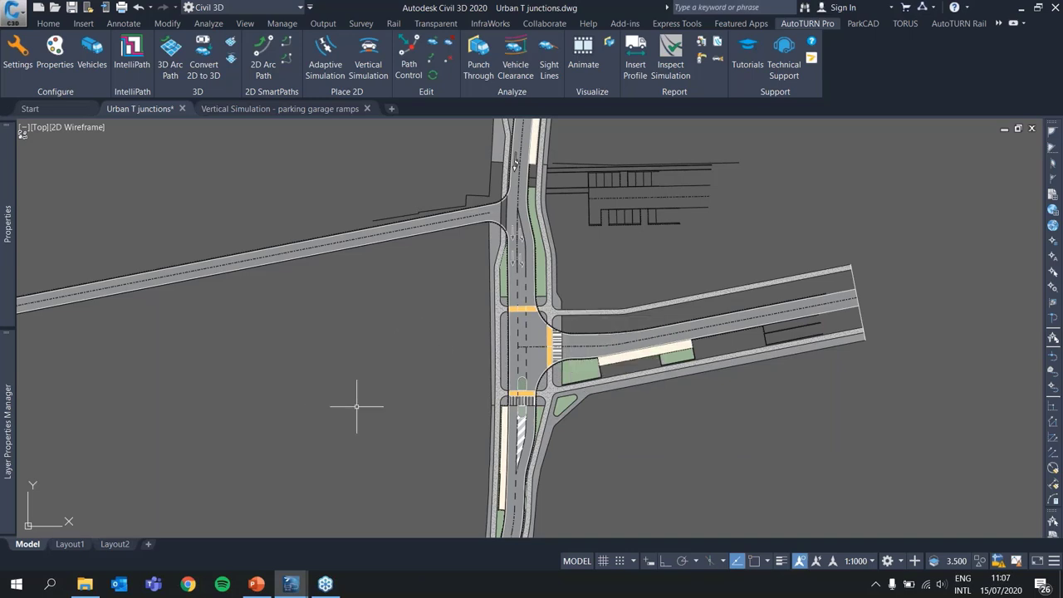
# Set the program units to feet and preview the vehicle's size in the drawing with the 2D Arc Path tool.
pyautogui.click(26, 54)
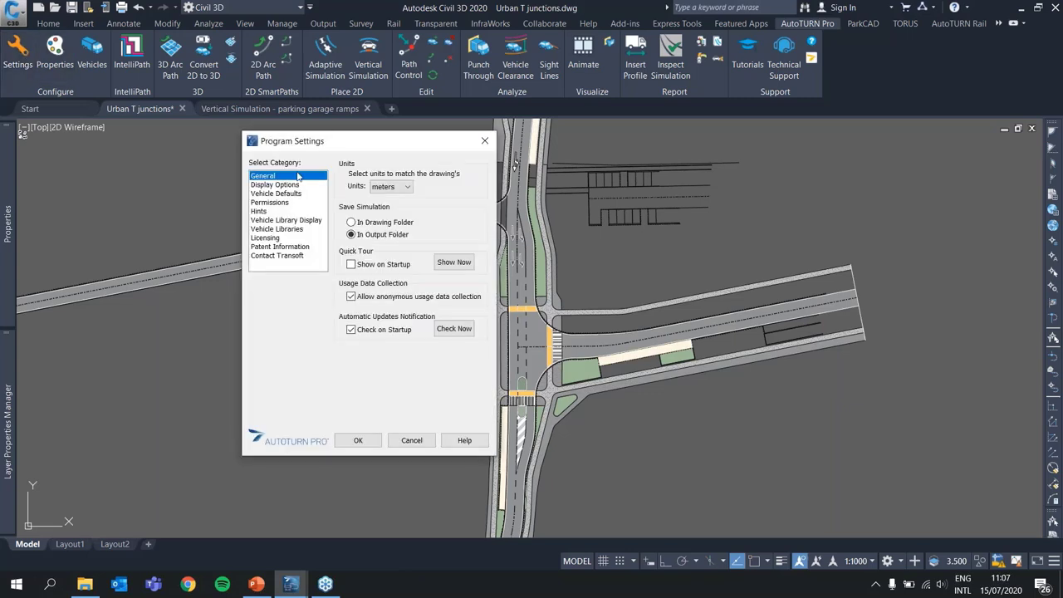
pyautogui.click(403, 189)
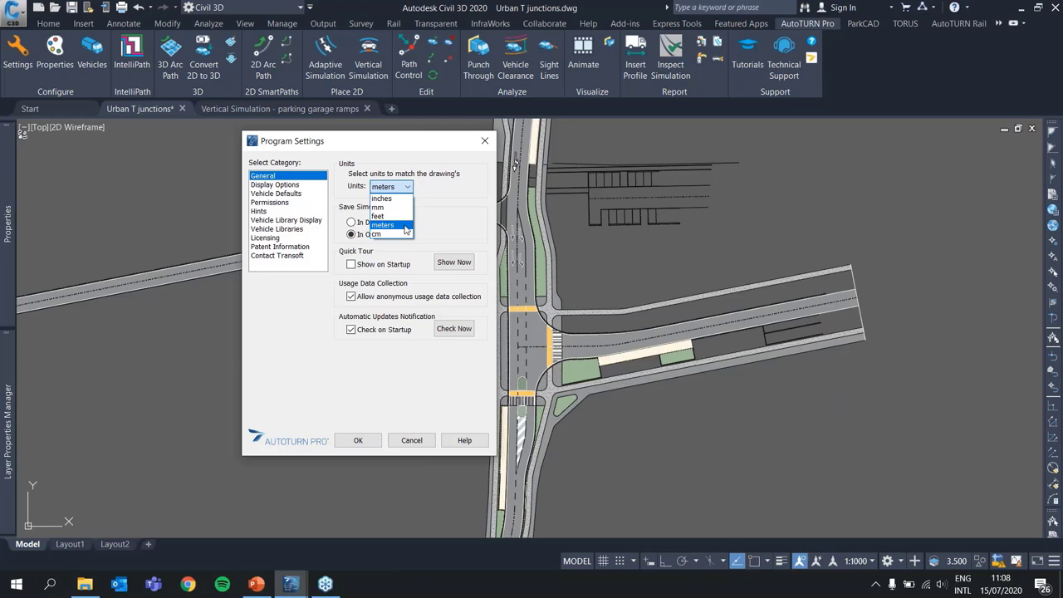
pyautogui.click(390, 216)
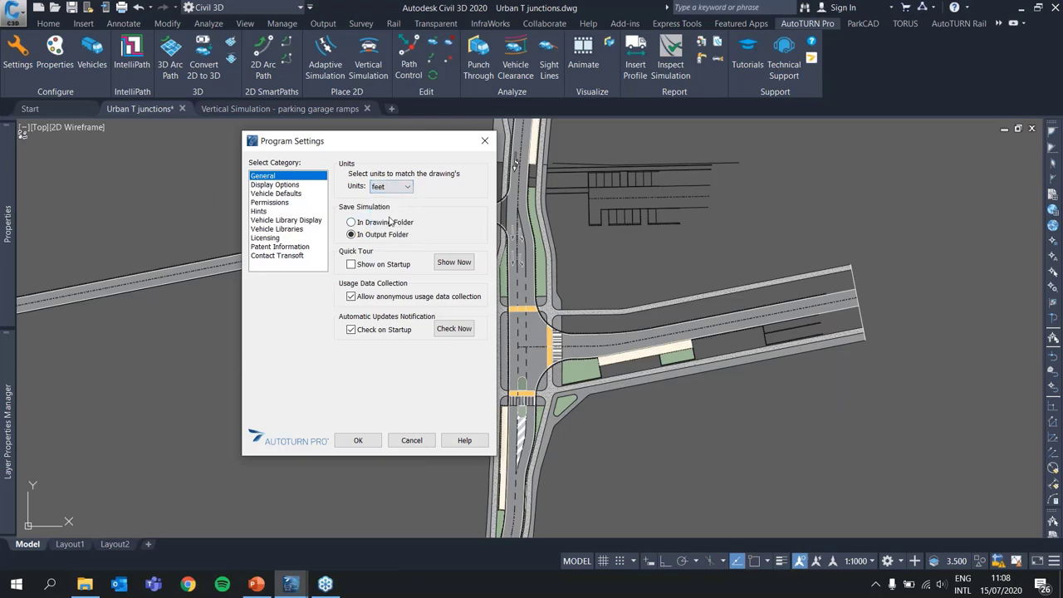
pyautogui.click(366, 441)
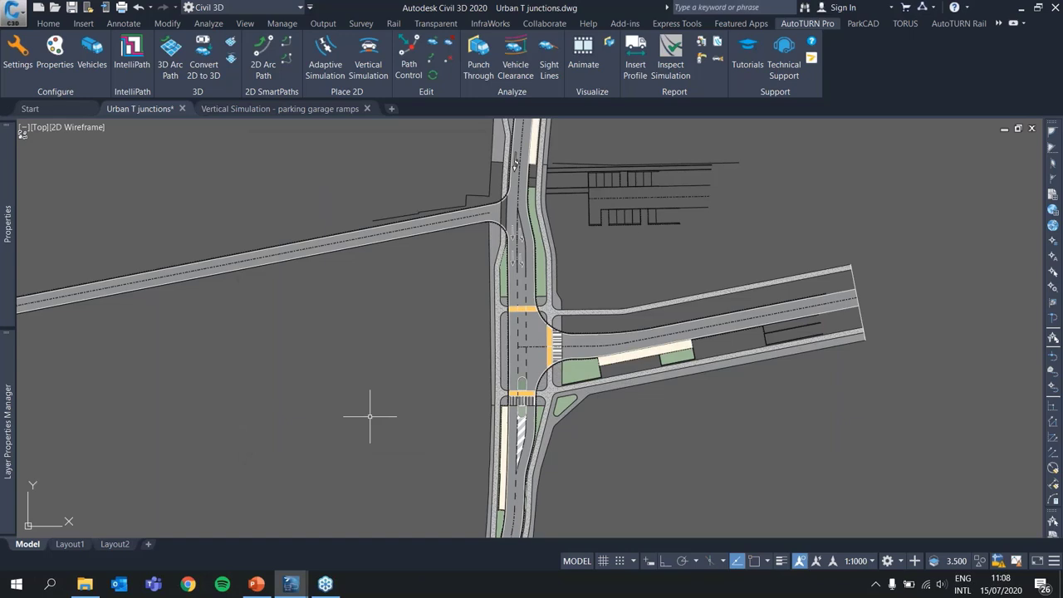
pyautogui.click(263, 67)
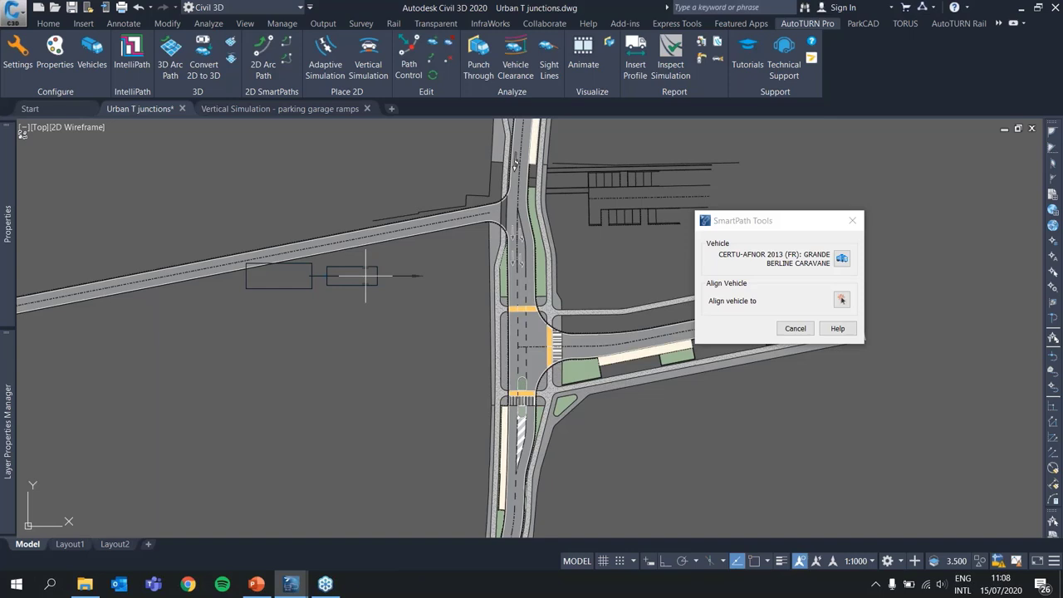
pyautogui.press('Escape')
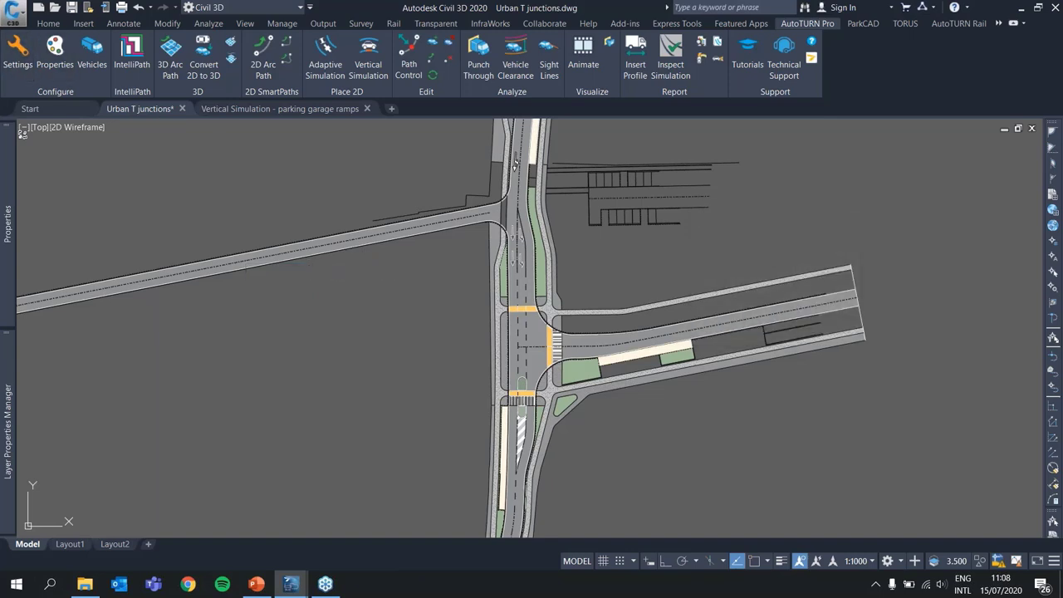
# Set the program units to meters to match the drawing and apply the settings.
pyautogui.click(17, 58)
pyautogui.click(397, 187)
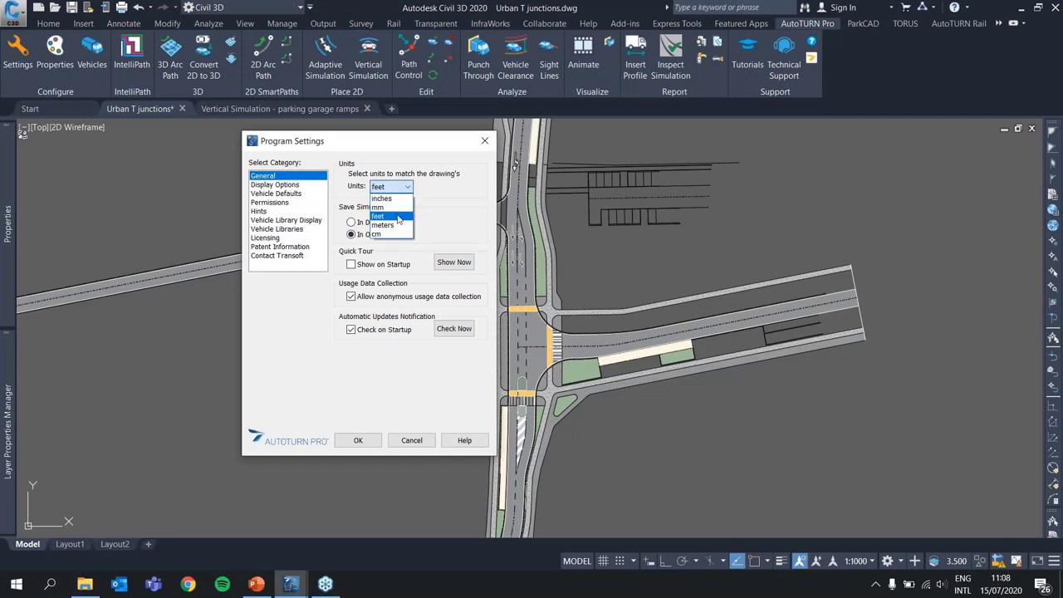
pyautogui.click(395, 226)
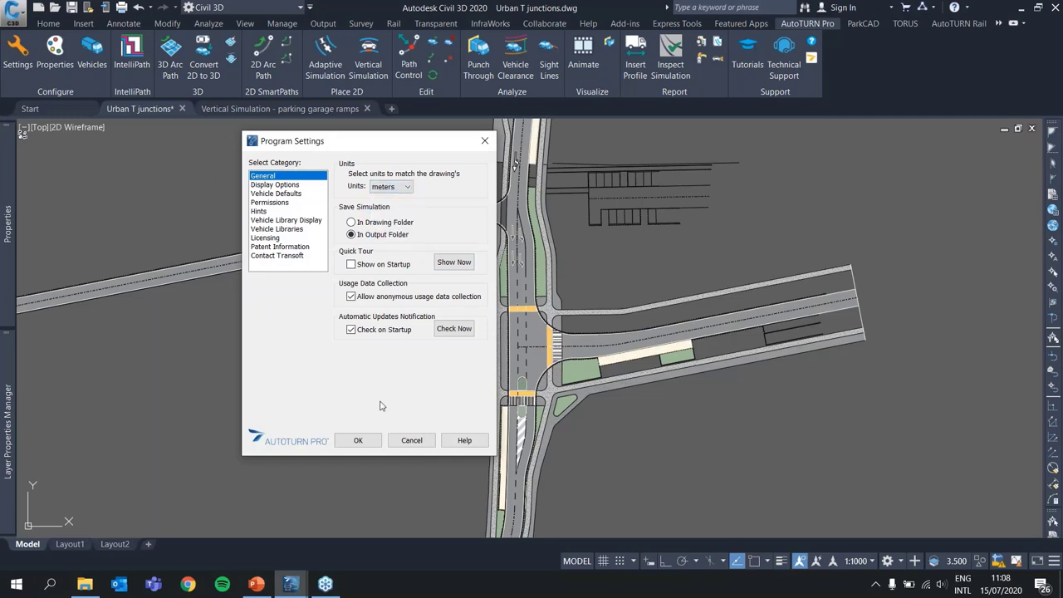
pyautogui.click(352, 442)
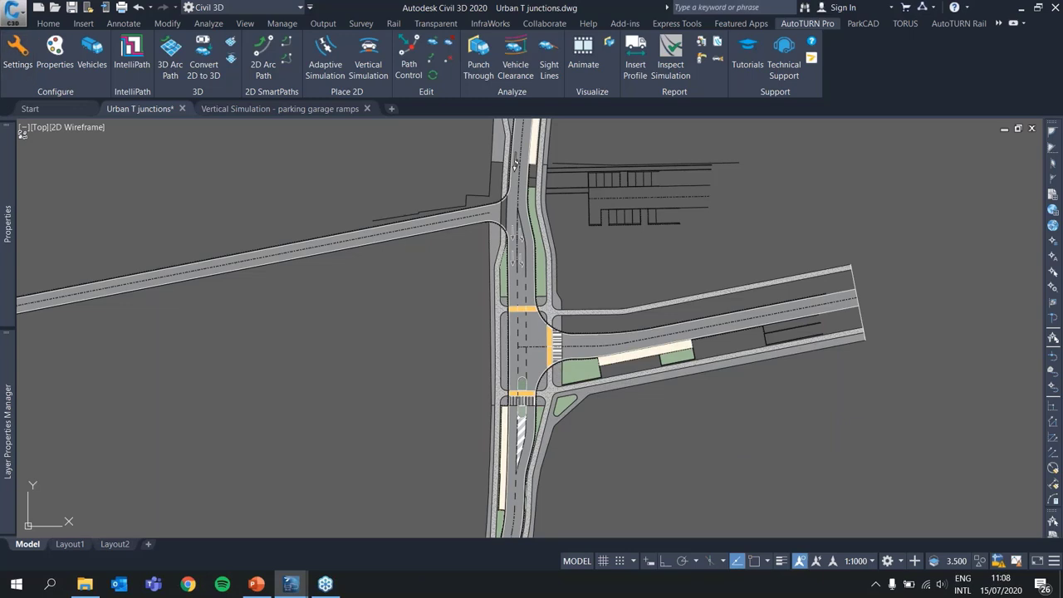
# Exclude all AASHTO and AASHTOM libraries, including AASHTO Bicycles 2012, from the vehicle library display.
pyautogui.click(17, 54)
pyautogui.click(308, 220)
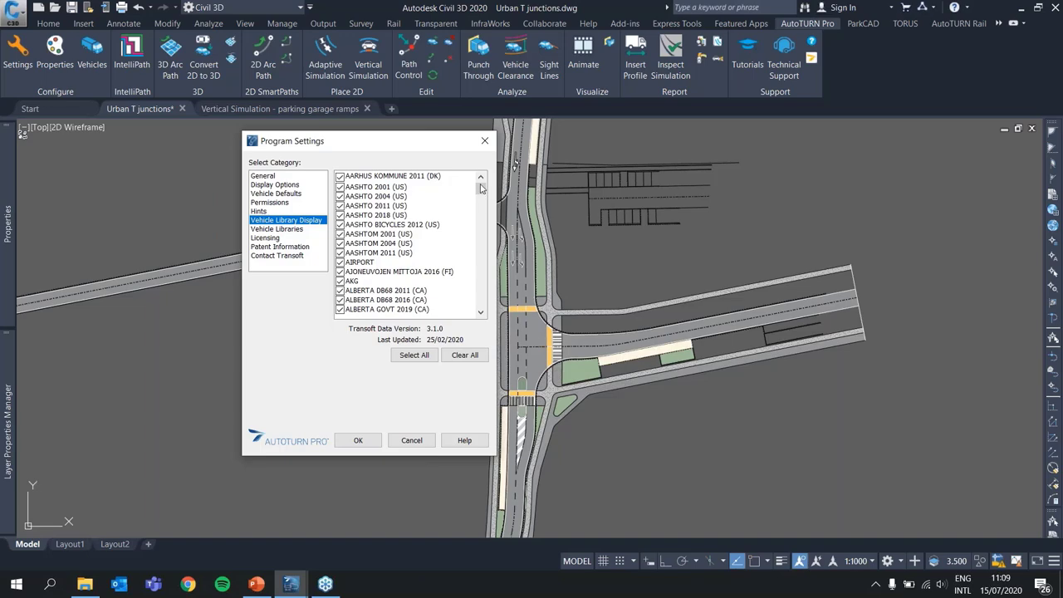
pyautogui.moveTo(480, 188)
pyautogui.mouseDown()
pyautogui.moveTo(495, 314)
pyautogui.moveTo(495, 188)
pyautogui.mouseUp()
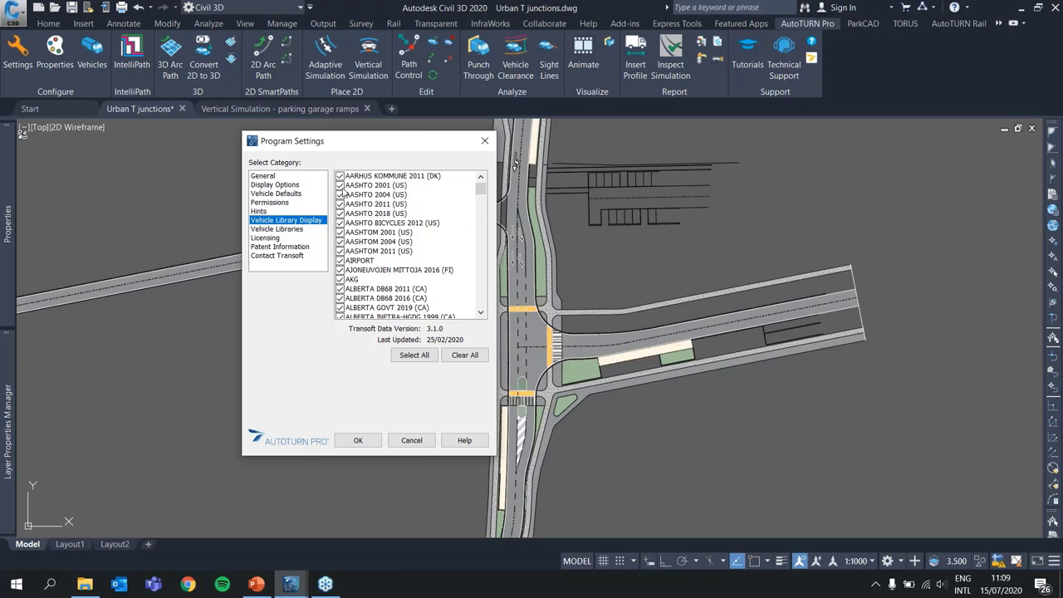
pyautogui.click(339, 186)
pyautogui.click(340, 195)
pyautogui.click(340, 204)
pyautogui.click(340, 213)
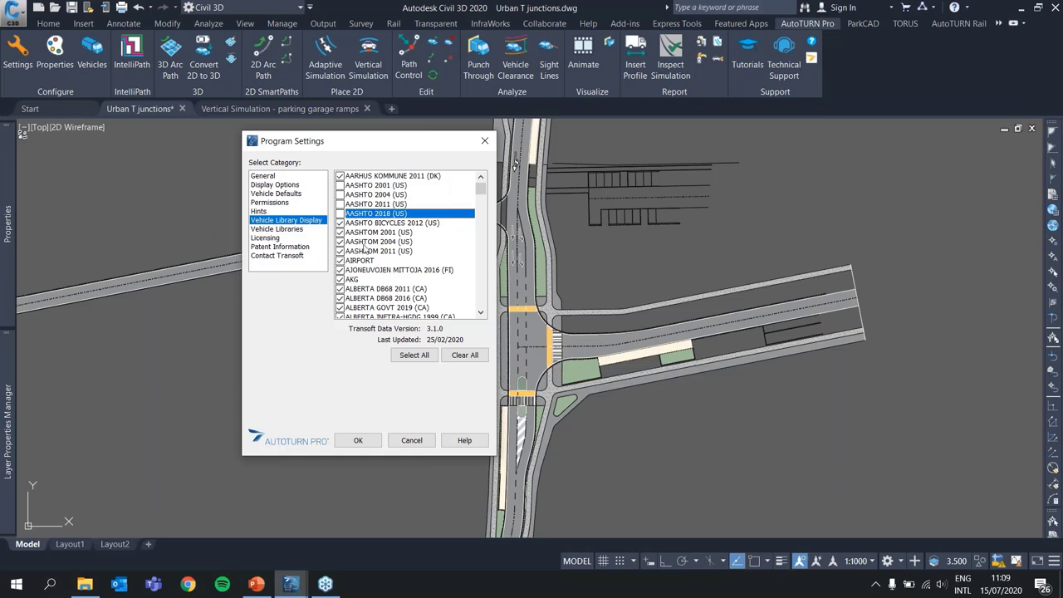
pyautogui.click(340, 223)
pyautogui.click(340, 232)
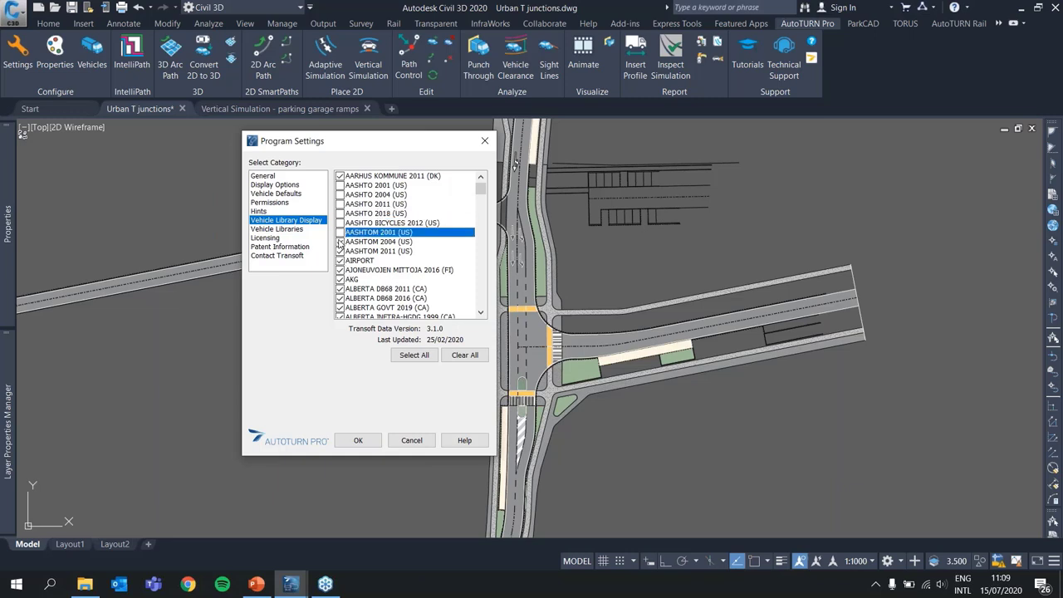
pyautogui.click(340, 241)
pyautogui.click(340, 251)
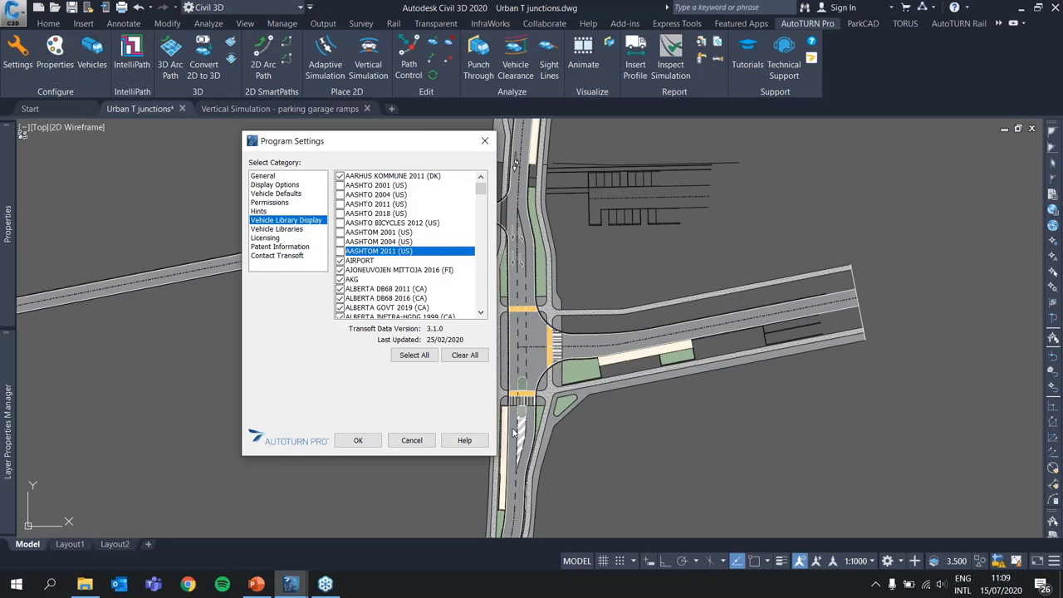
# Include every vehicle library in the library display and apply the program settings.
pyautogui.click(414, 355)
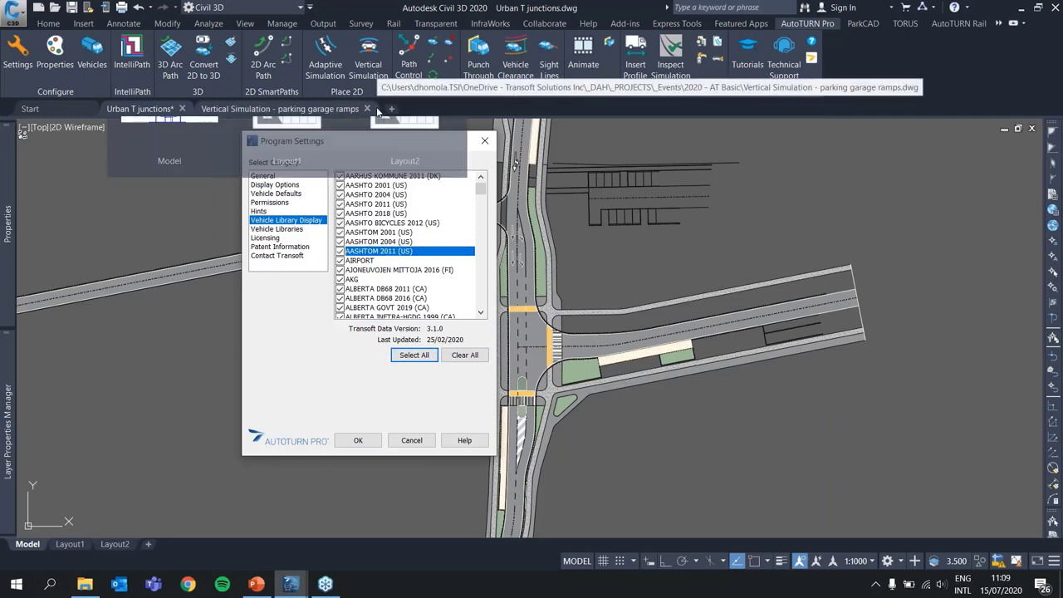
pyautogui.click(372, 441)
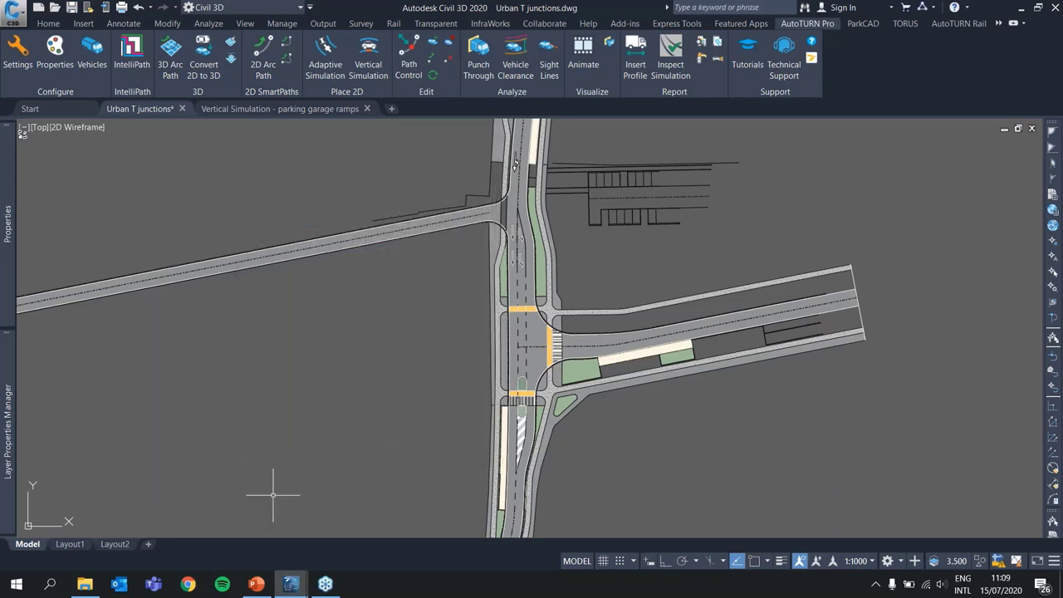
# Examine the 2D simulation layer options and the path element's layer, color, line style and transparency properties.
pyautogui.click(64, 49)
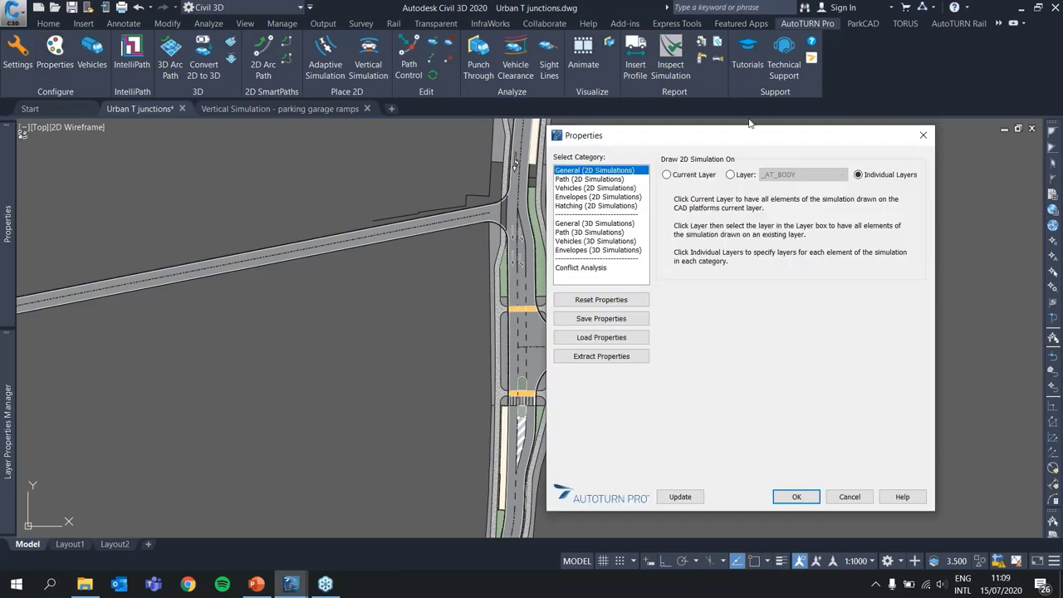
pyautogui.moveTo(720, 138); pyautogui.dragTo(414, 147)
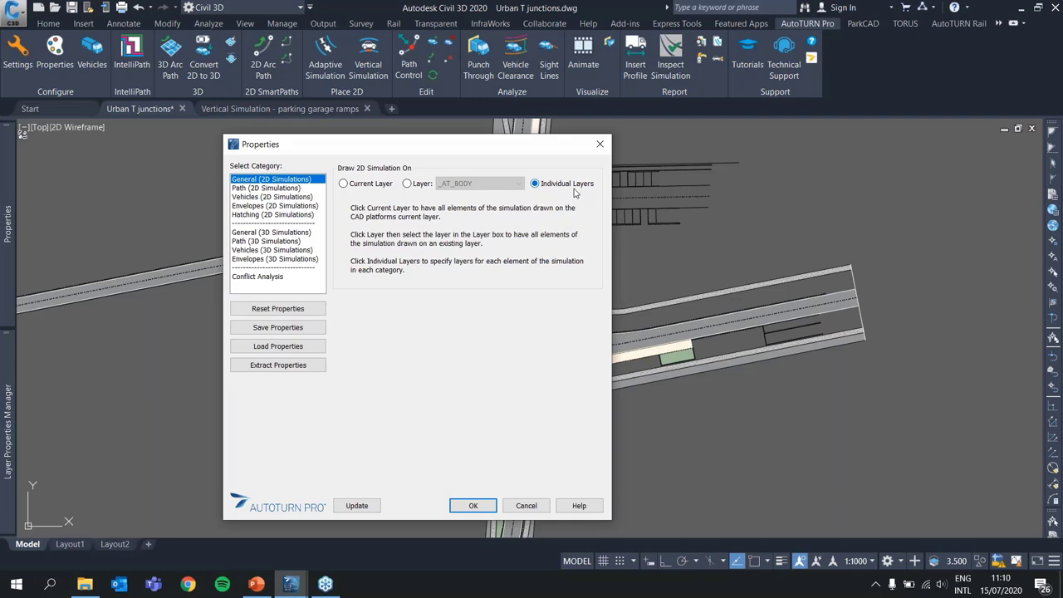
pyautogui.click(284, 188)
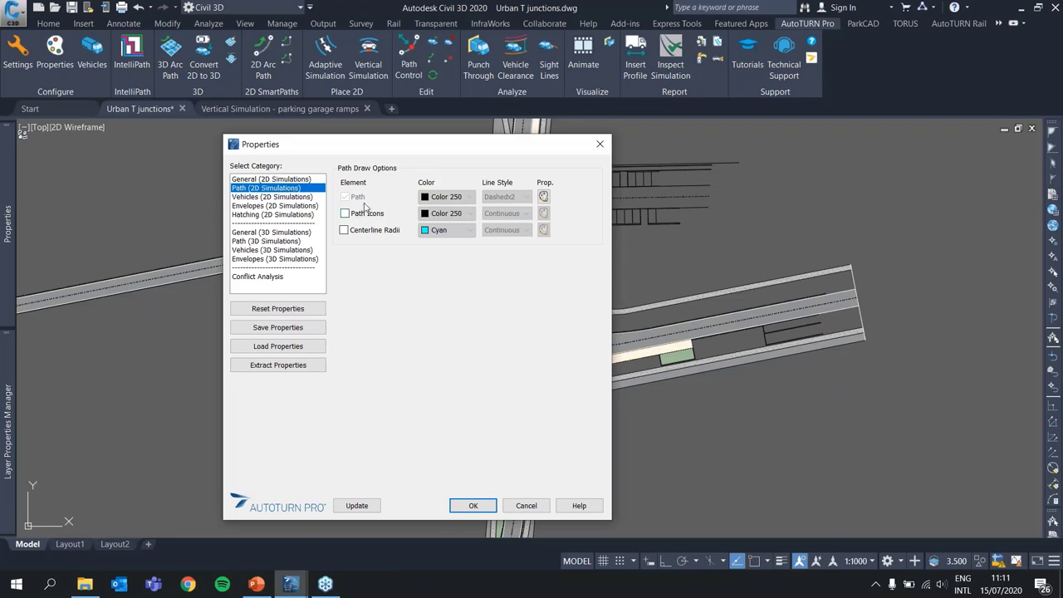
pyautogui.click(545, 198)
pyautogui.click(545, 197)
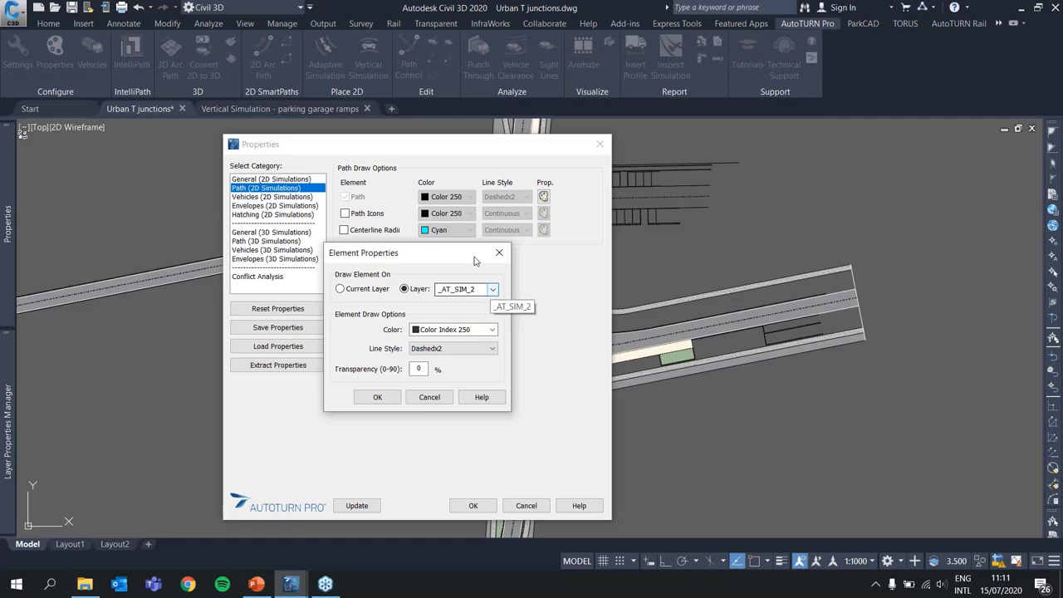
pyautogui.click(447, 398)
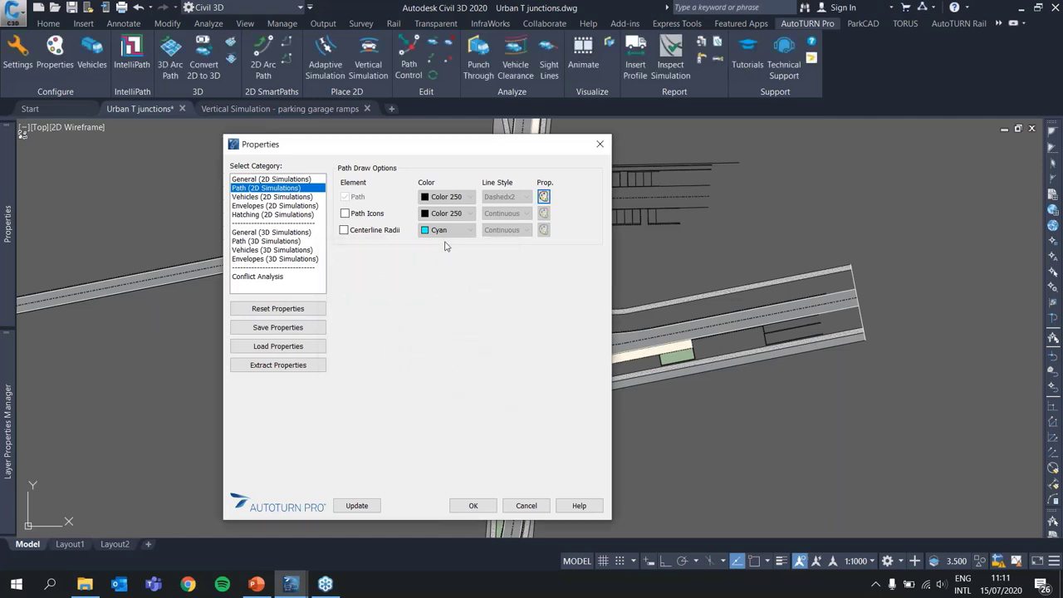
# Review the vehicle and envelope draw options for 2D simulations and leave the properties without saving changes.
pyautogui.click(283, 198)
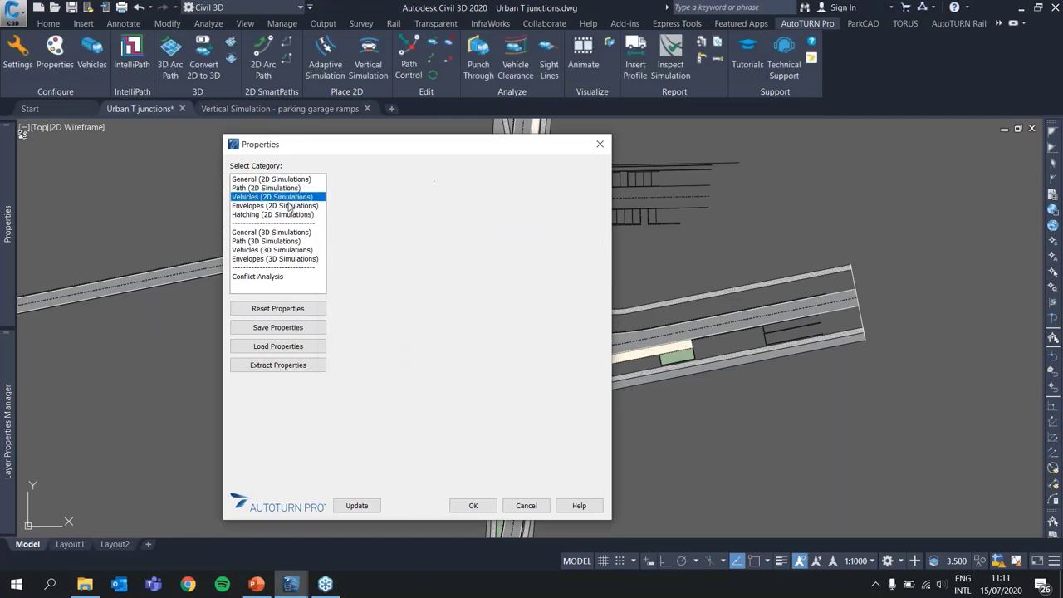
pyautogui.click(284, 206)
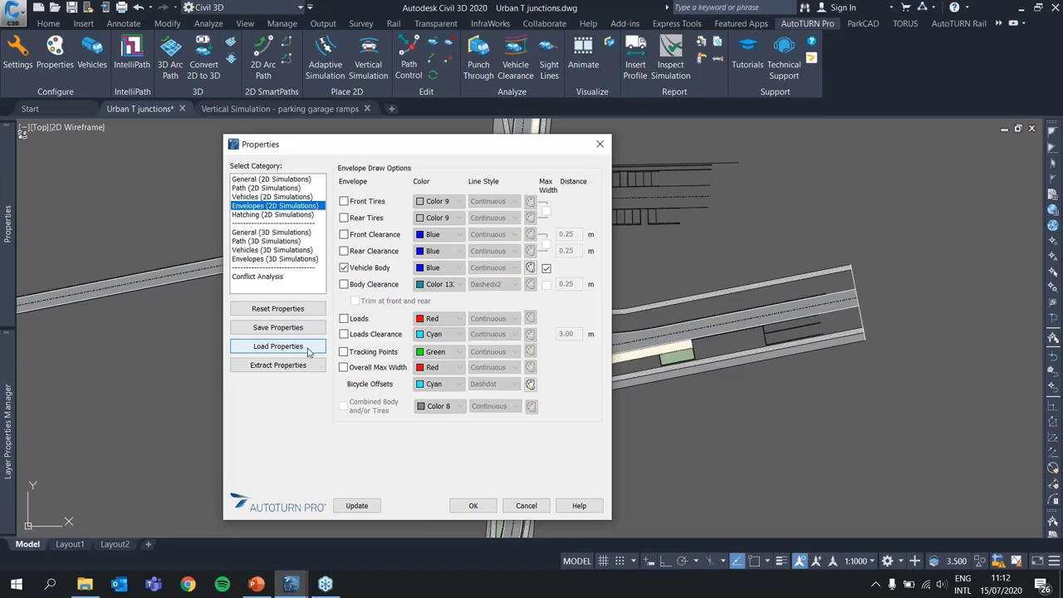
pyautogui.click(523, 505)
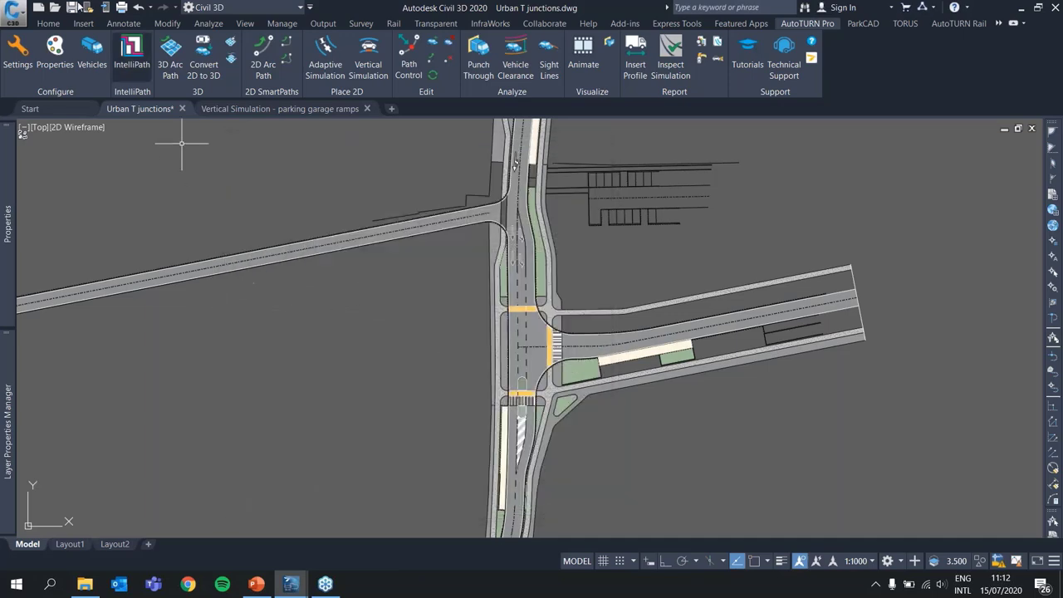
# Open the current vehicle selection and reset all of its filters.
pyautogui.click(98, 68)
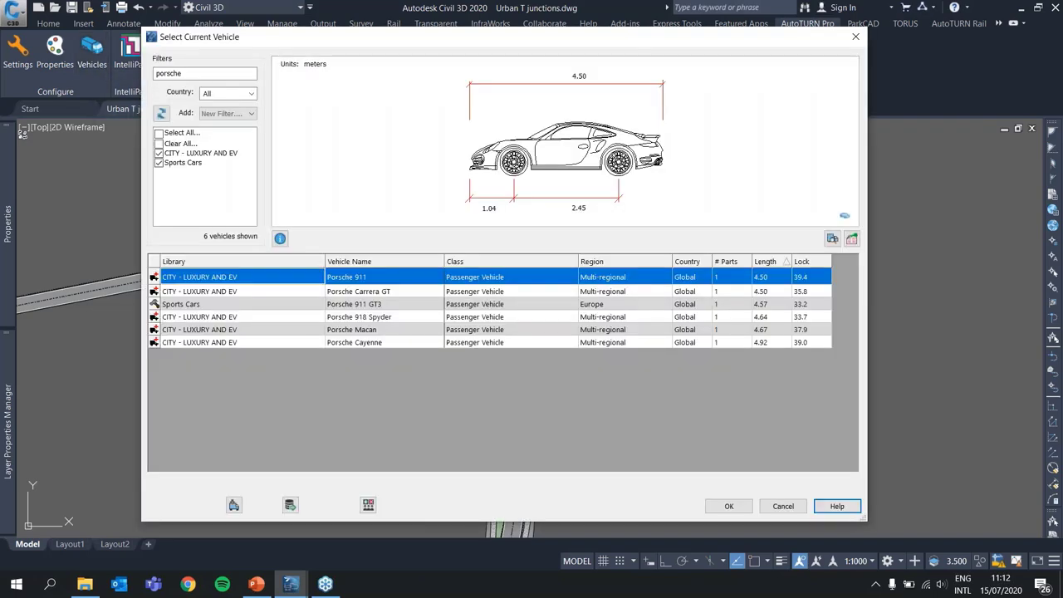
pyautogui.moveTo(279, 38); pyautogui.dragTo(323, 52)
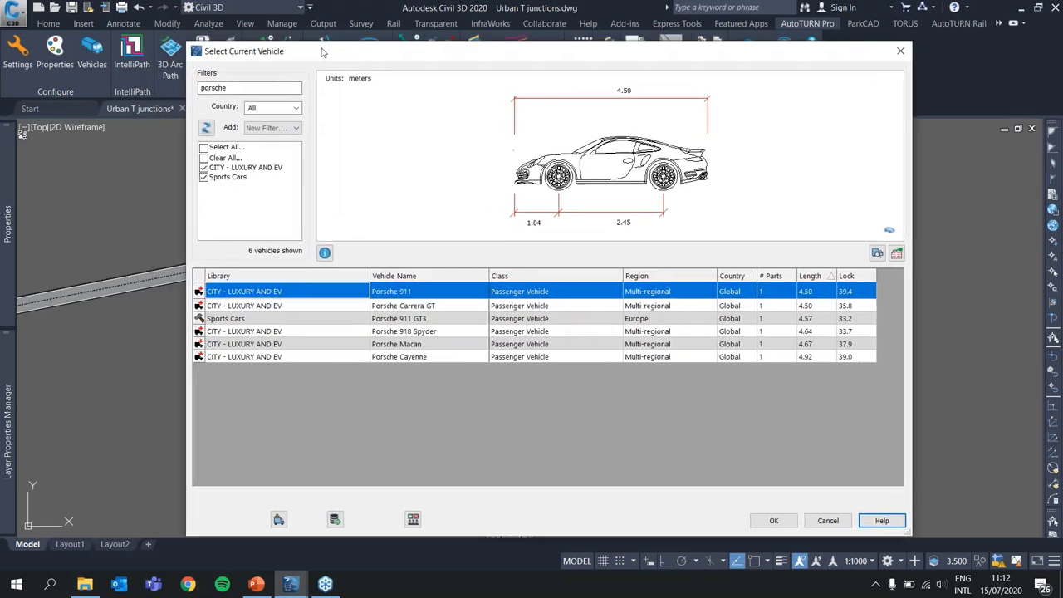
pyautogui.click(206, 127)
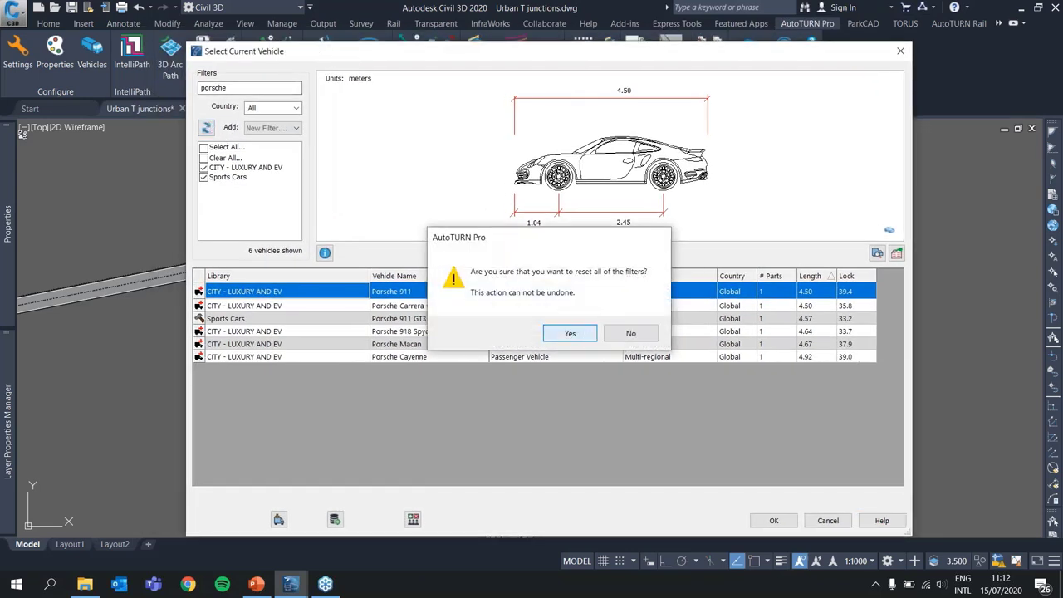
pyautogui.press('Escape')
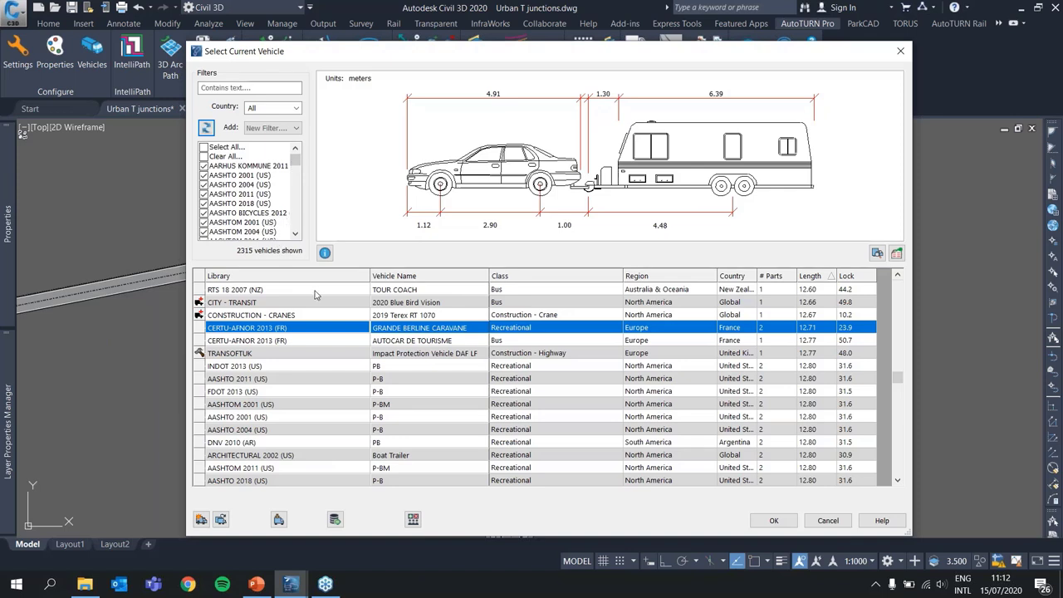
# Add a Level filter to the vehicle selection and restrict it to Standard.
pyautogui.click(288, 128)
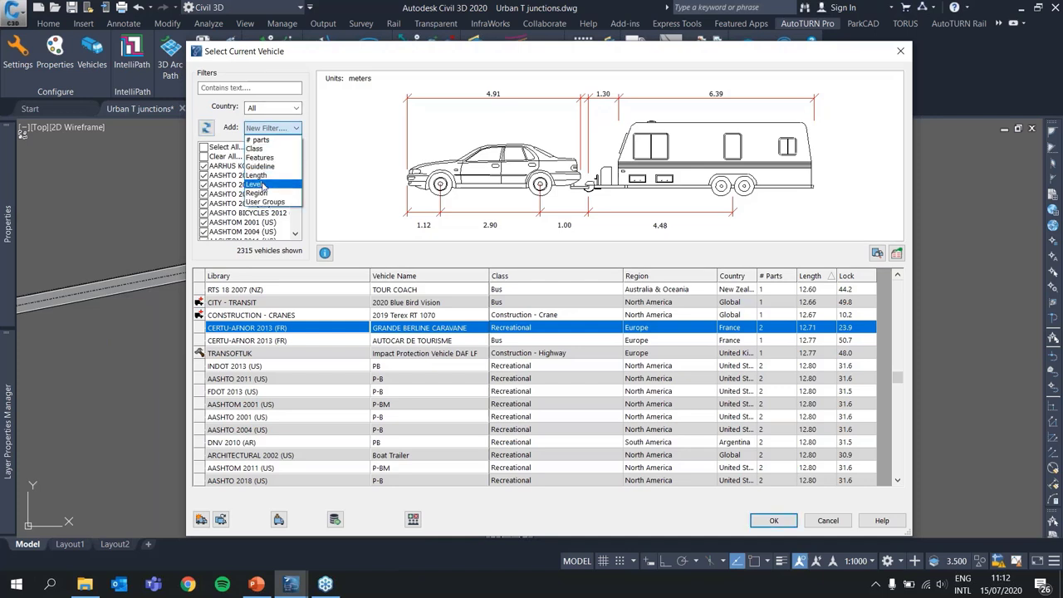
pyautogui.click(264, 183)
pyautogui.click(273, 149)
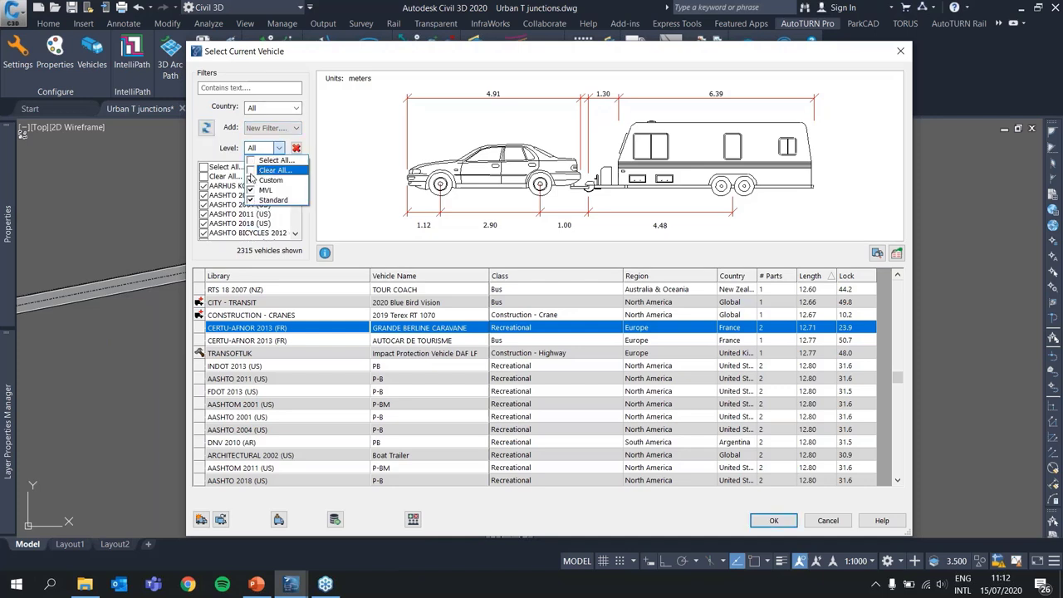
pyautogui.click(259, 170)
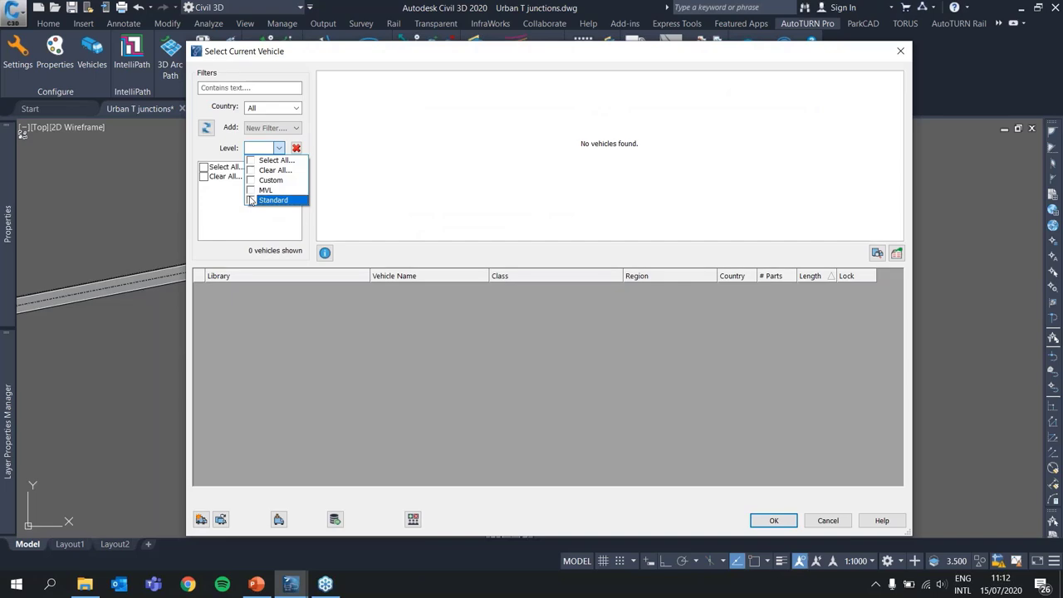
pyautogui.click(252, 200)
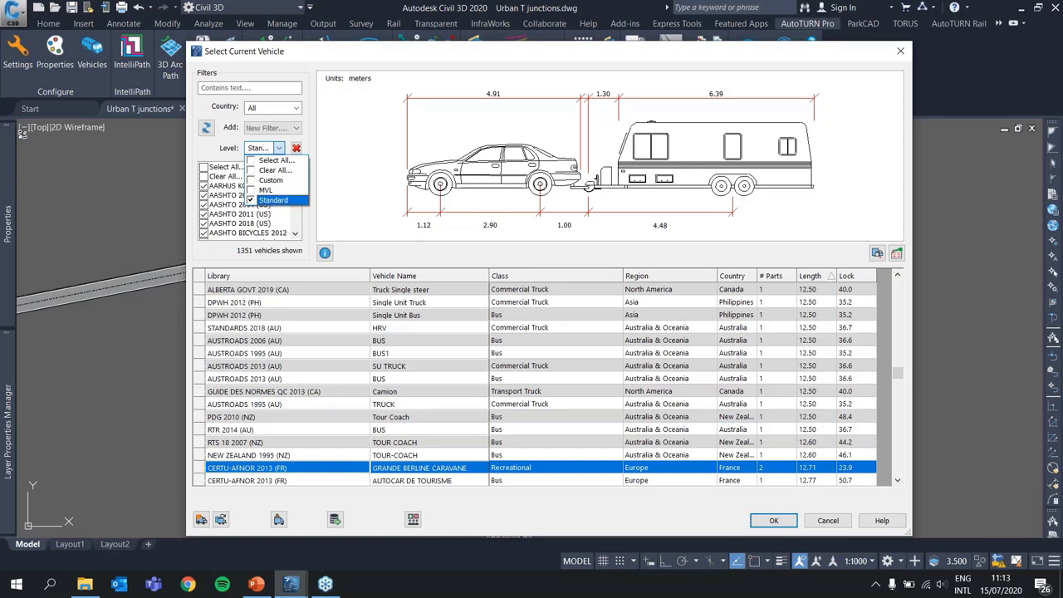
pyautogui.click(242, 262)
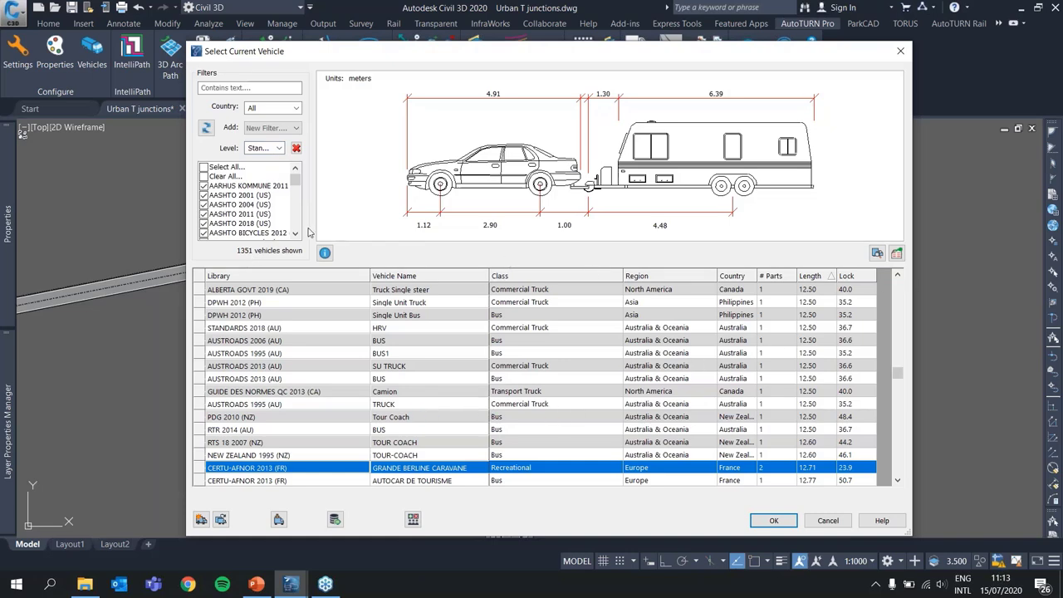
# Browse the Standard vehicles and switch the Level filter to show only MVL vehicles.
pyautogui.scroll(-8, 341, 373)
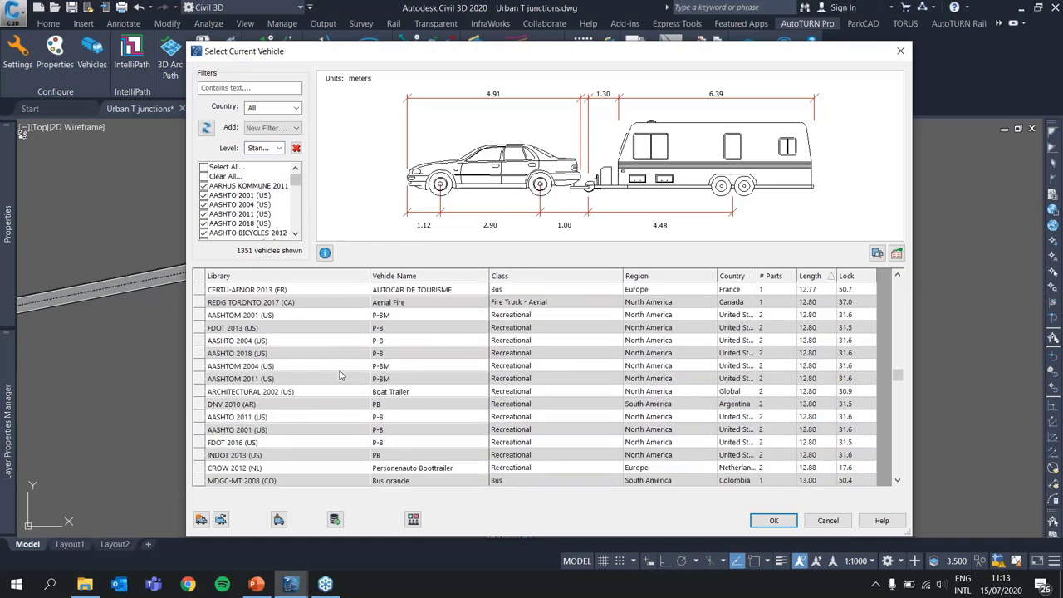
pyautogui.scroll(-1, 224, 220)
pyautogui.scroll(-5, 224, 220)
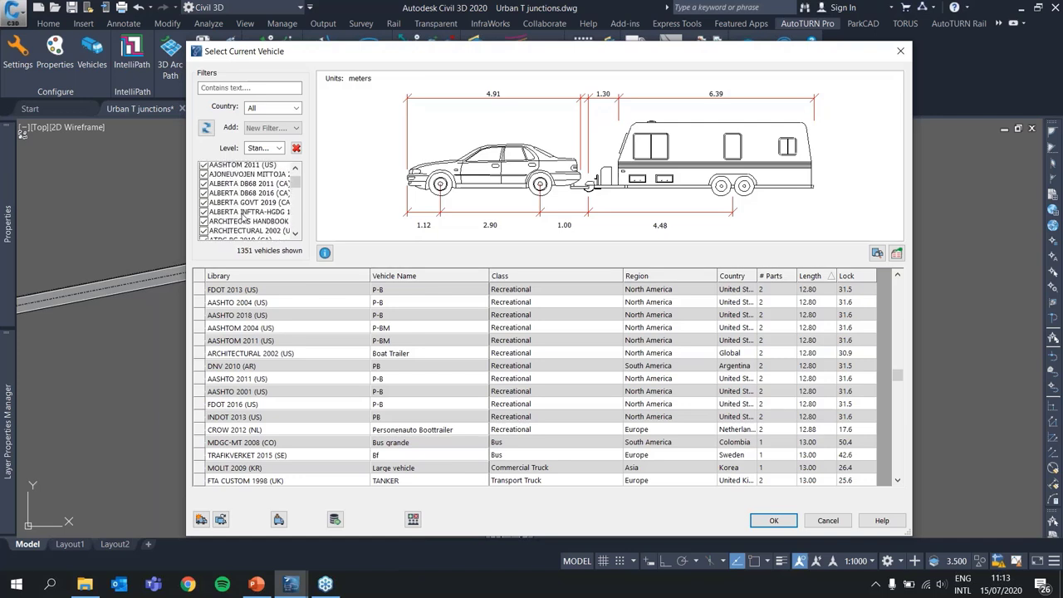
pyautogui.scroll(6, 228, 208)
pyautogui.click(280, 148)
pyautogui.click(252, 200)
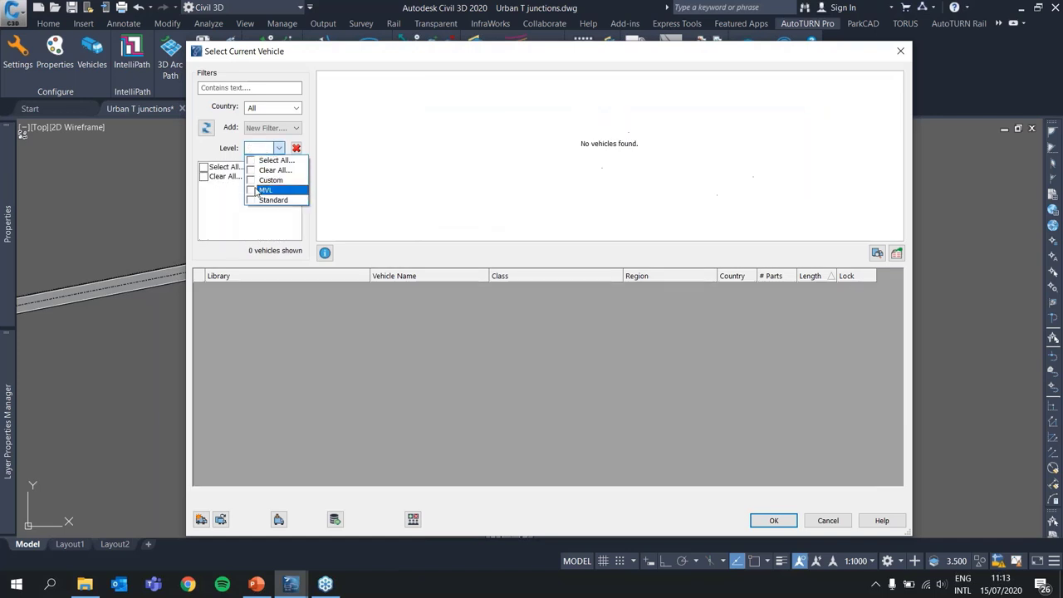
pyautogui.click(252, 190)
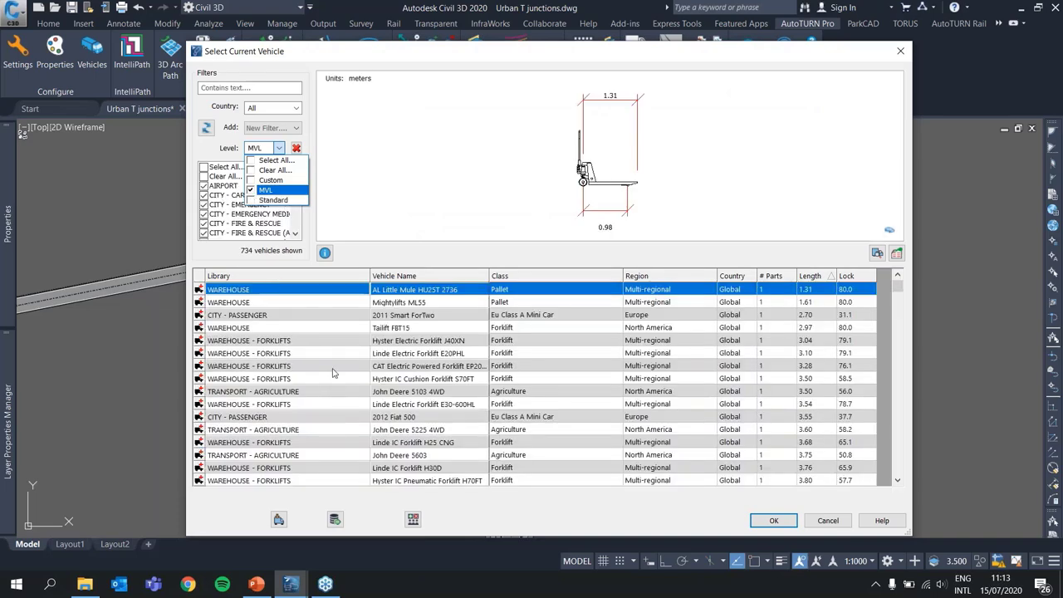
# Browse the MVL vehicle list and preview the Jeep Compass 2018 from the CITY - SUVs library.
pyautogui.scroll(-3, 324, 395)
pyautogui.scroll(-6, 323, 397)
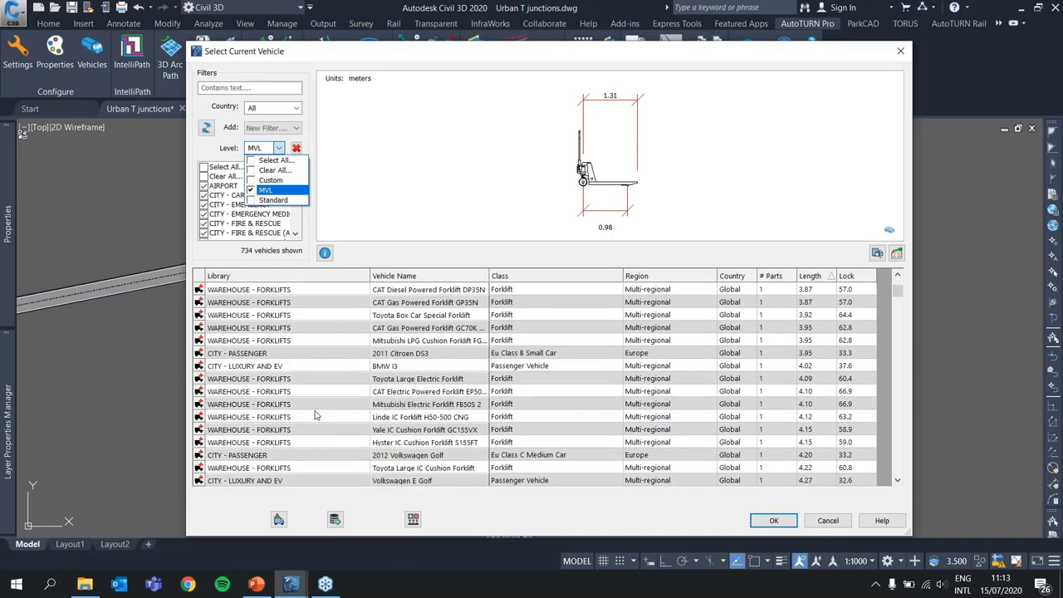
pyautogui.click(282, 463)
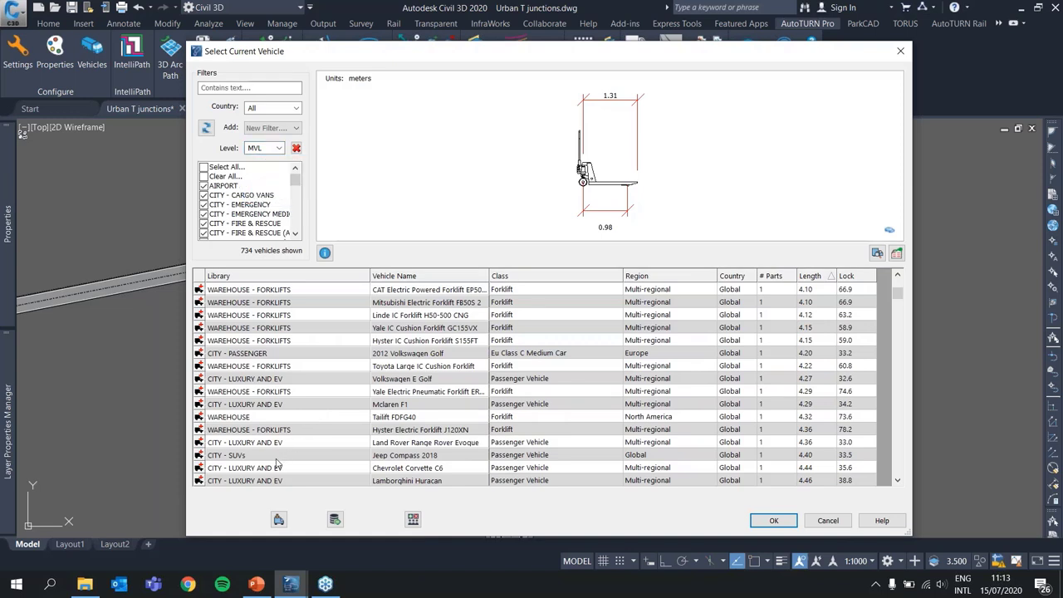
pyautogui.click(270, 456)
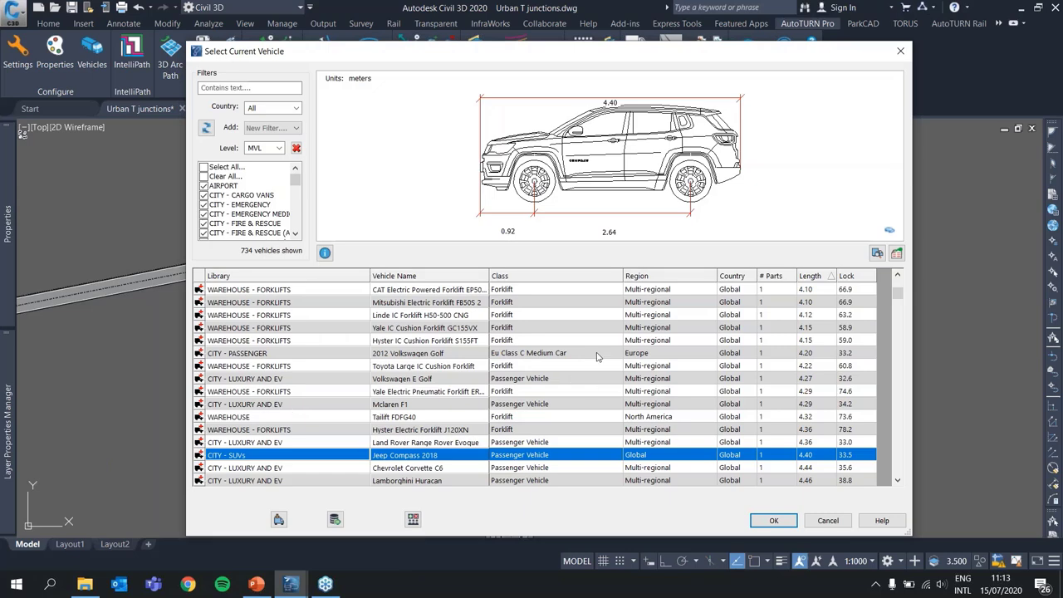
pyautogui.scroll(-8, 523, 373)
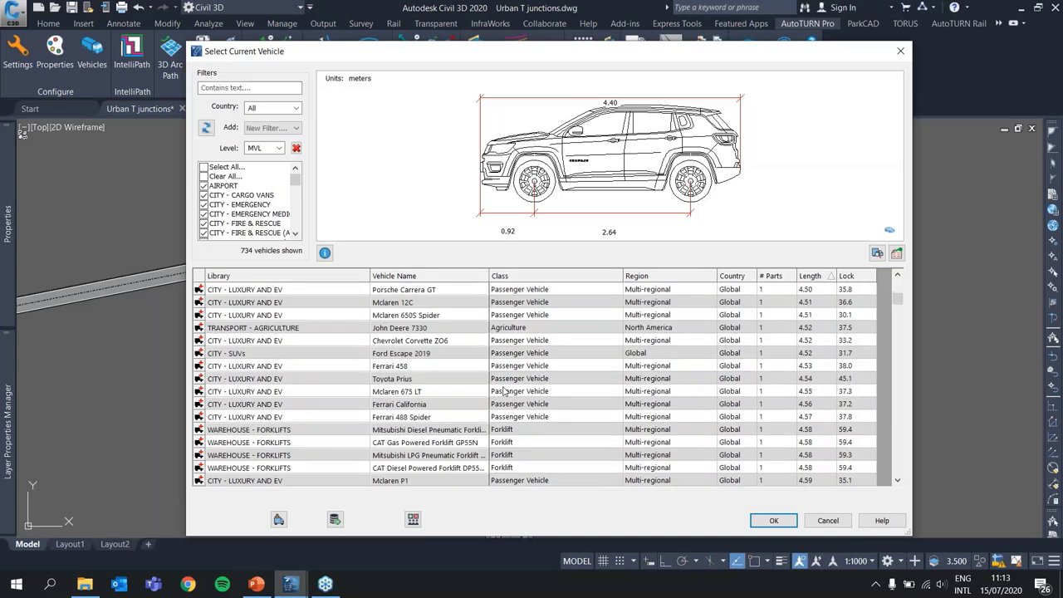
pyautogui.scroll(-3, 504, 391)
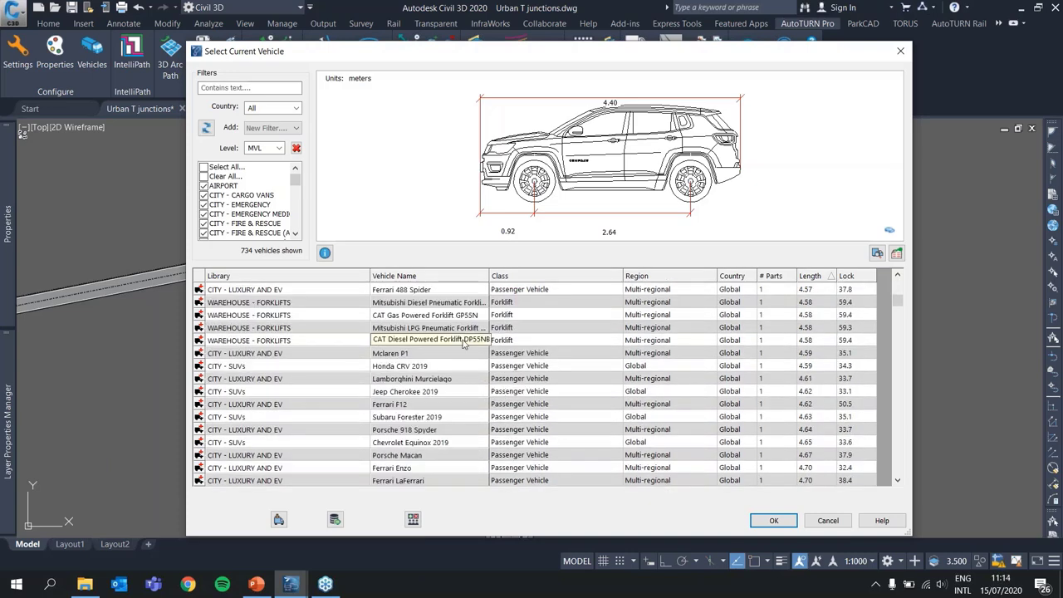
# Clear MVL from the Level filter and restrict it to Standard again.
pyautogui.click(281, 149)
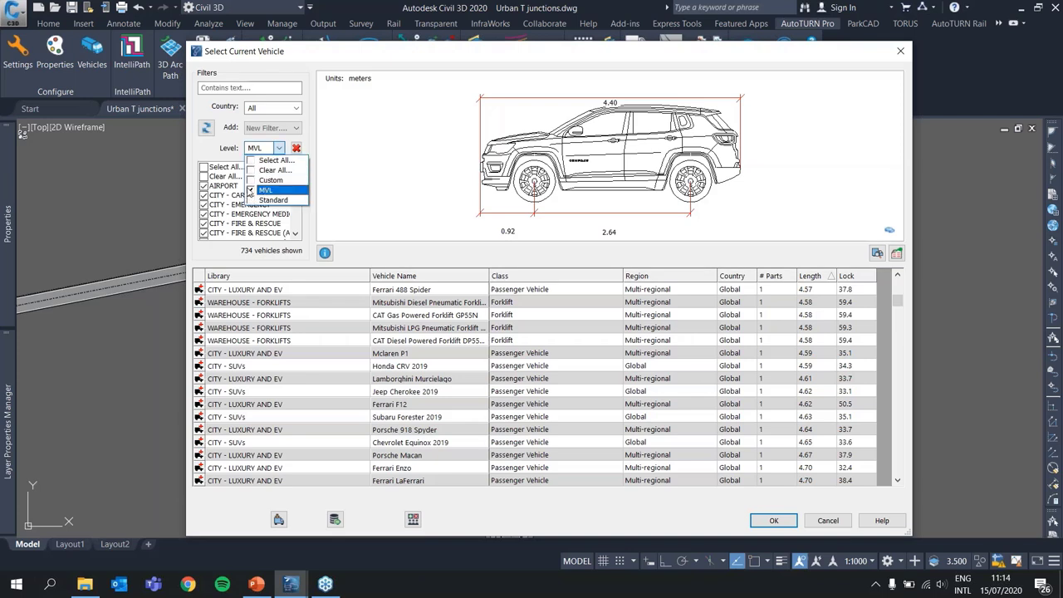
pyautogui.click(251, 191)
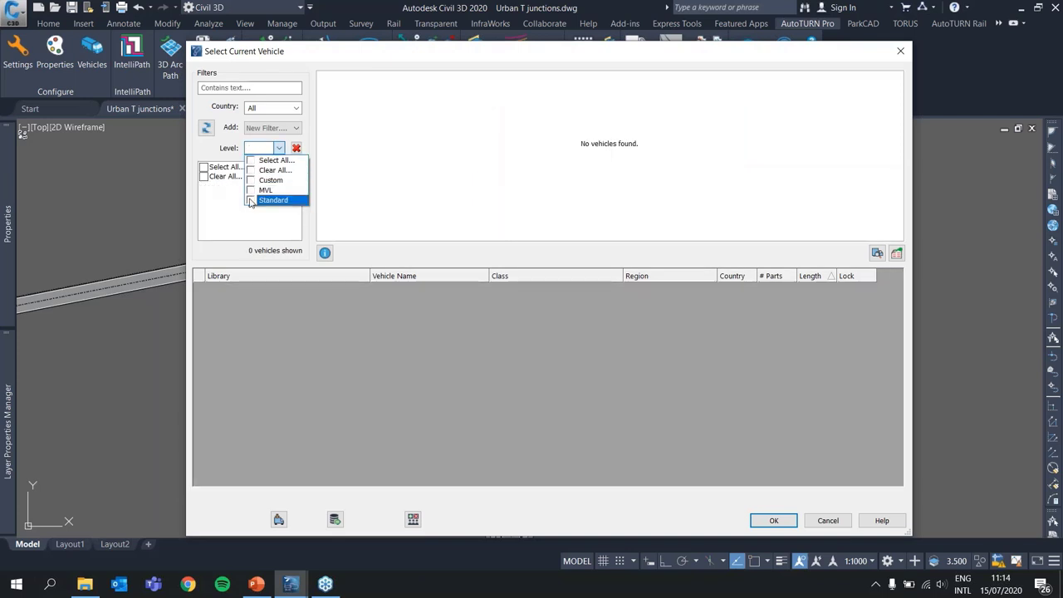
pyautogui.click(250, 200)
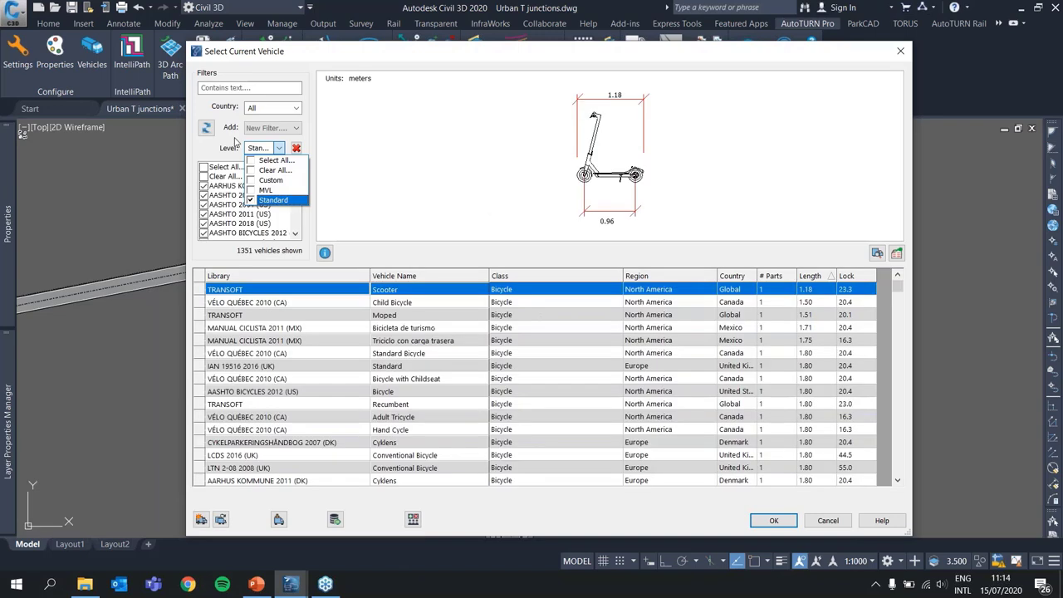
pyautogui.click(221, 150)
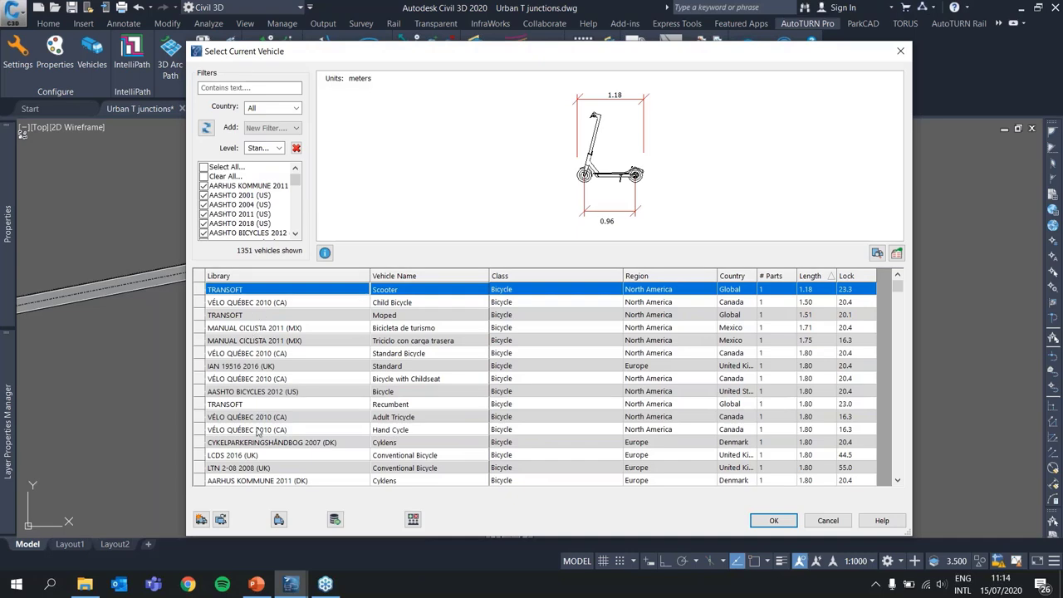
# Browse the Standard vehicles by increasing length and preview PETITE CITADINE from the CERTU-AFNOR 2013 (FR) library.
pyautogui.scroll(-8, 259, 432)
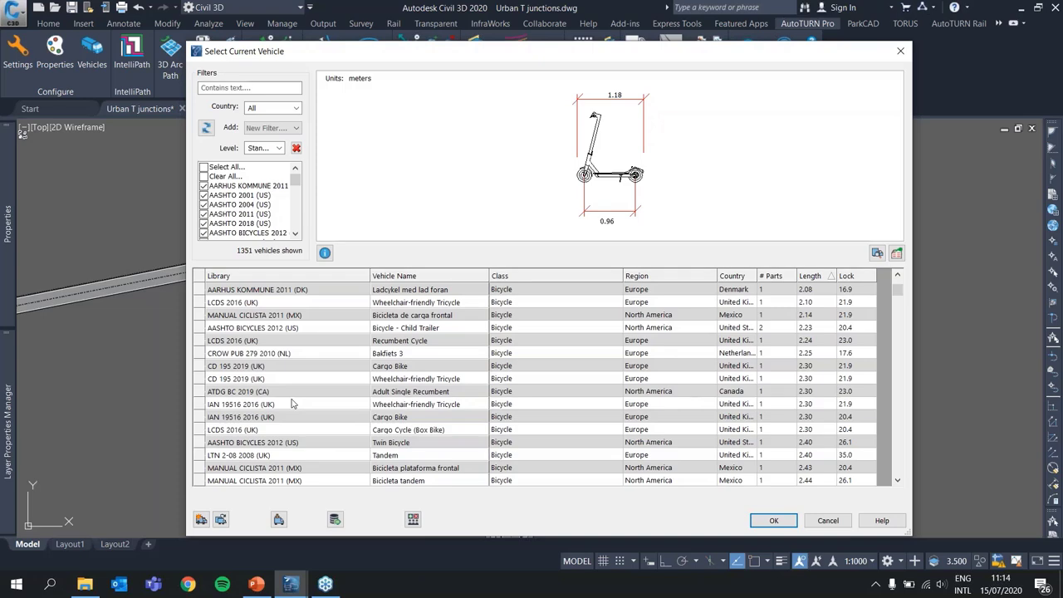
pyautogui.scroll(-2, 411, 461)
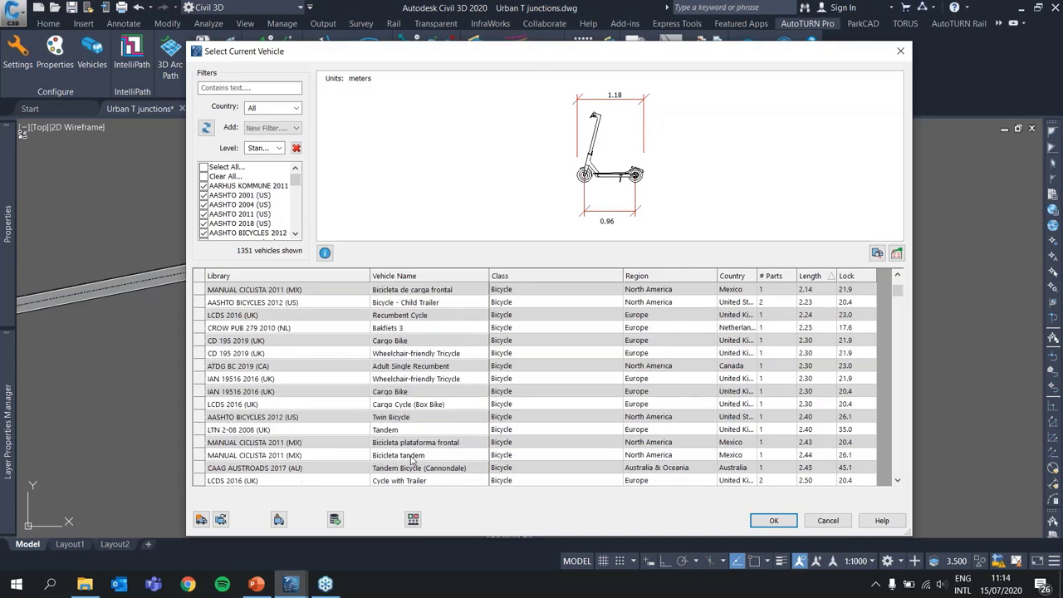
pyautogui.scroll(-8, 412, 461)
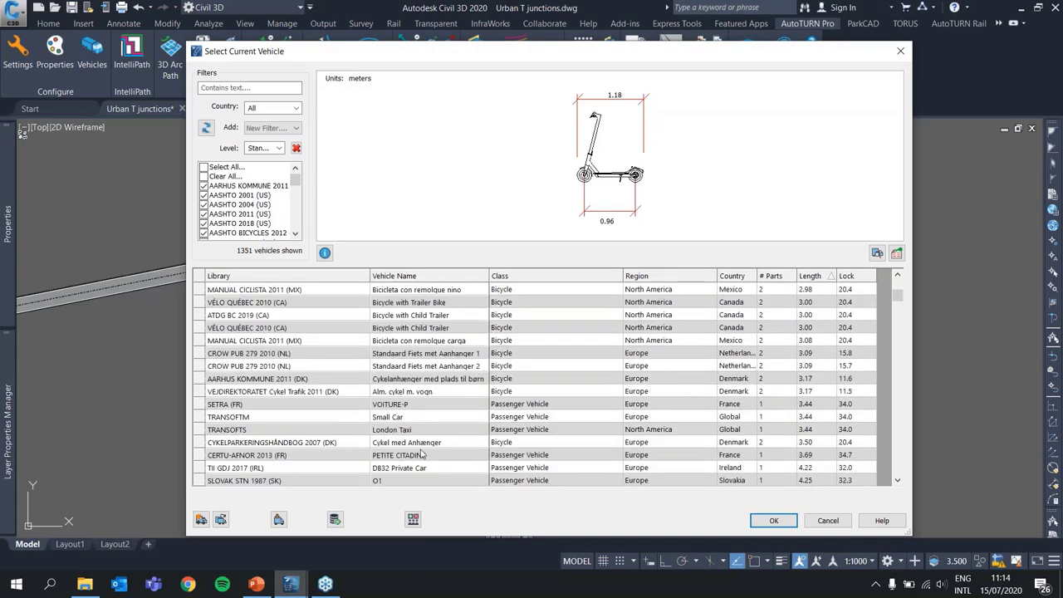
pyautogui.click(422, 456)
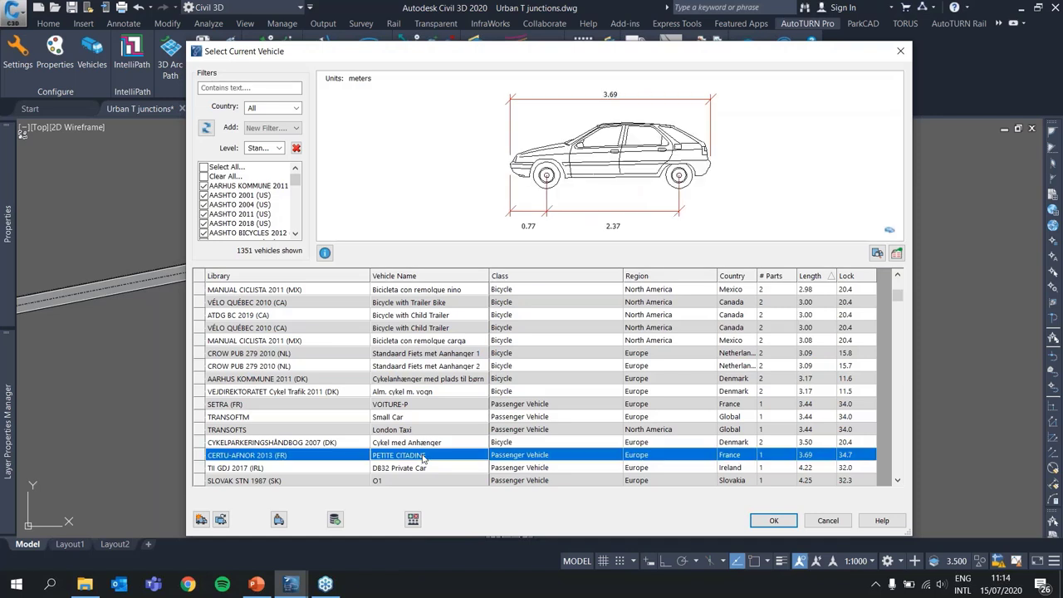
# Clear all countries from the Country filter, restrict it to Czech Republic and browse the filtered vehicles.
pyautogui.click(296, 109)
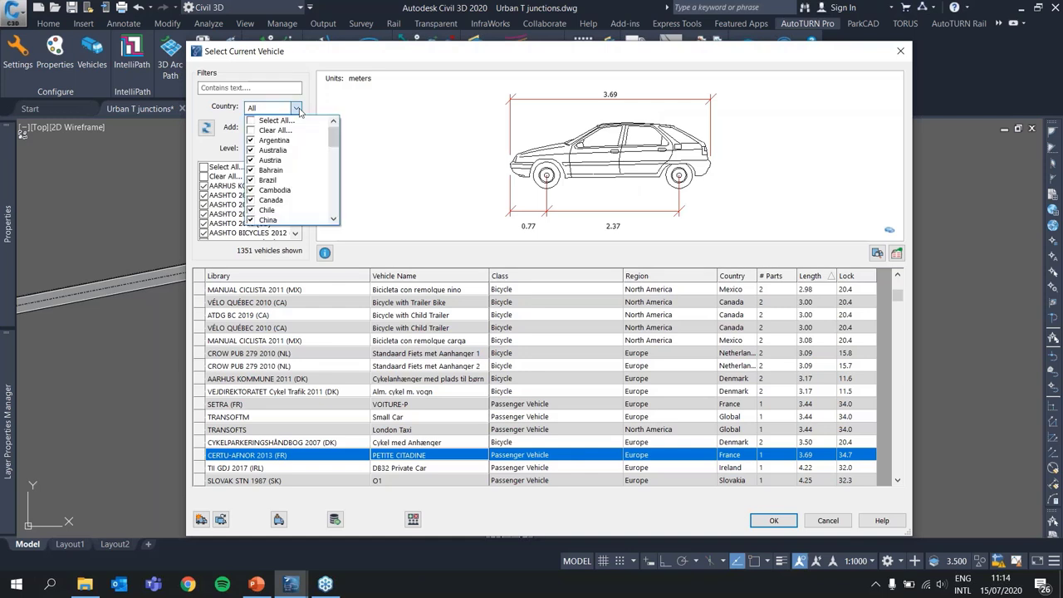
pyautogui.click(251, 132)
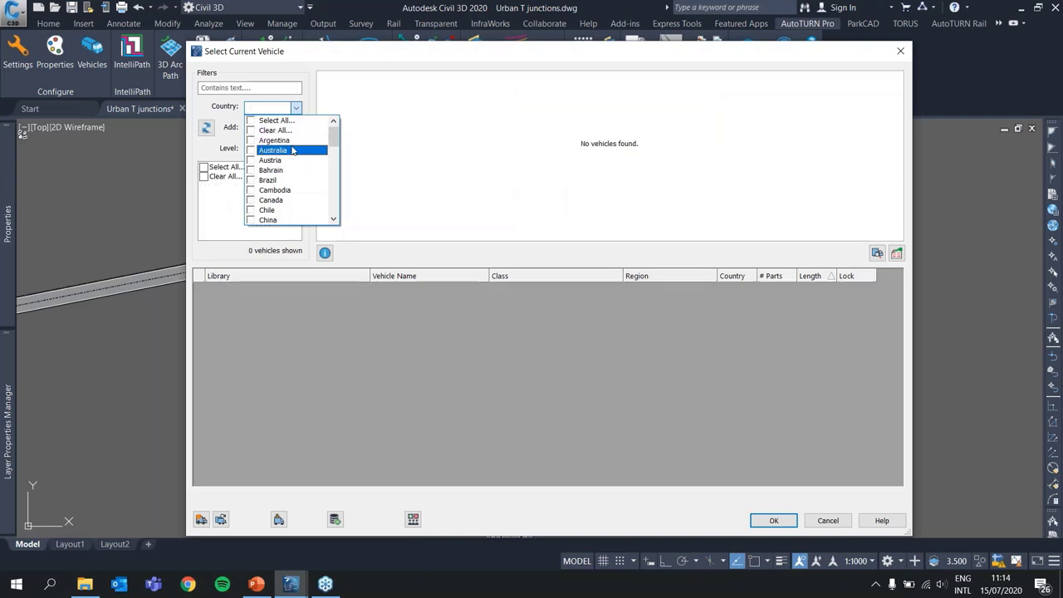
pyautogui.scroll(-1, 295, 177)
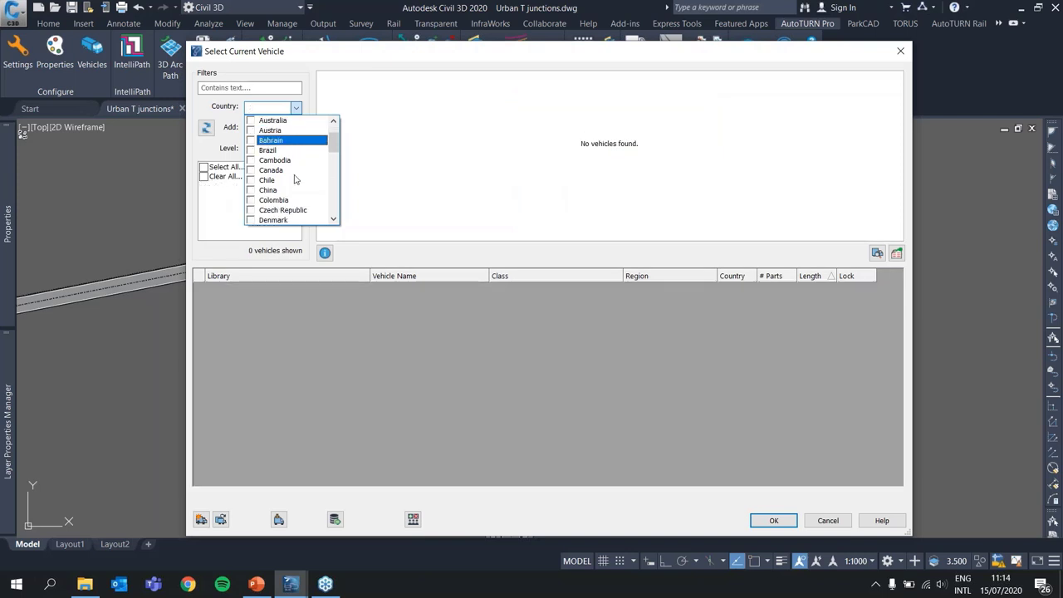
pyautogui.scroll(-1, 295, 178)
pyautogui.click(259, 181)
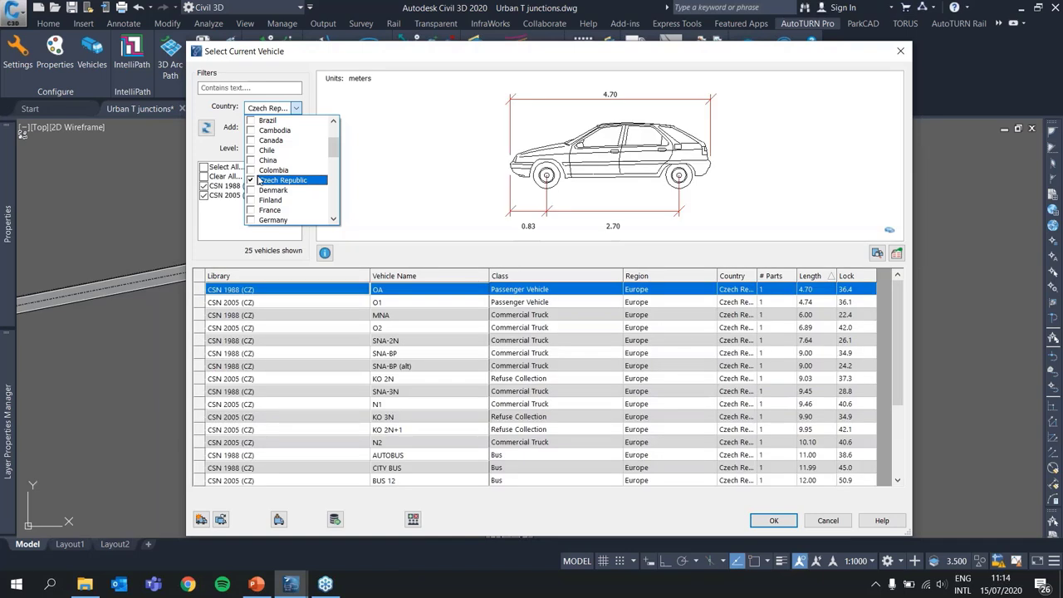
pyautogui.scroll(-10, 283, 179)
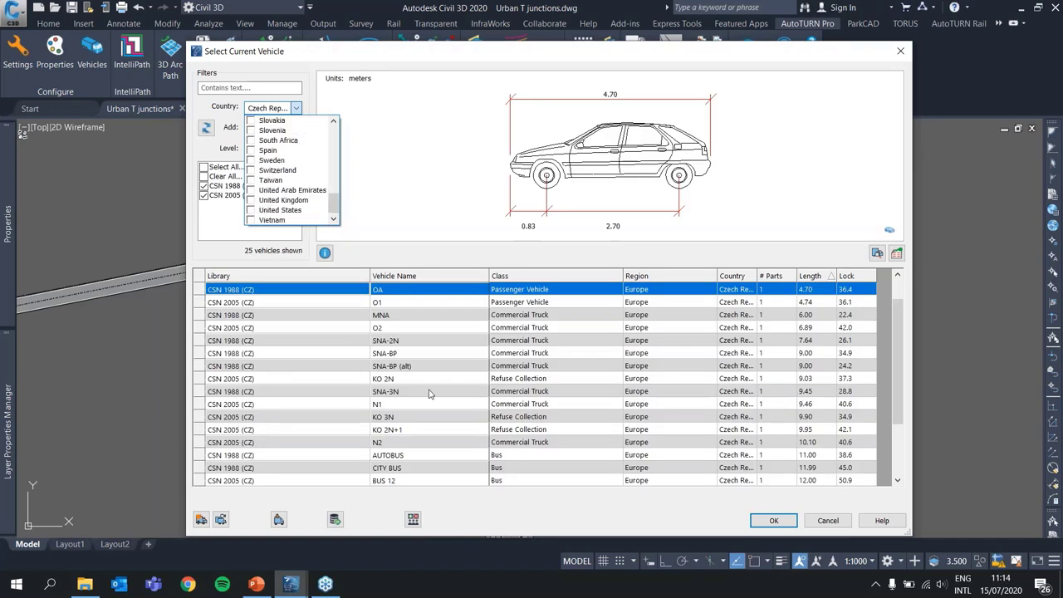
pyautogui.scroll(-3, 228, 291)
pyautogui.click(225, 257)
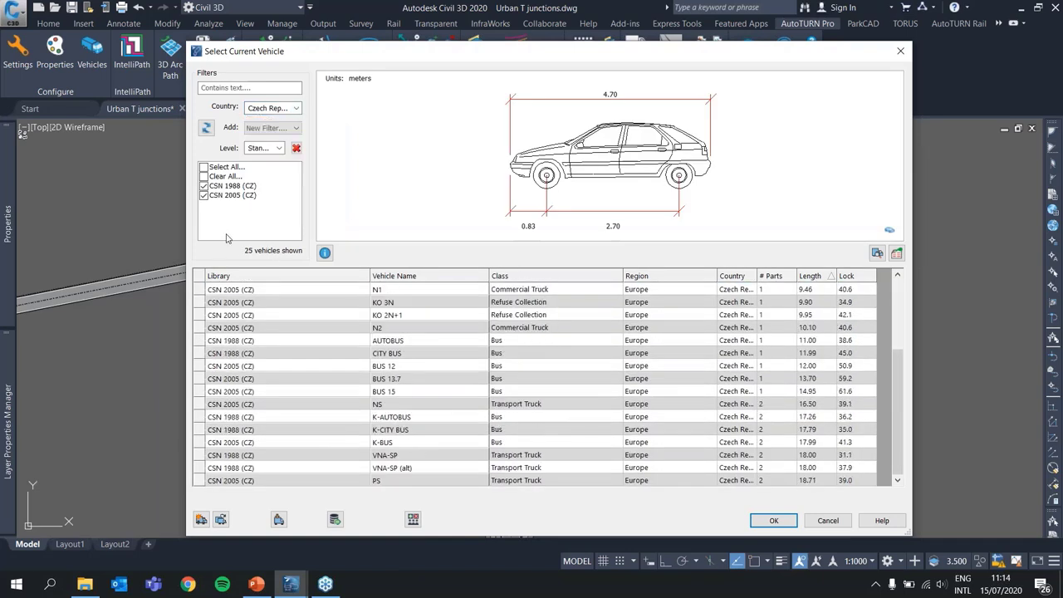
# Exclude the CSN 1988 (CZ) library and preview the O2, N1 and N2 trucks from CSN 2005 (CZ).
pyautogui.click(203, 186)
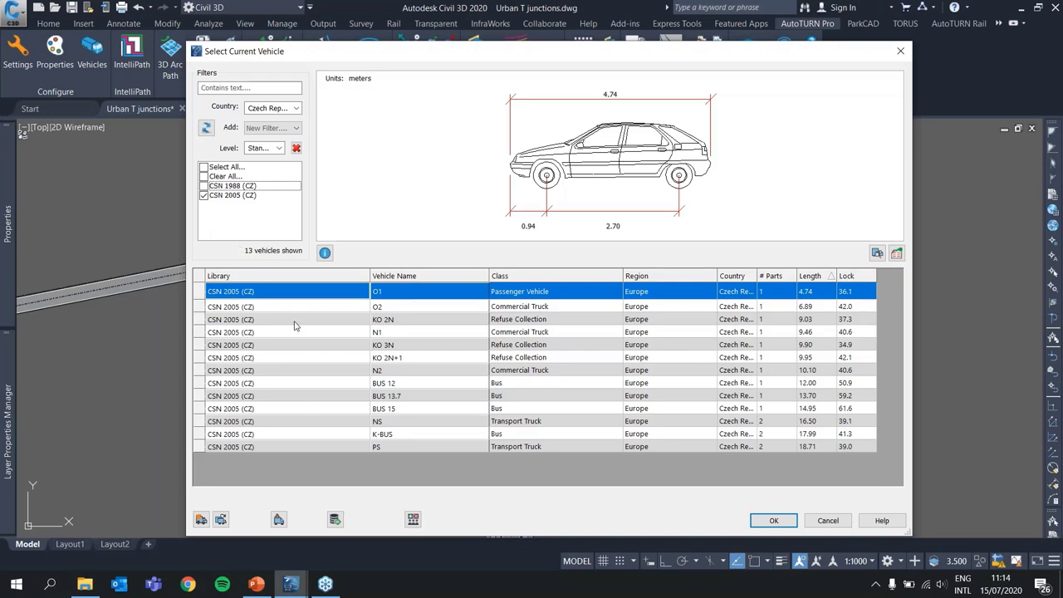
pyautogui.click(273, 307)
pyautogui.click(271, 333)
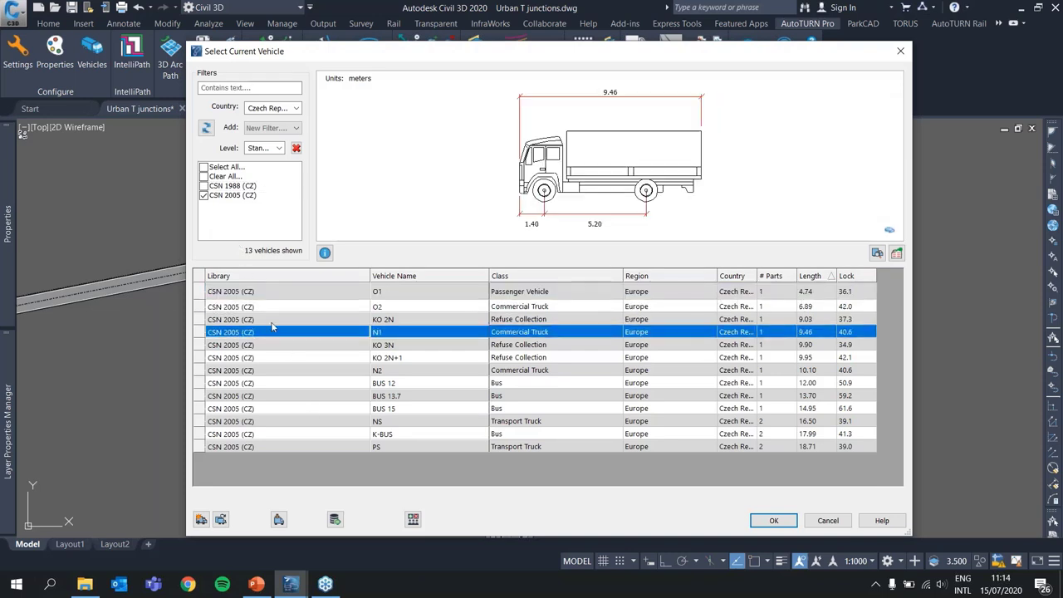
pyautogui.click(285, 373)
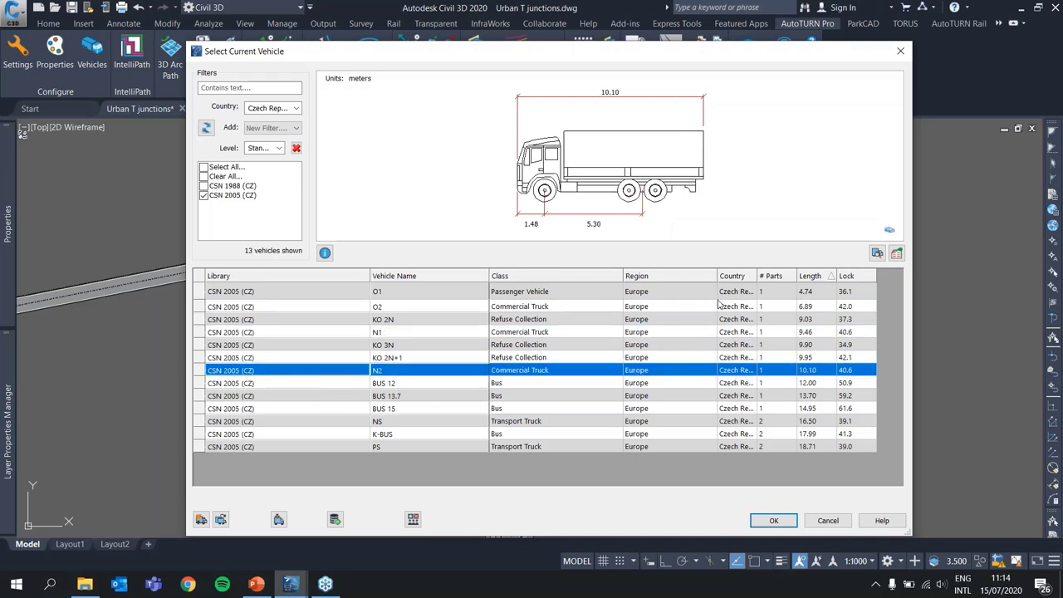
# Sort the CSN 2005 (CZ) vehicles by length, descending and back to ascending, and select the KO 3N refuse collection vehicle.
pyautogui.click(822, 279)
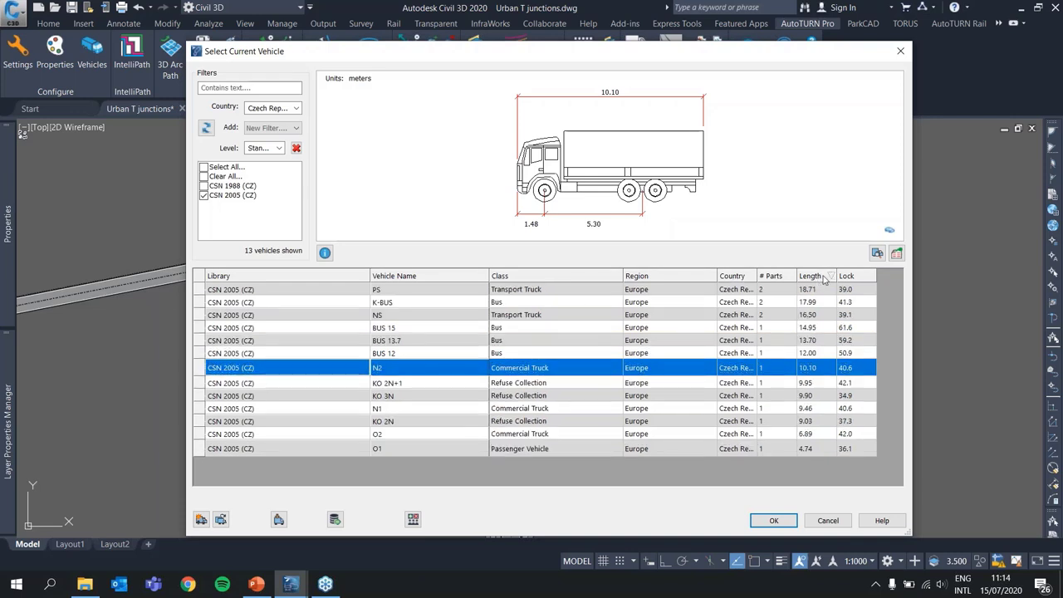
pyautogui.click(825, 279)
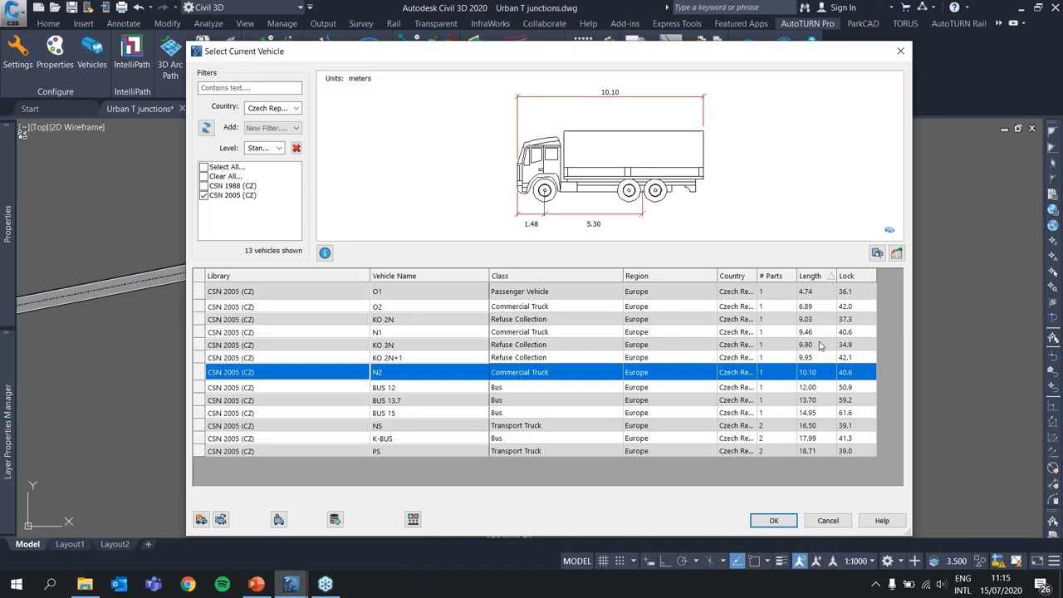
pyautogui.click(436, 346)
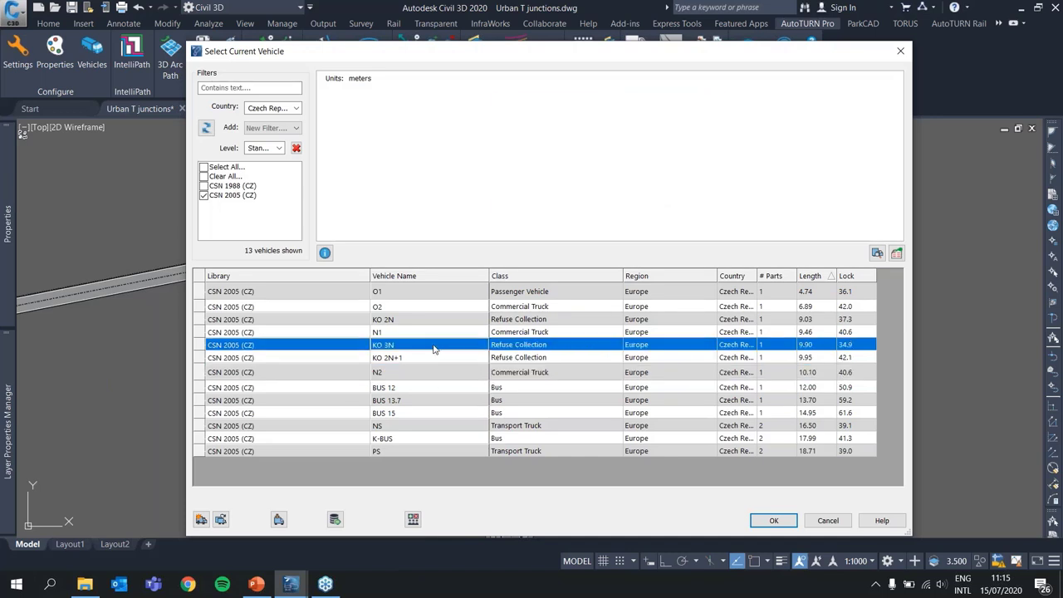
# Reset the Country filter to all countries and add a Region filter restricted to Europe.
pyautogui.click(294, 108)
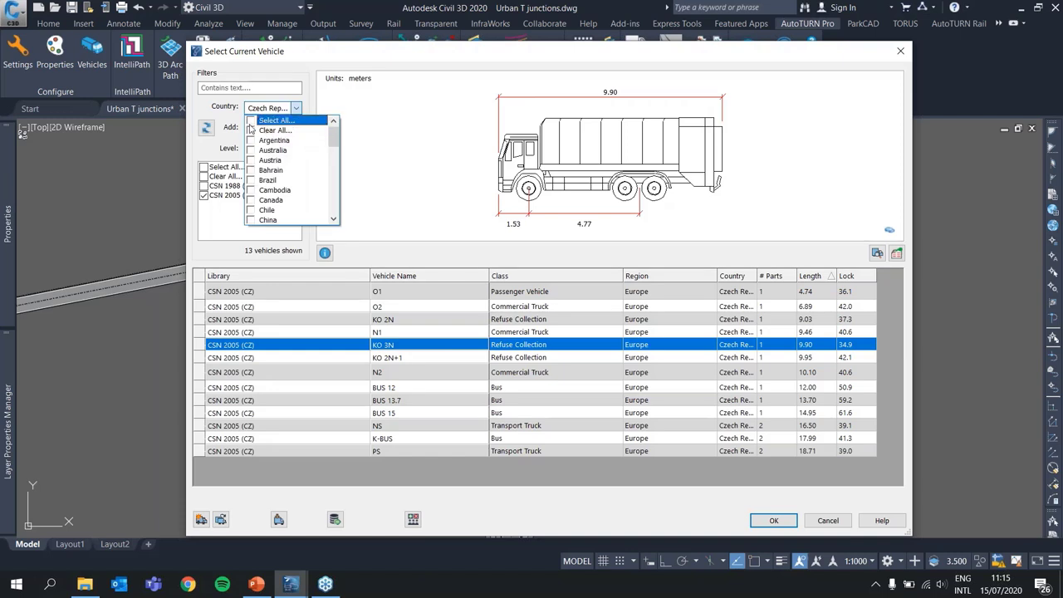
pyautogui.click(253, 122)
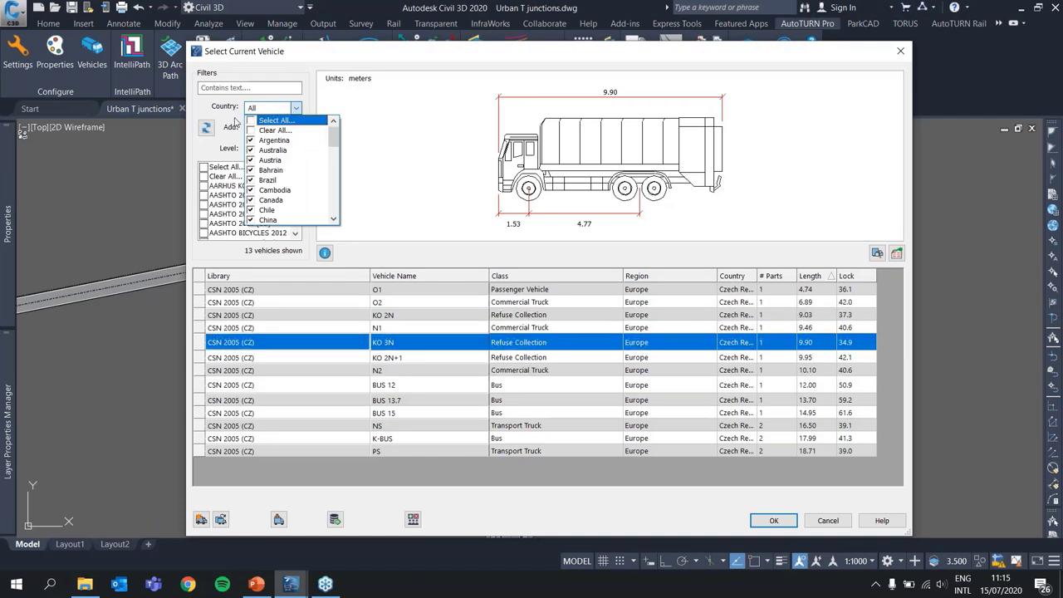
pyautogui.click(279, 131)
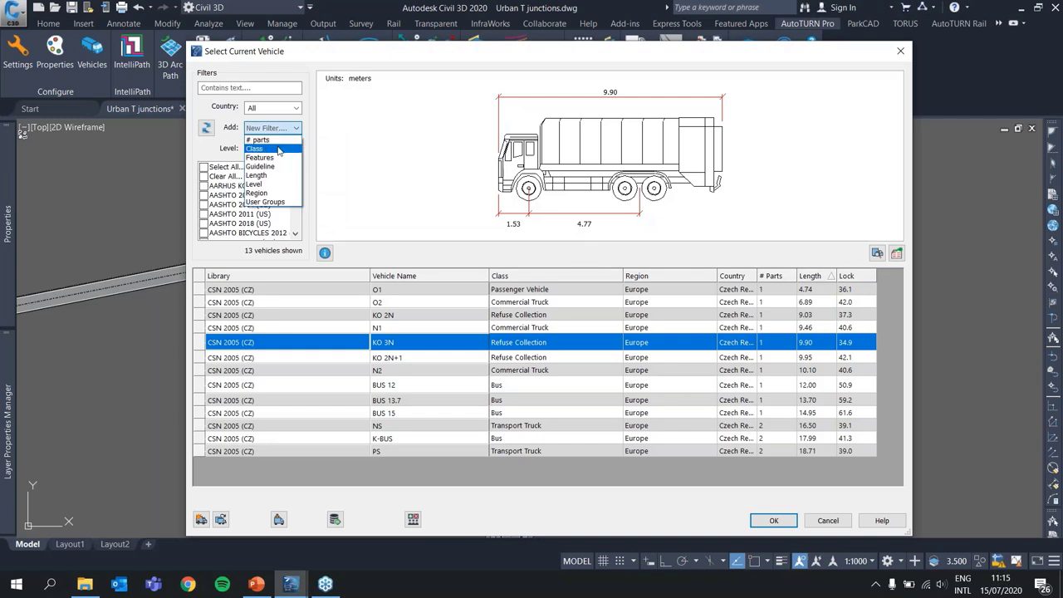
pyautogui.click(277, 193)
pyautogui.click(278, 169)
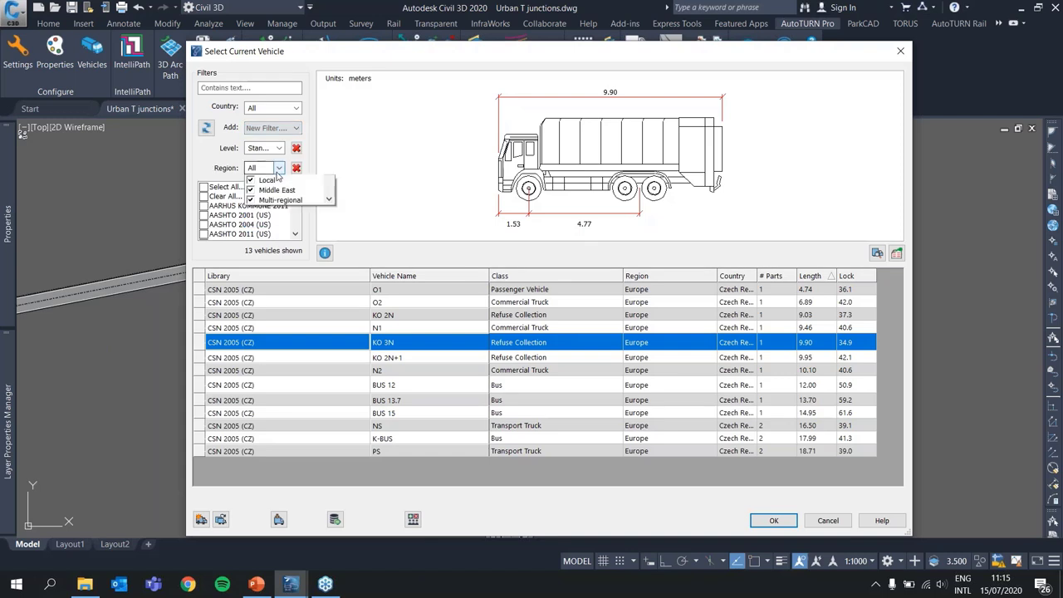
pyautogui.click(274, 190)
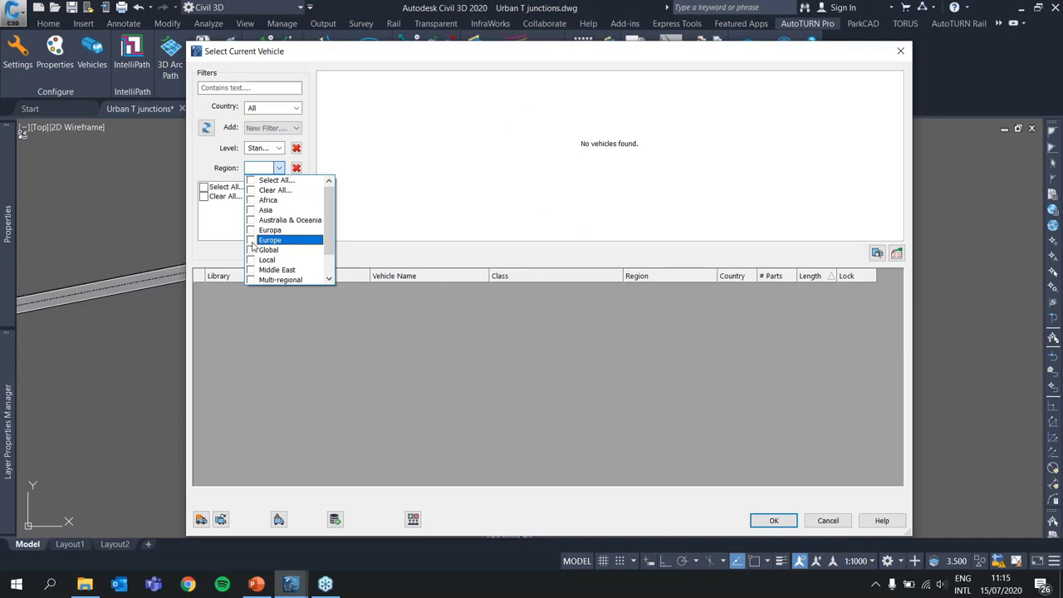
pyautogui.click(252, 240)
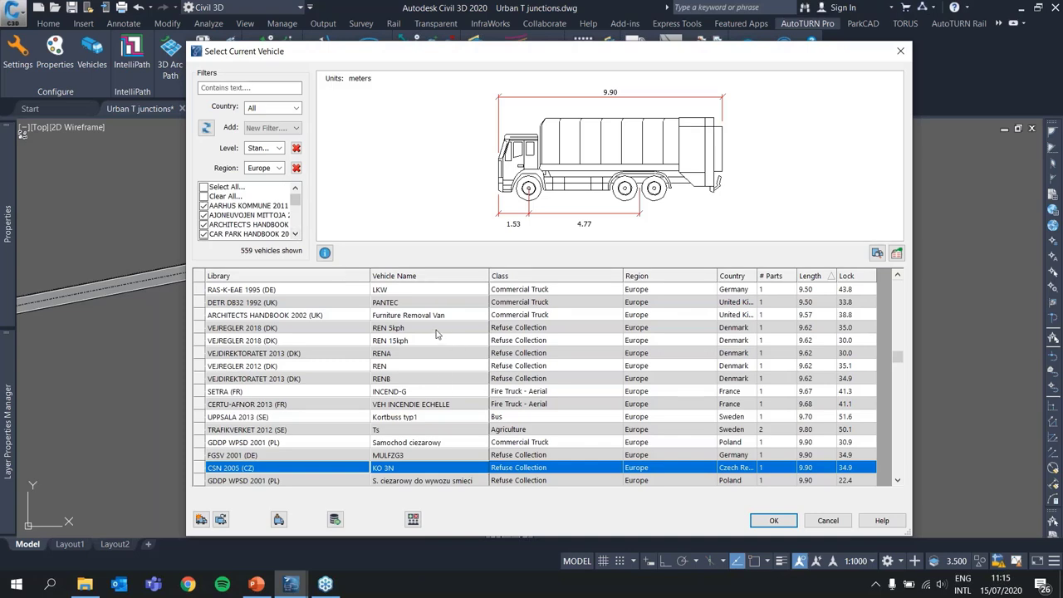
# Search the European vehicles for "trekker" and preview Config Trekker OM, Config Trekker OO and Trekker oplegger.
pyautogui.scroll(-5, 437, 330)
pyautogui.scroll(-1, 436, 330)
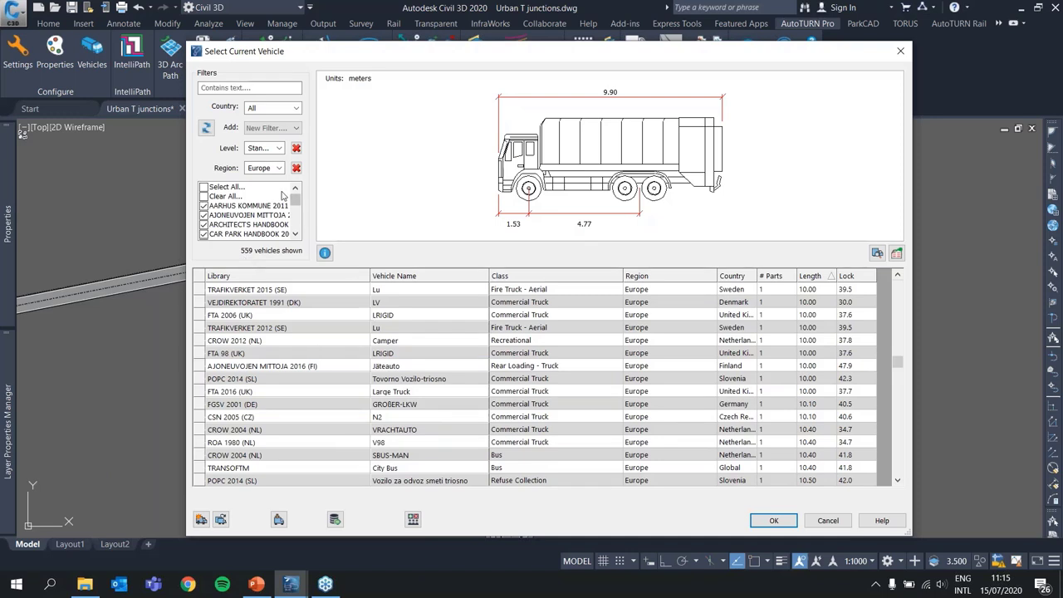
pyautogui.click(271, 87)
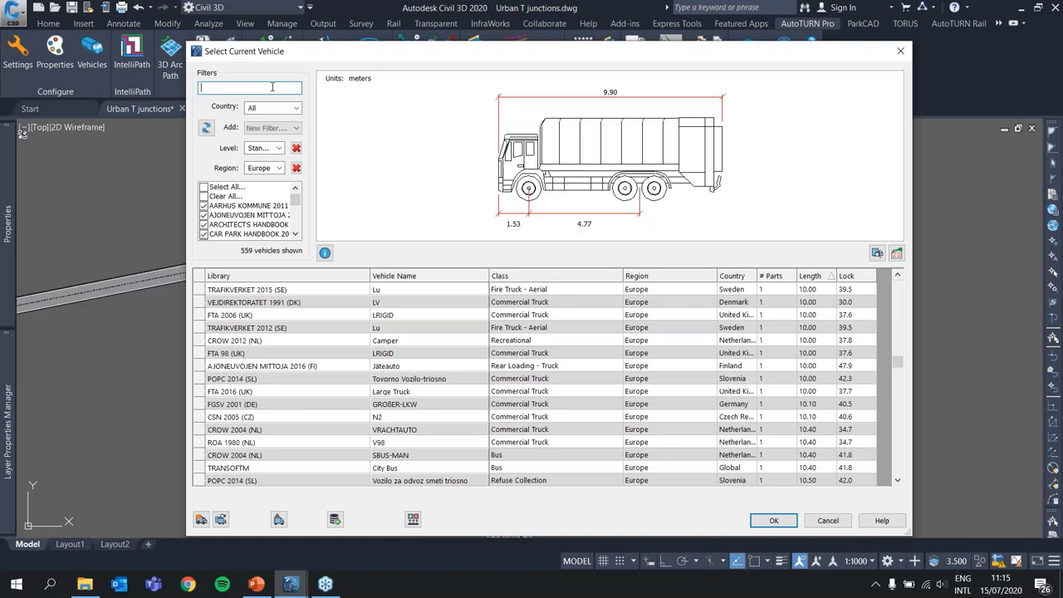
pyautogui.write('trekker')
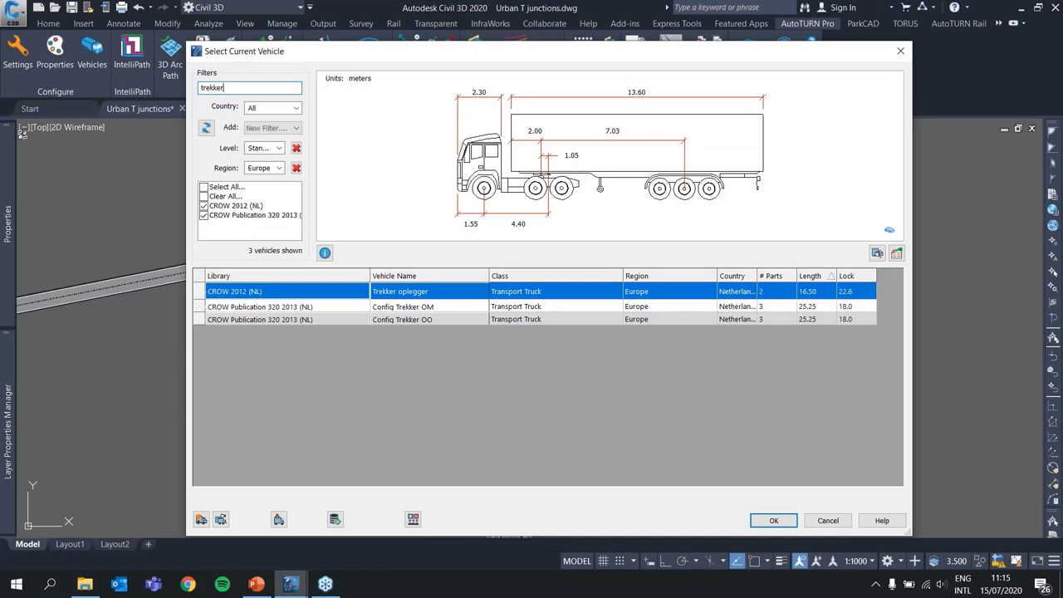
pyautogui.click(421, 299)
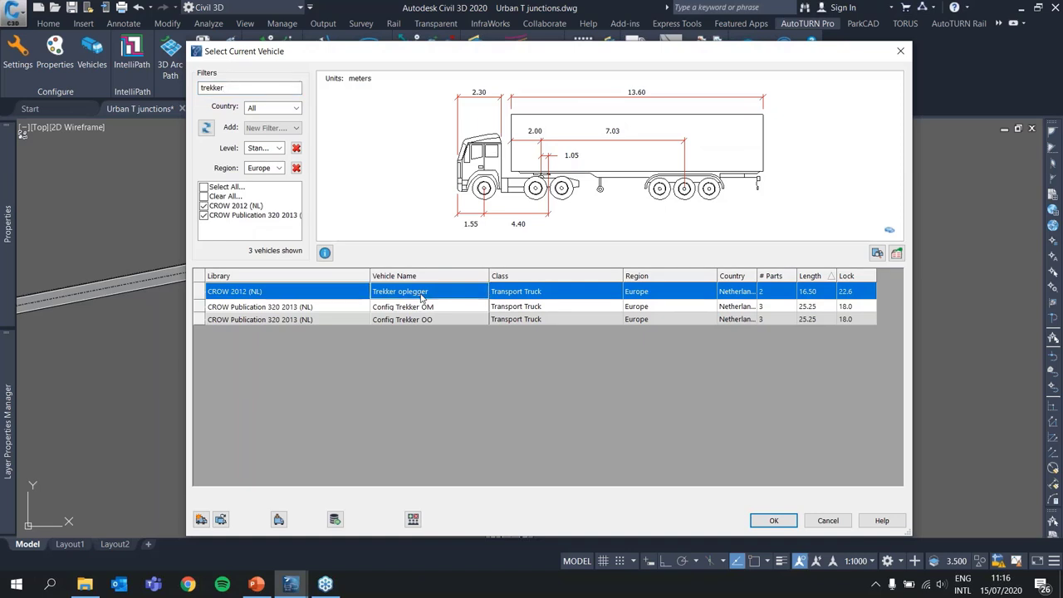
pyautogui.click(411, 308)
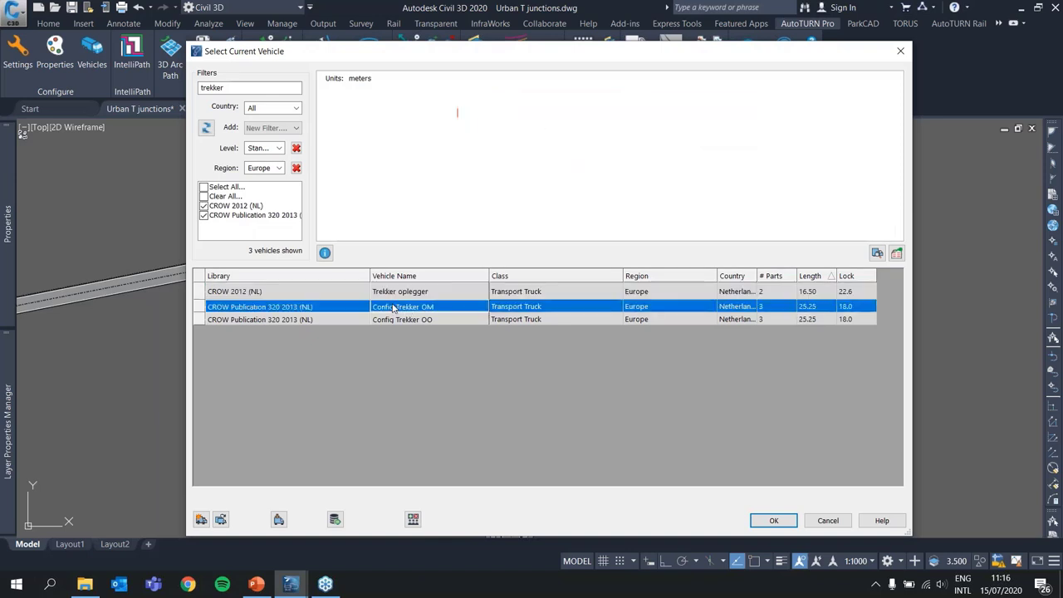
pyautogui.click(417, 320)
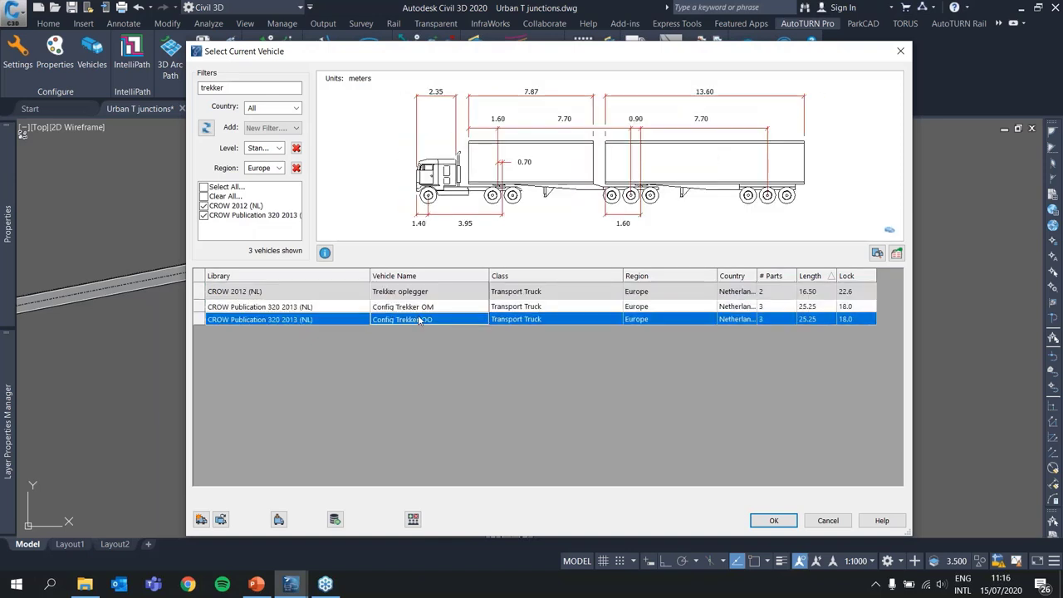
pyautogui.click(390, 295)
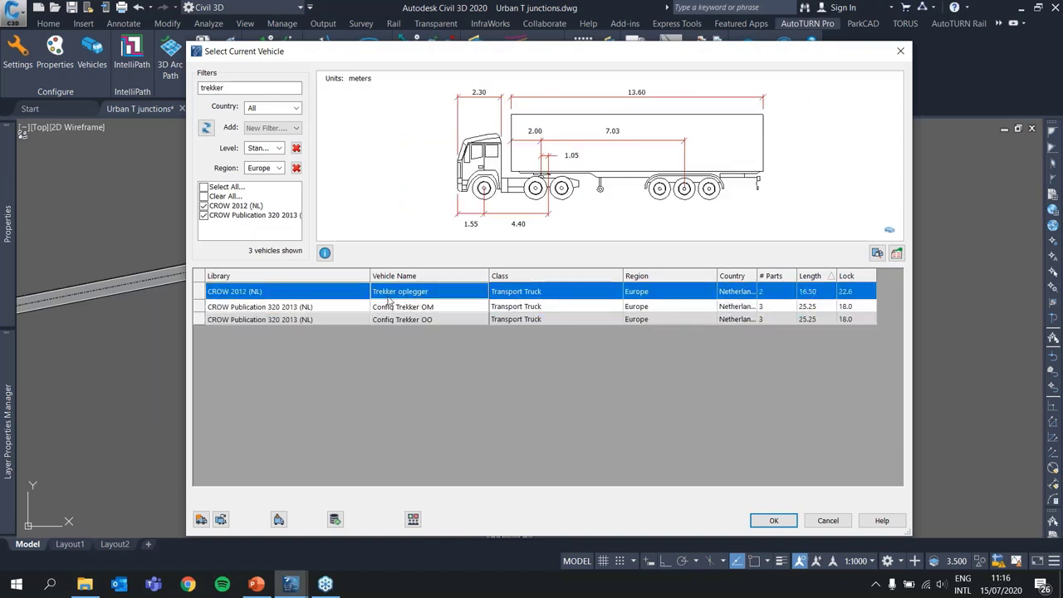
# Search the vehicle library for "artic" and browse the matching articulated trucks and buses.
pyautogui.doubleClick(199, 83)
pyautogui.write('artic')
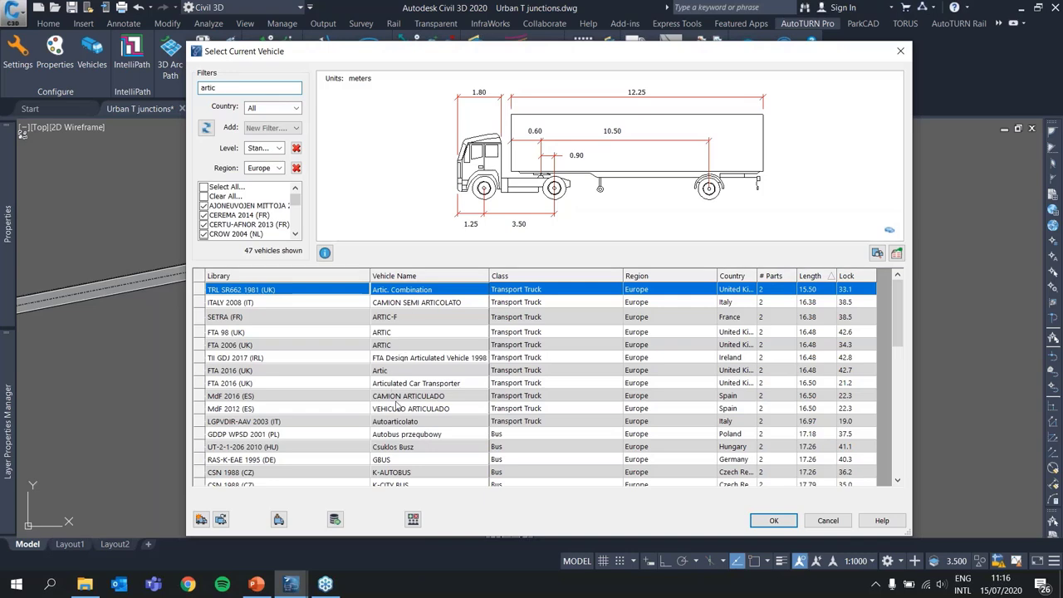
pyautogui.scroll(-2, 382, 447)
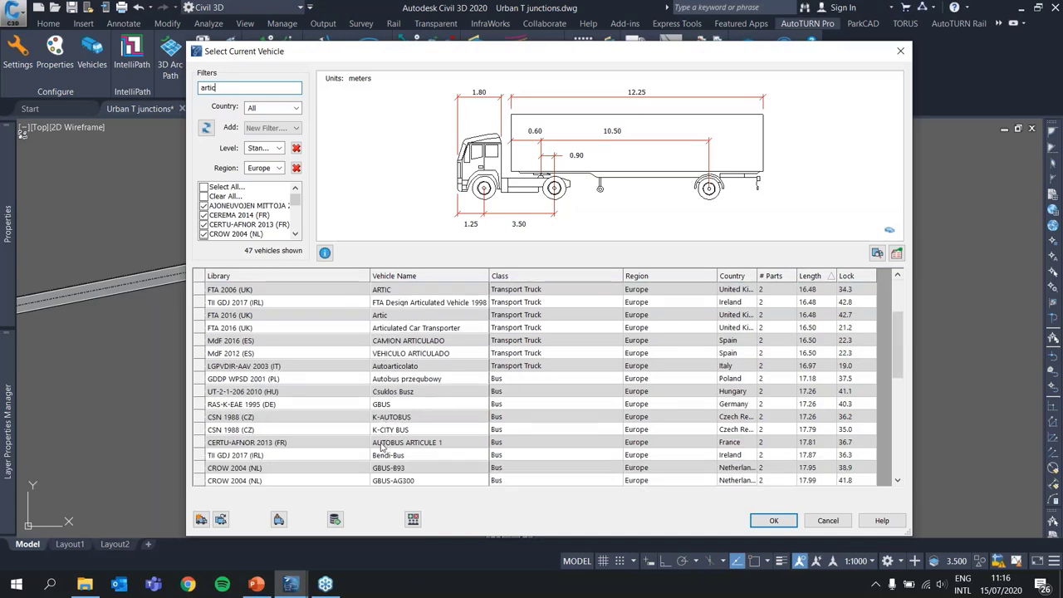
pyautogui.scroll(-3, 382, 447)
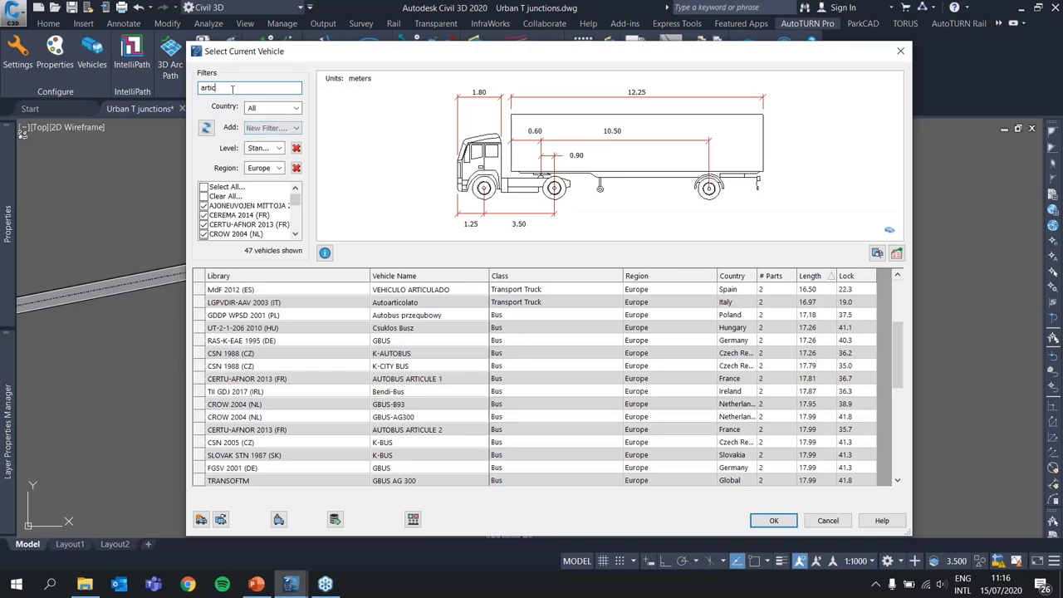
# Search for "camper", compare the caravan vehicles and set GRANDE BERLINE CARAVANE from CERTU-AFNOR 2013 (FR) as the current vehicle.
pyautogui.press('BackSpace')
pyautogui.press('BackSpace')
pyautogui.press('BackSpace')
pyautogui.press('BackSpace')
pyautogui.press('BackSpace')
pyautogui.write('camper')
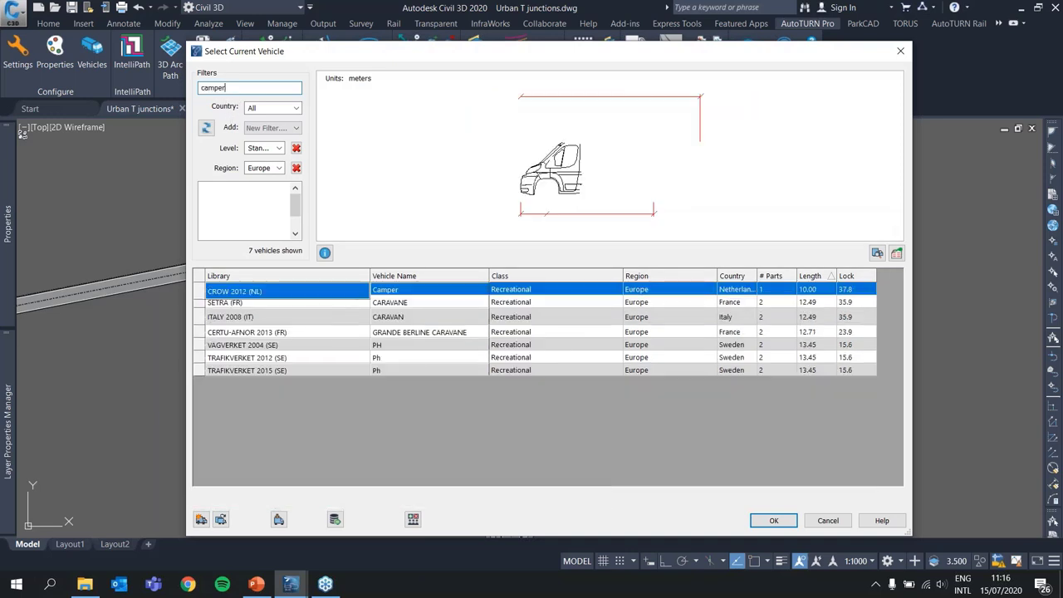
pyautogui.click(436, 323)
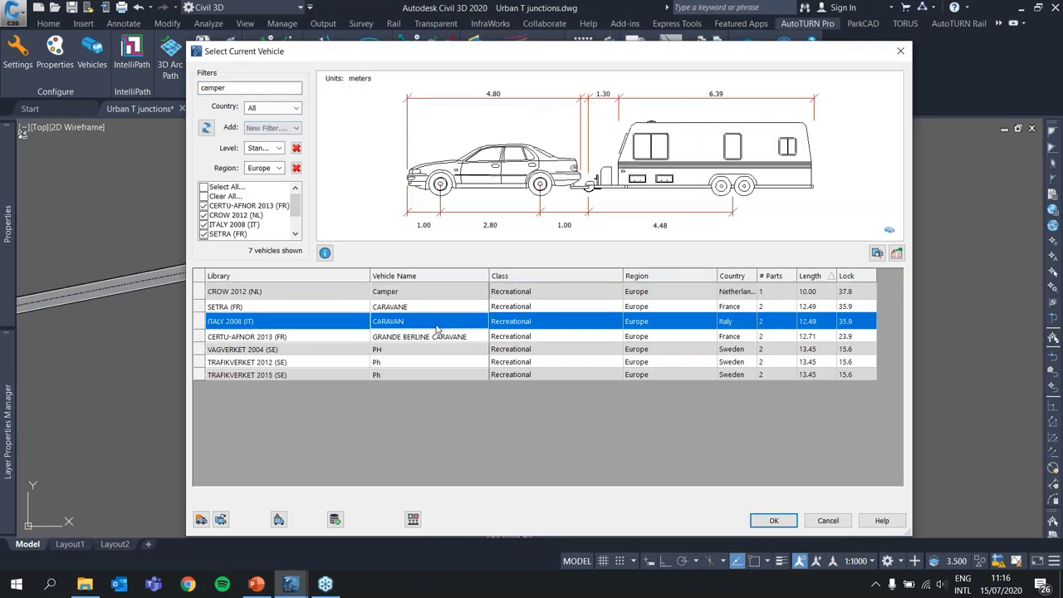
pyautogui.click(420, 311)
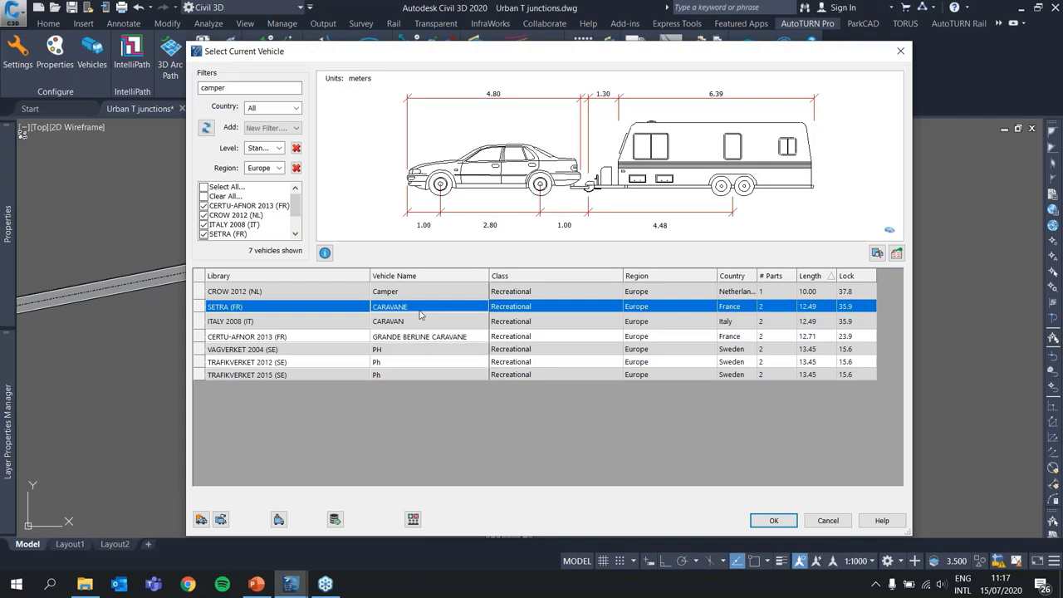
pyautogui.click(409, 343)
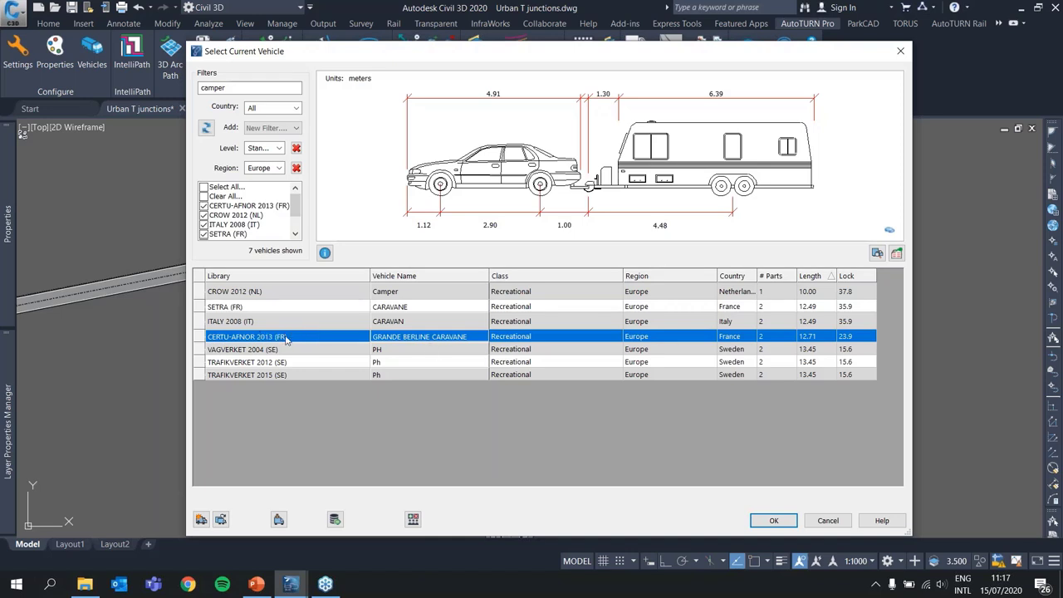
pyautogui.click(773, 522)
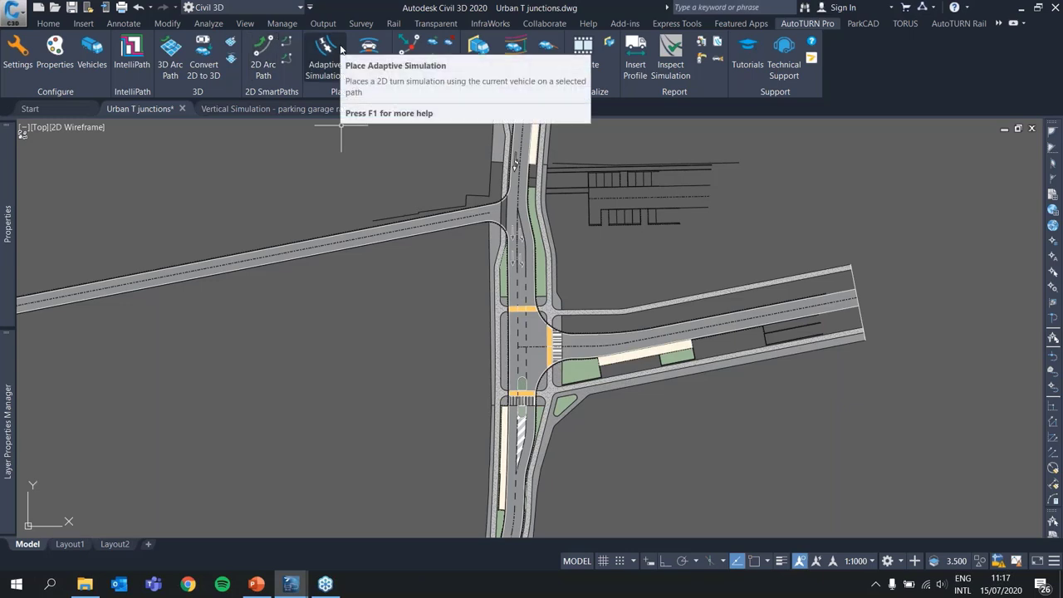
# Inspect the extent of the kerb polyline that curves from the vertical road into the right-hand side road, leaving it deselected.
pyautogui.scroll(5, 591, 335)
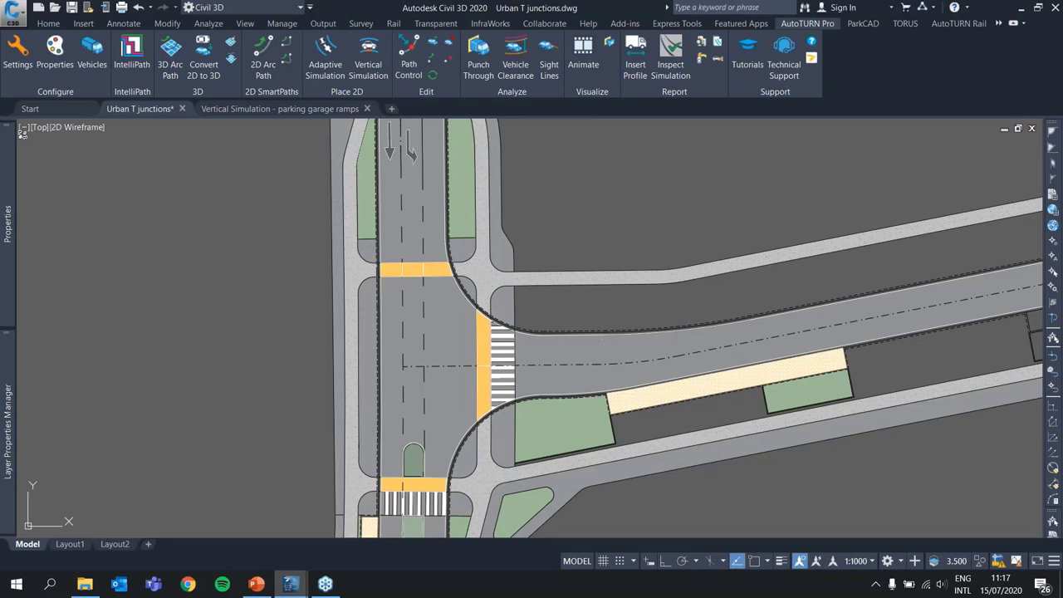
pyautogui.click(635, 332)
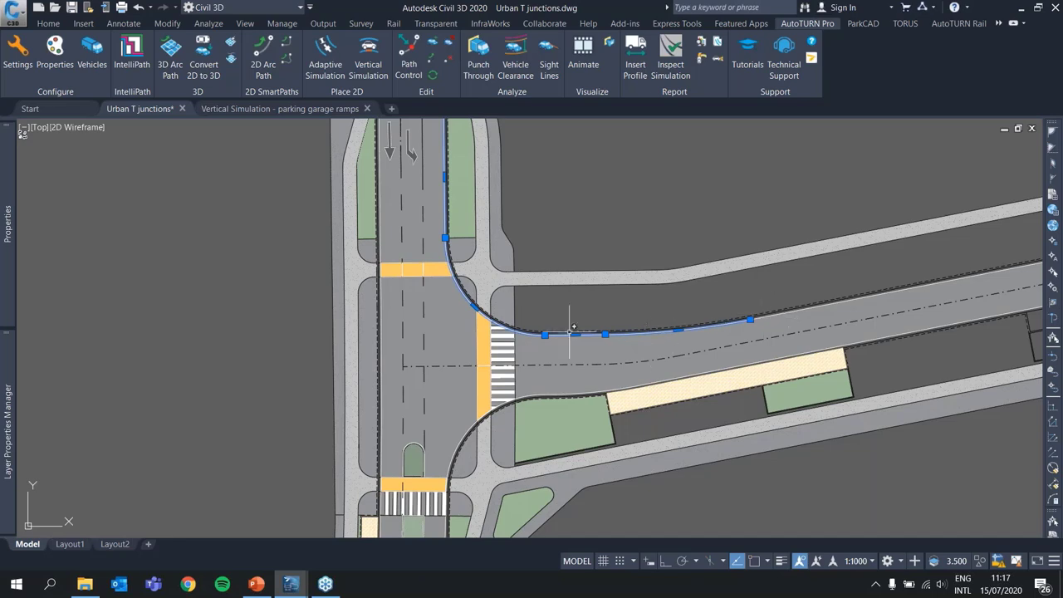
pyautogui.moveTo(468, 282); pyautogui.dragTo(452, 367, button='middle')
pyautogui.moveTo(8, 232)
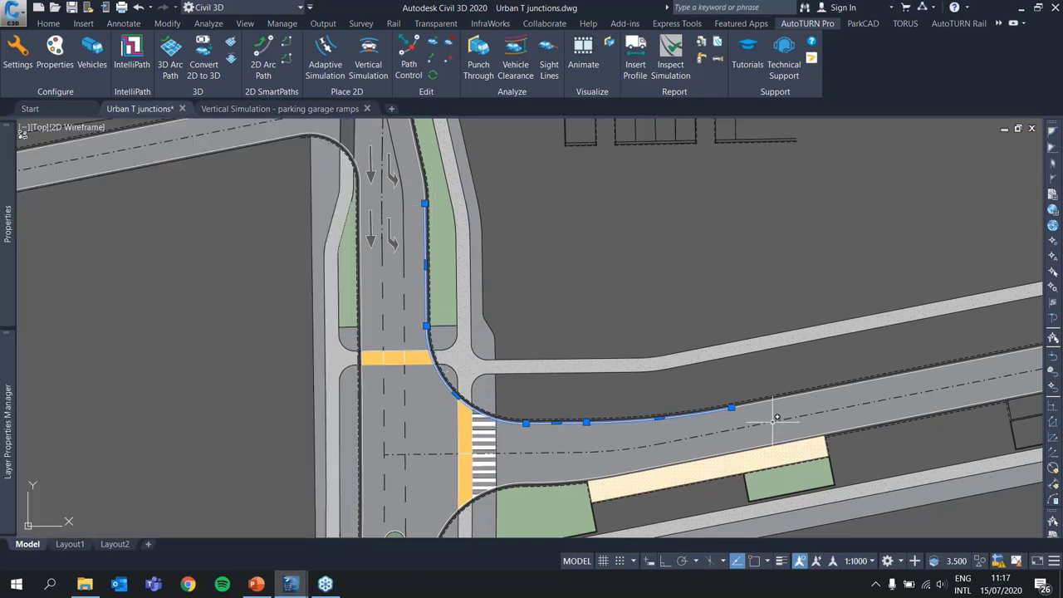
pyautogui.moveTo(763, 421)
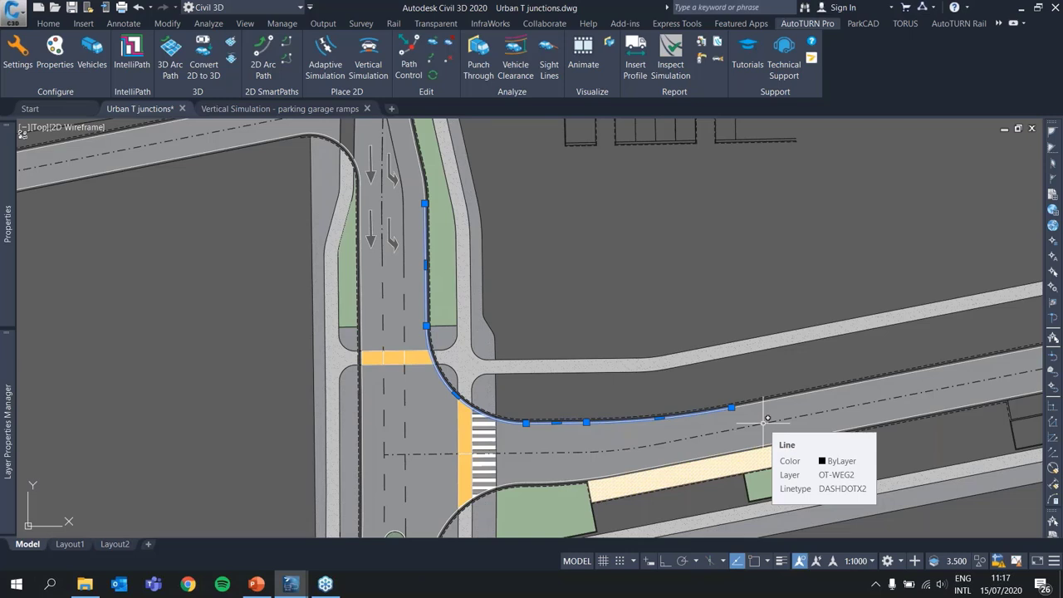
pyautogui.press('Escape')
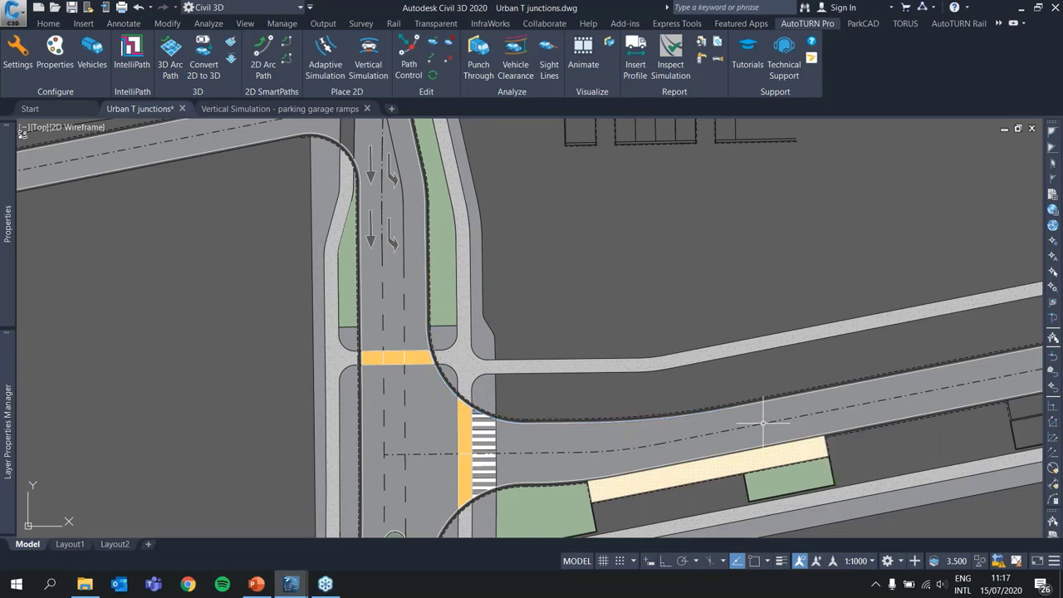
# Start an adaptive simulation of the current vehicle along the curved kerb polyline at the T junction.
pyautogui.click(336, 55)
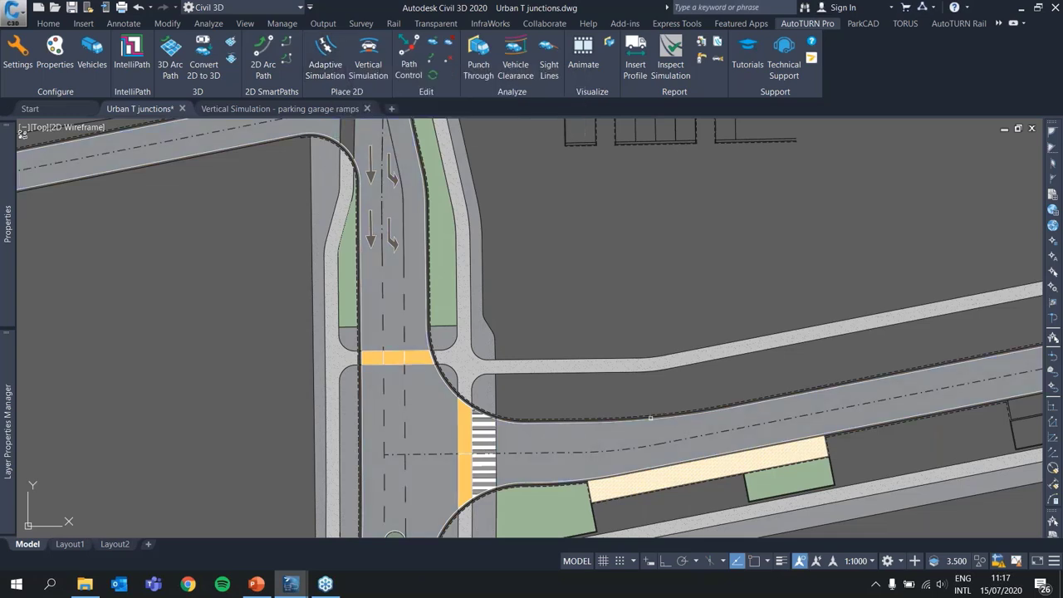
pyautogui.scroll(4, 649, 419)
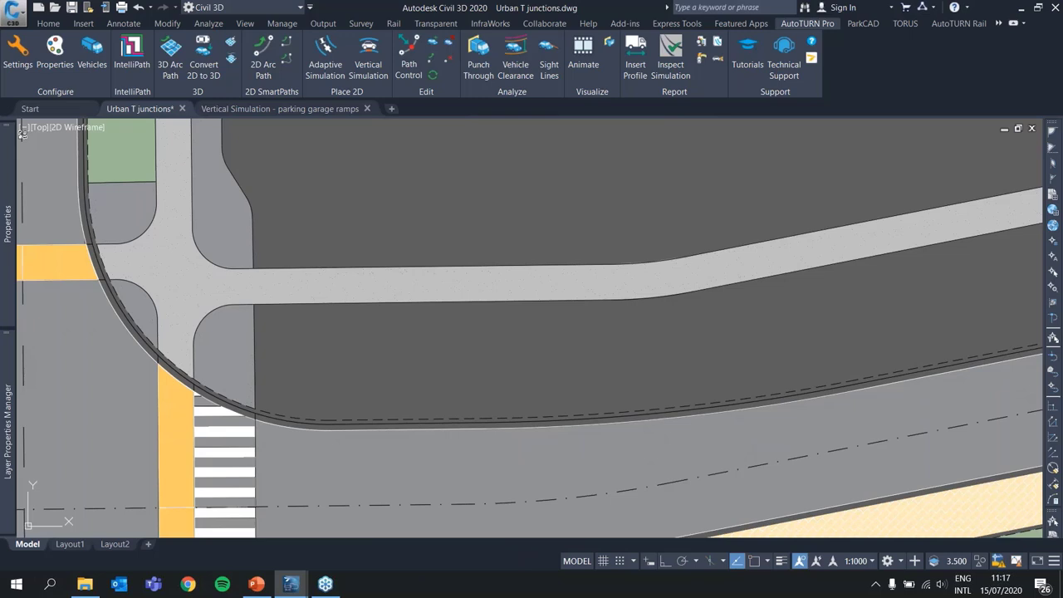
pyautogui.click(649, 419)
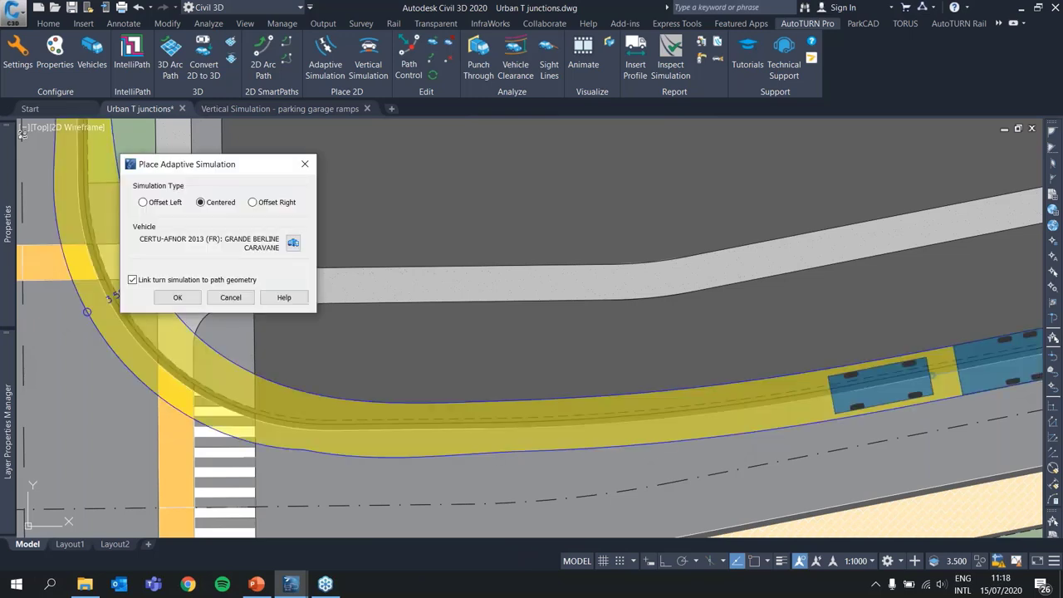
pyautogui.scroll(-4, 659, 409)
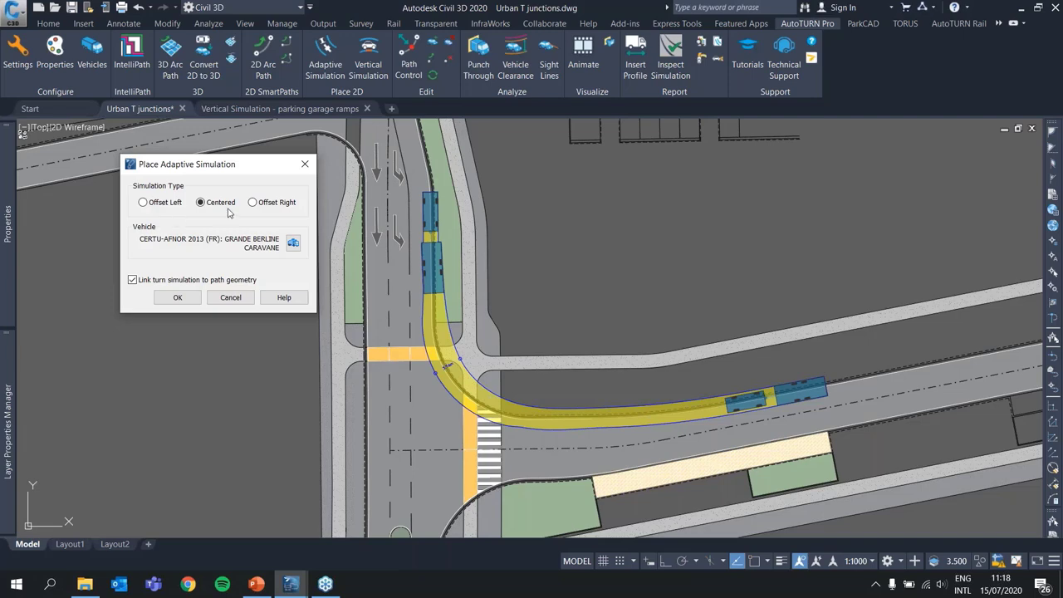
# Set the adaptive simulation type to Offset Left with an offset of 0.5 m.
pyautogui.click(143, 203)
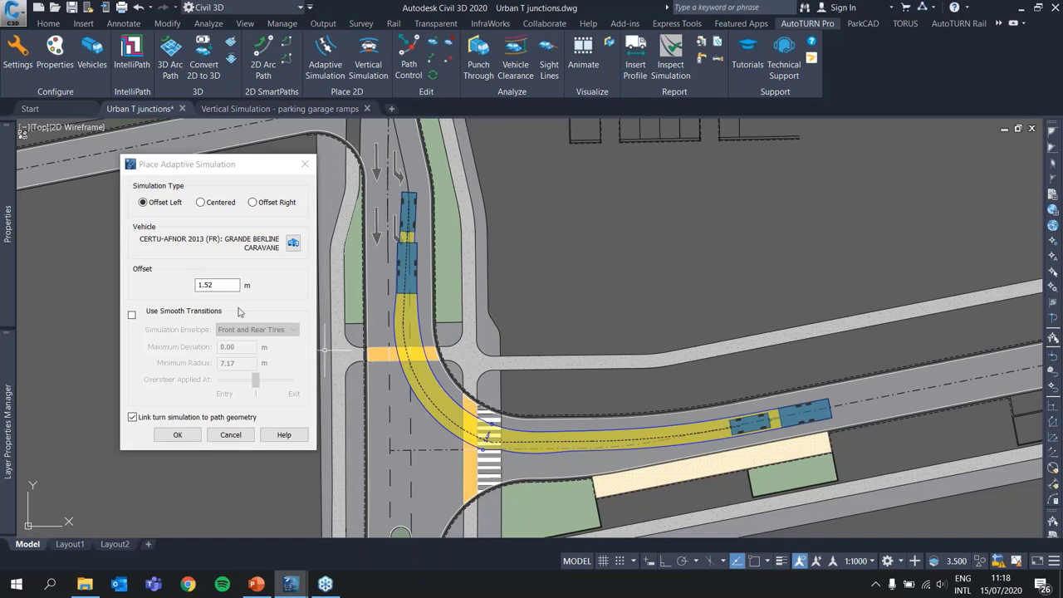
pyautogui.click(190, 285)
pyautogui.write('0.5')
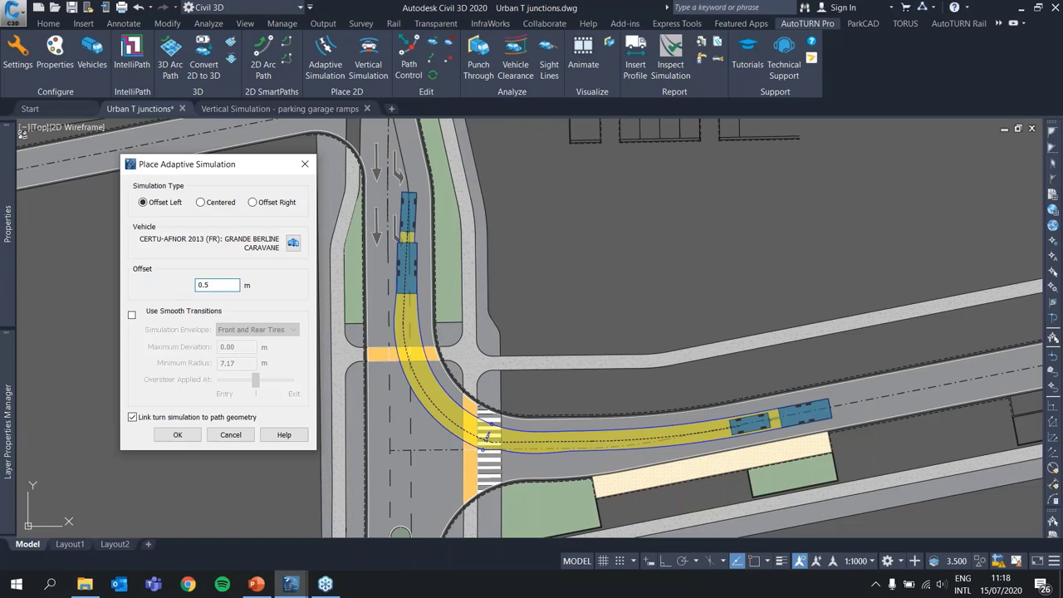
pyautogui.press('Tab')
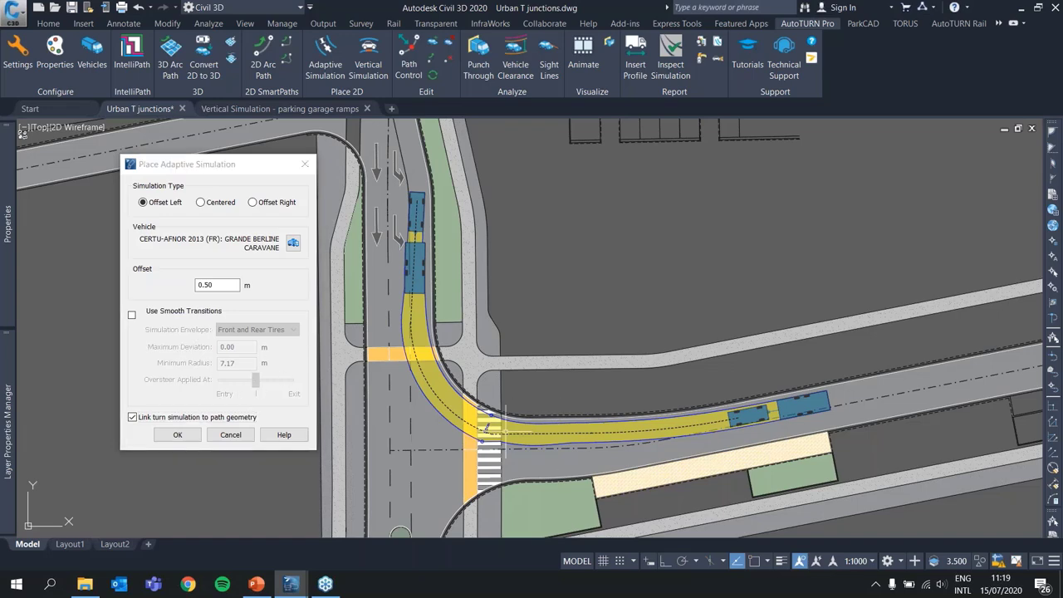
# Examine the swept path, its dashed path line and the width dimension at the zebra crossing up close.
pyautogui.scroll(3, 515, 427)
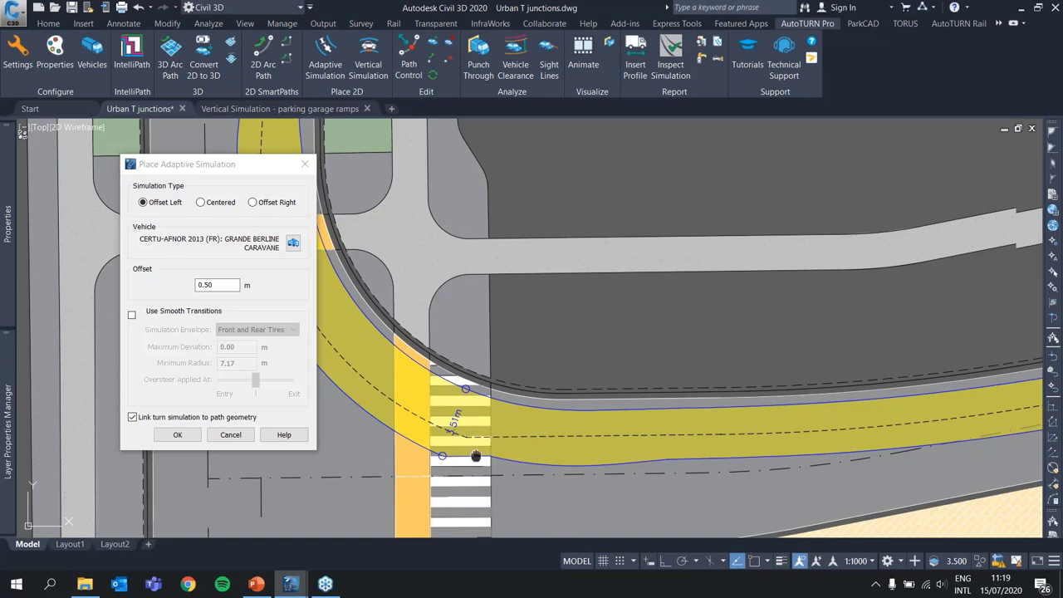
pyautogui.scroll(1, 474, 451)
pyautogui.moveTo(474, 451)
pyautogui.mouseDown(button='middle')
pyautogui.moveTo(368, 488)
pyautogui.moveTo(404, 456)
pyautogui.moveTo(415, 405)
pyautogui.mouseUp(button='middle')
pyautogui.scroll(2, 415, 404)
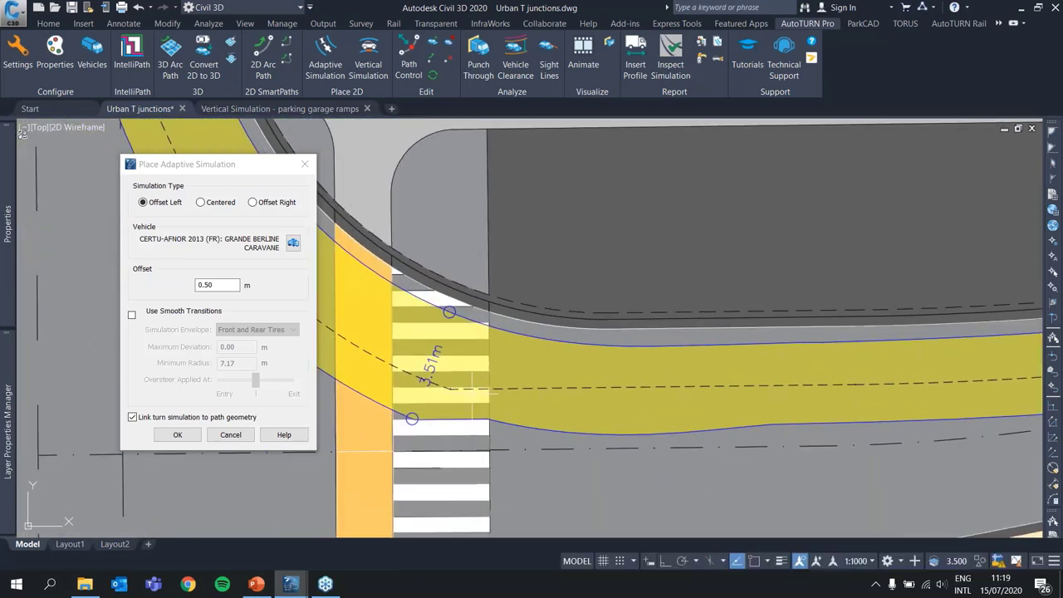
pyautogui.scroll(3, 449, 387)
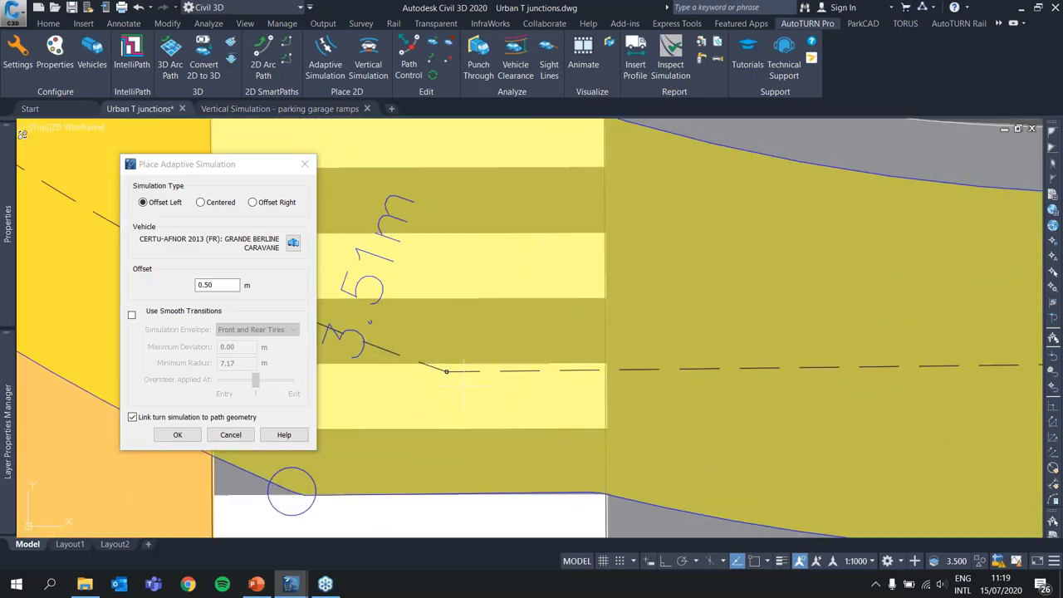
pyautogui.scroll(-5, 463, 382)
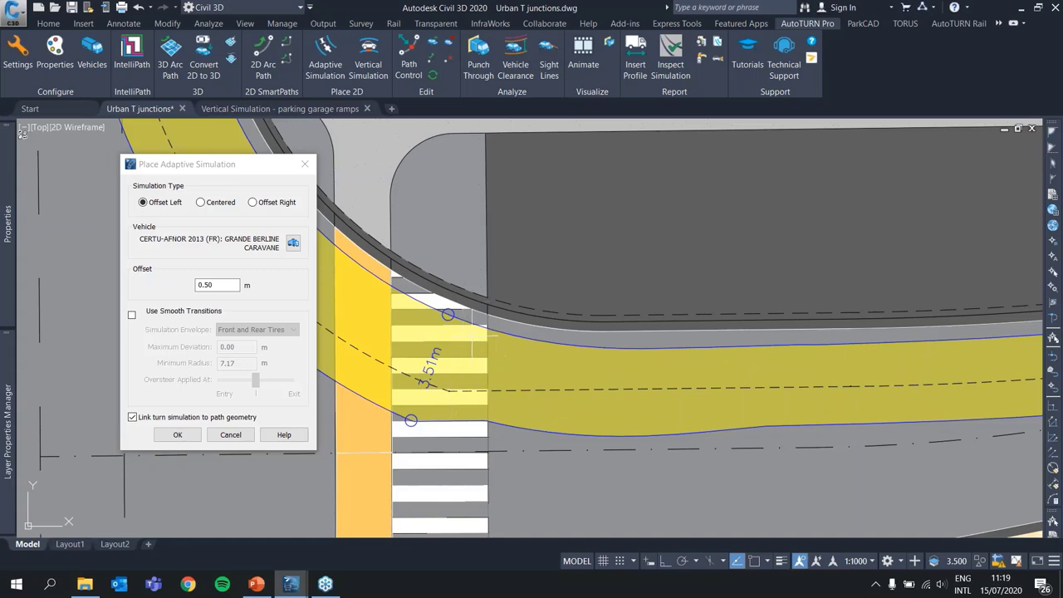
pyautogui.scroll(-4, 546, 325)
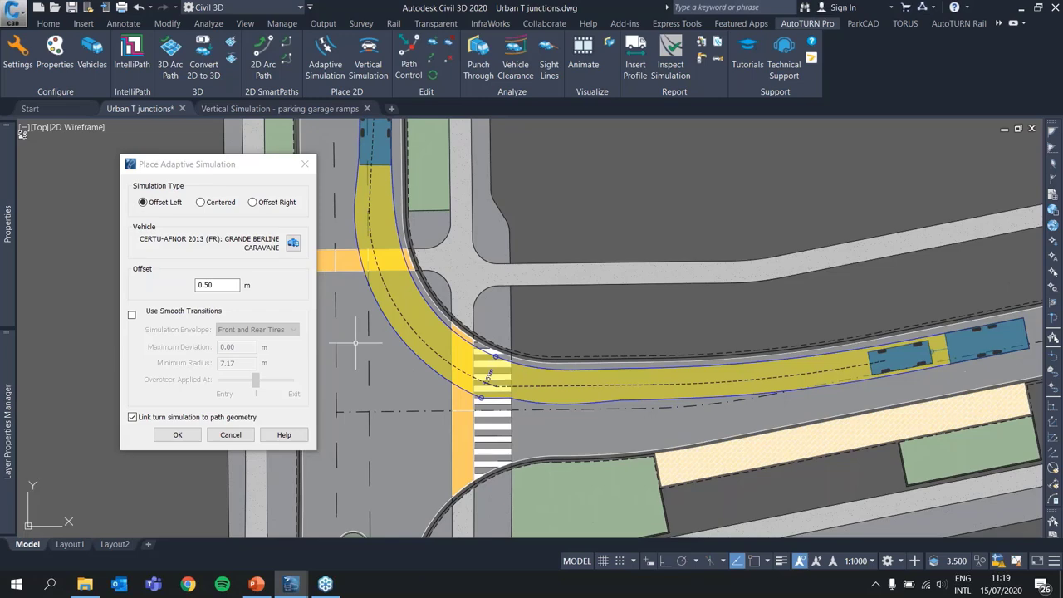
# Change the adaptive simulation's vehicle to the Camper from the CROW 2012 (NL) library and place the simulation along the kerb.
pyautogui.moveTo(209, 169); pyautogui.dragTo(157, 155)
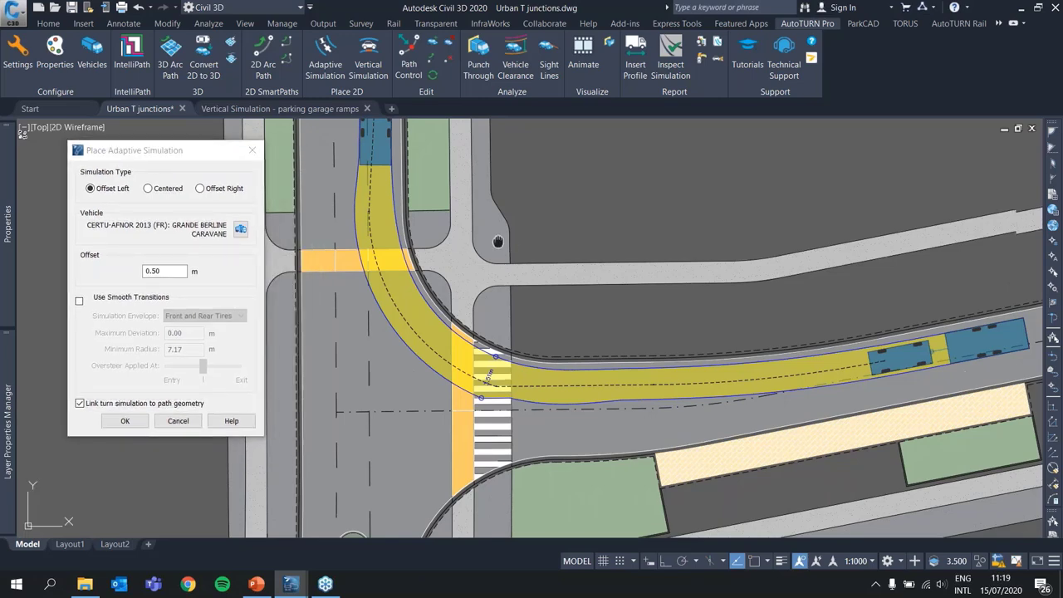
pyautogui.moveTo(497, 242); pyautogui.dragTo(487, 341, button='middle')
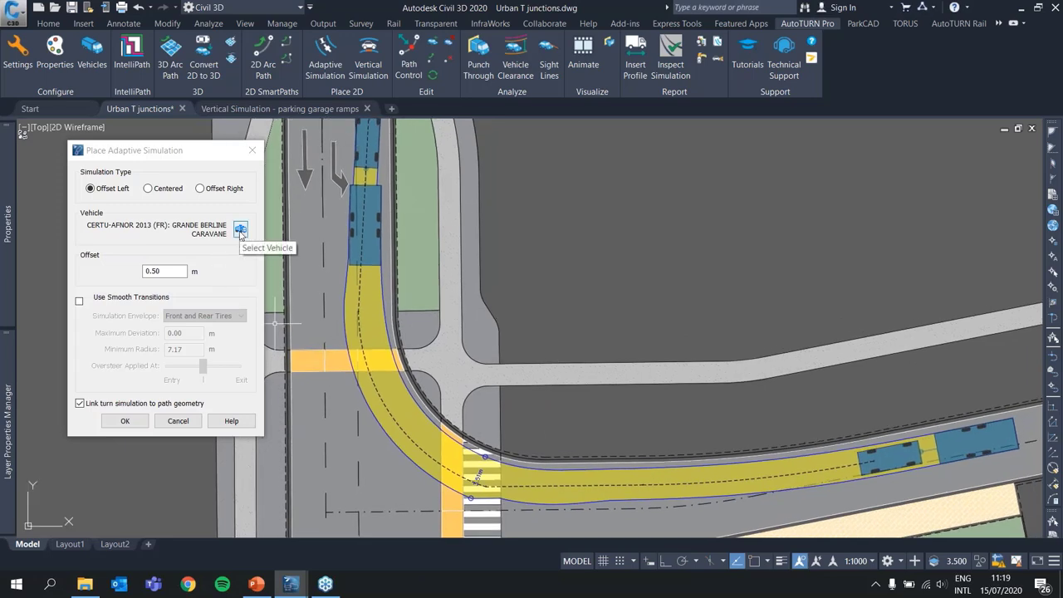
pyautogui.click(240, 229)
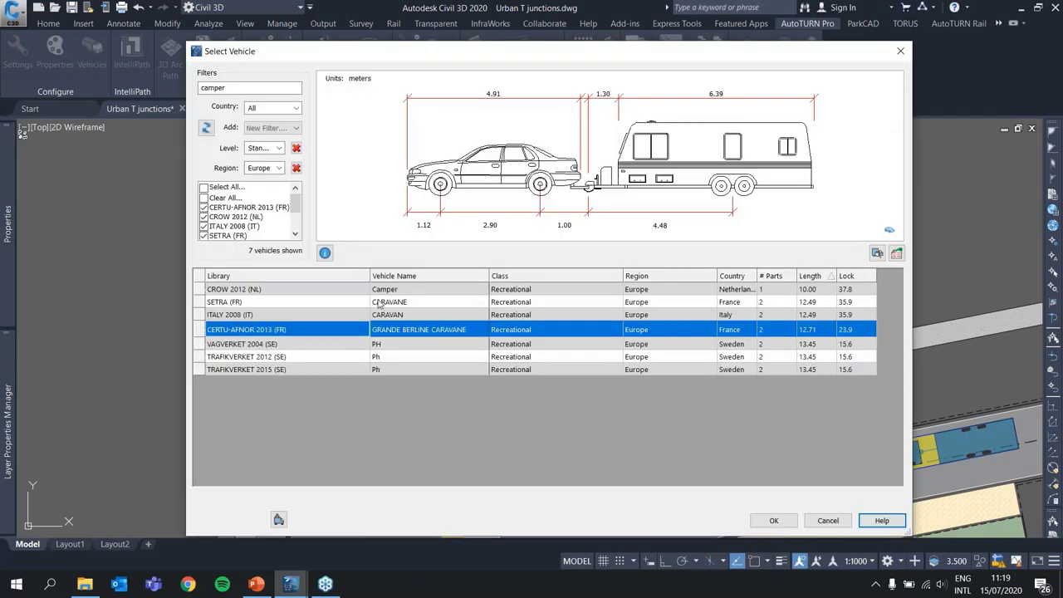
pyautogui.click(407, 357)
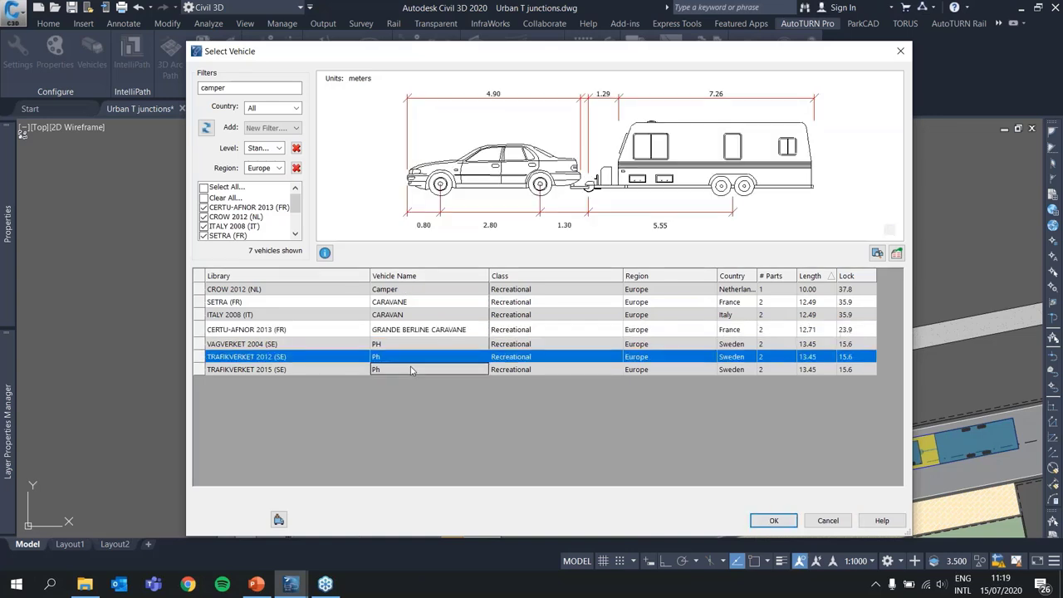
pyautogui.click(410, 370)
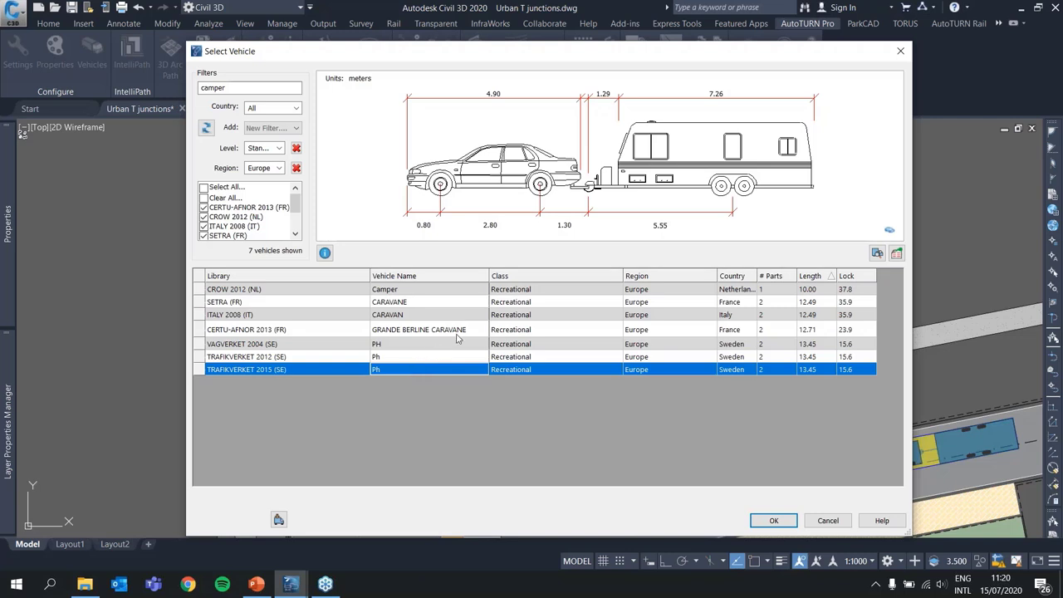
pyautogui.click(447, 290)
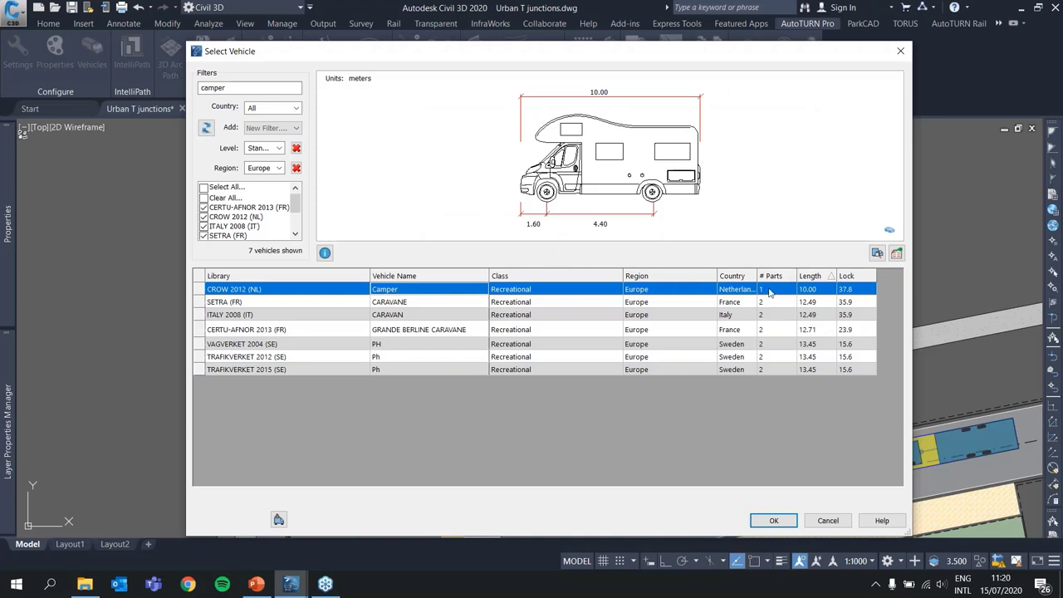
pyautogui.click(771, 520)
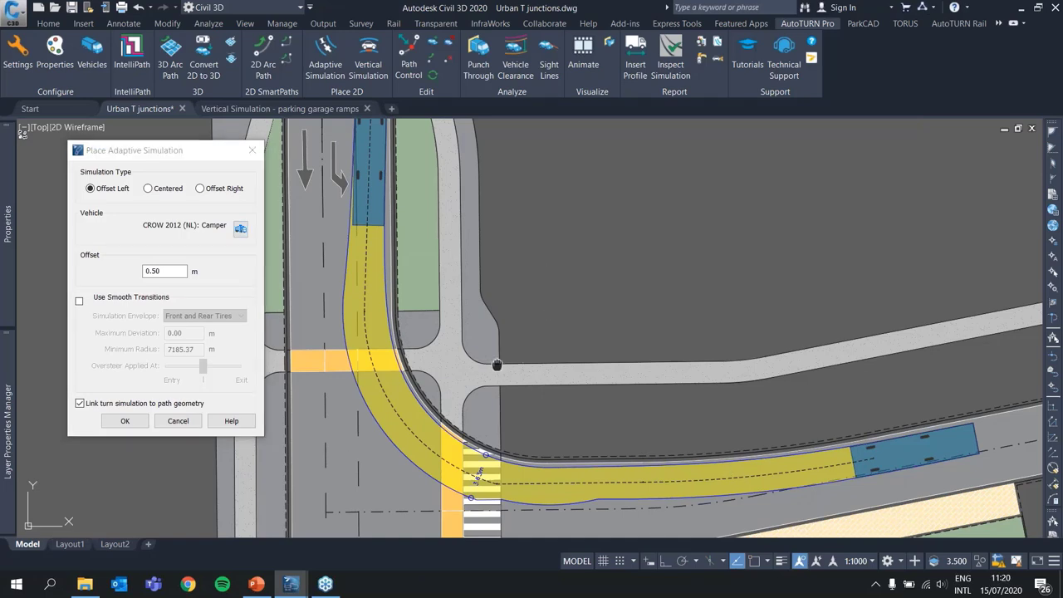
pyautogui.moveTo(497, 364); pyautogui.dragTo(502, 366, button='middle')
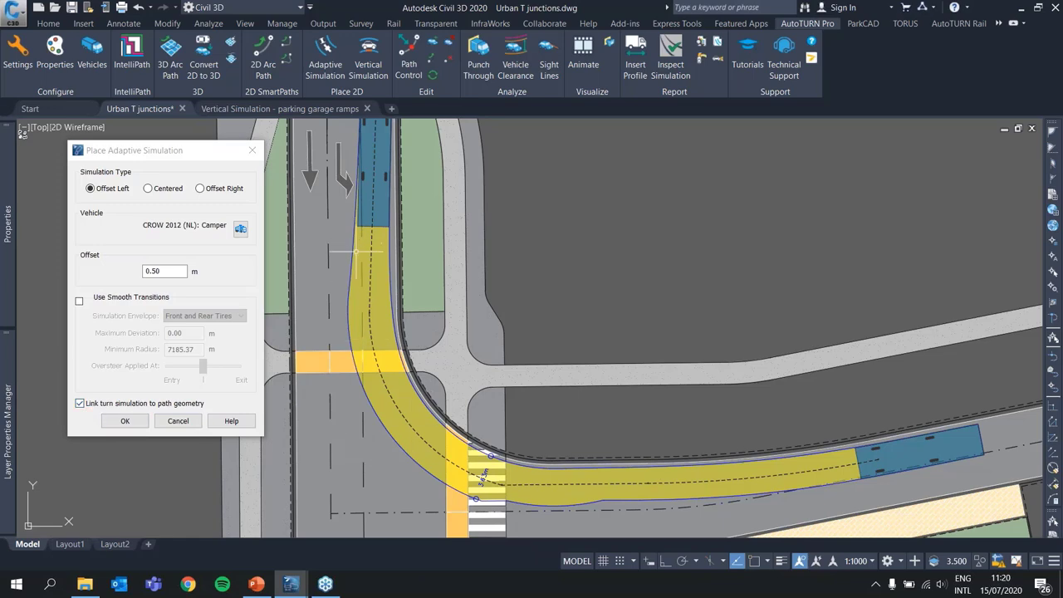
pyautogui.moveTo(654, 483)
pyautogui.click(126, 422)
# Reshape the kerb polyline at the junction corner by moving its arc midpoint slightly into the road.
pyautogui.scroll(6, 498, 465)
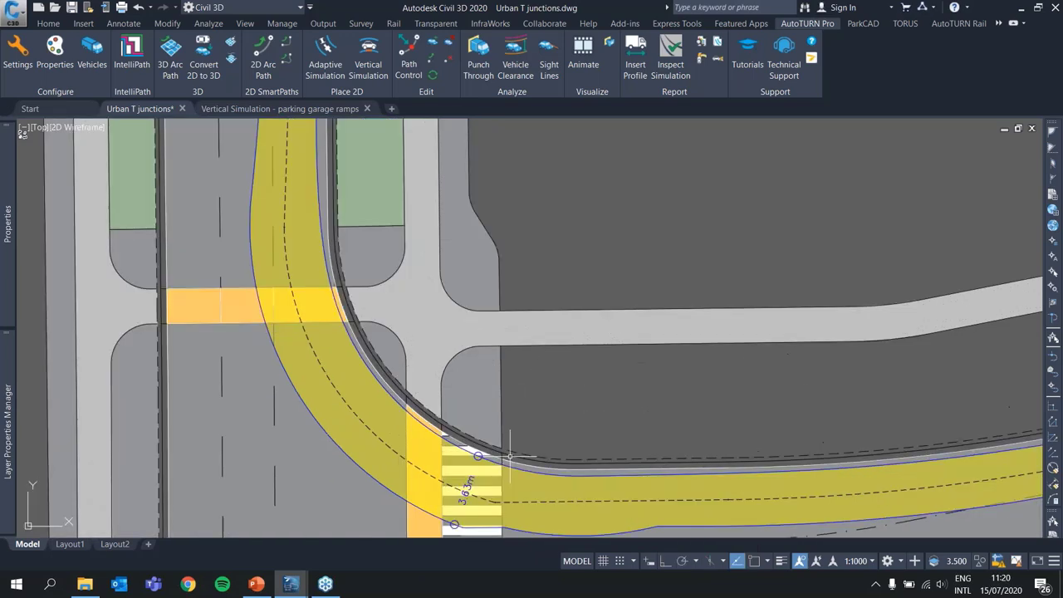
pyautogui.click(530, 477)
pyautogui.scroll(-2, 545, 402)
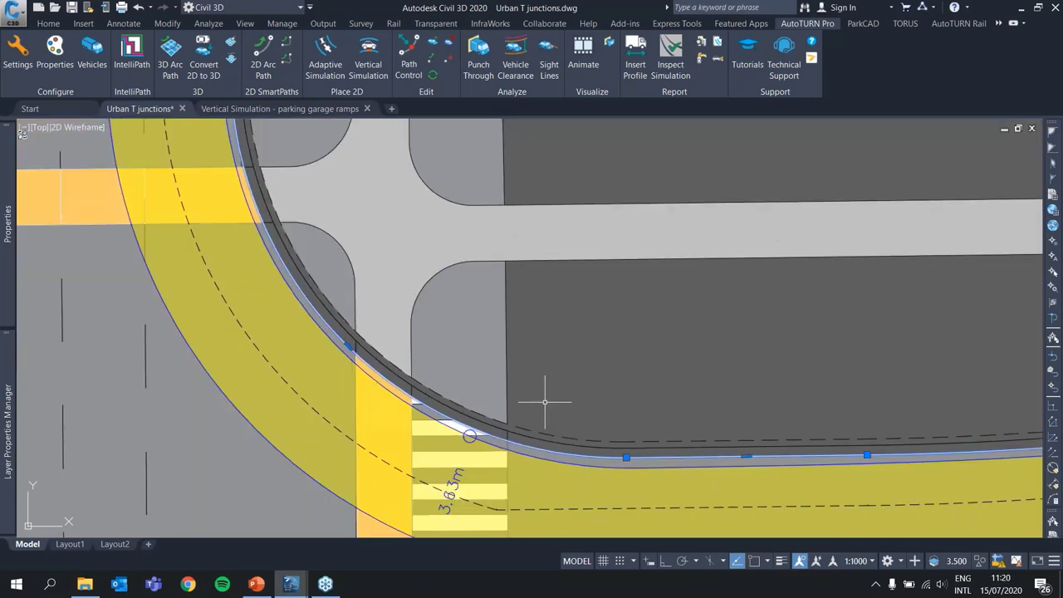
pyautogui.scroll(-2, 545, 402)
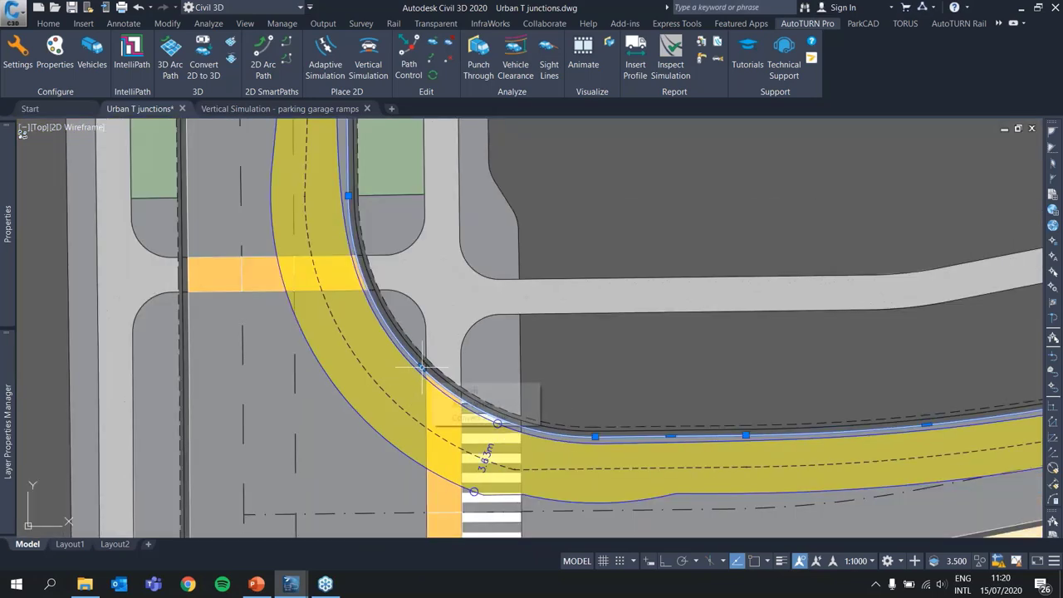
pyautogui.scroll(2, 420, 374)
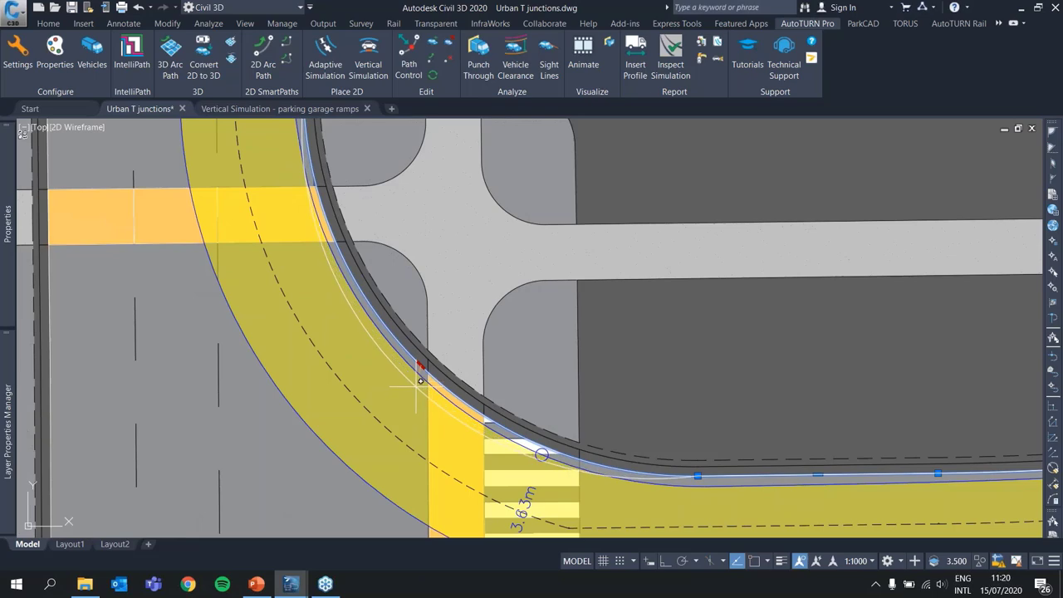
pyautogui.scroll(-2, 420, 378)
pyautogui.scroll(-2, 416, 366)
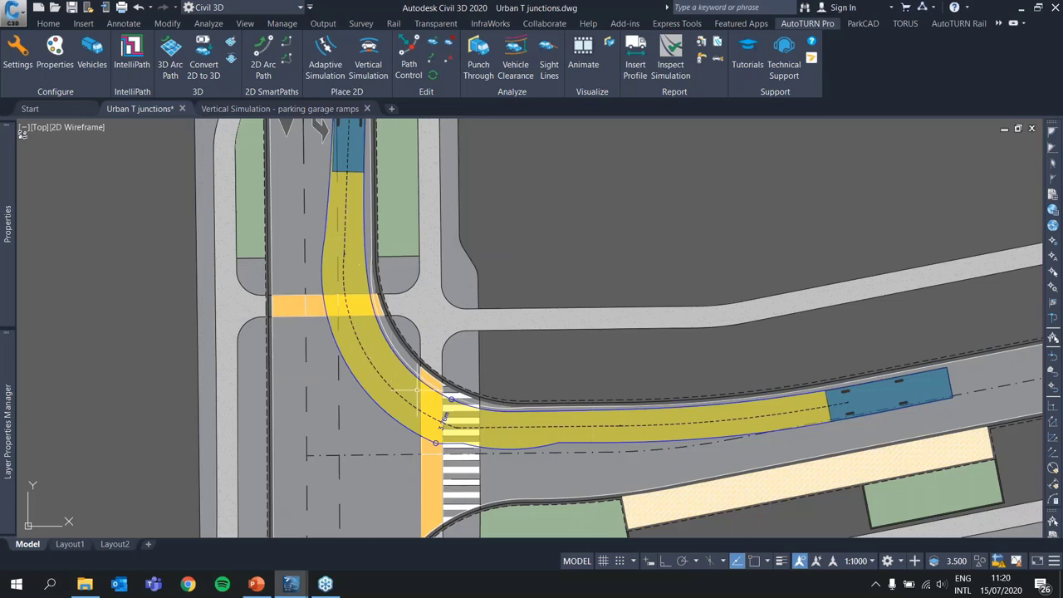
pyautogui.moveTo(402, 360)
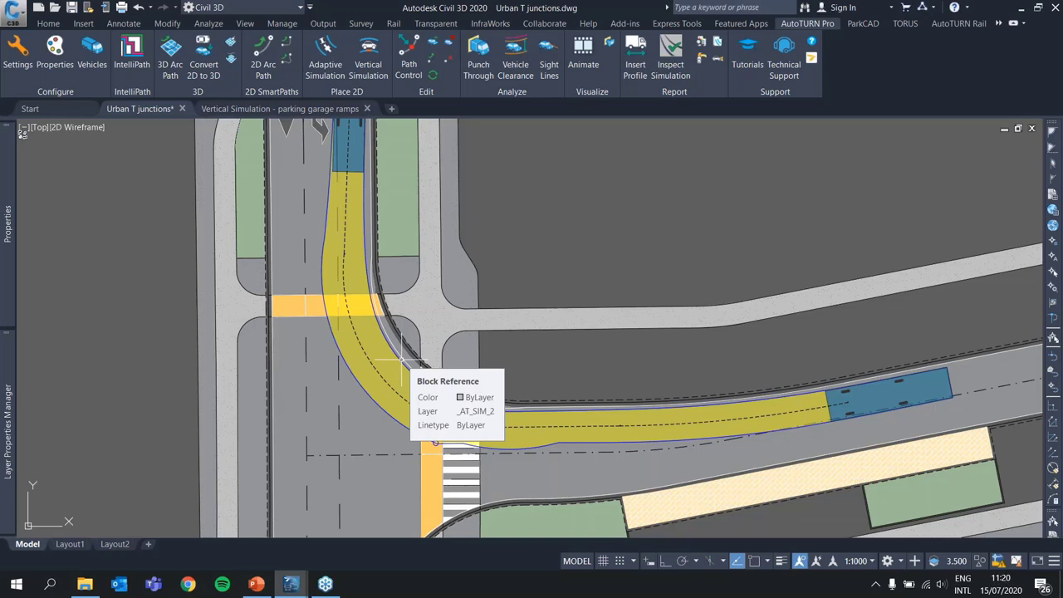
# Place the GRANDE BERLINE CARAVANE for a 2D arc path in the lane beside the southern parking bay, heading north along the road.
pyautogui.moveTo(447, 306)
pyautogui.mouseDown(button='middle')
pyautogui.moveTo(468, 351)
pyautogui.moveTo(469, 394)
pyautogui.mouseUp(button='middle')
pyautogui.scroll(-2, 468, 351)
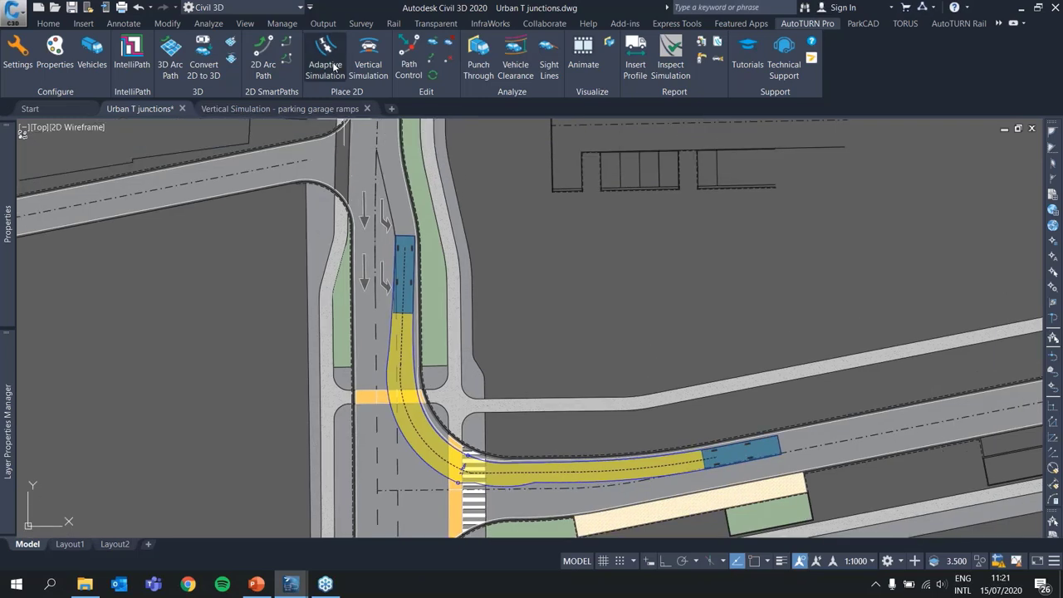
pyautogui.moveTo(426, 357); pyautogui.dragTo(479, 342, button='middle')
pyautogui.moveTo(443, 245); pyautogui.dragTo(465, 277, button='middle')
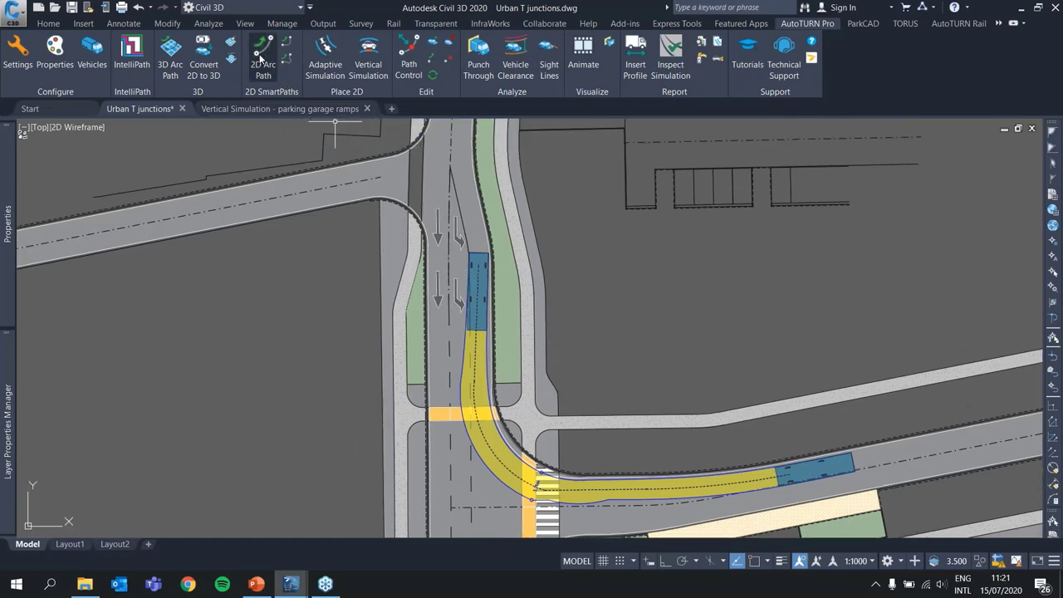
pyautogui.moveTo(260, 240)
pyautogui.mouseDown(button='middle')
pyautogui.moveTo(293, 282)
pyautogui.moveTo(368, 311)
pyautogui.mouseUp(button='middle')
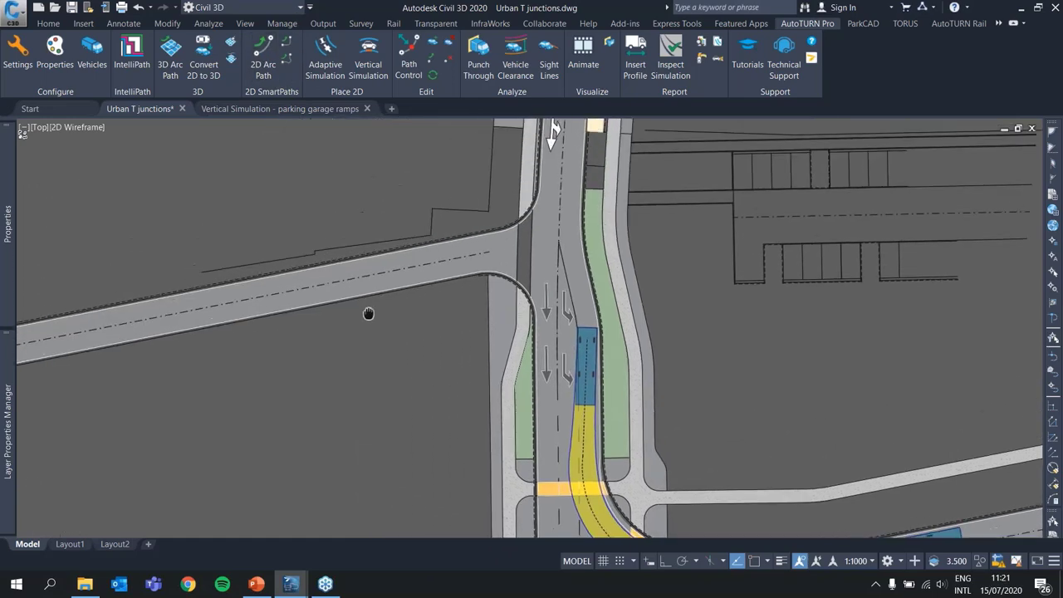
pyautogui.click(257, 67)
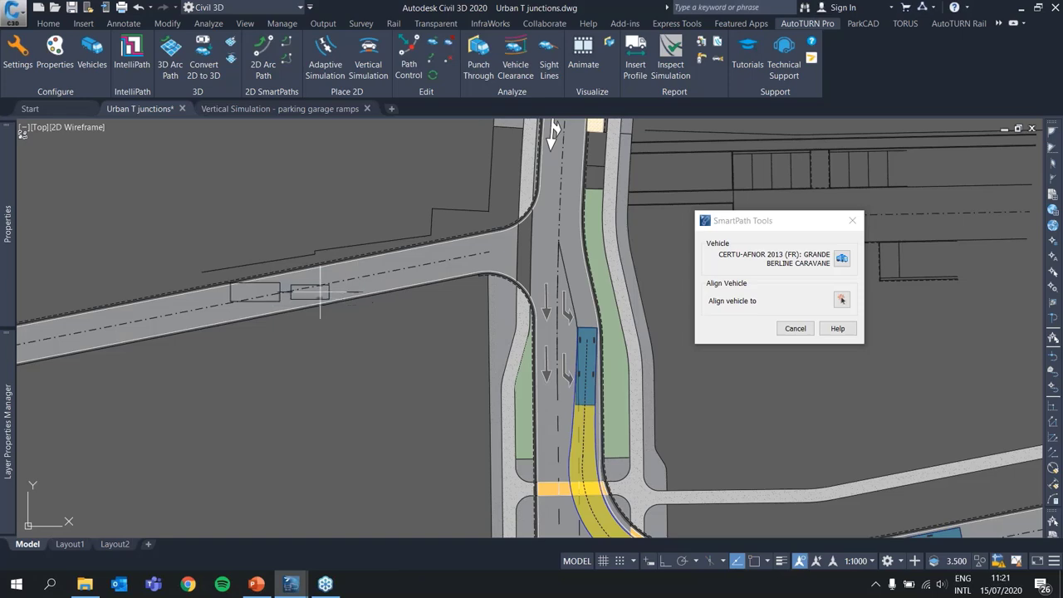
pyautogui.scroll(2, 329, 297)
pyautogui.scroll(-2, 325, 297)
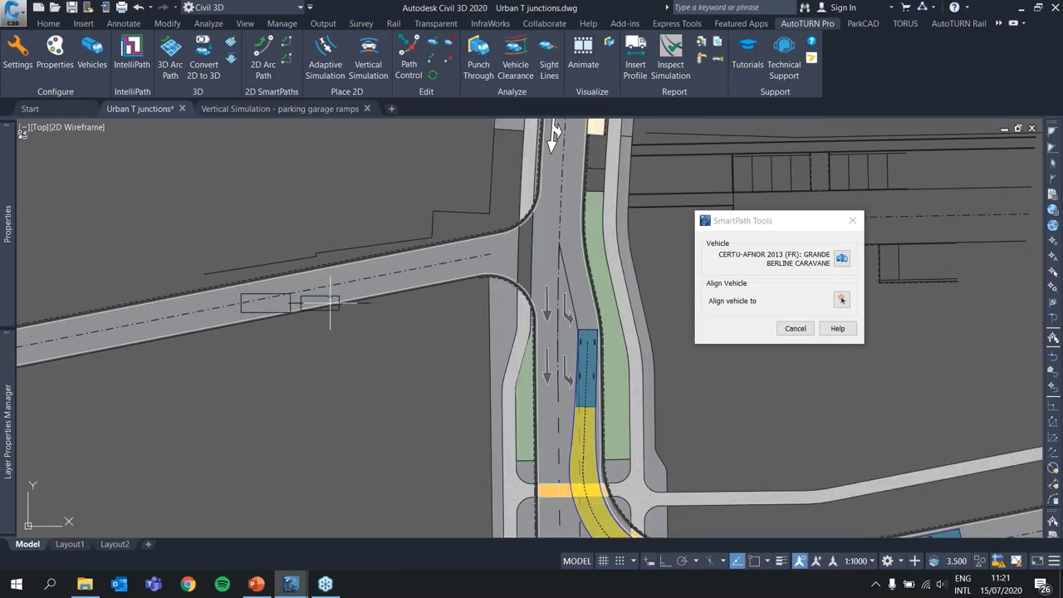
pyautogui.moveTo(373, 349); pyautogui.dragTo(254, 161, button='middle')
pyautogui.moveTo(465, 499); pyautogui.dragTo(438, 250, button='middle')
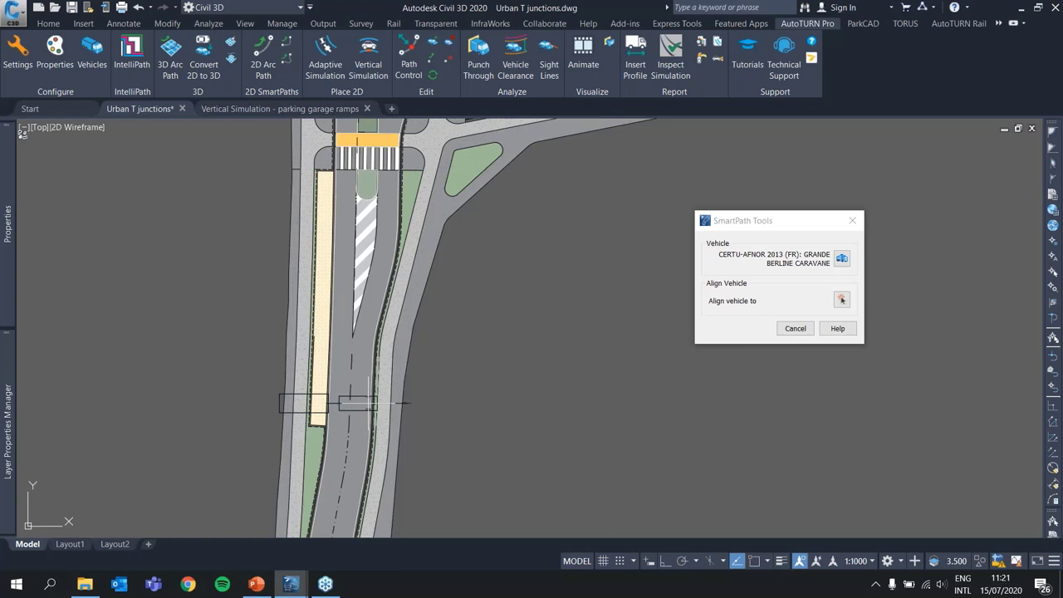
pyautogui.moveTo(355, 452); pyautogui.dragTo(327, 243, button='middle')
pyautogui.moveTo(345, 362); pyautogui.dragTo(322, 292, button='middle')
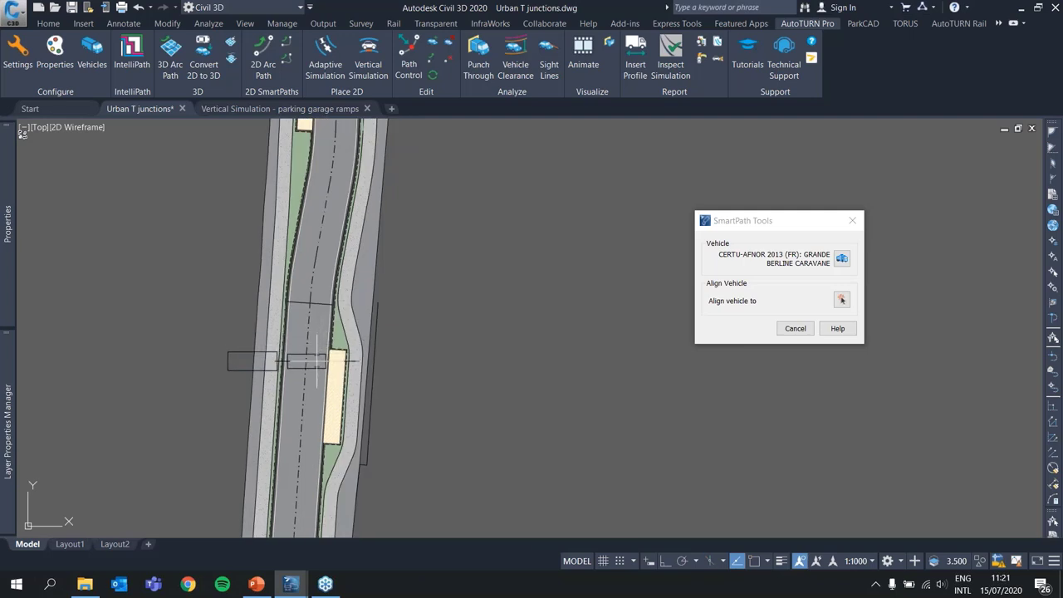
pyautogui.scroll(2, 307, 369)
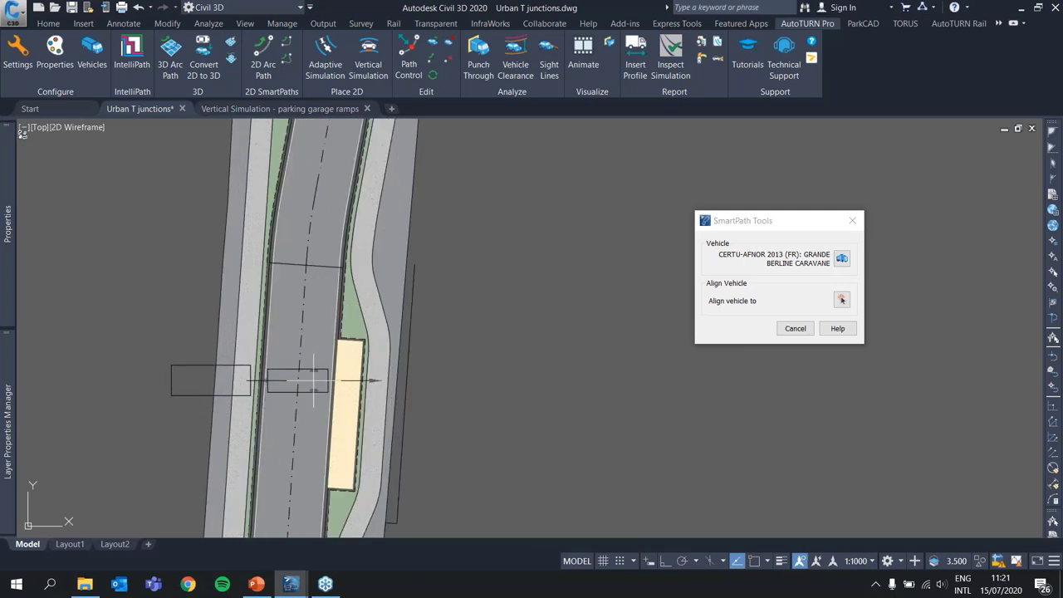
pyautogui.click(312, 383)
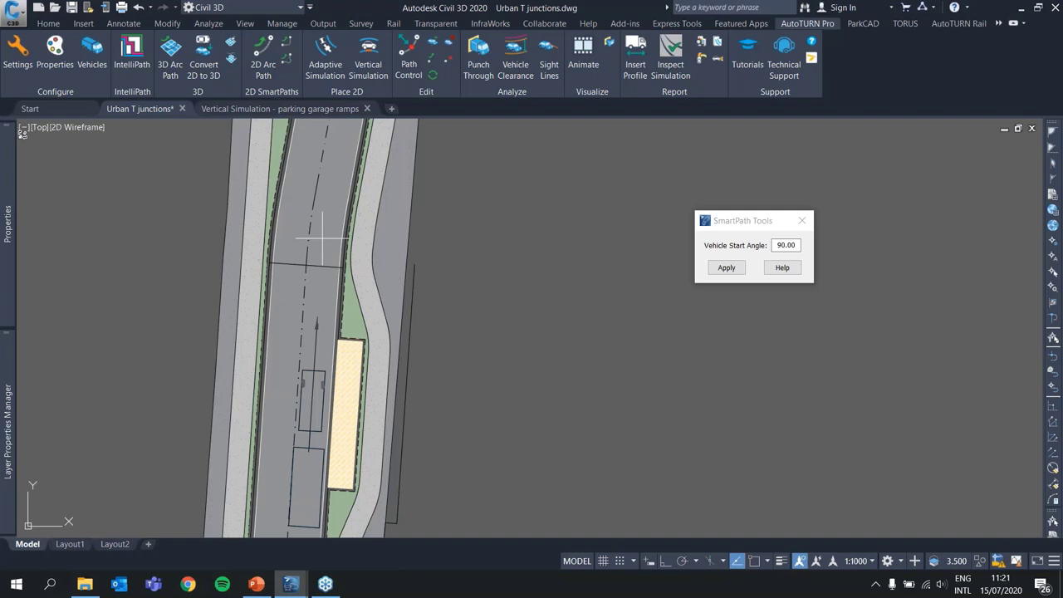
pyautogui.click(321, 238)
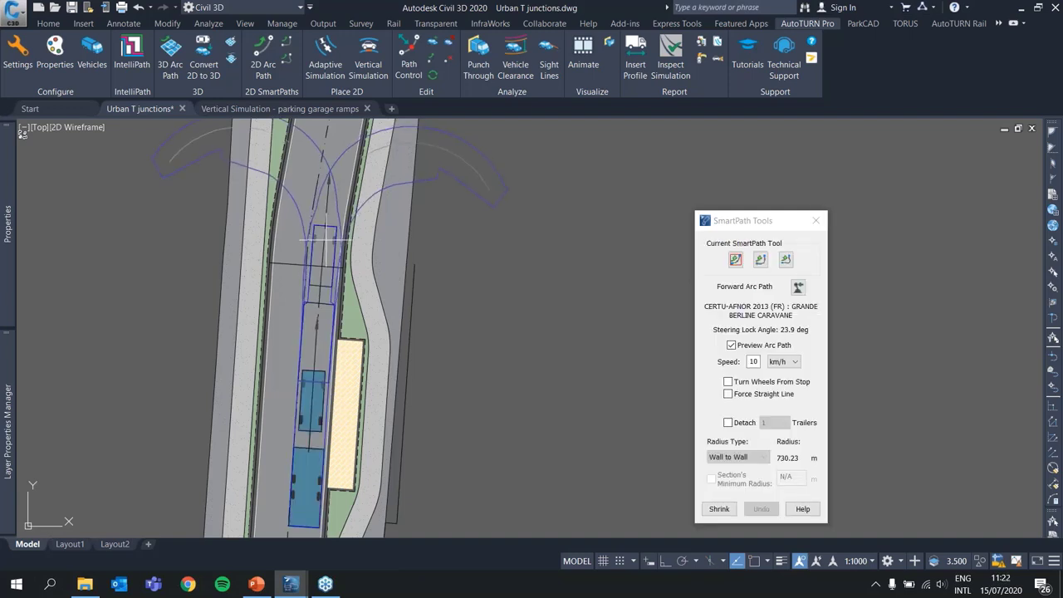
# Turn off Preview Arc Path for the forward arc path, with the SmartPath Tools dialog moved closer to the vehicle.
pyautogui.moveTo(743, 226); pyautogui.dragTo(595, 190)
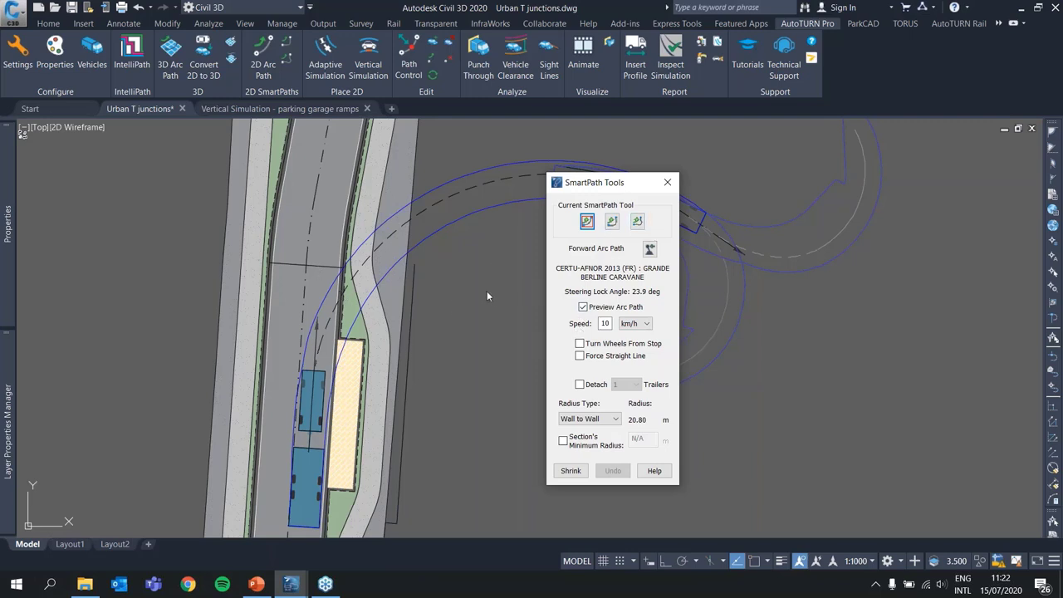
pyautogui.click(583, 308)
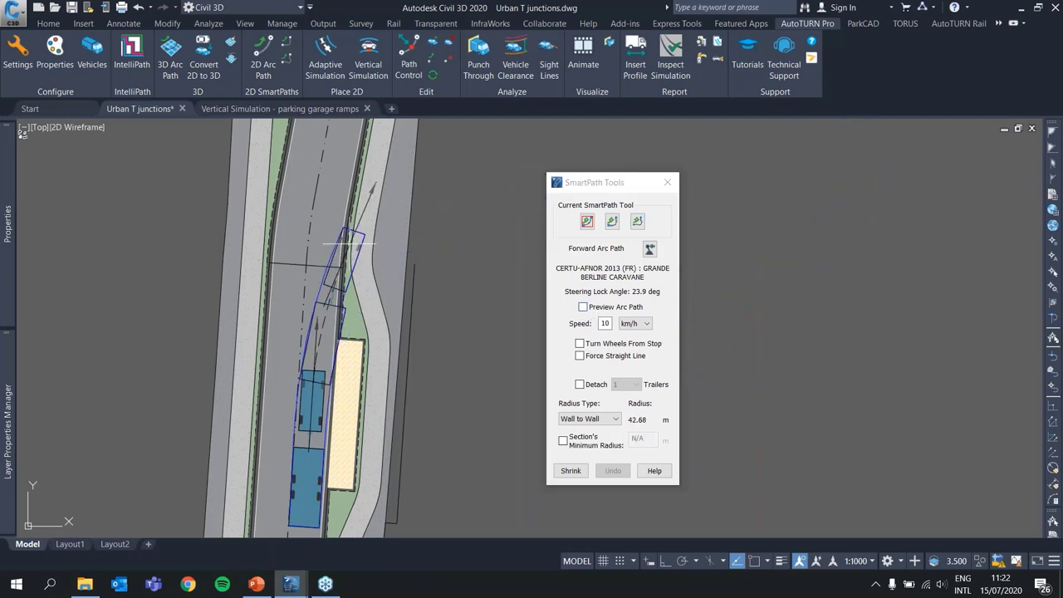
pyautogui.scroll(2, 332, 275)
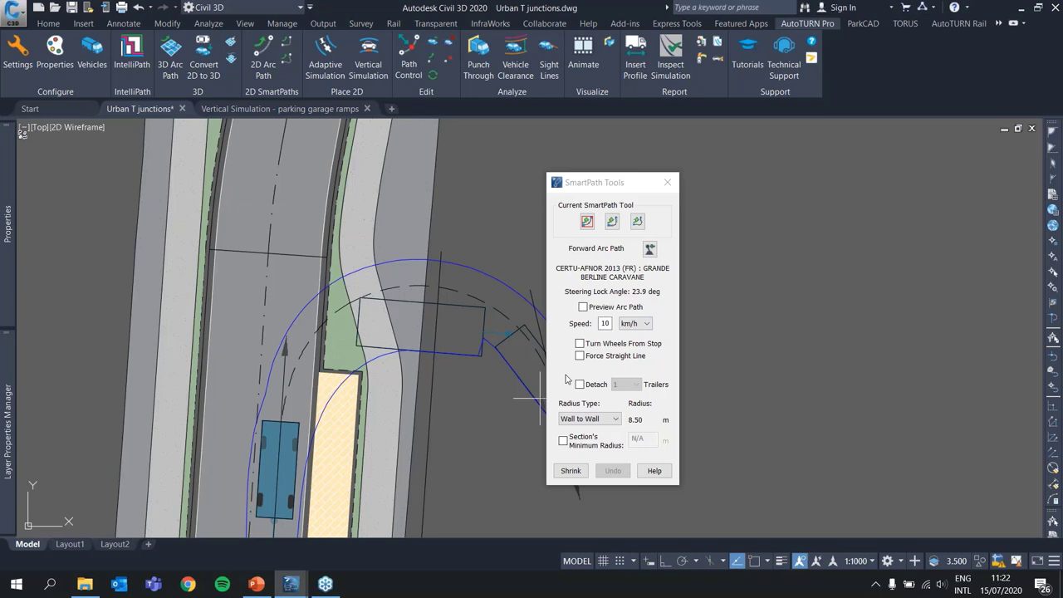
# Set the arc path speed to 1 km/h to try the tightest turns of the car and caravan.
pyautogui.click(606, 324)
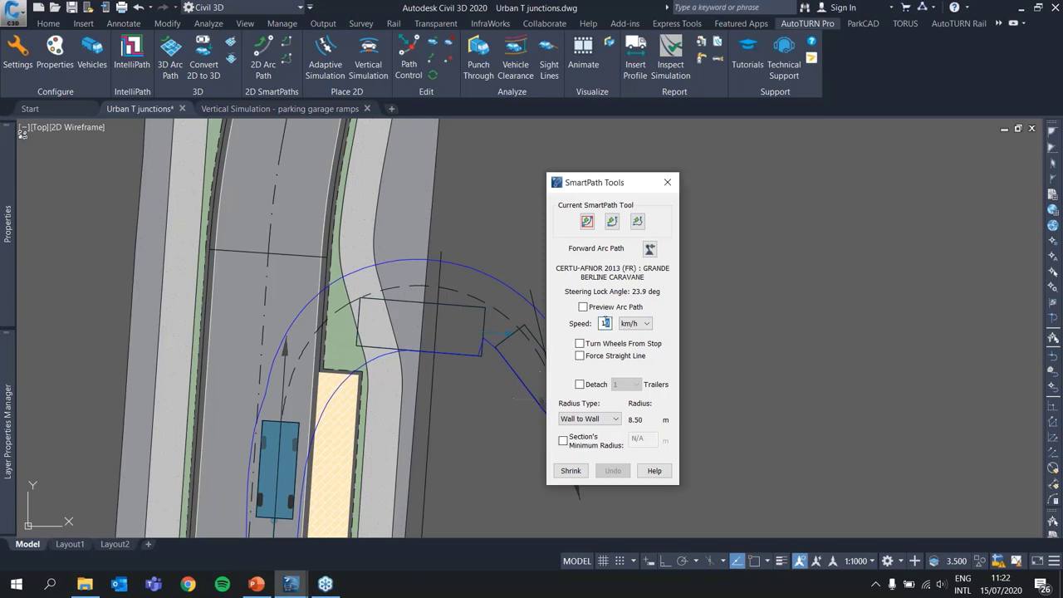
pyautogui.doubleClick(605, 323)
pyautogui.write('1')
pyautogui.press('Tab')
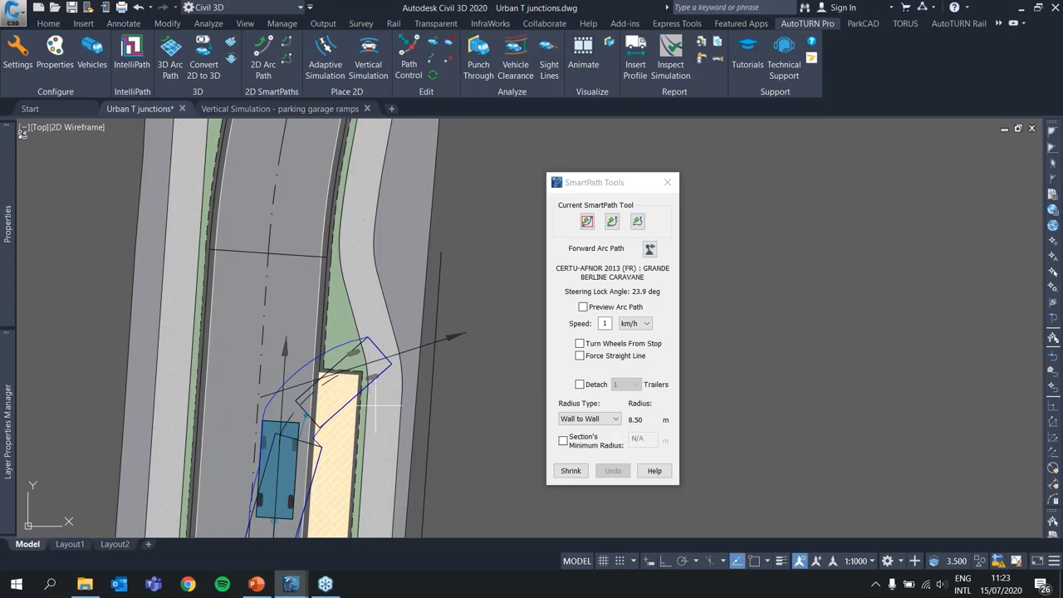
# Set the arc path speed to 20 km/h to compare the turning behaviour at a higher speed.
pyautogui.doubleClick(605, 323)
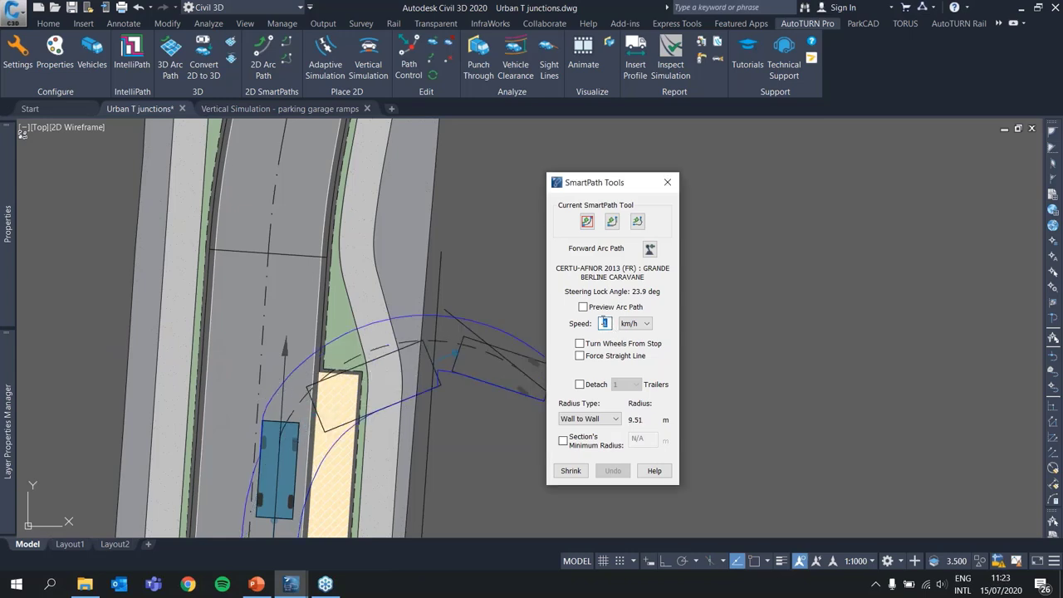
pyautogui.write('20')
pyautogui.press('Tab')
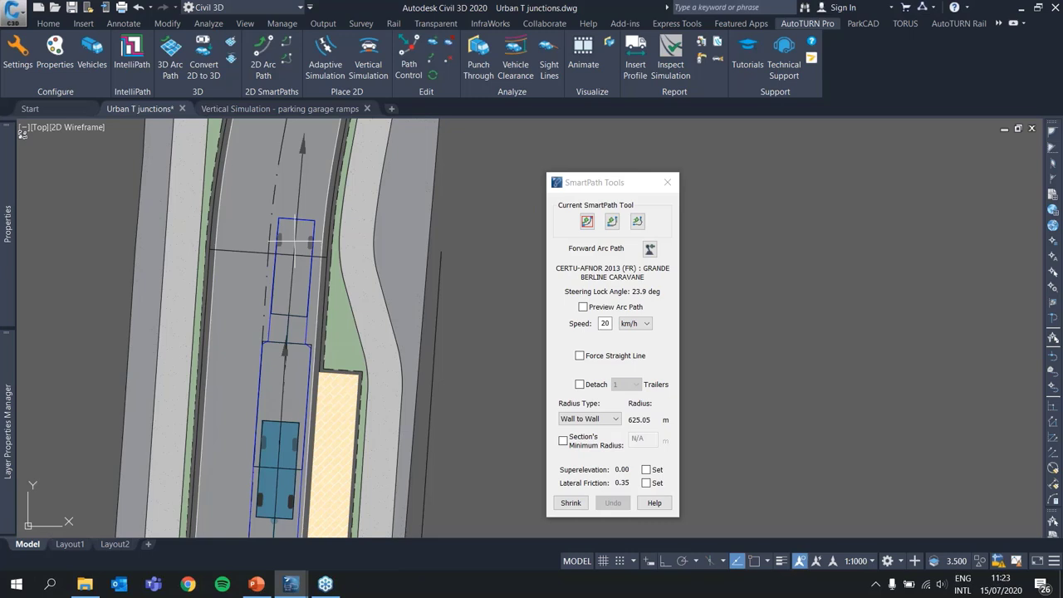
# Set the arc path speed to 10 km/h and enable Turn Wheels From Stop for the car and caravan.
pyautogui.doubleClick(601, 323)
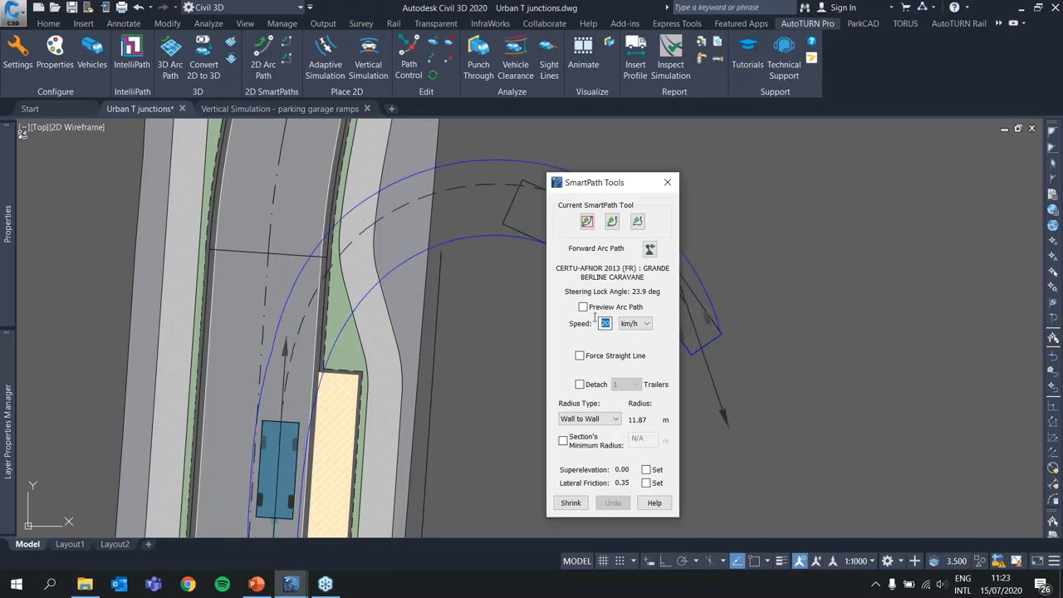
pyautogui.write('10')
pyautogui.press('Return')
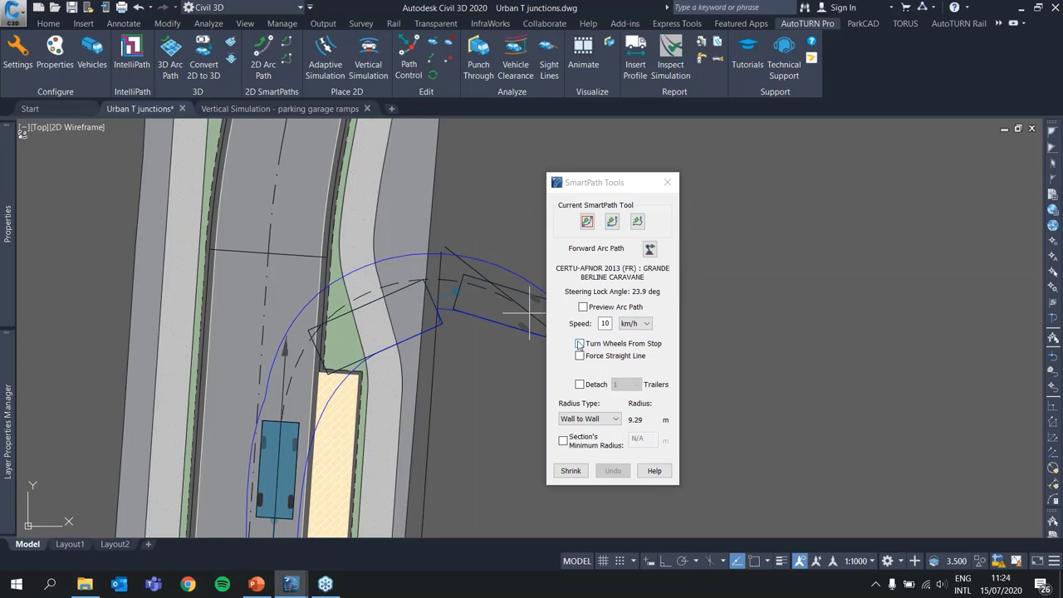
pyautogui.click(580, 344)
pyautogui.scroll(-10, 287, 408)
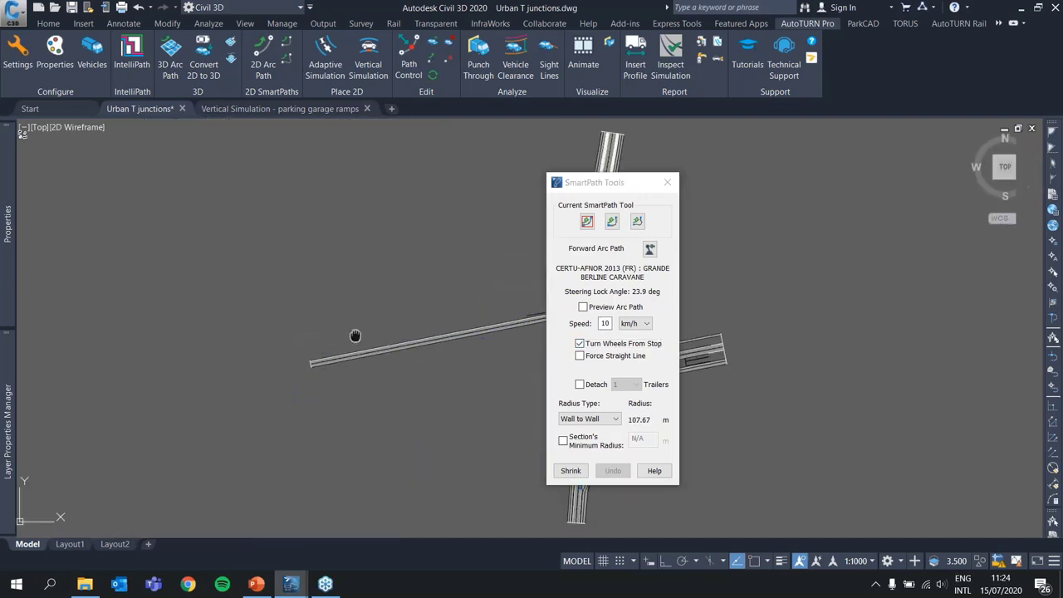
pyautogui.scroll(10, 349, 341)
pyautogui.scroll(5, 329, 397)
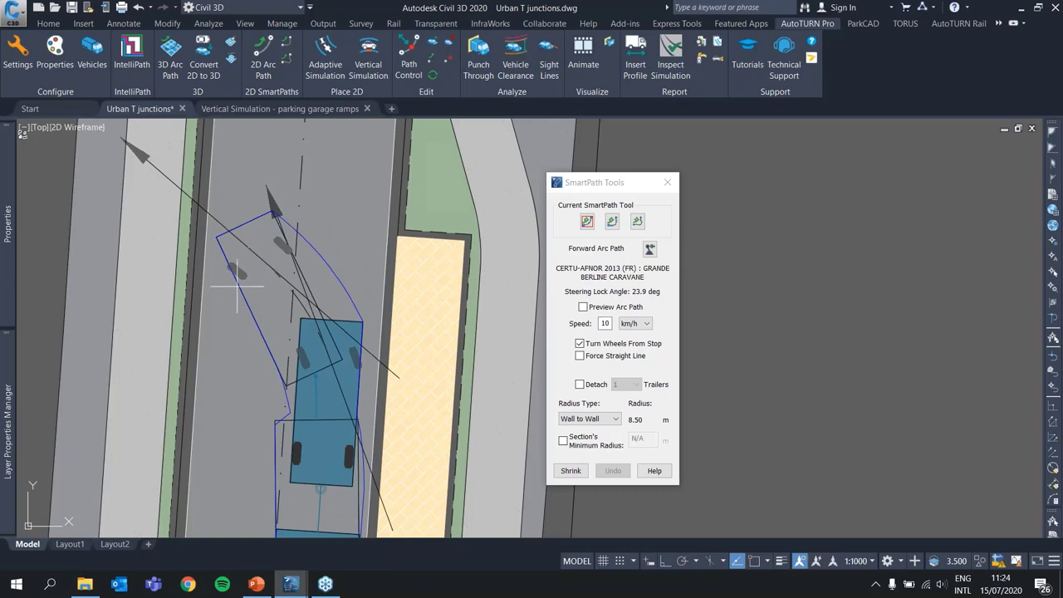
# Disable Turn Wheels From Stop and enable Preview Arc Path for the car and caravan's forward arc path.
pyautogui.click(580, 343)
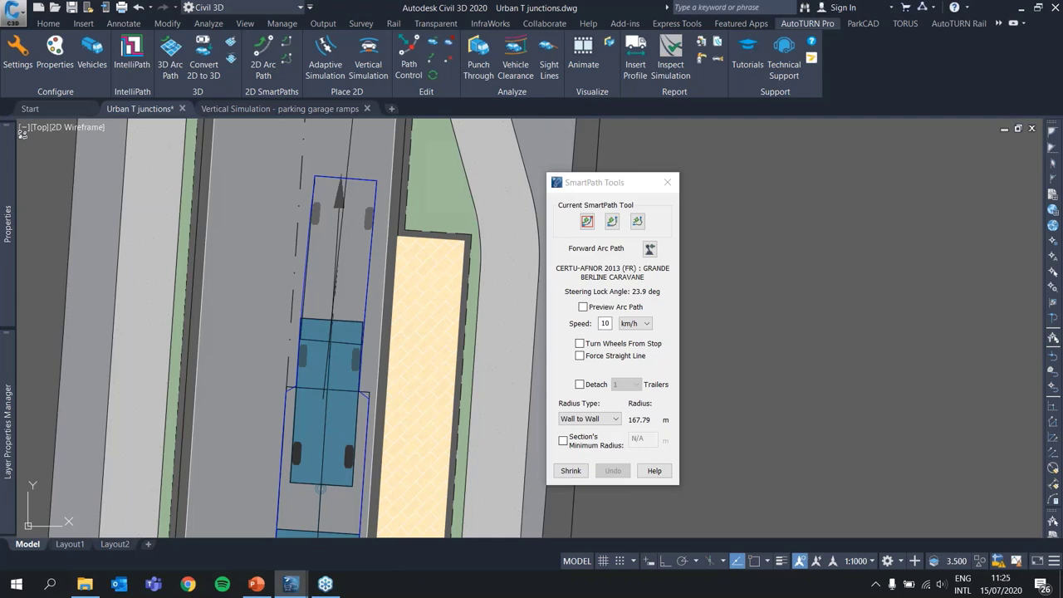
pyautogui.moveTo(344, 176); pyautogui.dragTo(285, 322, button='middle')
pyautogui.scroll(-2, 284, 322)
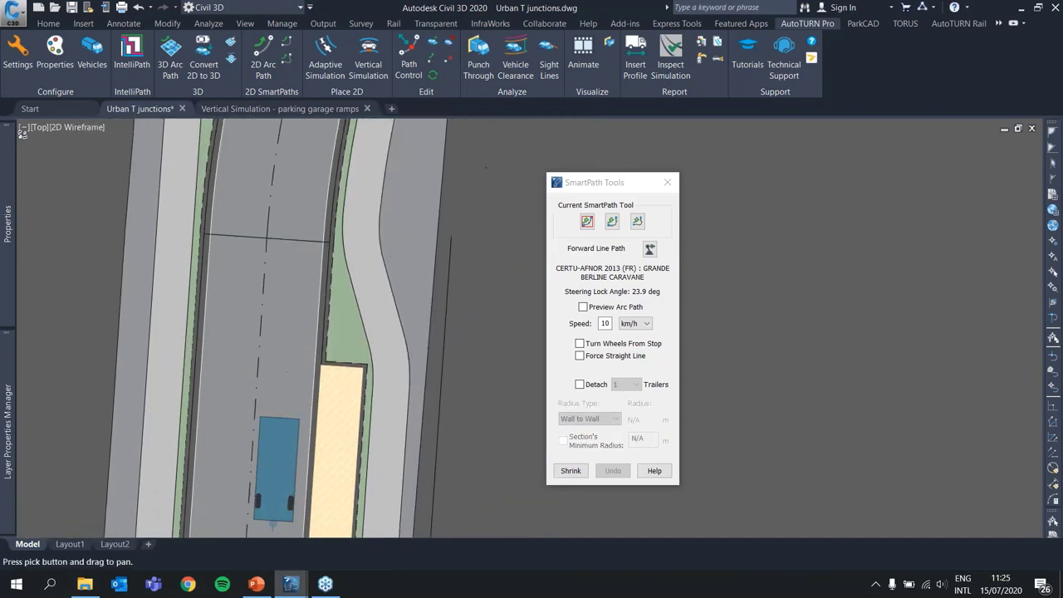
pyautogui.click(584, 308)
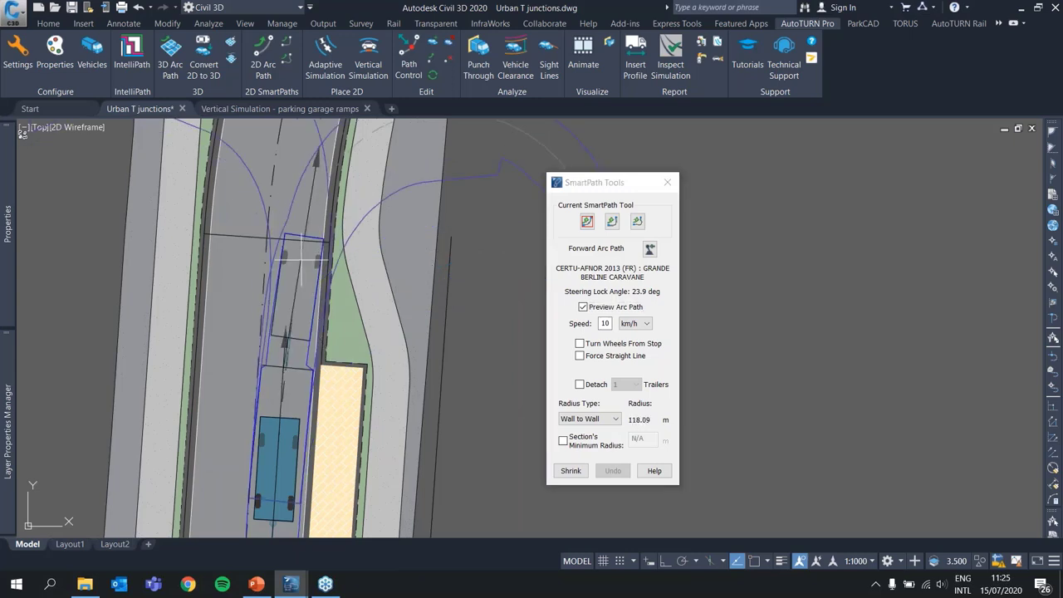
# Place forward arc path sections for the car and caravan along the curving lane up to the start of the hatched area.
pyautogui.moveTo(288, 344); pyautogui.dragTo(273, 427, button='middle')
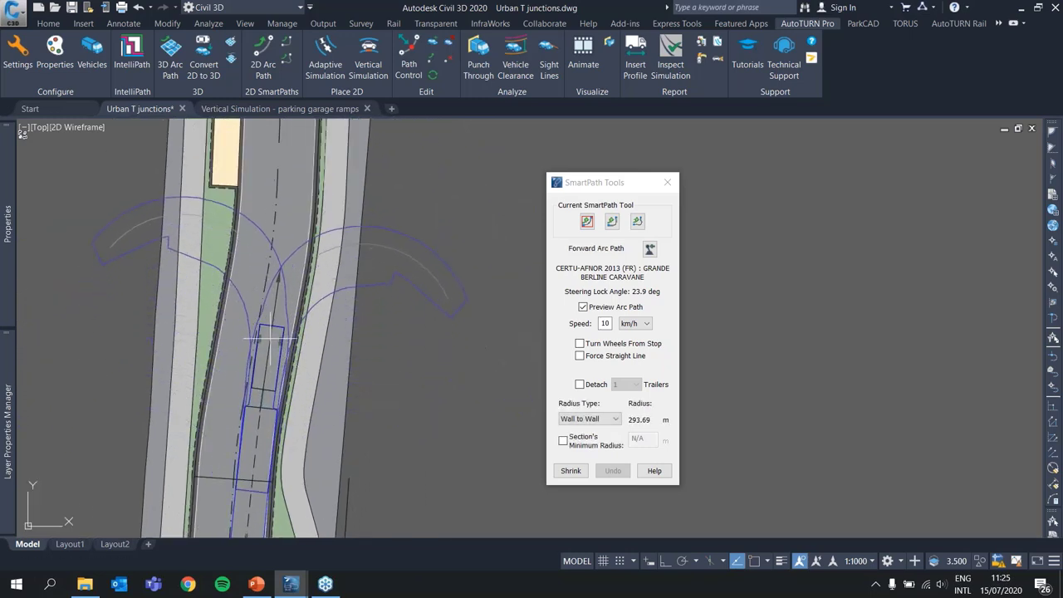
pyautogui.moveTo(256, 397)
pyautogui.mouseDown(button='middle')
pyautogui.moveTo(313, 214)
pyautogui.moveTo(306, 234)
pyautogui.mouseUp(button='middle')
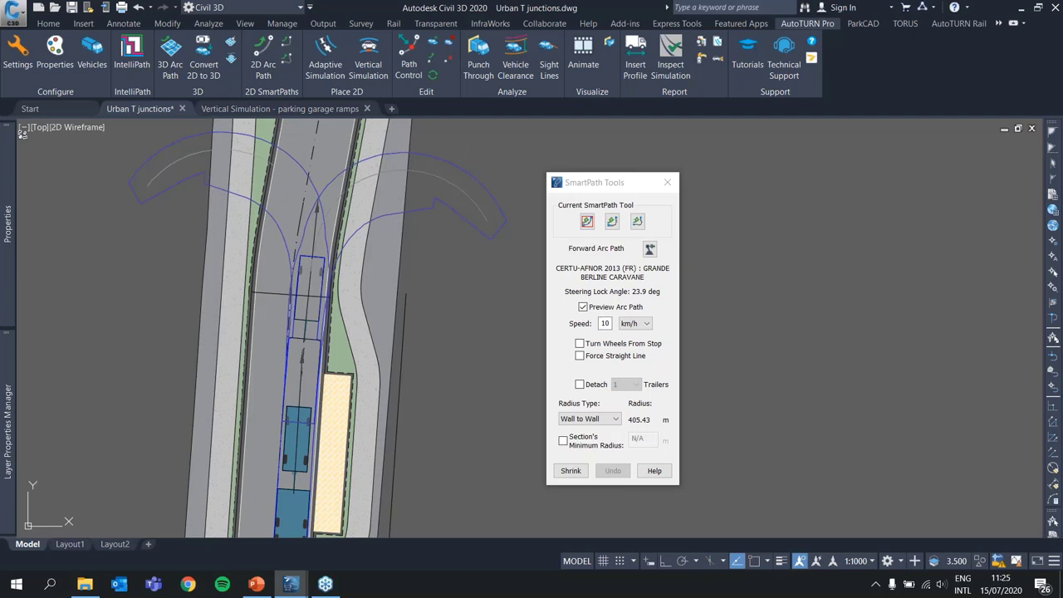
pyautogui.click(309, 258)
pyautogui.moveTo(309, 258); pyautogui.dragTo(295, 391, button='middle')
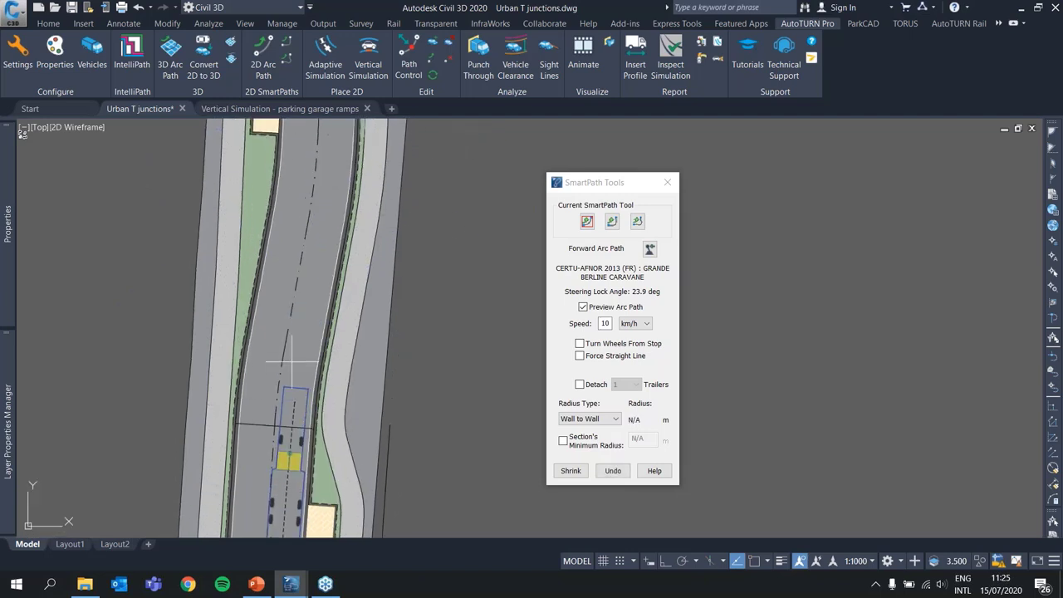
pyautogui.click(318, 241)
pyautogui.moveTo(318, 241); pyautogui.dragTo(283, 355, button='middle')
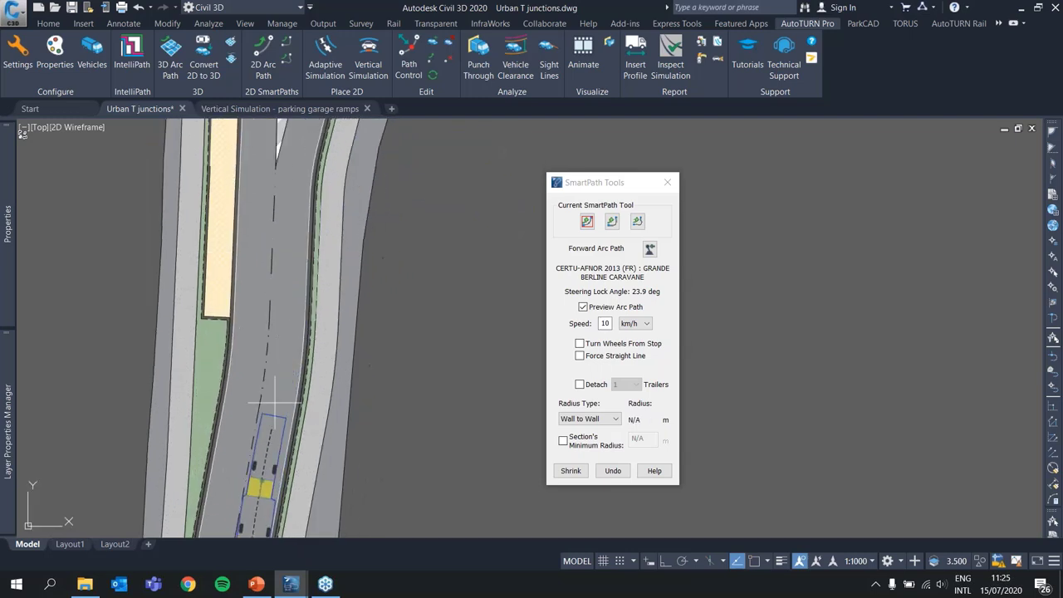
pyautogui.moveTo(282, 279); pyautogui.dragTo(281, 317, button='middle')
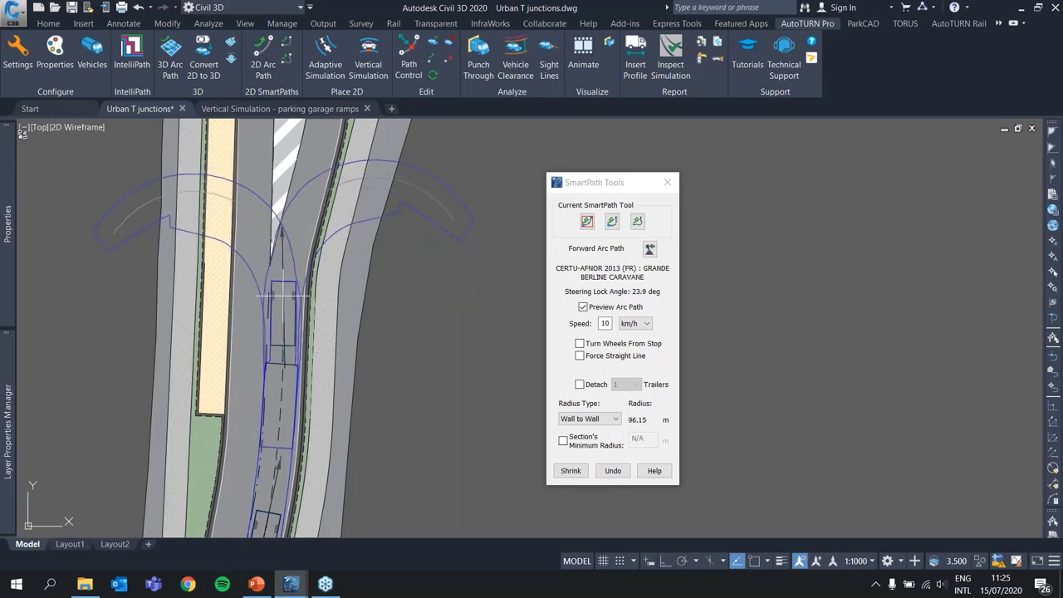
pyautogui.click(283, 295)
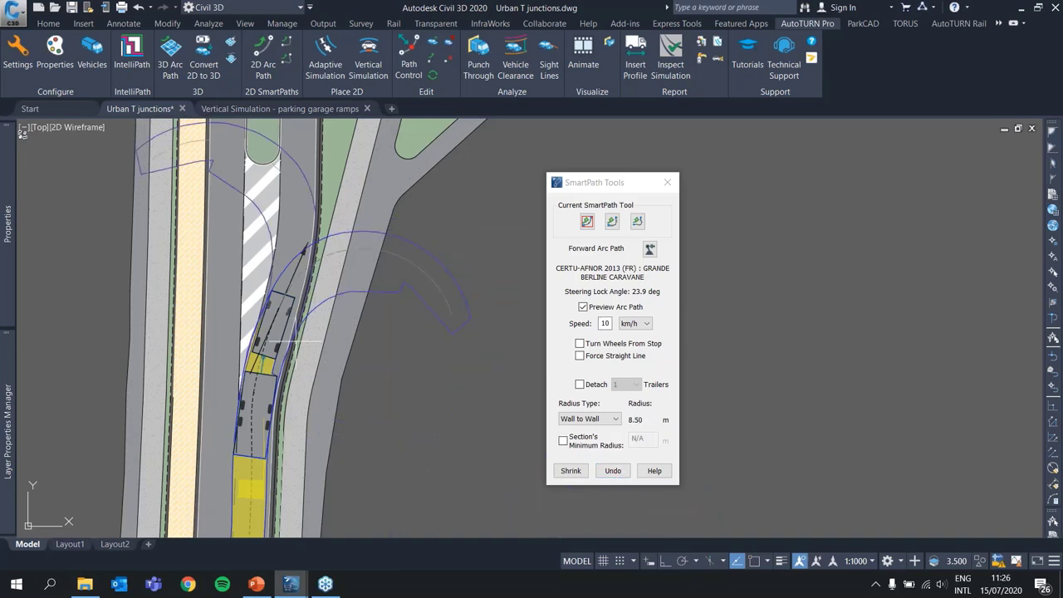
# Continue the arc path through the bend between the hatched area and the kerb.
pyautogui.scroll(3, 287, 324)
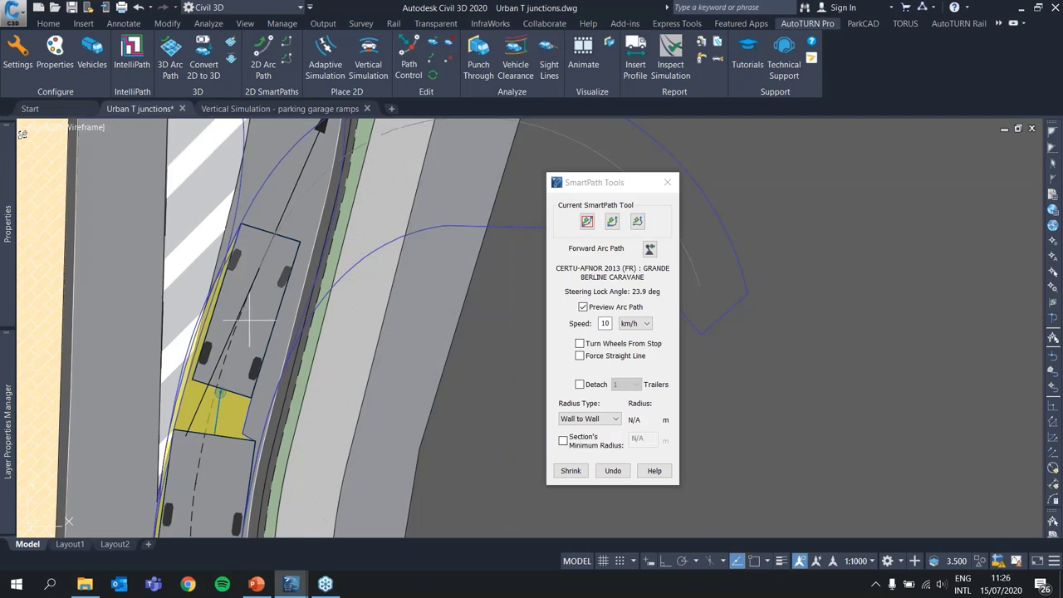
pyautogui.click(241, 313)
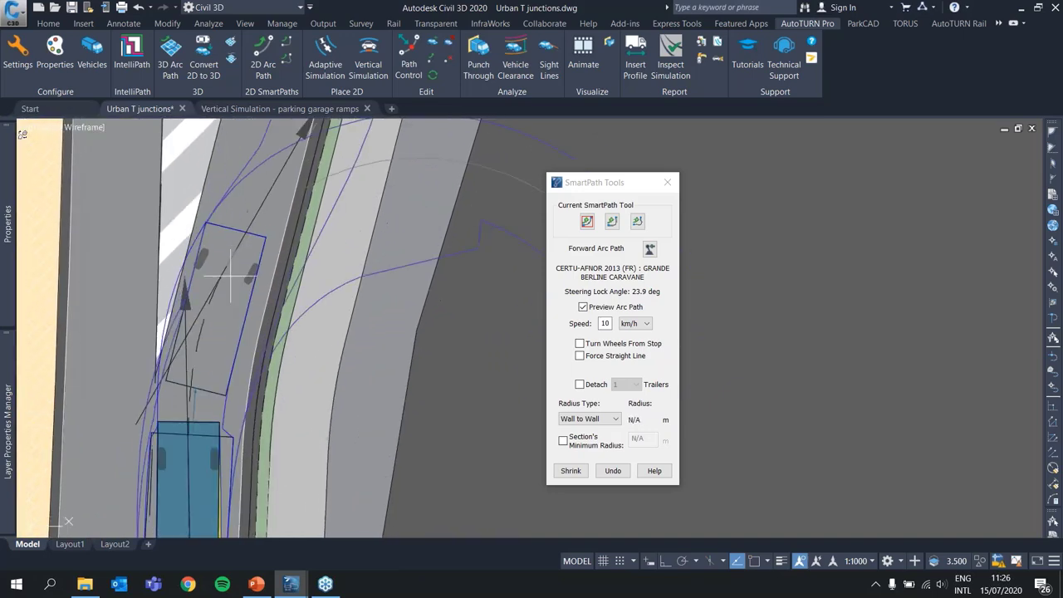
pyautogui.moveTo(225, 337); pyautogui.dragTo(208, 386, button='middle')
pyautogui.moveTo(226, 312); pyautogui.dragTo(218, 378, button='middle')
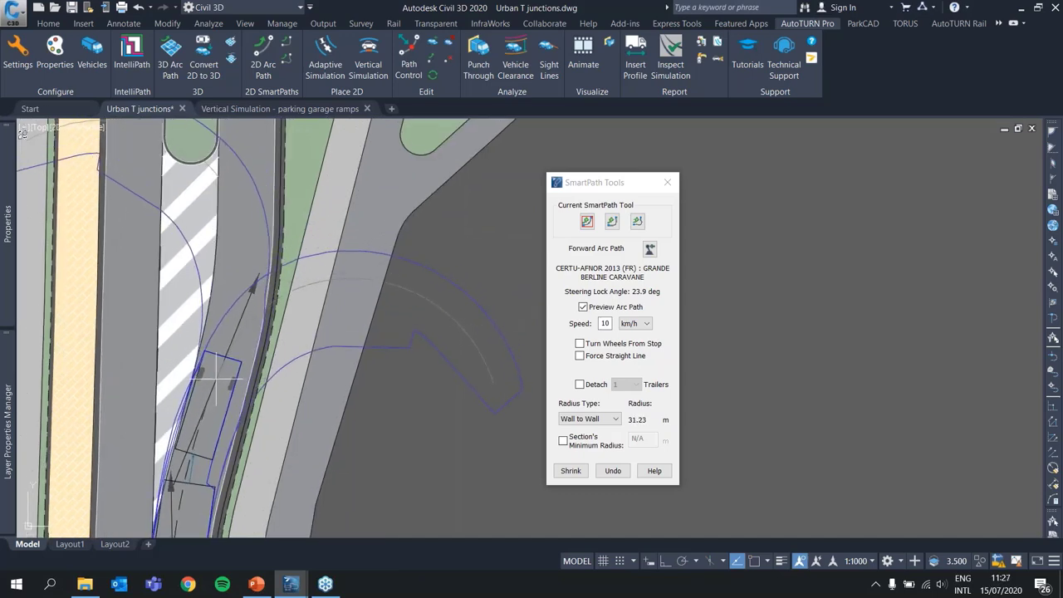
pyautogui.click(218, 382)
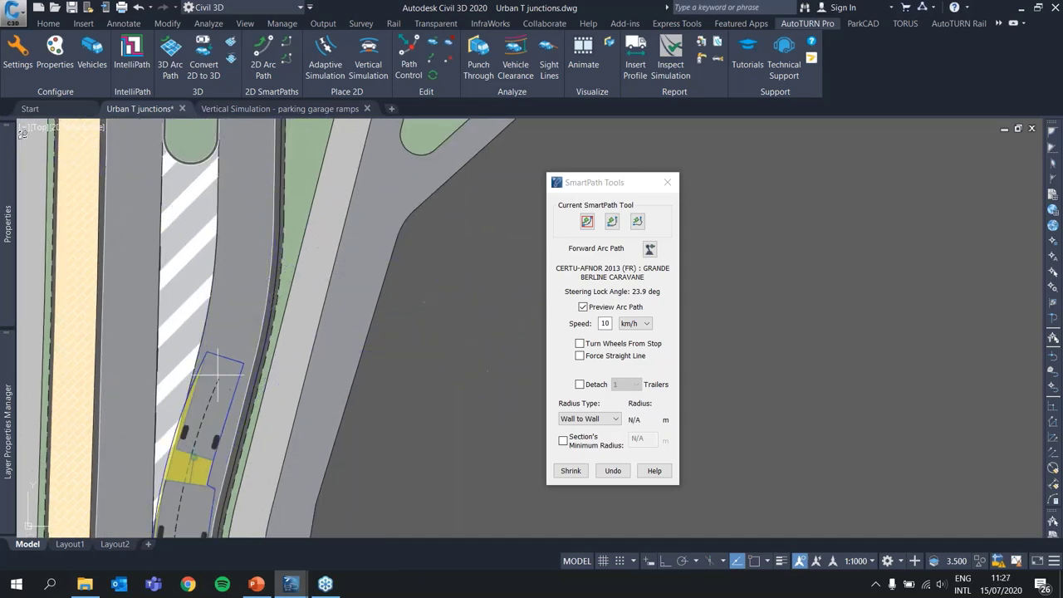
# Try Force Straight Line on the path section approaching the crossing, and disable it again.
pyautogui.moveTo(235, 191); pyautogui.dragTo(220, 307, button='middle')
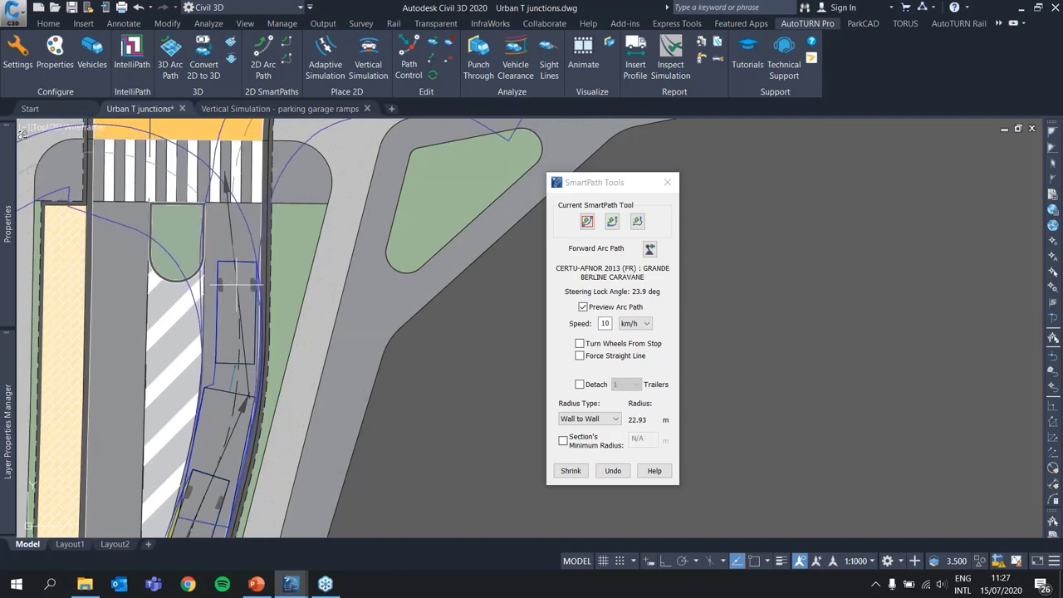
pyautogui.moveTo(236, 285); pyautogui.dragTo(248, 384, button='middle')
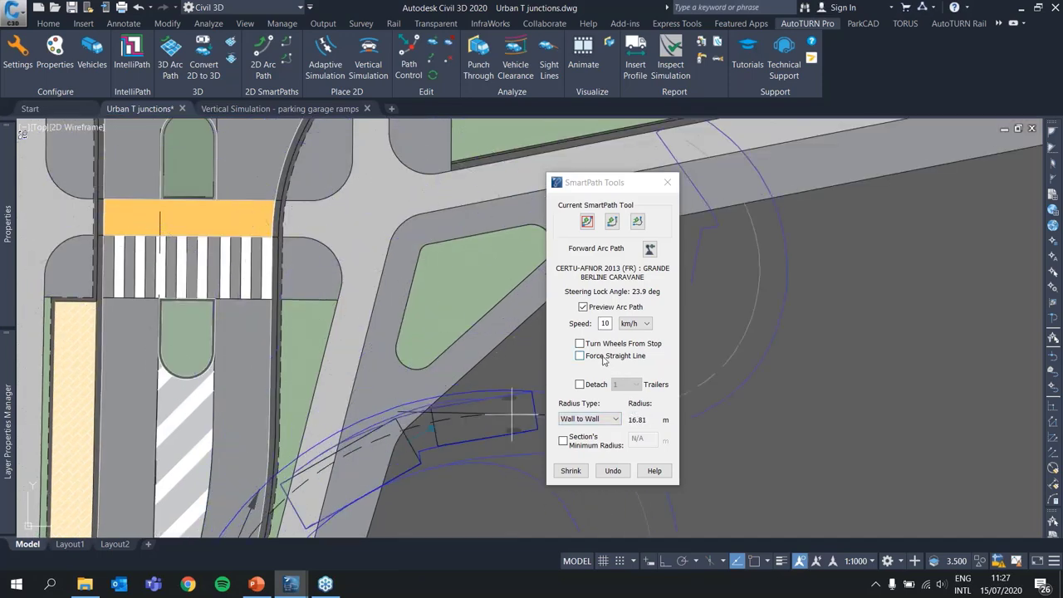
pyautogui.click(580, 356)
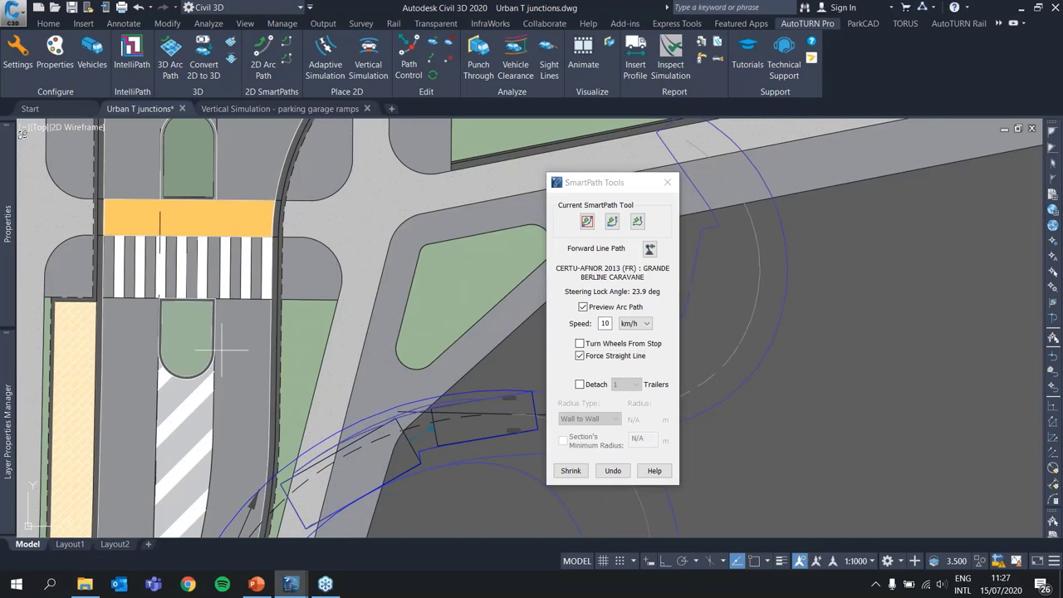
pyautogui.scroll(-4, 358, 220)
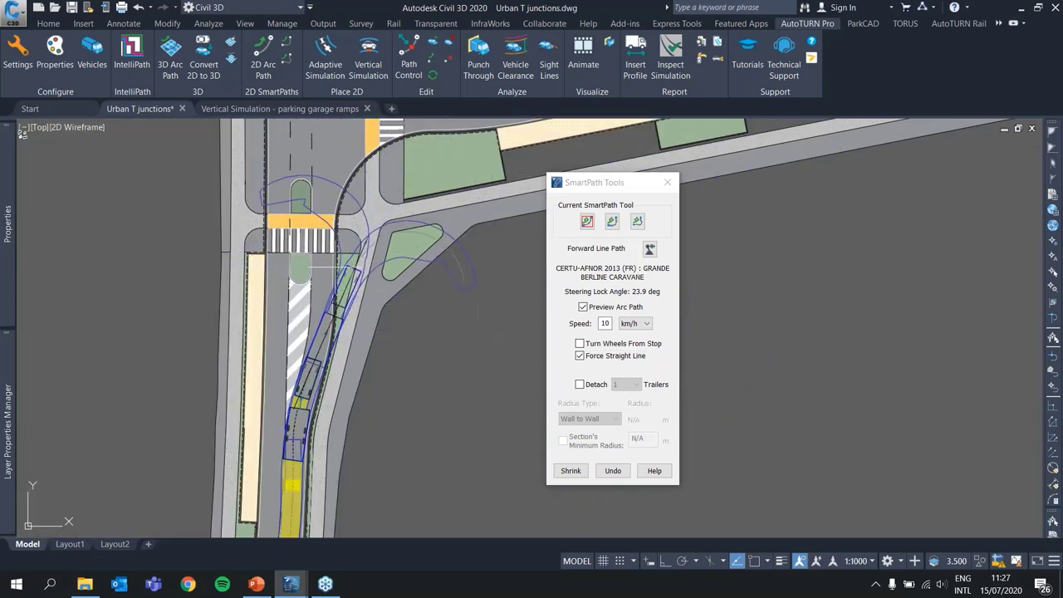
pyautogui.click(606, 357)
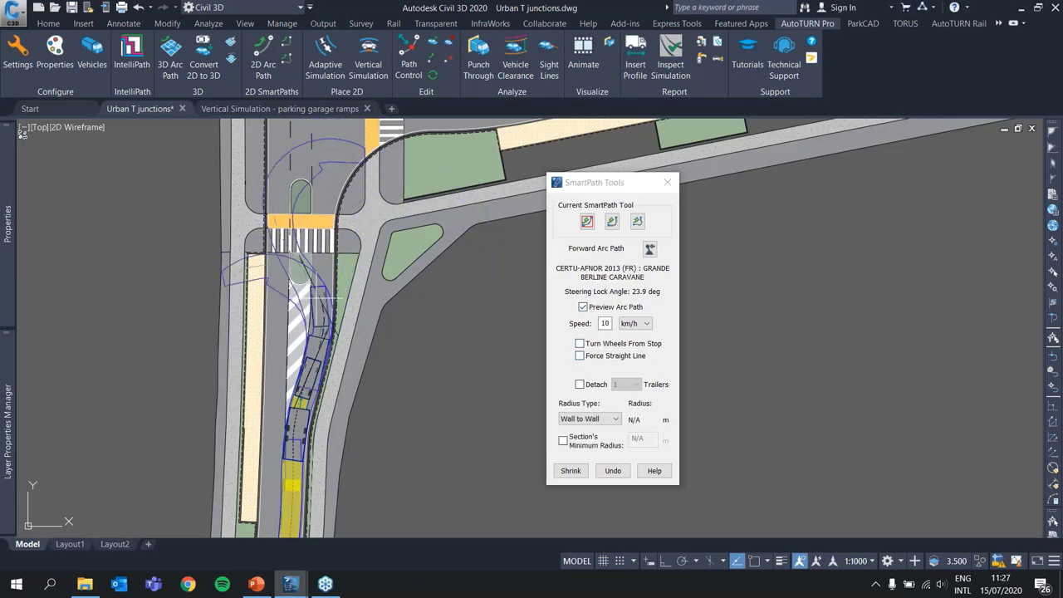
# Place an arc path section beside the hatched area towards the crossing, leaving Force Straight Line disabled.
pyautogui.scroll(2, 325, 303)
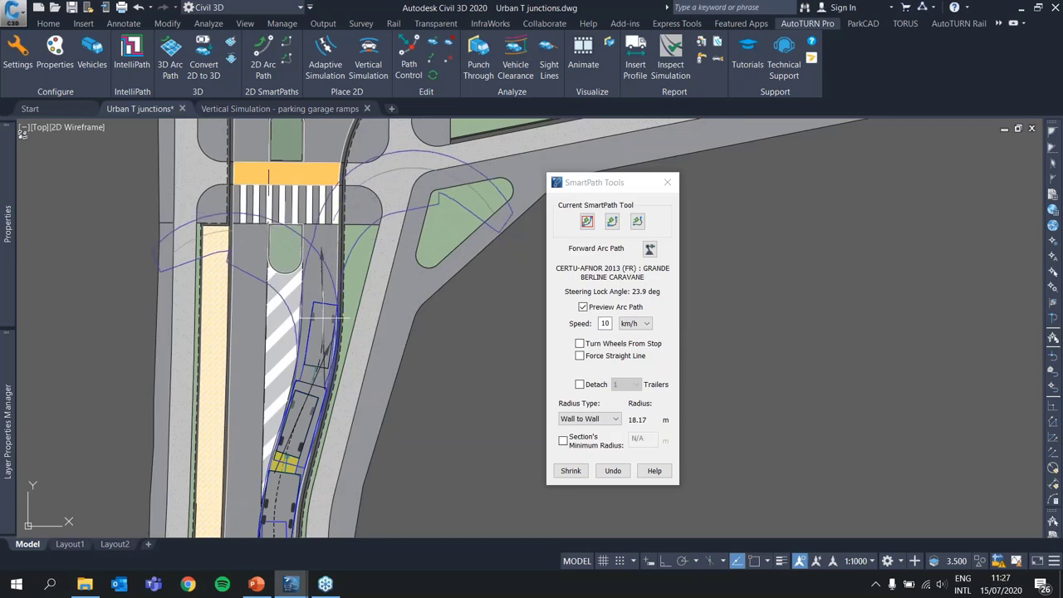
pyautogui.click(325, 318)
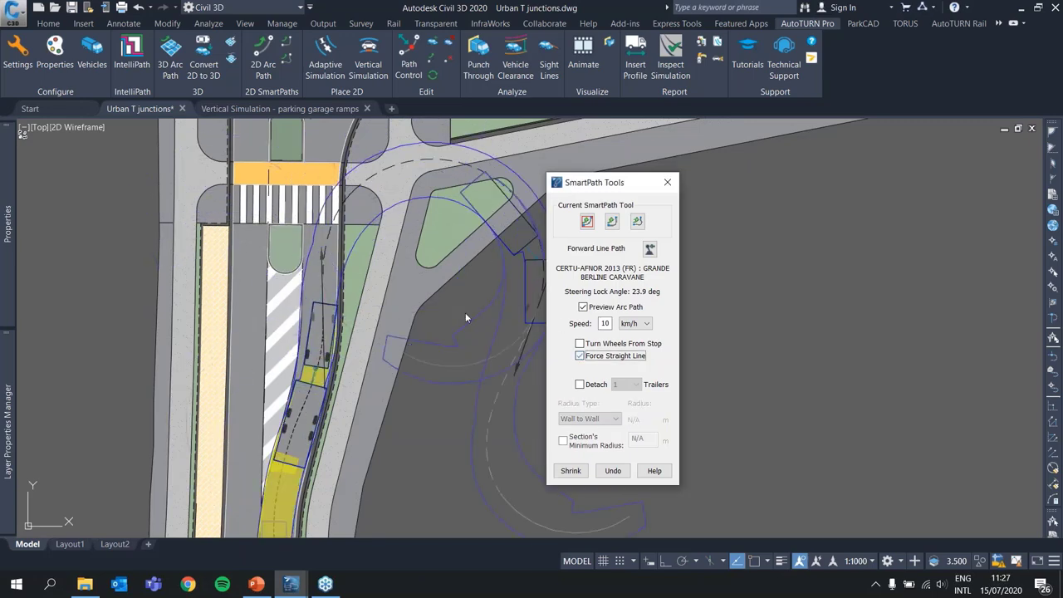
pyautogui.moveTo(320, 167); pyautogui.dragTo(307, 287, button='middle')
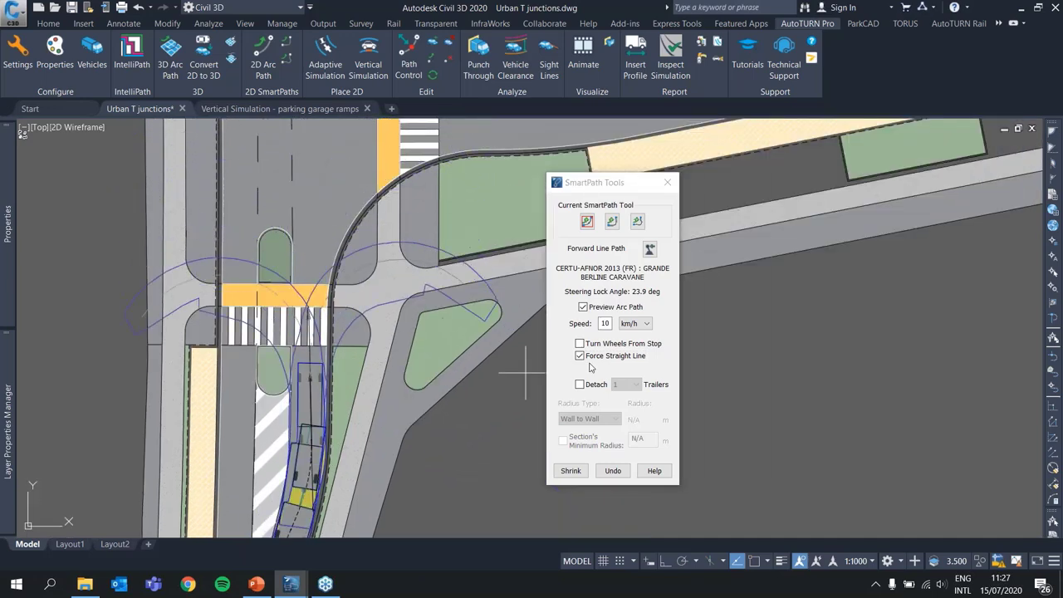
pyautogui.click(582, 356)
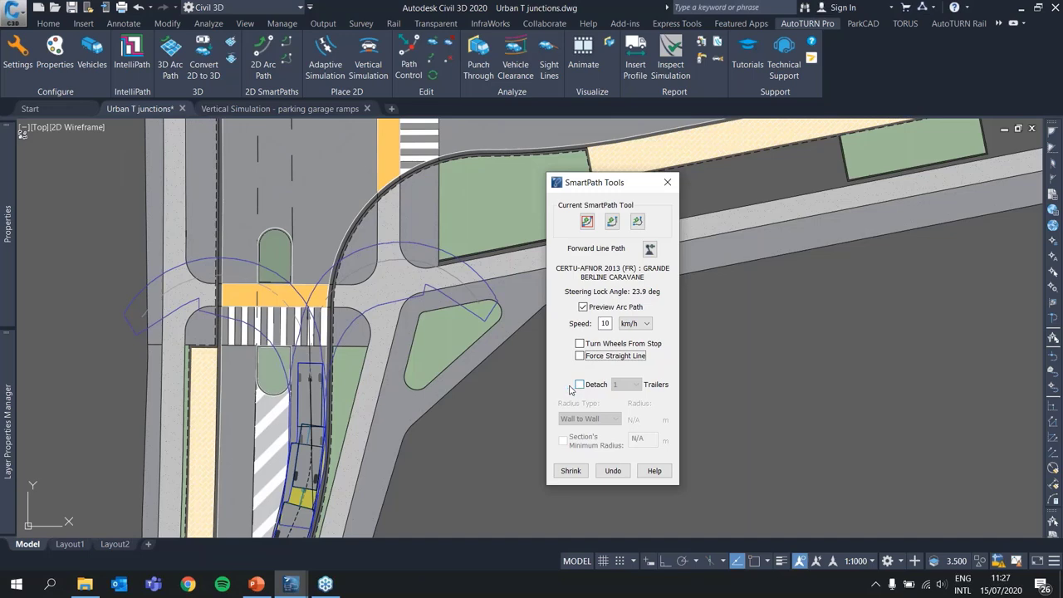
# Review the available Radius Type options for the arc path without changing Wall to Wall.
pyautogui.moveTo(460, 445); pyautogui.dragTo(455, 306, button='middle')
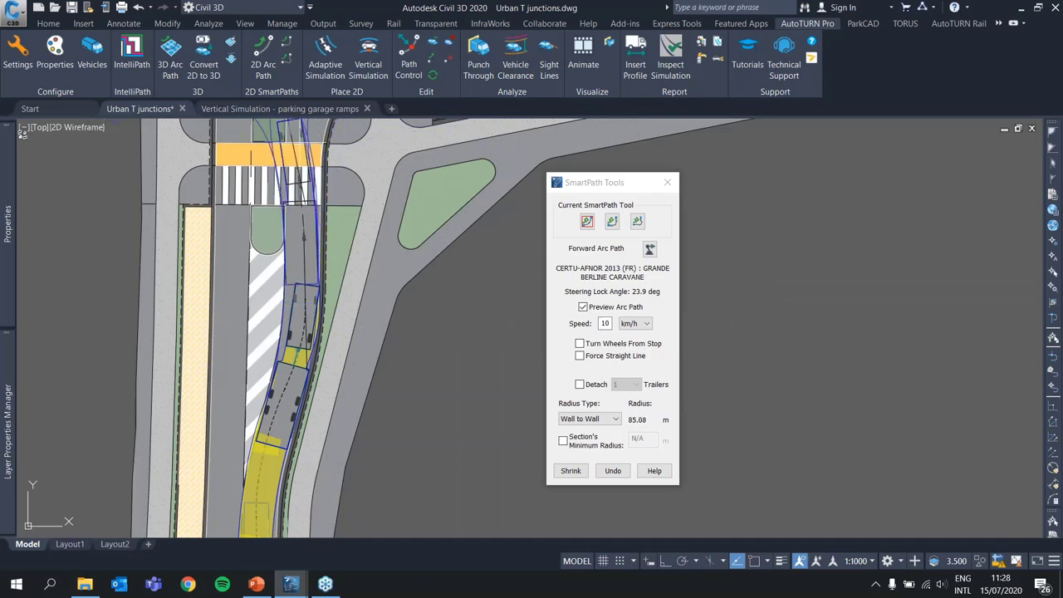
pyautogui.moveTo(312, 189); pyautogui.dragTo(249, 288, button='middle')
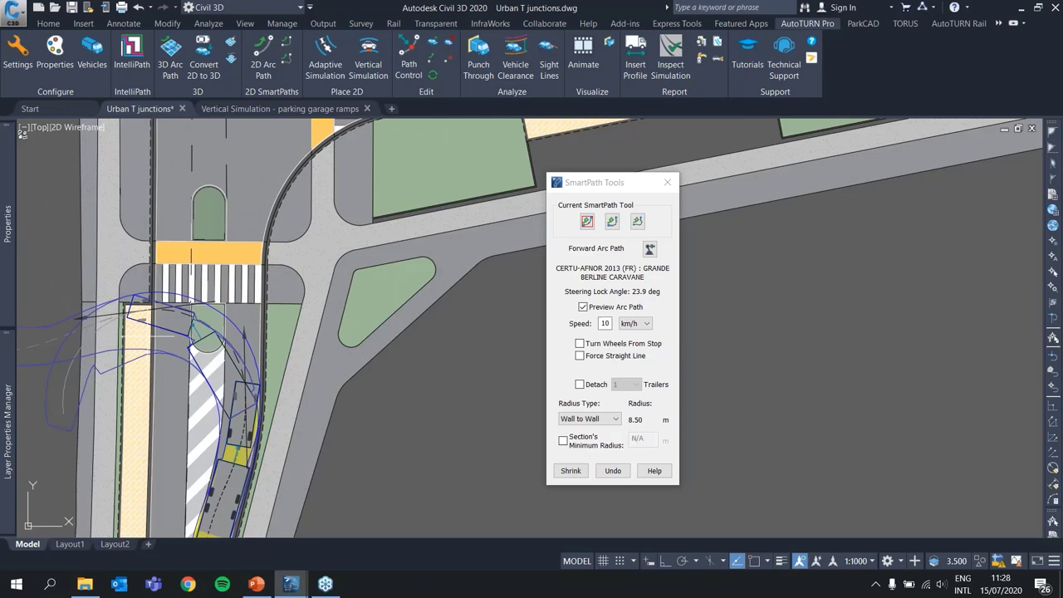
pyautogui.click(616, 420)
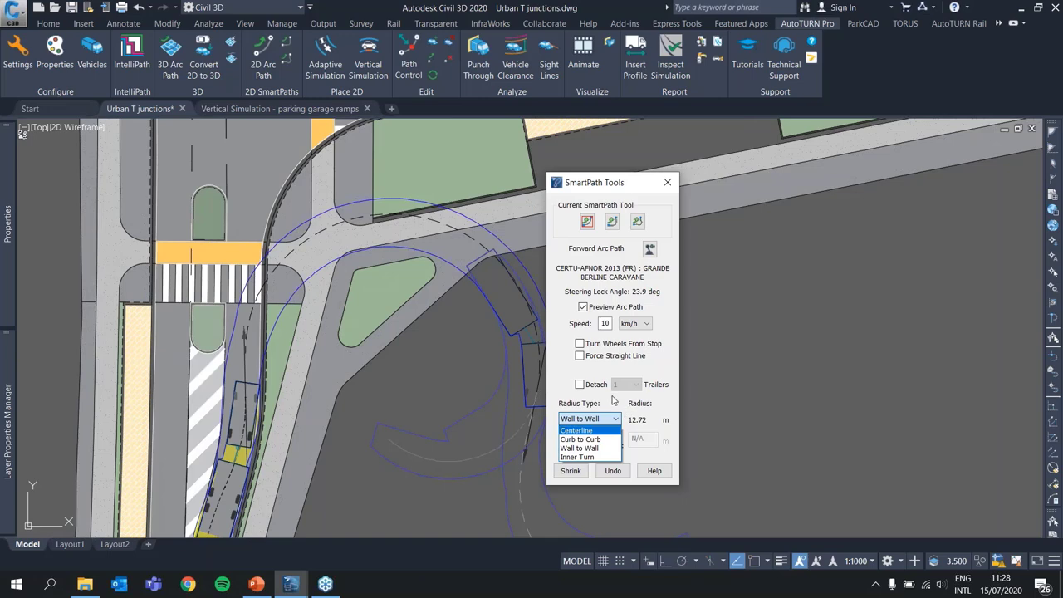
pyautogui.click(614, 402)
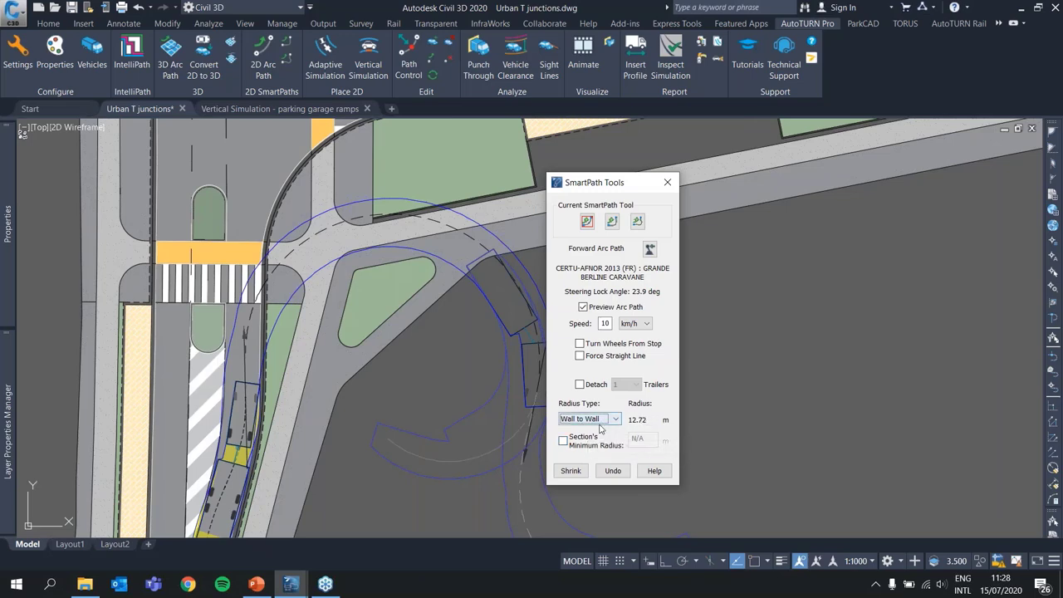
# Try a section's minimum radius of 12 m on the previewed turn, and disable the limit again.
pyautogui.click(564, 441)
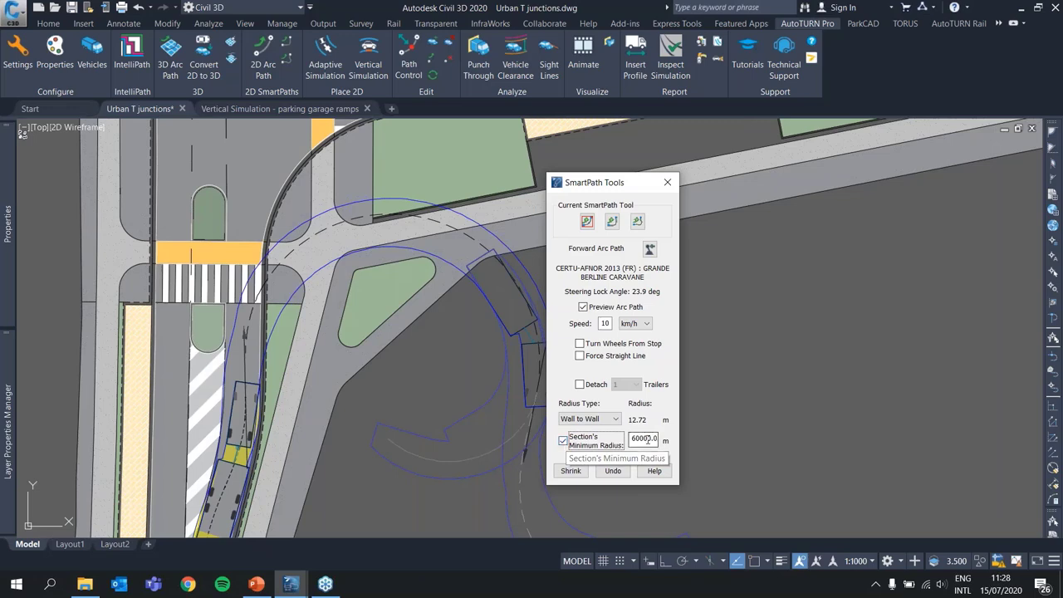
pyautogui.moveTo(644, 438); pyautogui.dragTo(653, 439)
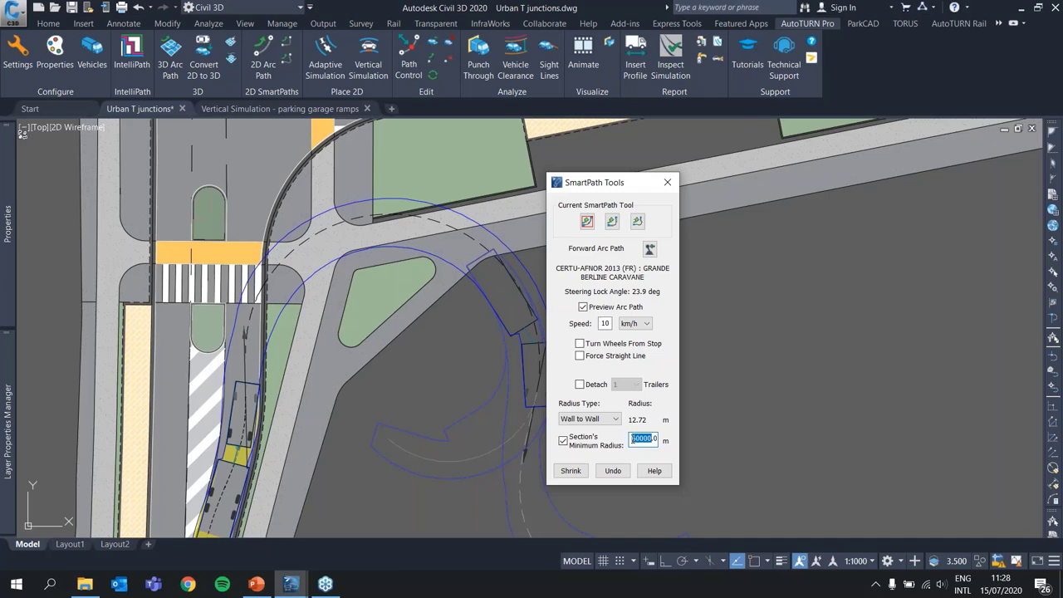
pyautogui.write('12')
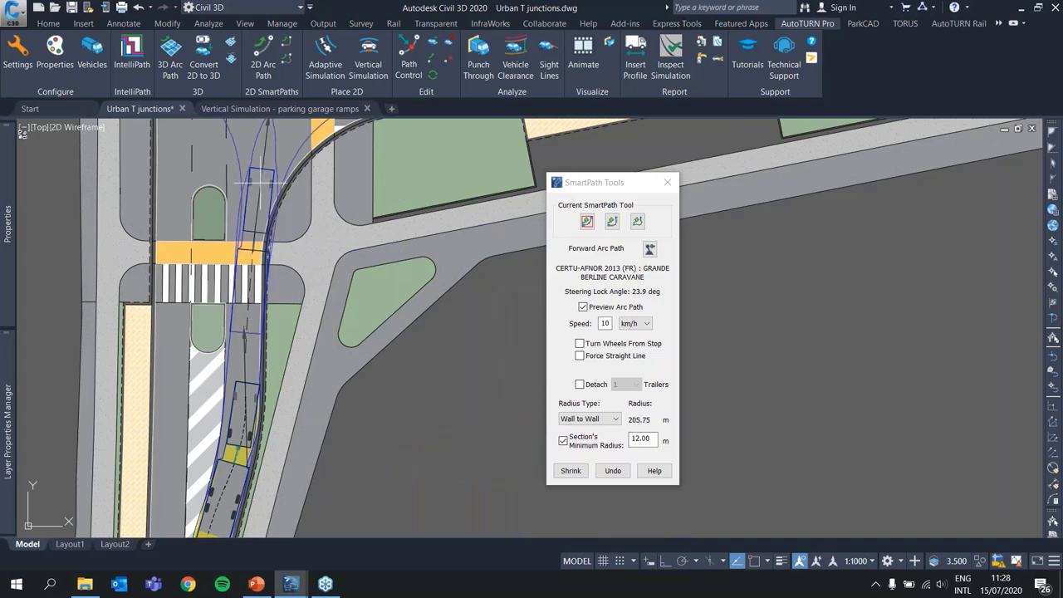
pyautogui.moveTo(260, 177); pyautogui.dragTo(241, 289, button='middle')
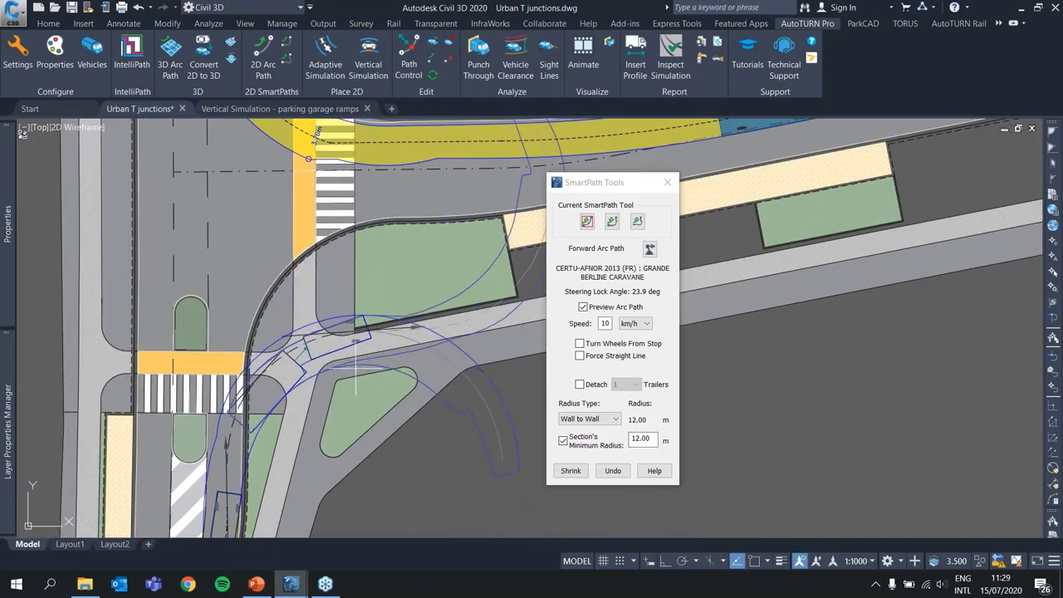
pyautogui.moveTo(356, 341); pyautogui.dragTo(354, 276, button='middle')
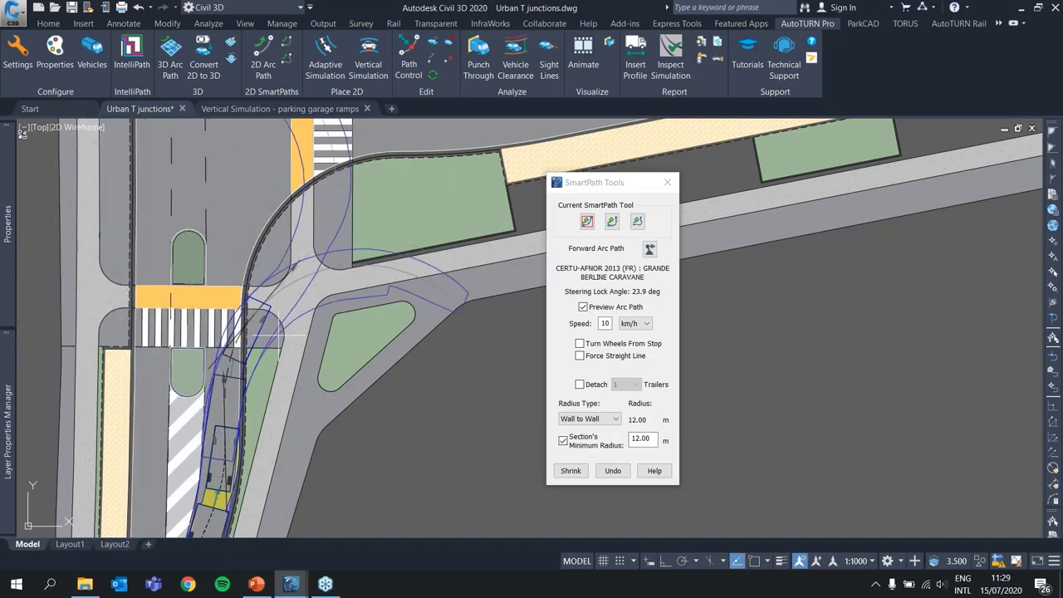
pyautogui.click(564, 441)
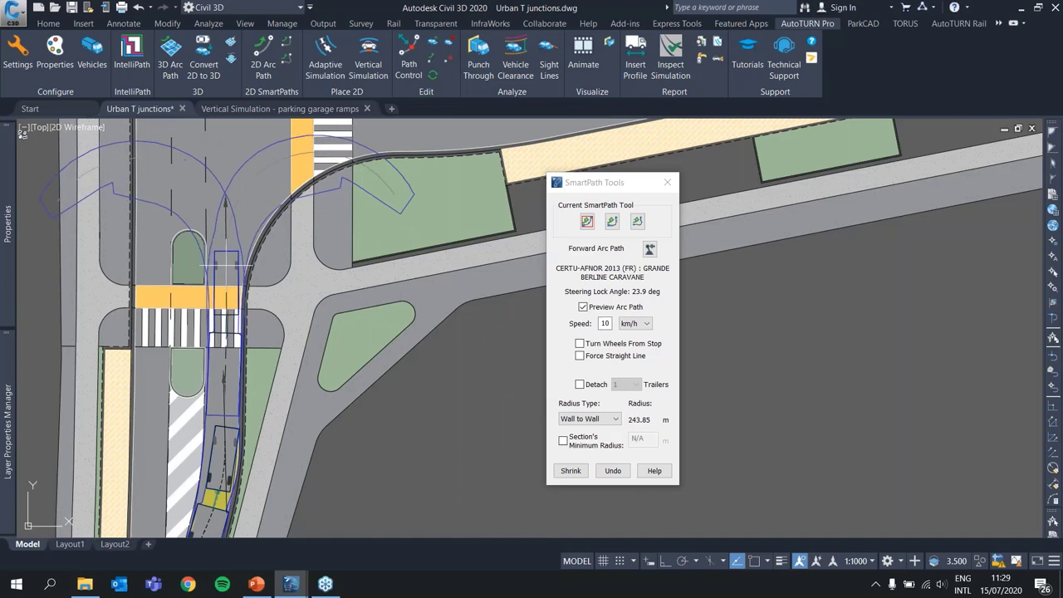
# Place arc path sections past the crossing, around the turn and along the side road, and finish the path.
pyautogui.moveTo(223, 251); pyautogui.dragTo(233, 295, button='middle')
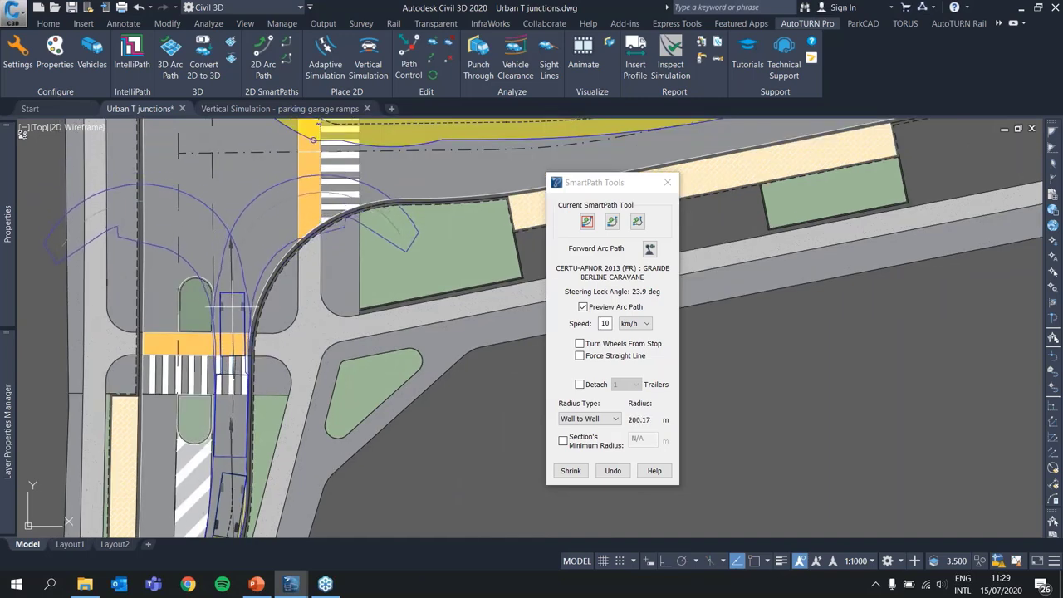
pyautogui.click(233, 296)
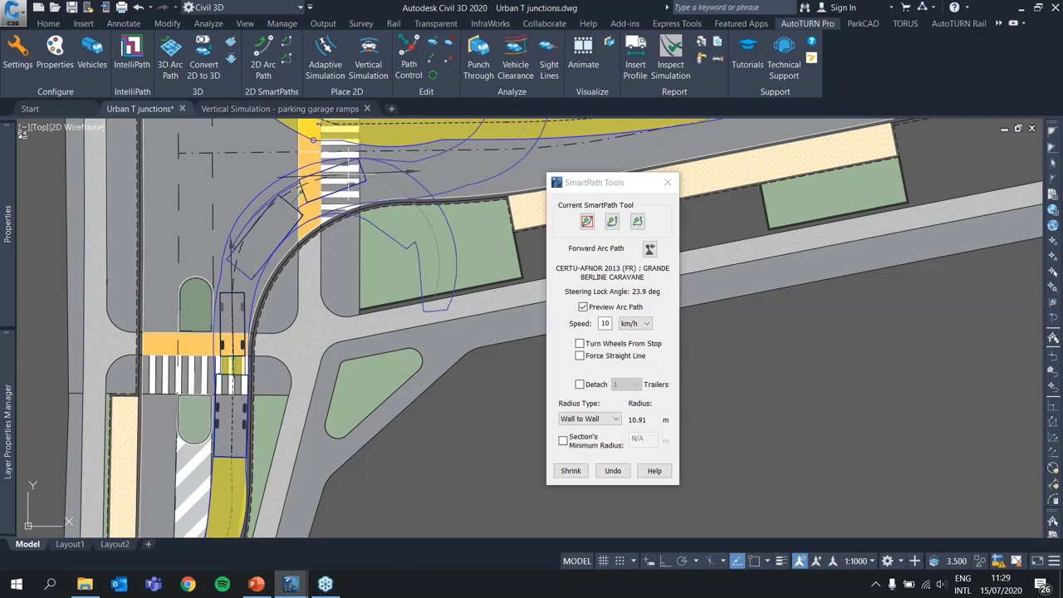
pyautogui.moveTo(550, 164); pyautogui.dragTo(267, 214, button='middle')
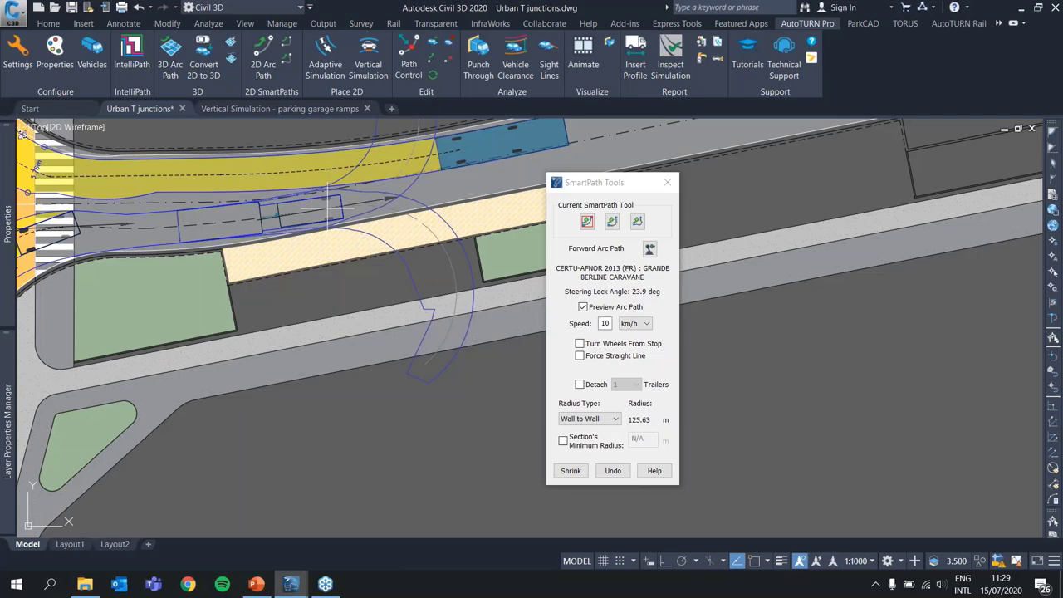
pyautogui.moveTo(328, 203); pyautogui.dragTo(420, 213, button='middle')
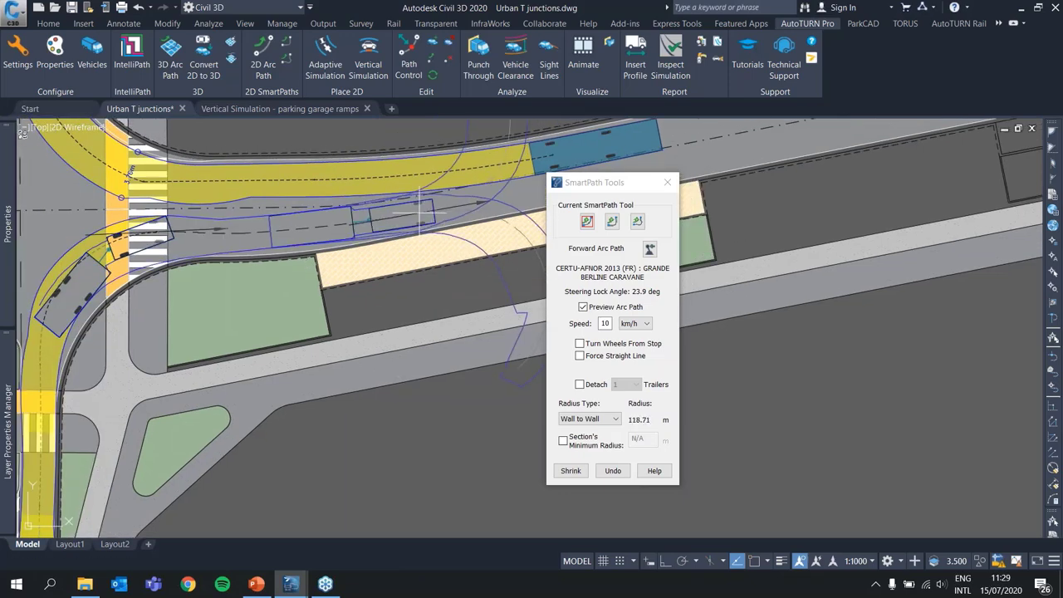
pyautogui.click(420, 213)
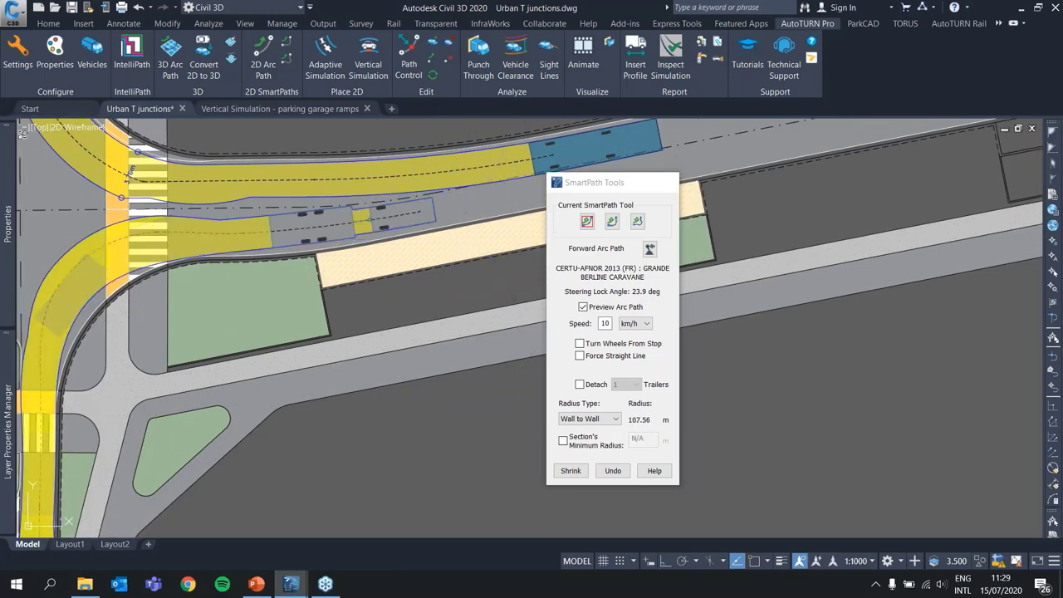
pyautogui.press('Return')
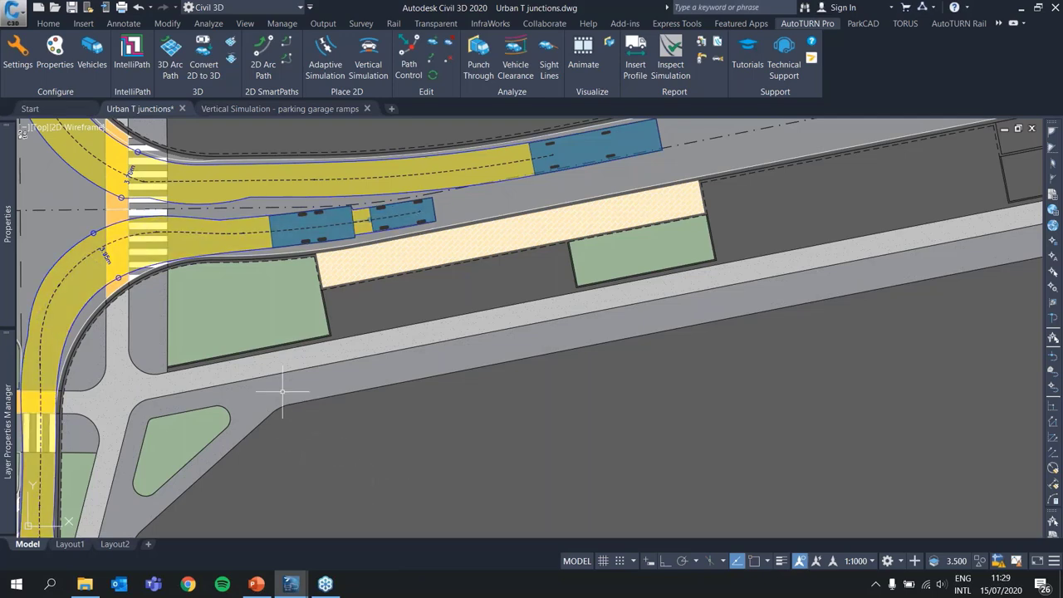
# Open the finished car-with-caravan turn simulation for node editing with Path Control.
pyautogui.moveTo(299, 395); pyautogui.dragTo(359, 397, button='middle')
pyautogui.scroll(-2, 399, 382)
pyautogui.scroll(1, 391, 324)
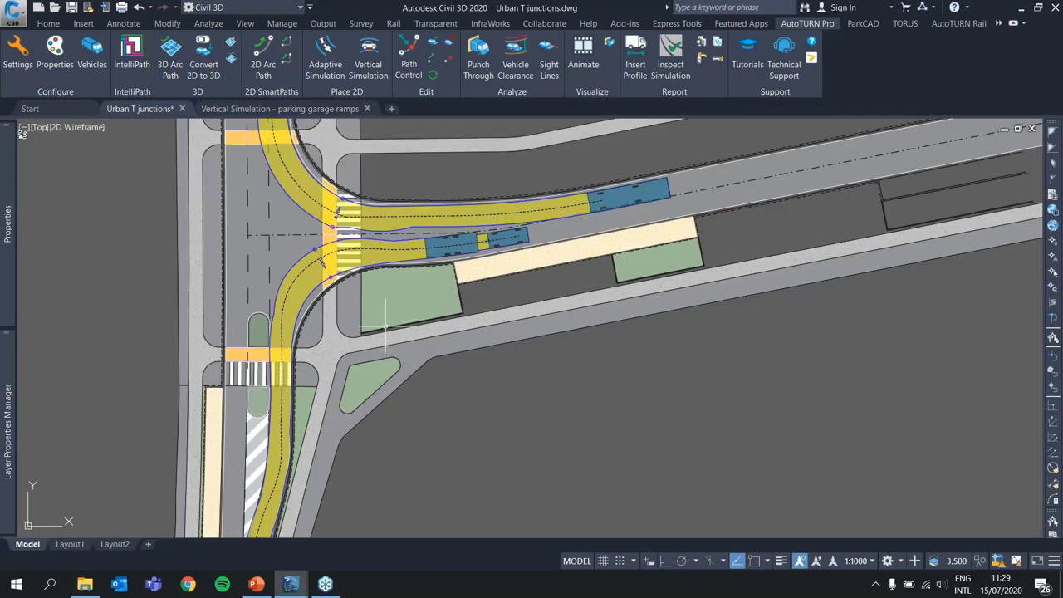
pyautogui.moveTo(386, 325)
pyautogui.mouseDown(button='middle')
pyautogui.moveTo(363, 389)
pyautogui.moveTo(368, 254)
pyautogui.moveTo(347, 426)
pyautogui.mouseUp(button='middle')
pyautogui.scroll(-3, 363, 389)
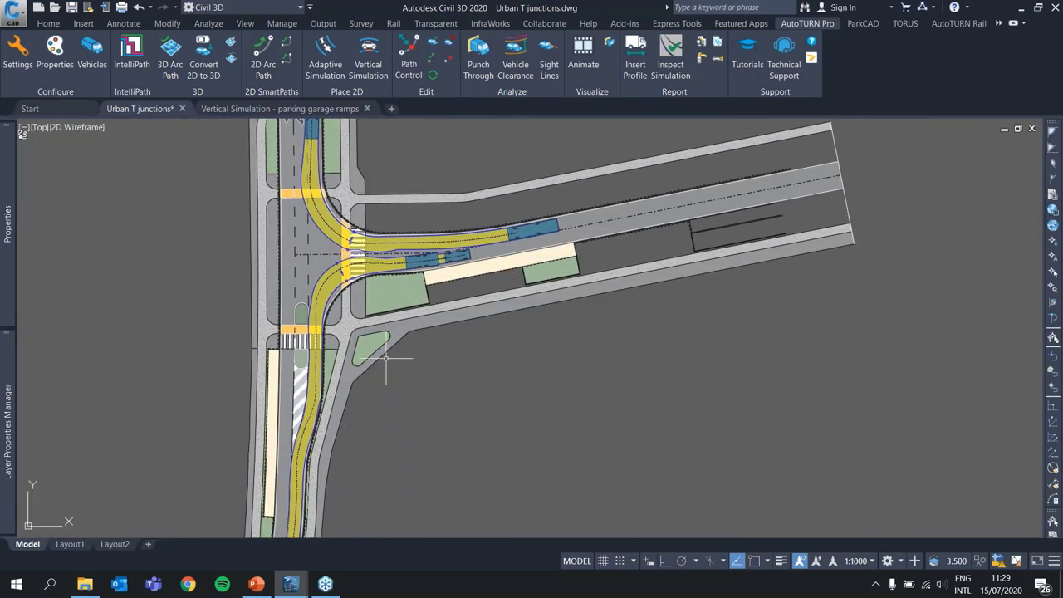
pyautogui.scroll(2, 309, 301)
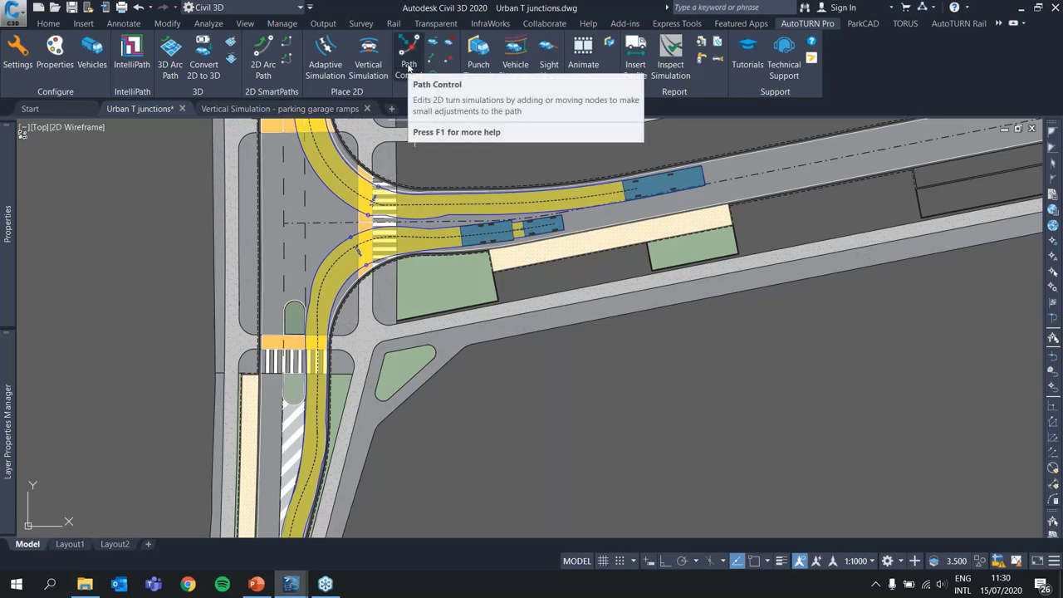
pyautogui.click(411, 67)
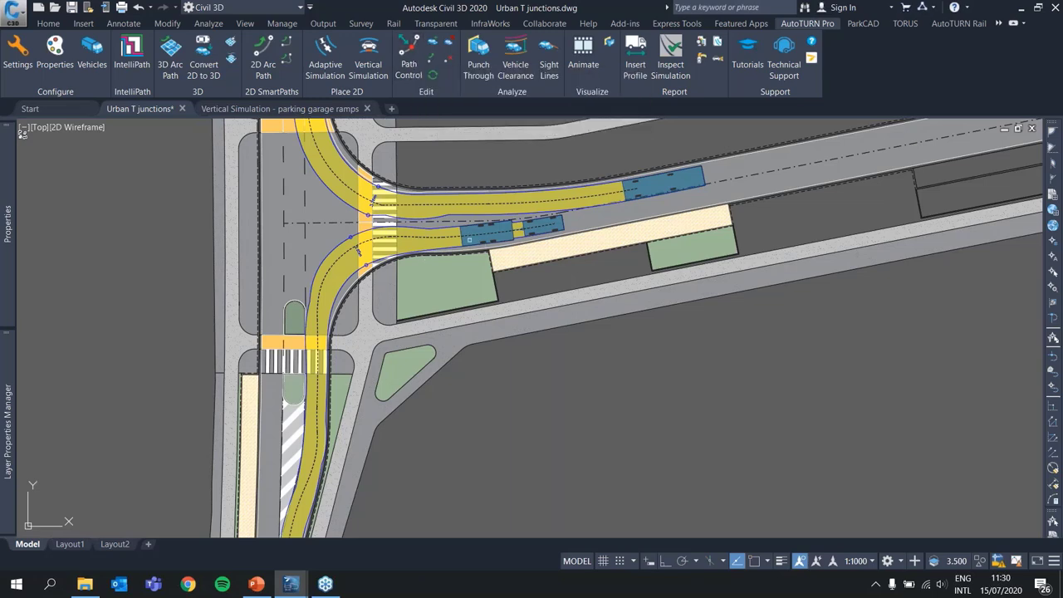
pyautogui.click(466, 237)
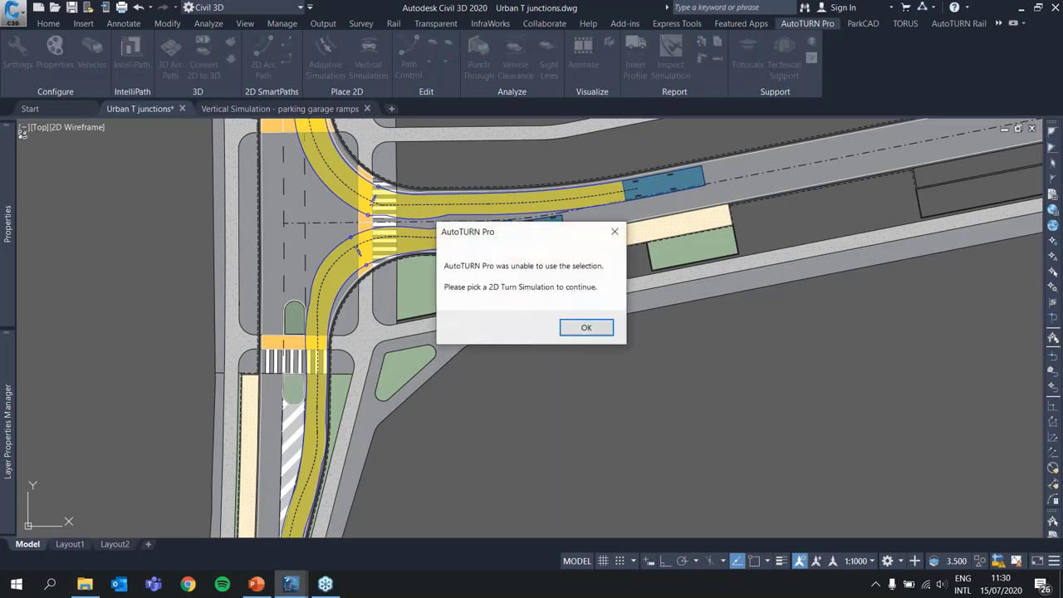
pyautogui.click(584, 328)
pyautogui.scroll(5, 493, 266)
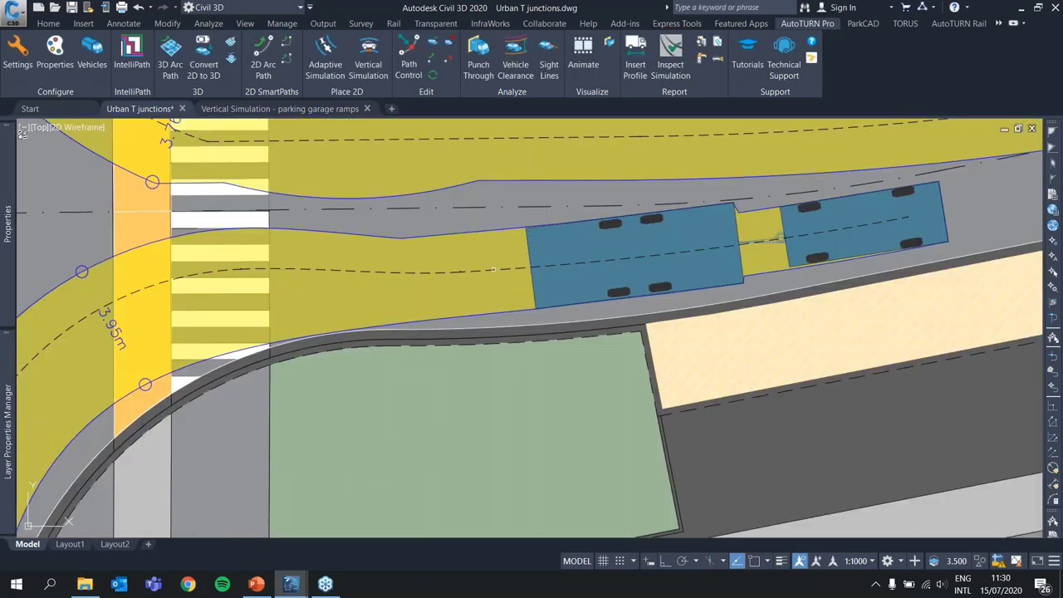
pyautogui.scroll(-5, 494, 268)
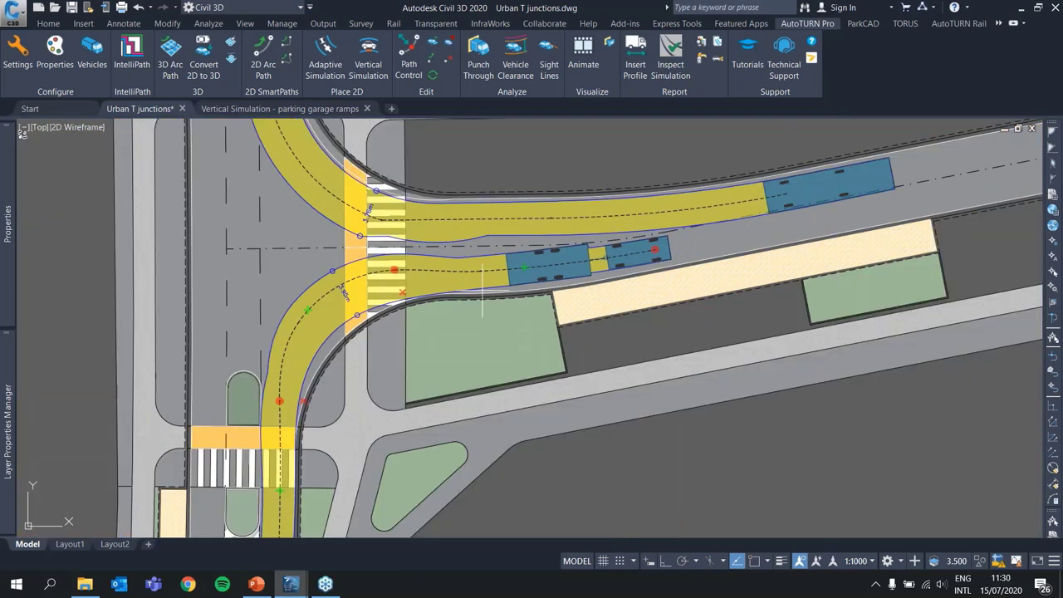
# Move the path node on the side road's zebra crossing slightly back towards the turn.
pyautogui.moveTo(431, 332)
pyautogui.mouseDown(button='middle')
pyautogui.moveTo(427, 283)
pyautogui.moveTo(428, 356)
pyautogui.moveTo(415, 225)
pyautogui.mouseUp(button='middle')
pyautogui.moveTo(406, 392); pyautogui.dragTo(408, 268, button='middle')
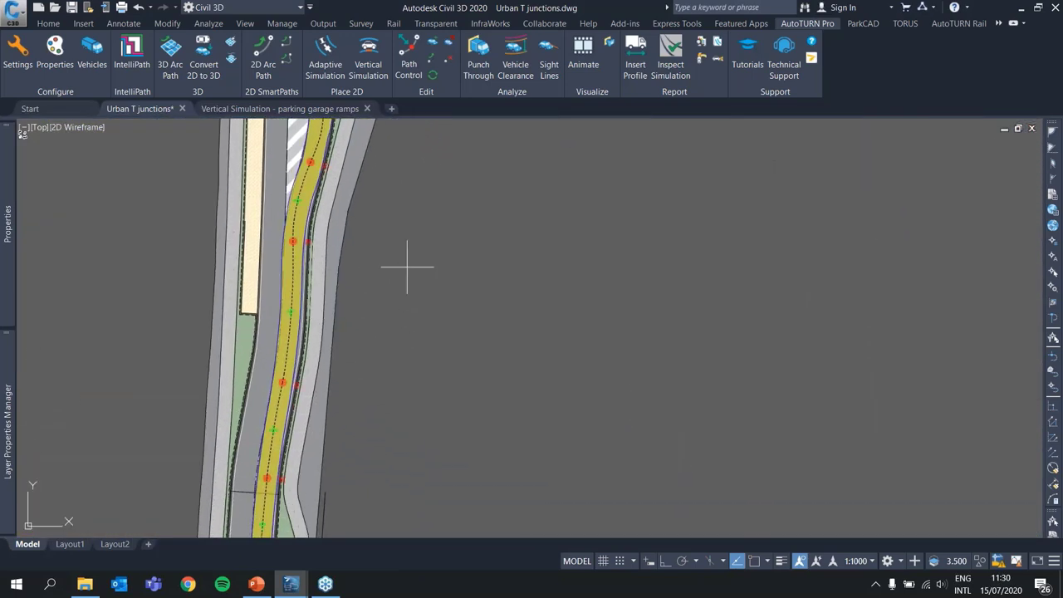
pyautogui.moveTo(406, 362); pyautogui.dragTo(408, 240, button='middle')
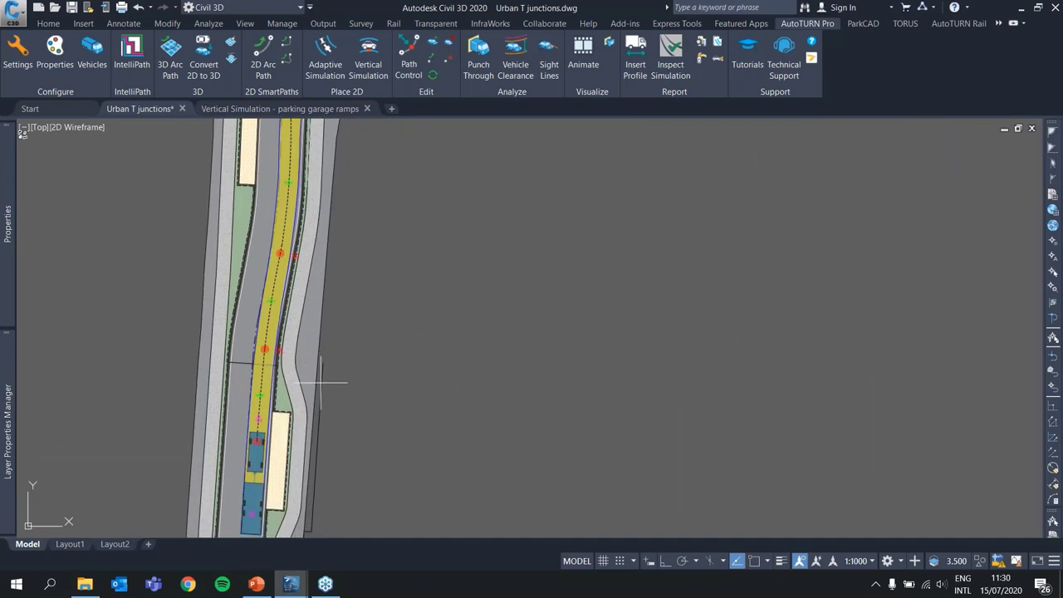
pyautogui.moveTo(312, 285); pyautogui.dragTo(270, 390, button='middle')
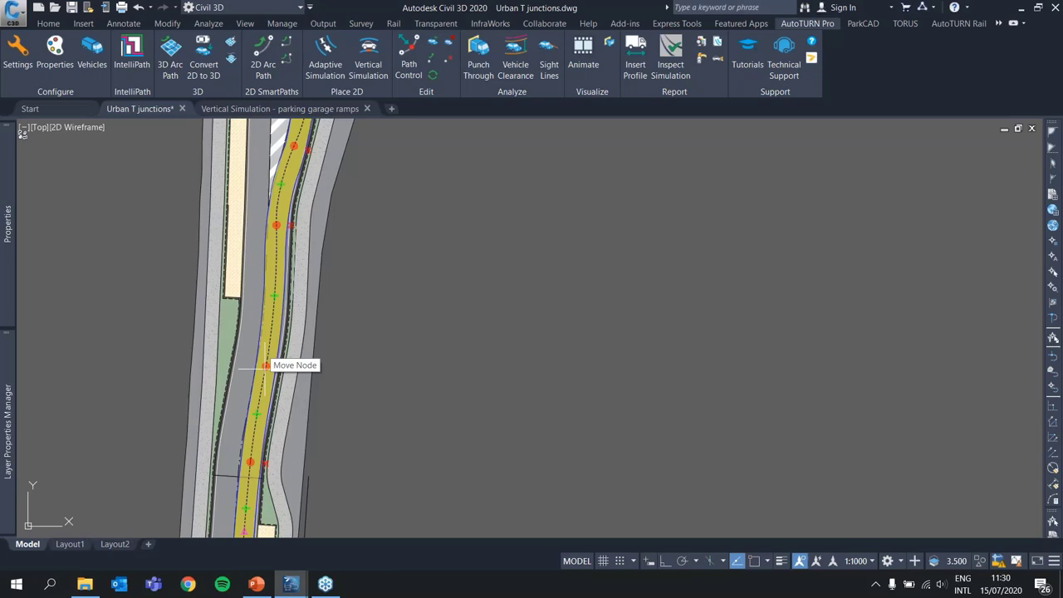
pyautogui.moveTo(268, 310); pyautogui.dragTo(353, 470, button='middle')
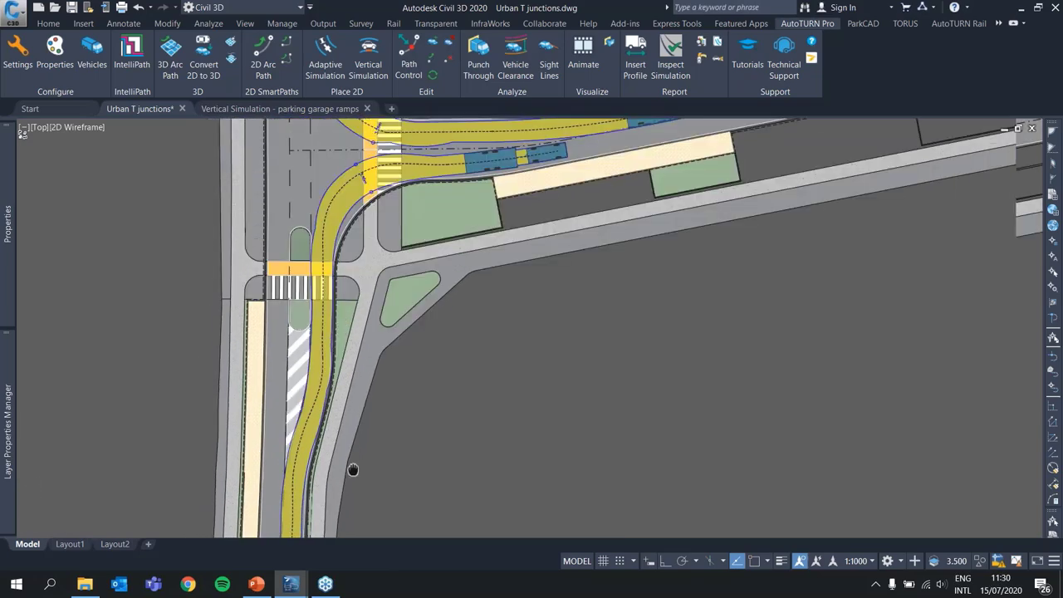
pyautogui.scroll(4, 393, 235)
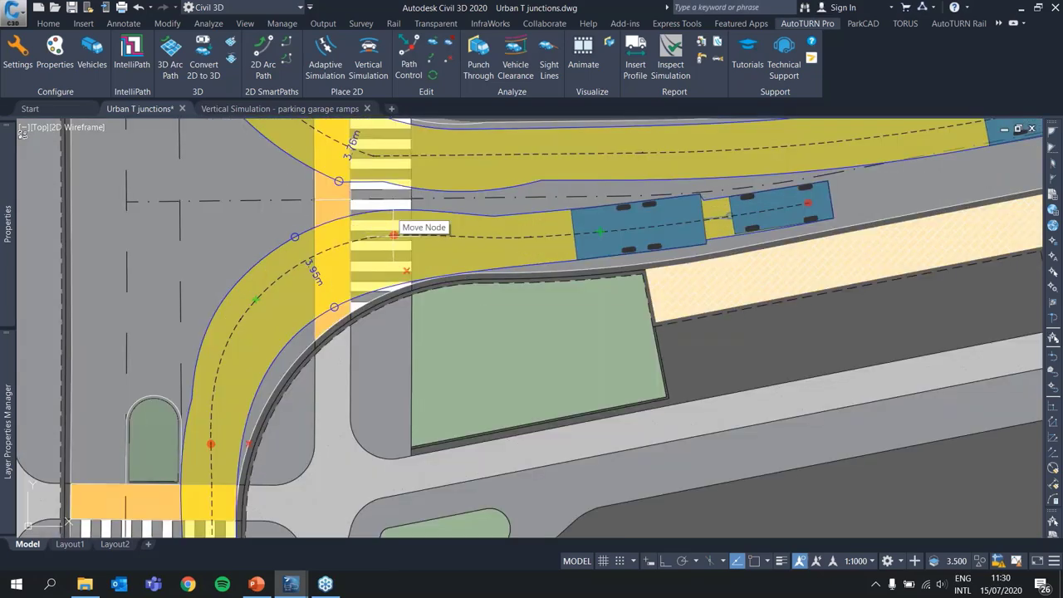
pyautogui.click(393, 235)
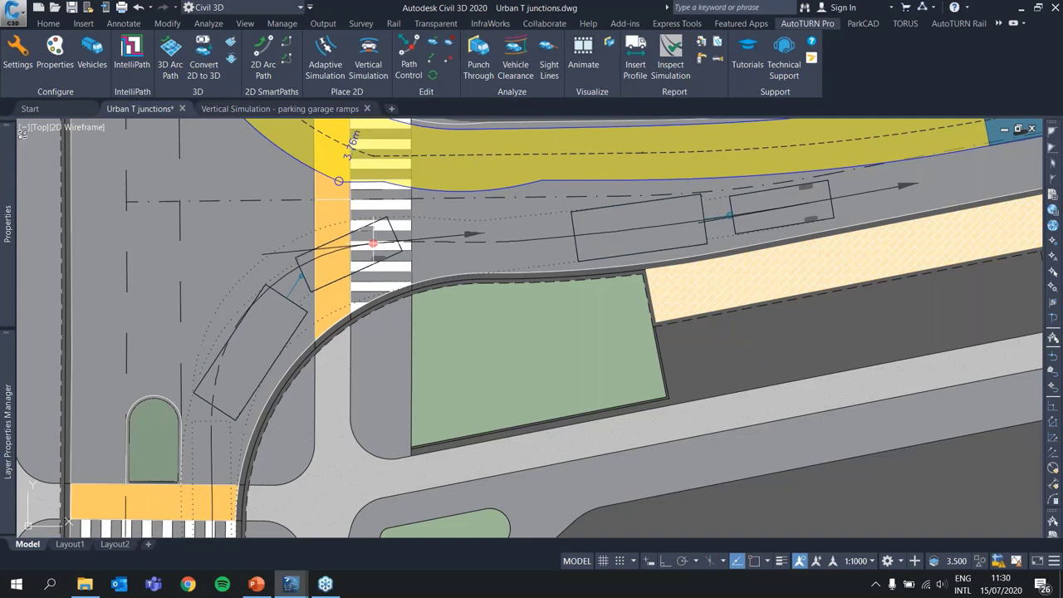
pyautogui.click(373, 242)
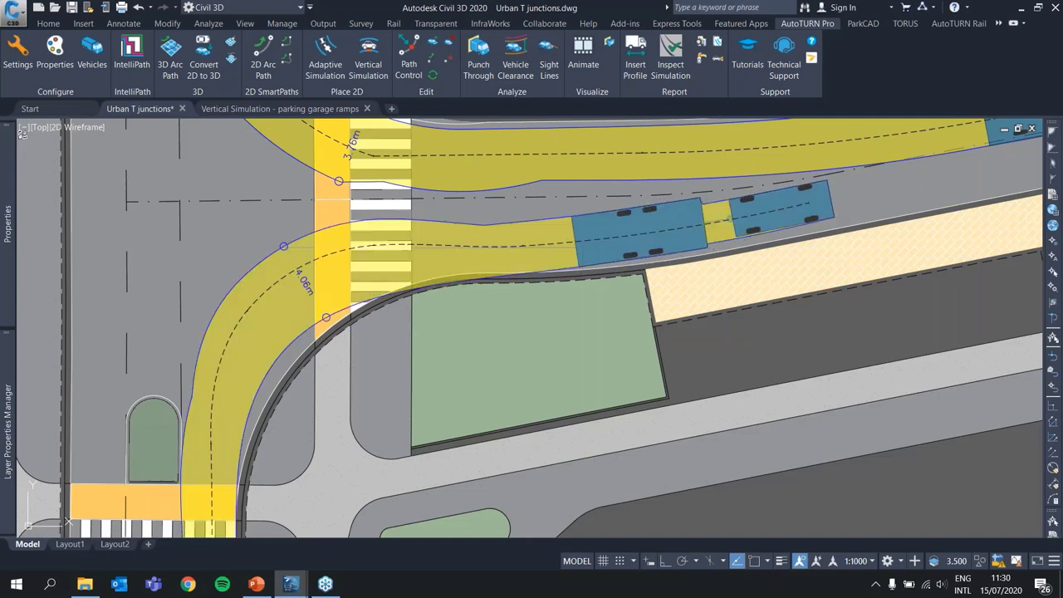
# Add a node in the middle of the turn and adjust its position slightly.
pyautogui.moveTo(259, 392); pyautogui.dragTo(250, 343, button='middle')
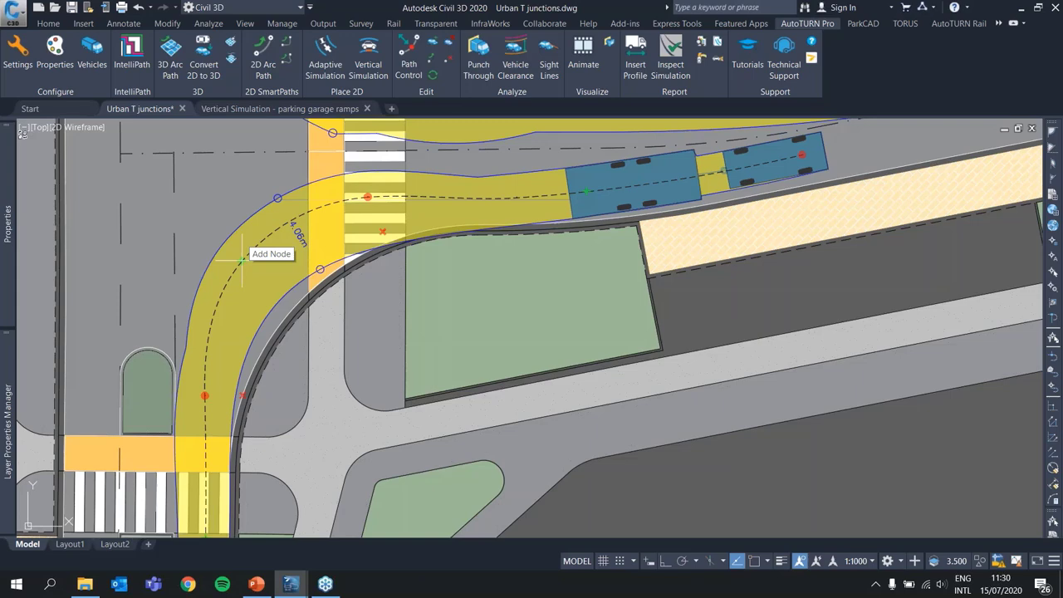
pyautogui.click(241, 261)
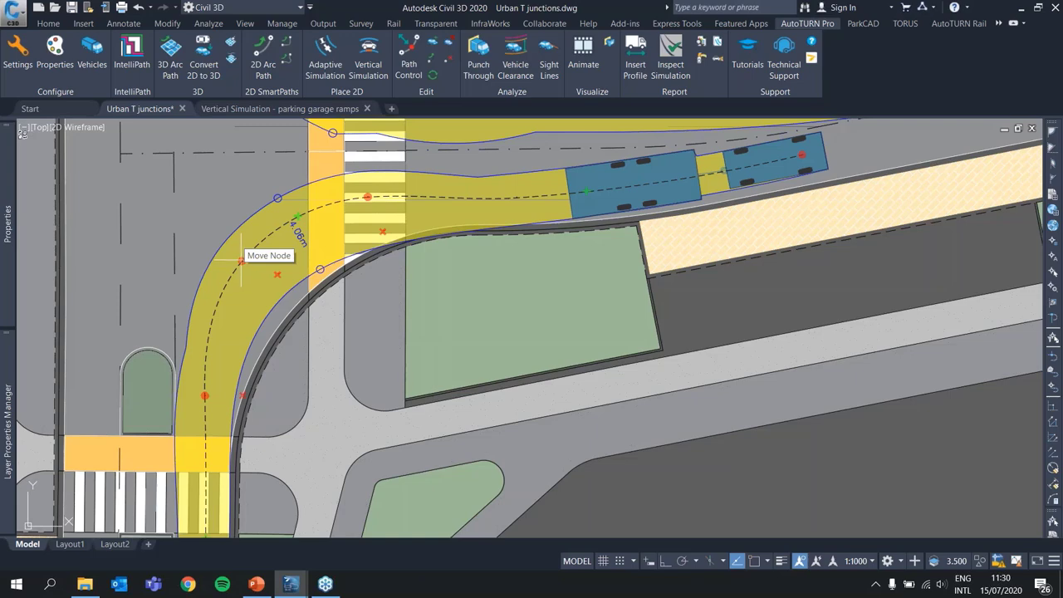
pyautogui.click(241, 261)
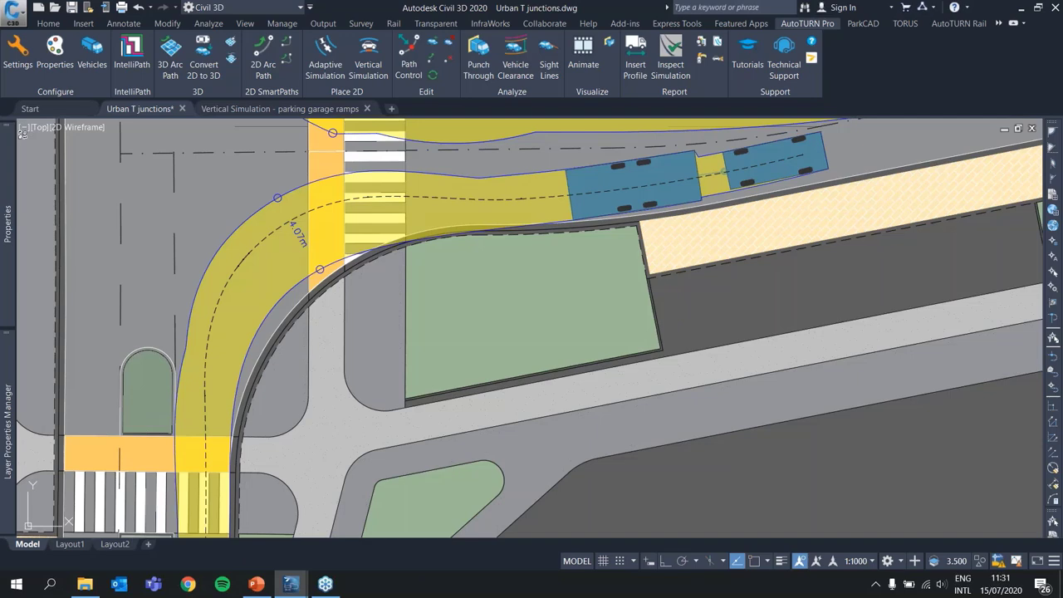
# Move the node before the turn back towards the first crossing, and the side-road crossing node further into the side road.
pyautogui.moveTo(219, 378); pyautogui.dragTo(207, 308, button='middle')
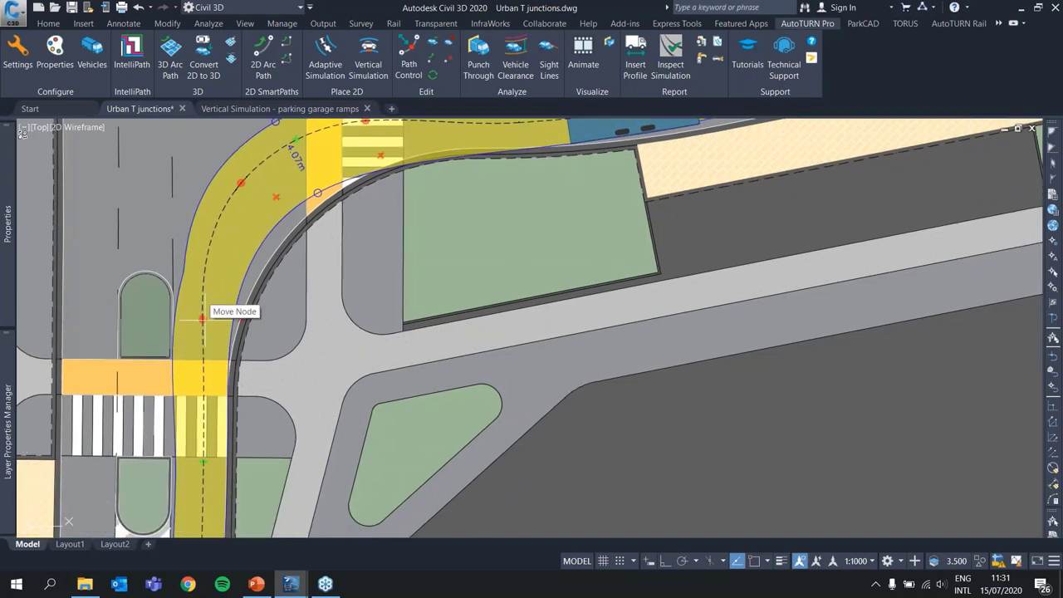
pyautogui.moveTo(202, 318)
pyautogui.mouseDown()
pyautogui.moveTo(202, 309)
pyautogui.moveTo(199, 338)
pyautogui.mouseUp()
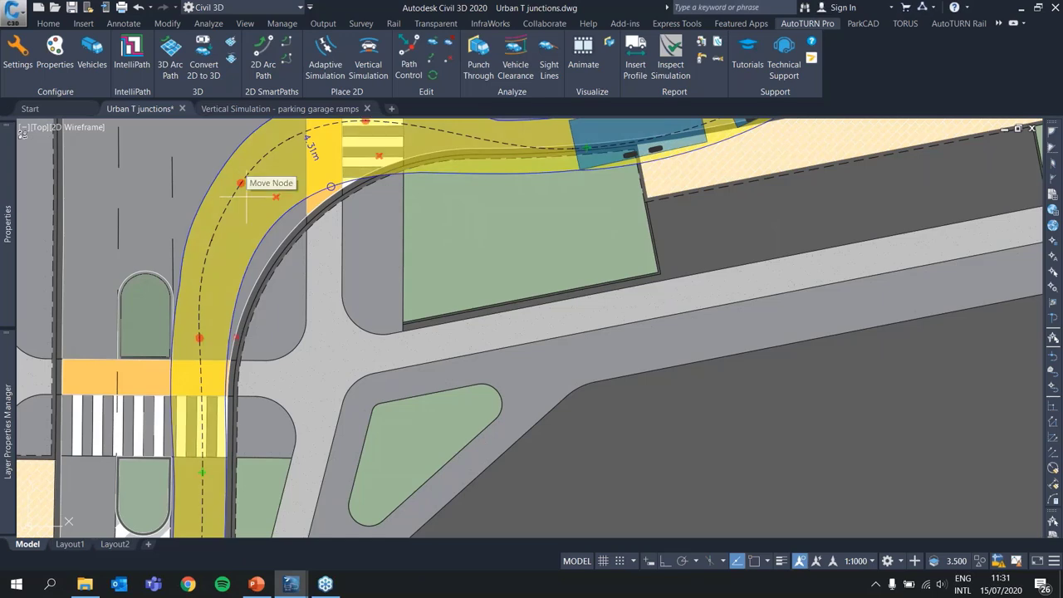
pyautogui.moveTo(365, 120); pyautogui.dragTo(365, 234, button='middle')
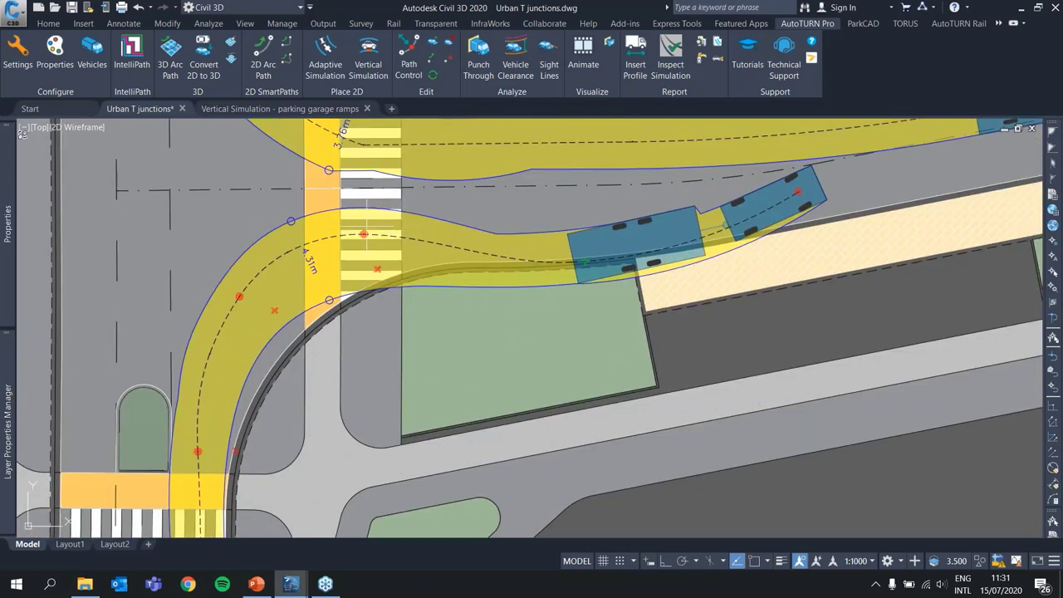
pyautogui.moveTo(367, 226); pyautogui.dragTo(435, 207)
# Shift the mid-turn node slightly outwards, and move the node just beyond the side-road crossing back towards the crossing.
pyautogui.moveTo(240, 297)
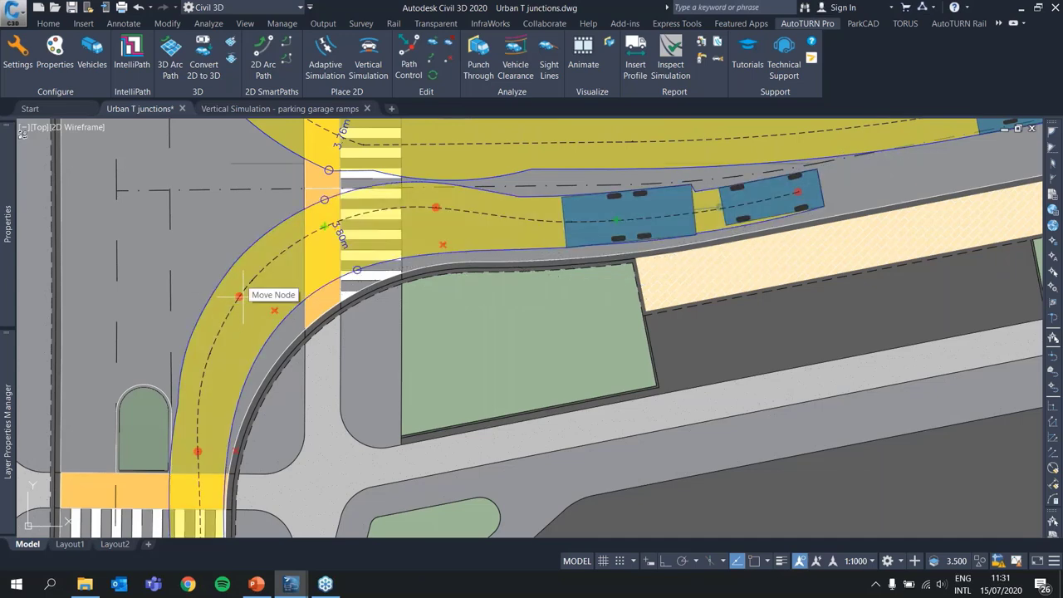
pyautogui.moveTo(240, 297); pyautogui.dragTo(243, 297)
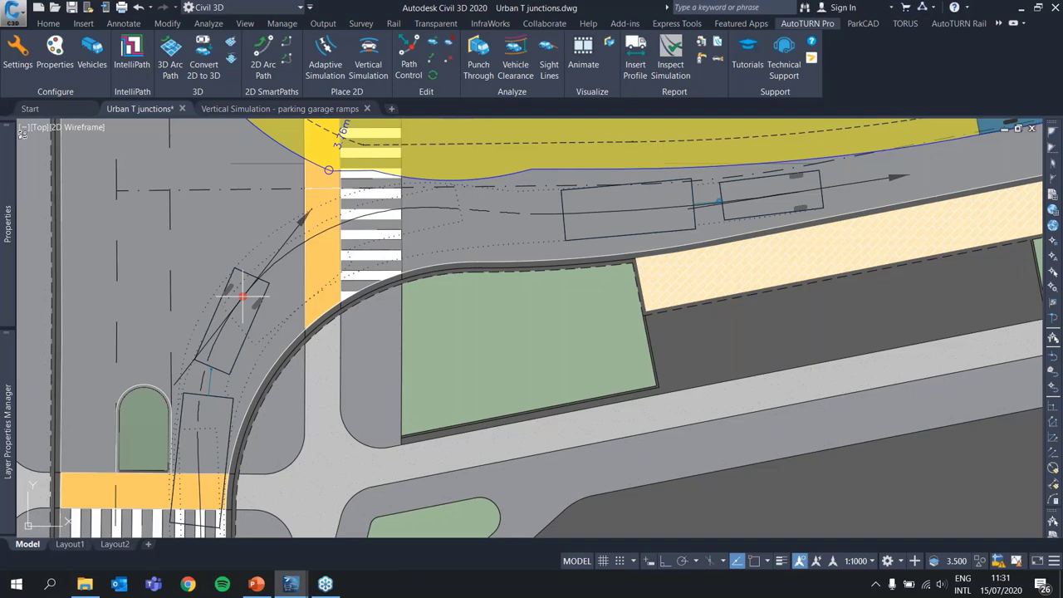
pyautogui.moveTo(242, 297); pyautogui.dragTo(232, 290)
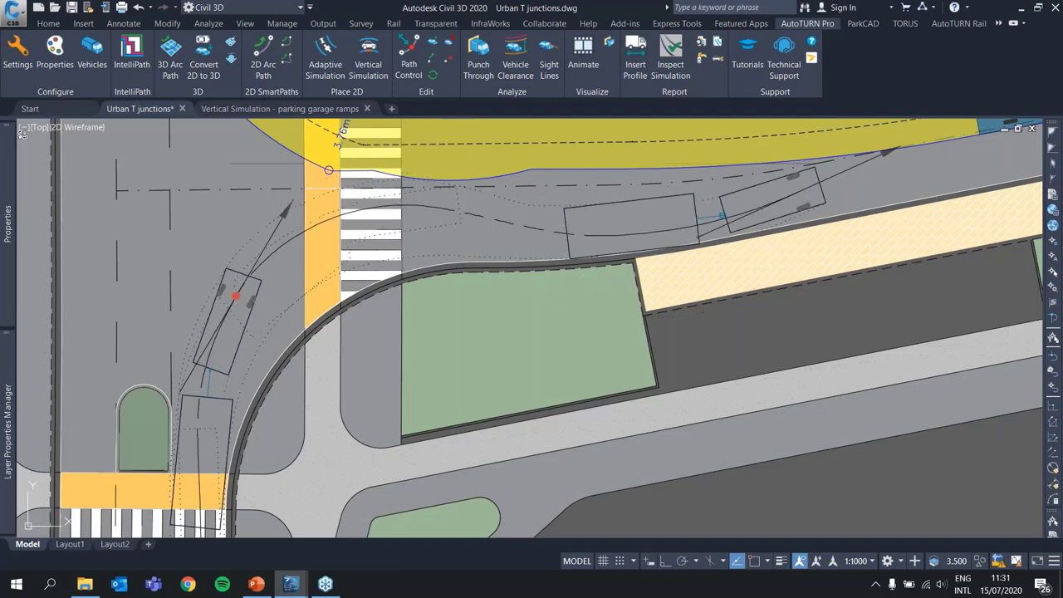
pyautogui.click(722, 216)
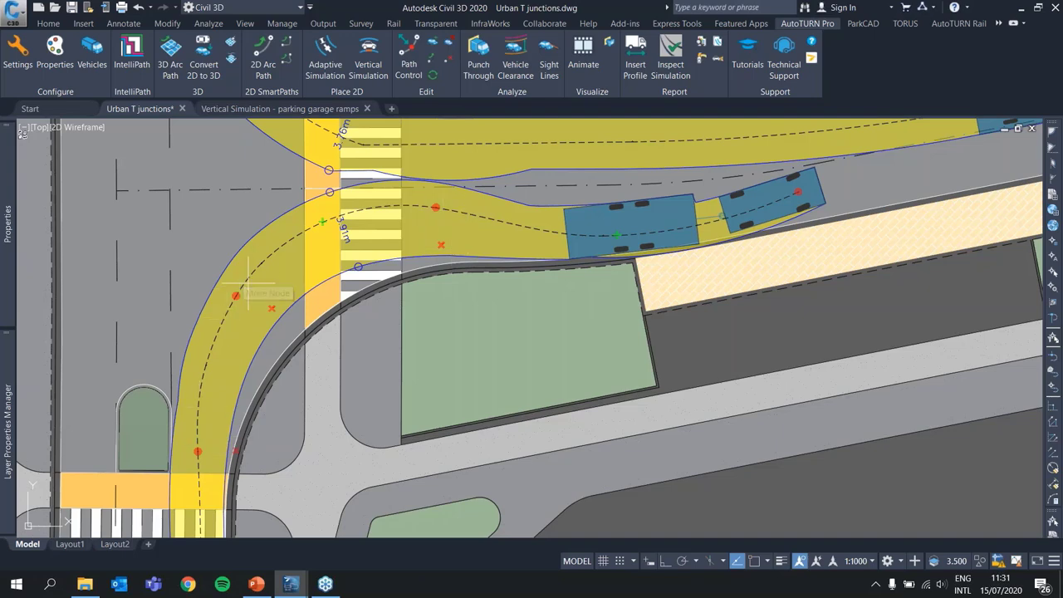
pyautogui.click(435, 207)
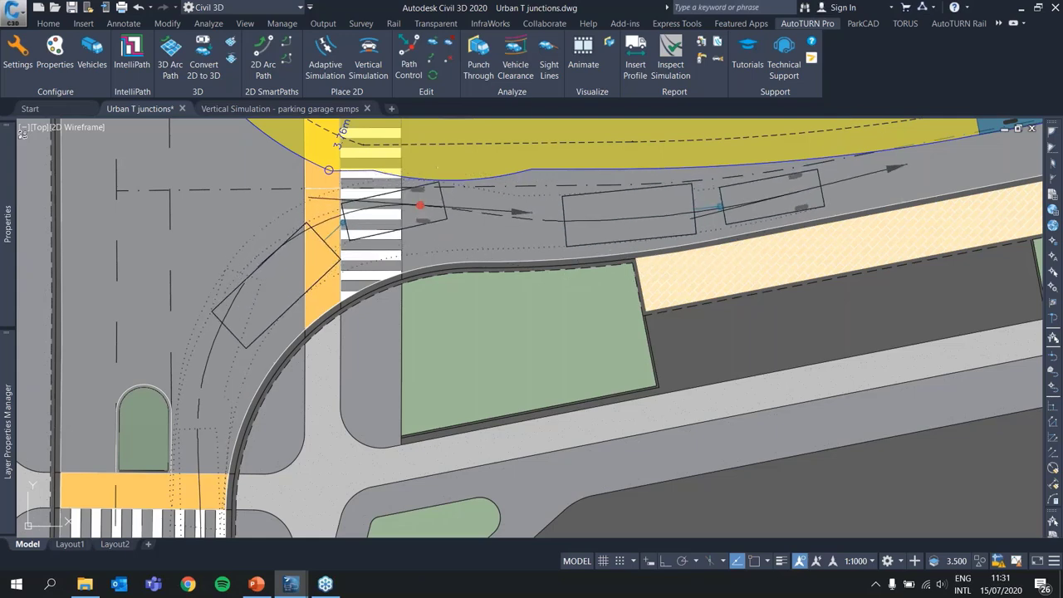
pyautogui.click(420, 206)
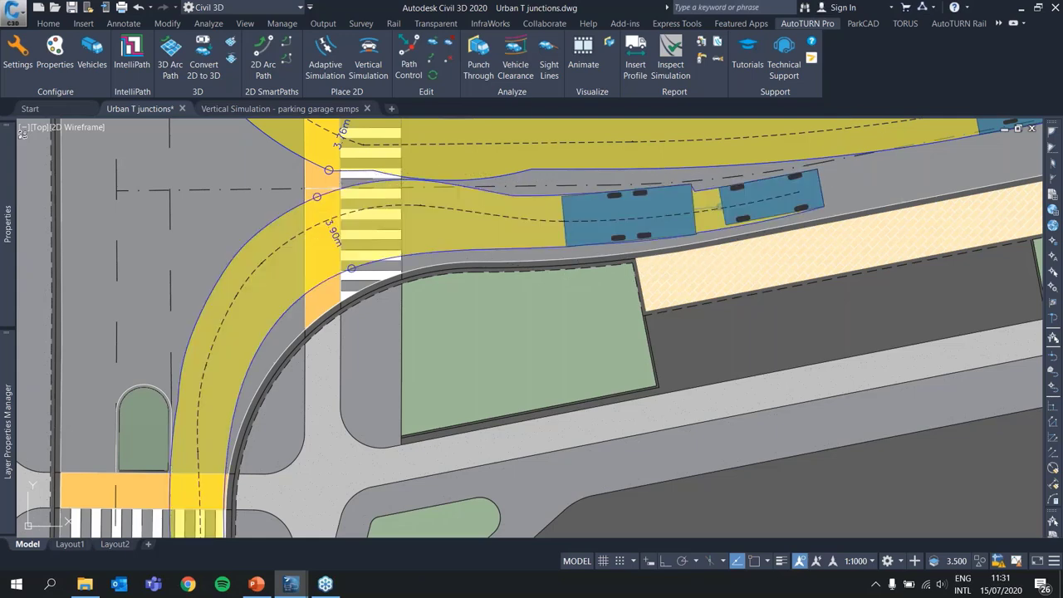
# Move the path's end node back towards the turn and shift the node just beyond the side-road zebra crossing slightly.
pyautogui.click(793, 198)
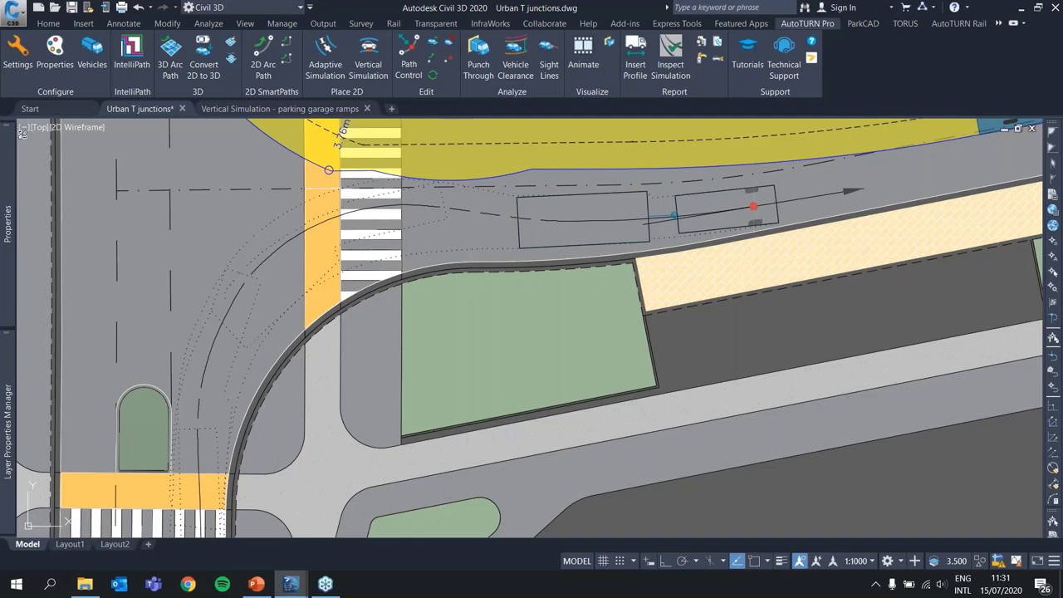
pyautogui.click(752, 206)
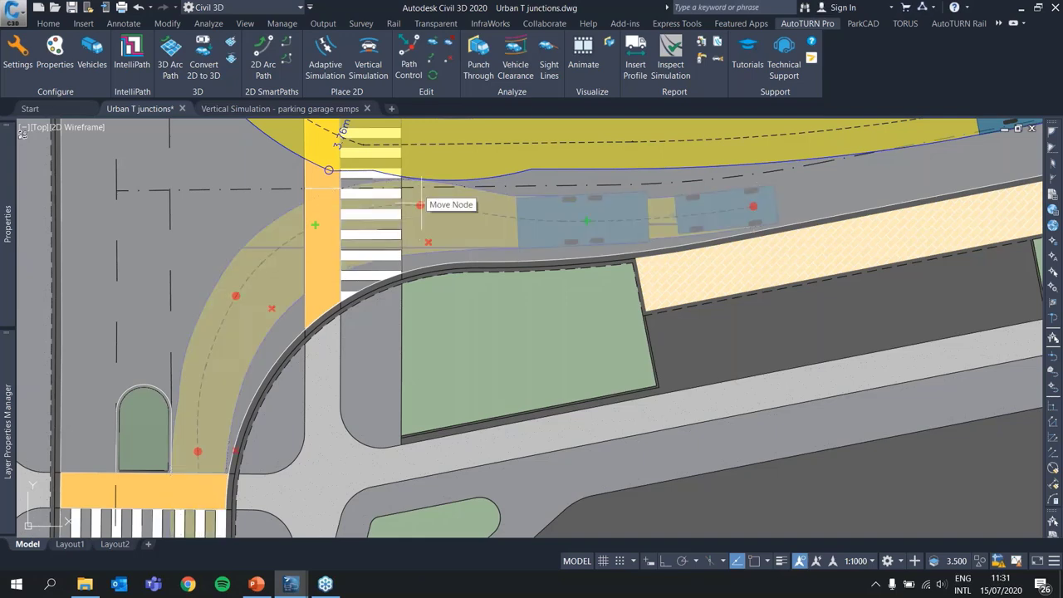
pyautogui.click(424, 199)
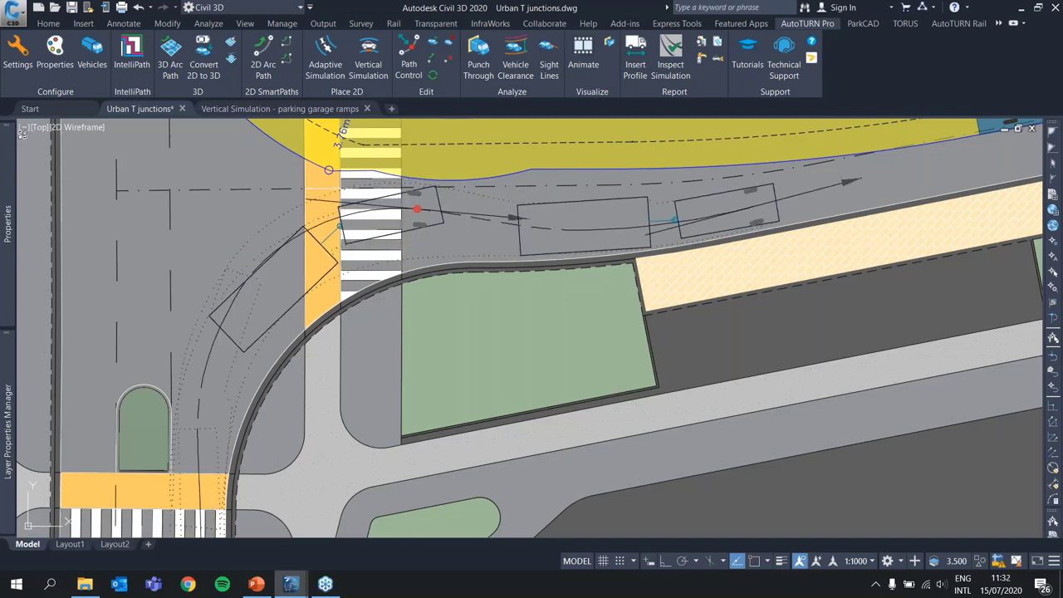
pyautogui.click(422, 203)
# Delete the mid-turn node from the caravan path.
pyautogui.moveTo(266, 331)
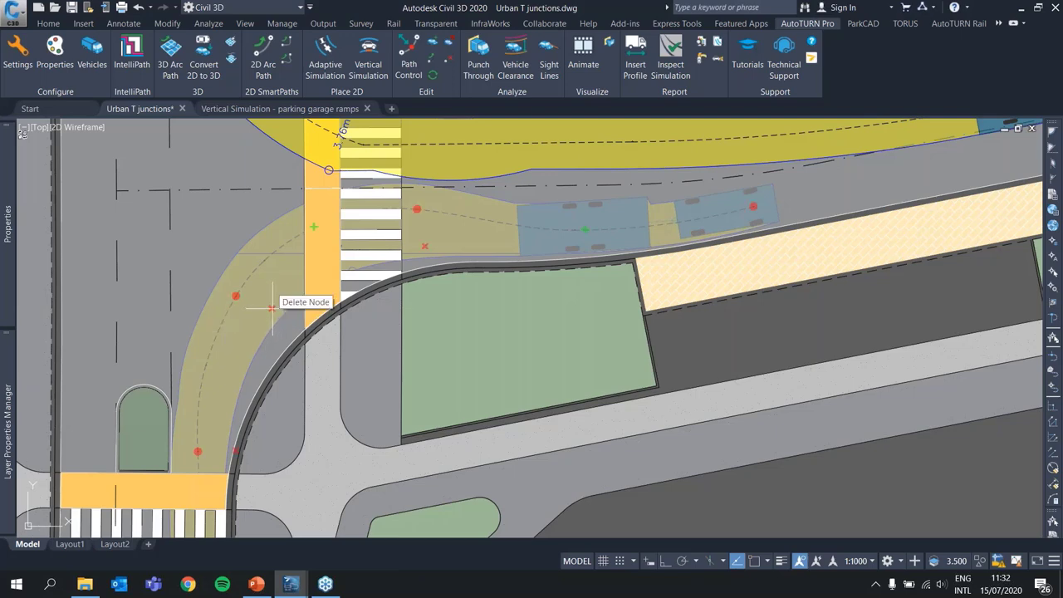
pyautogui.click(272, 309)
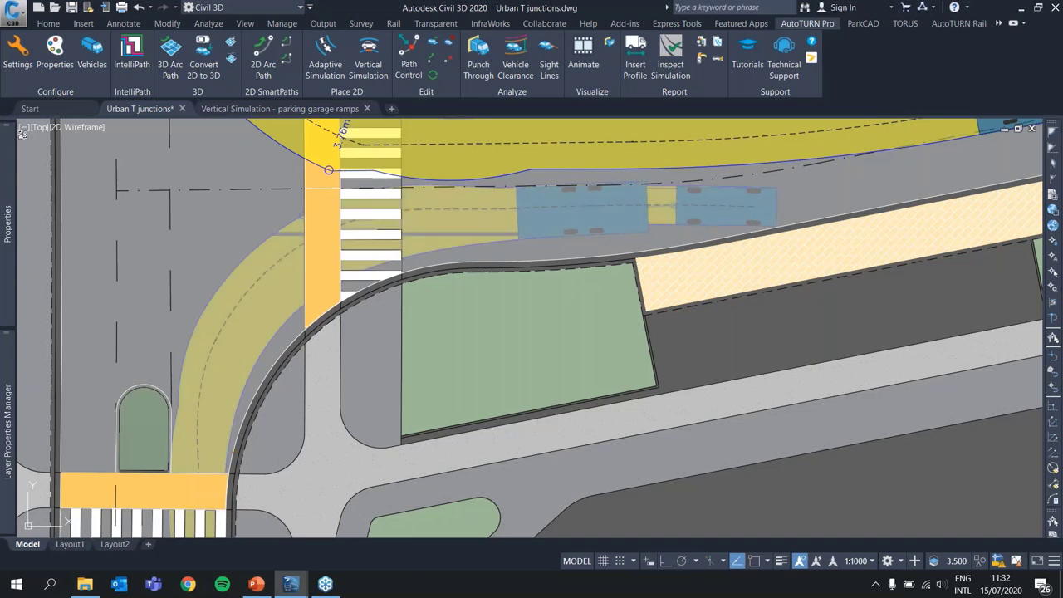
pyautogui.moveTo(280, 290)
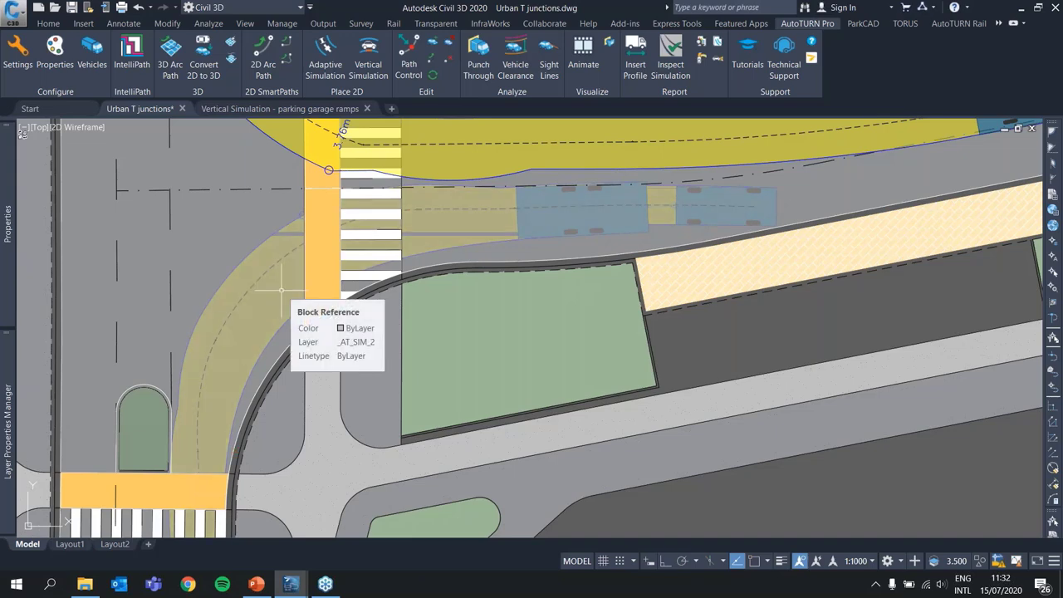
pyautogui.click(278, 262)
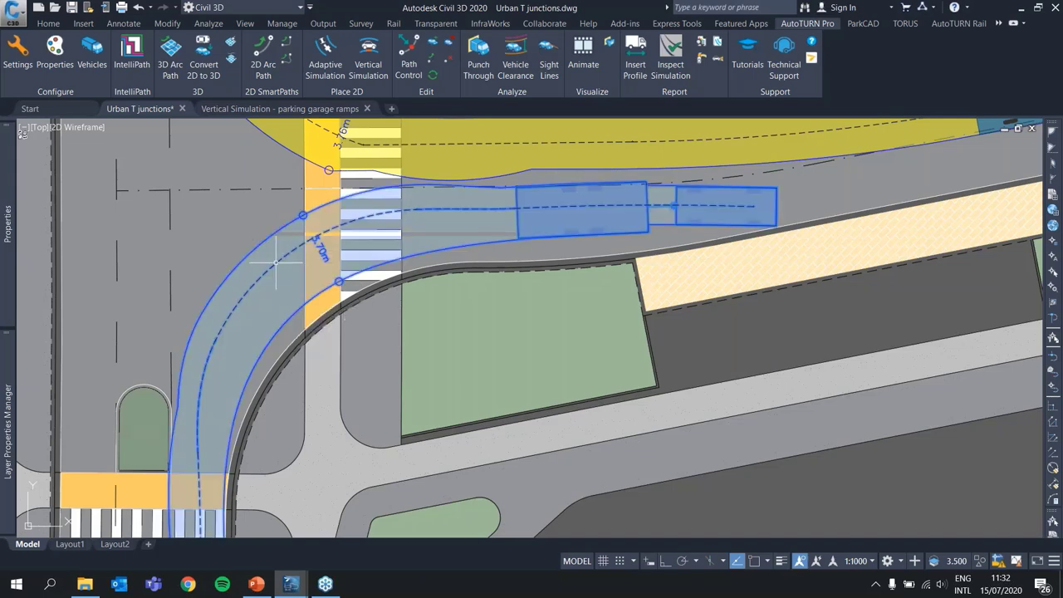
pyautogui.rightClick(279, 260)
pyautogui.moveTo(386, 324)
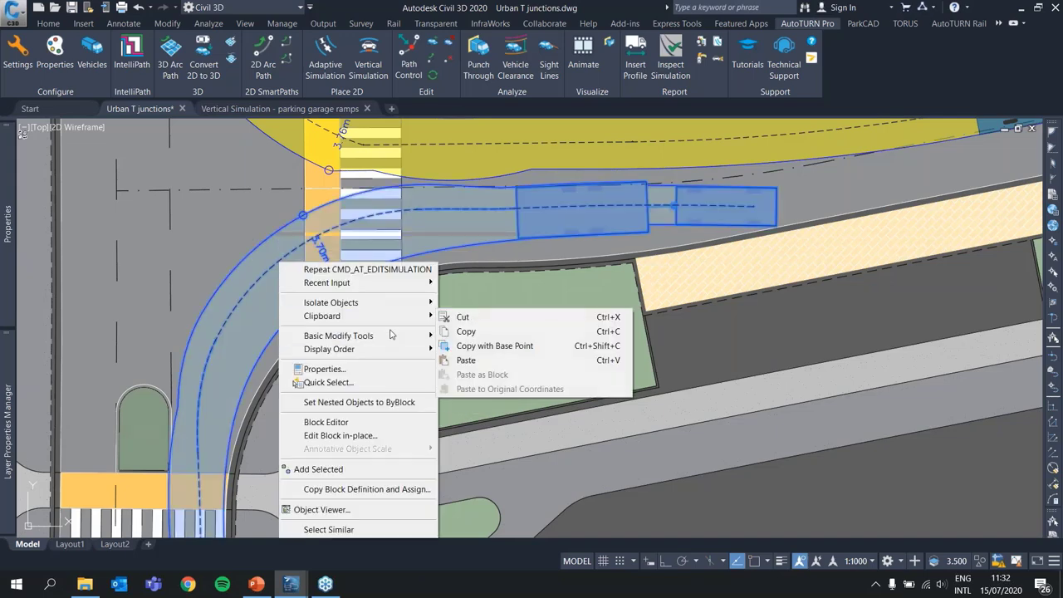
pyautogui.moveTo(396, 349)
pyautogui.click(487, 351)
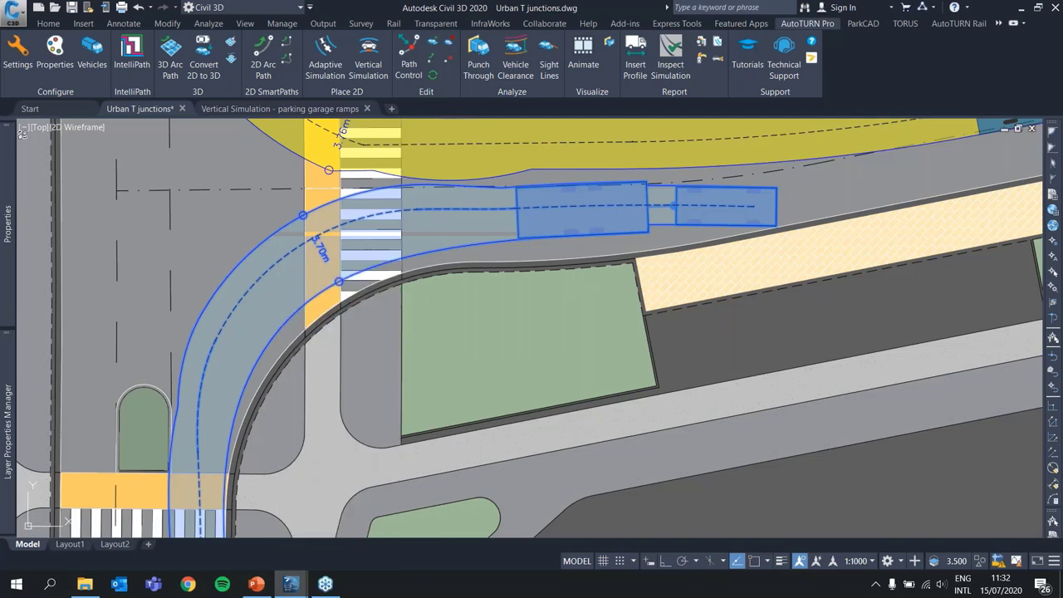
# Delete the whole car-with-caravan simulation that runs up the main road and into the side road.
pyautogui.scroll(-1, 478, 349)
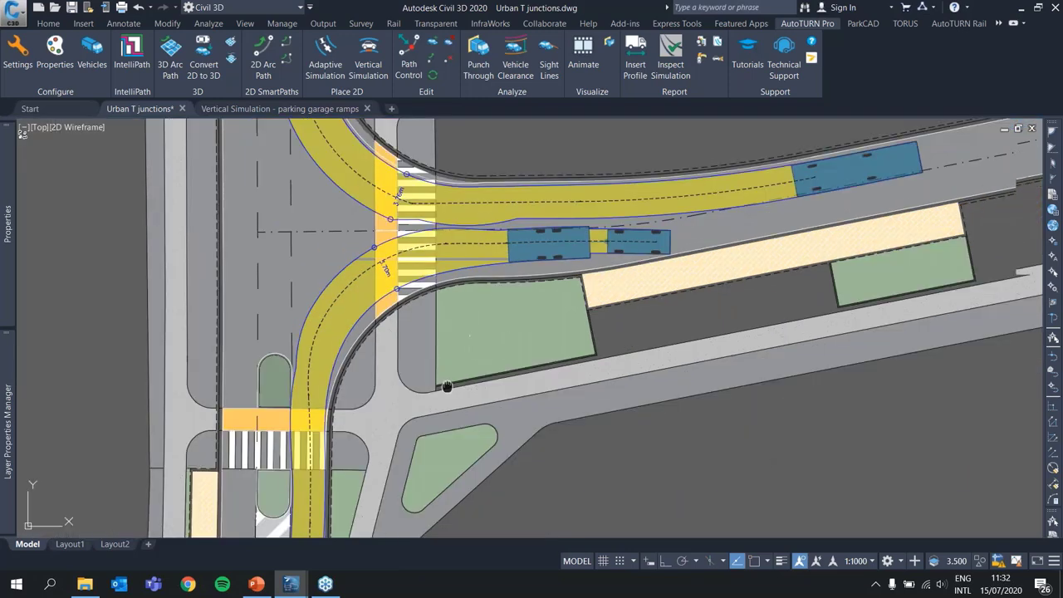
pyautogui.scroll(-2, 436, 370)
pyautogui.moveTo(414, 357); pyautogui.dragTo(417, 314, button='middle')
pyautogui.scroll(-1, 417, 314)
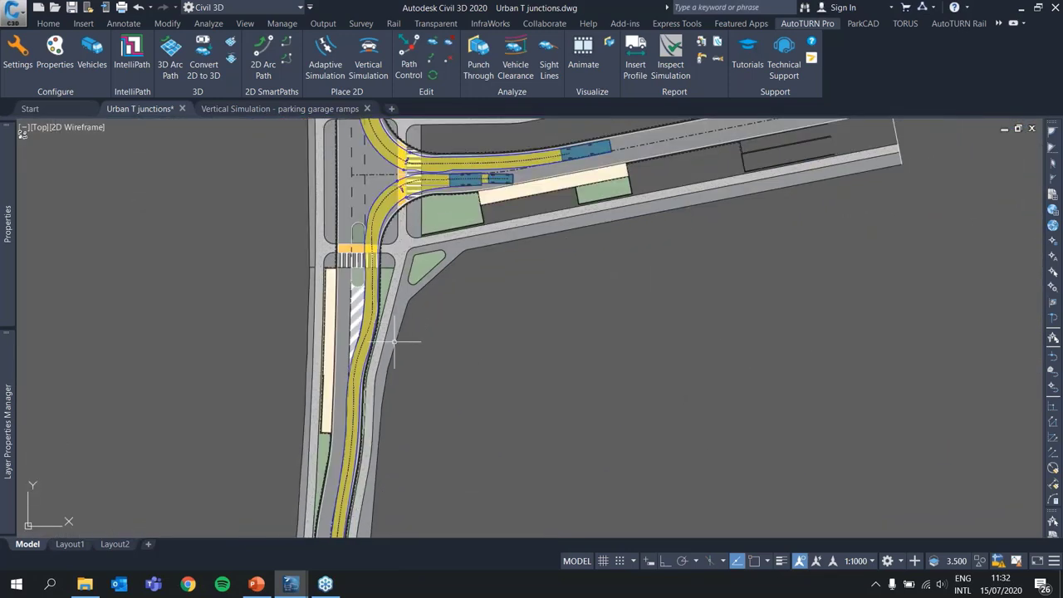
pyautogui.click(372, 306)
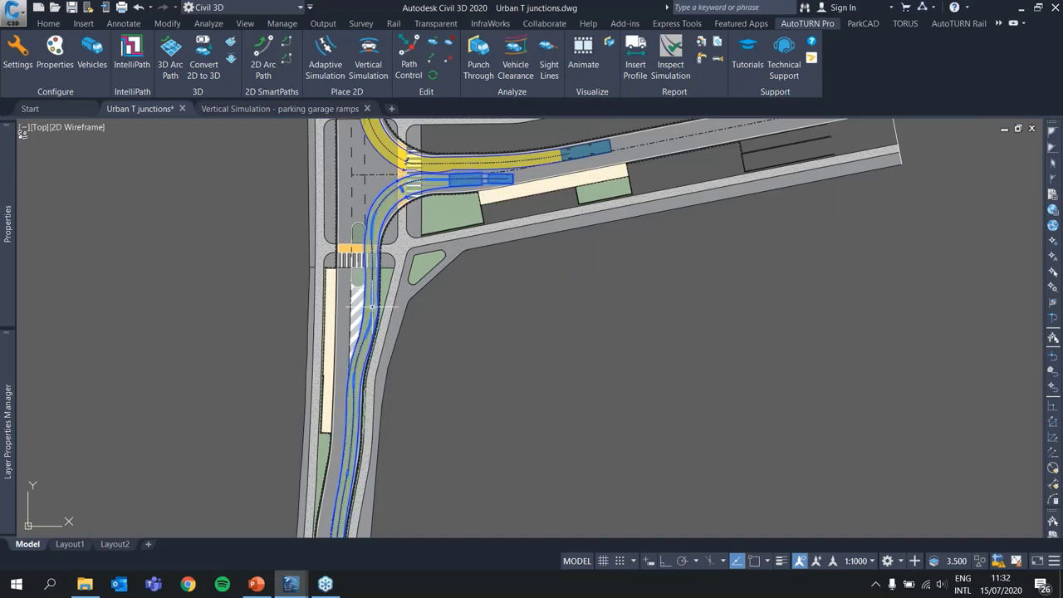
pyautogui.press('Delete')
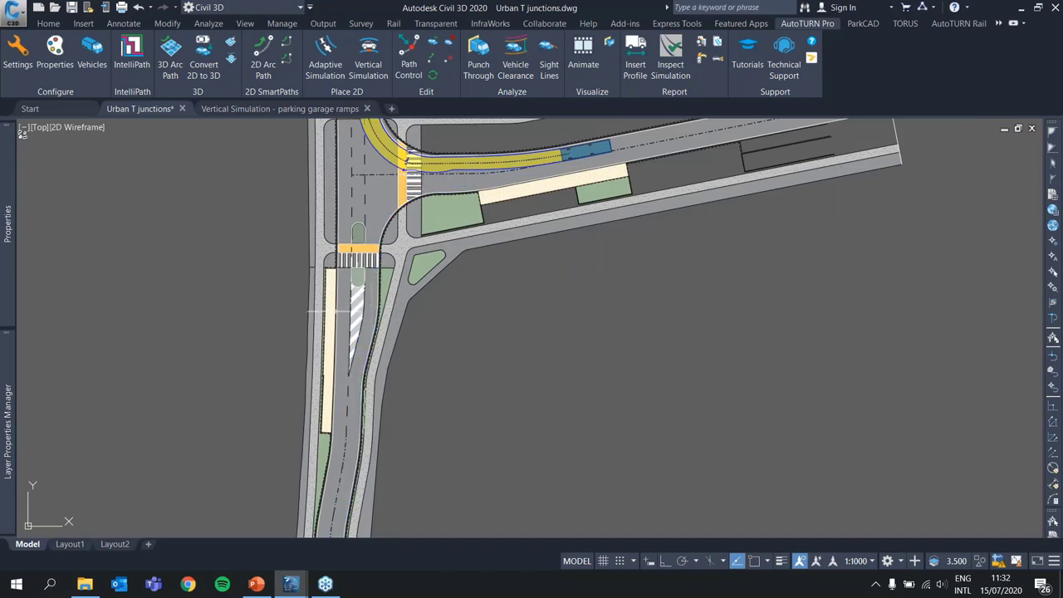
# Start a new 2D arc path, align the vehicle to the approach road's kerb line, and place it in the lane beside the hatched area's tip.
pyautogui.click(263, 58)
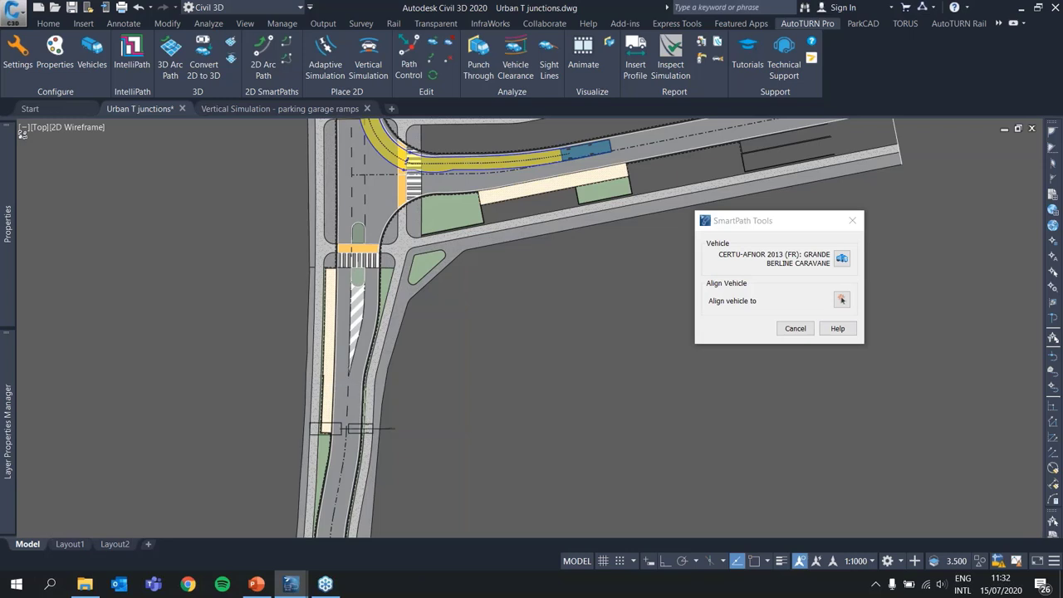
pyautogui.scroll(1, 357, 399)
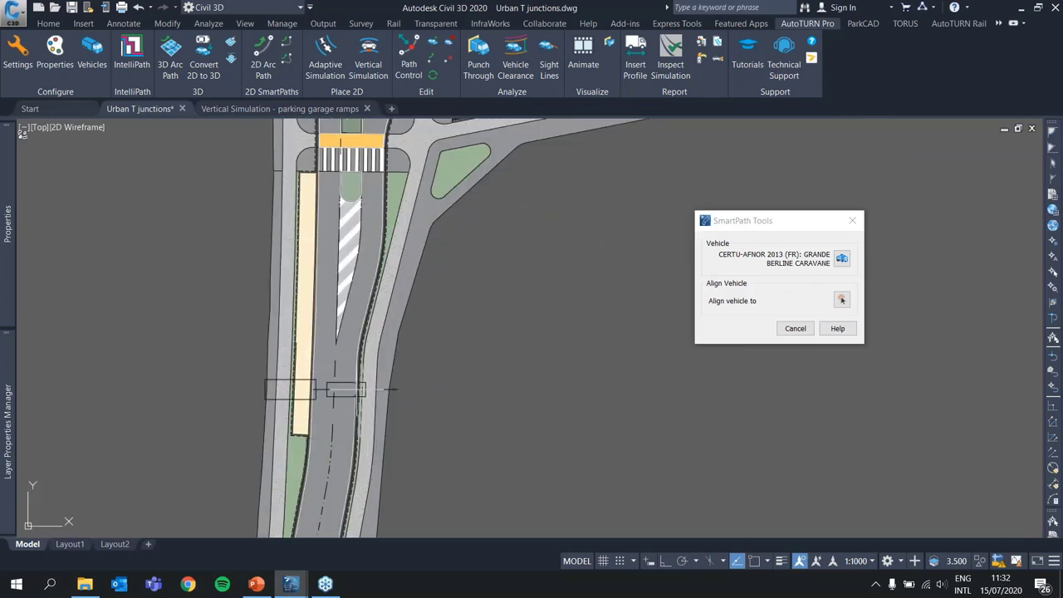
pyautogui.scroll(2, 344, 368)
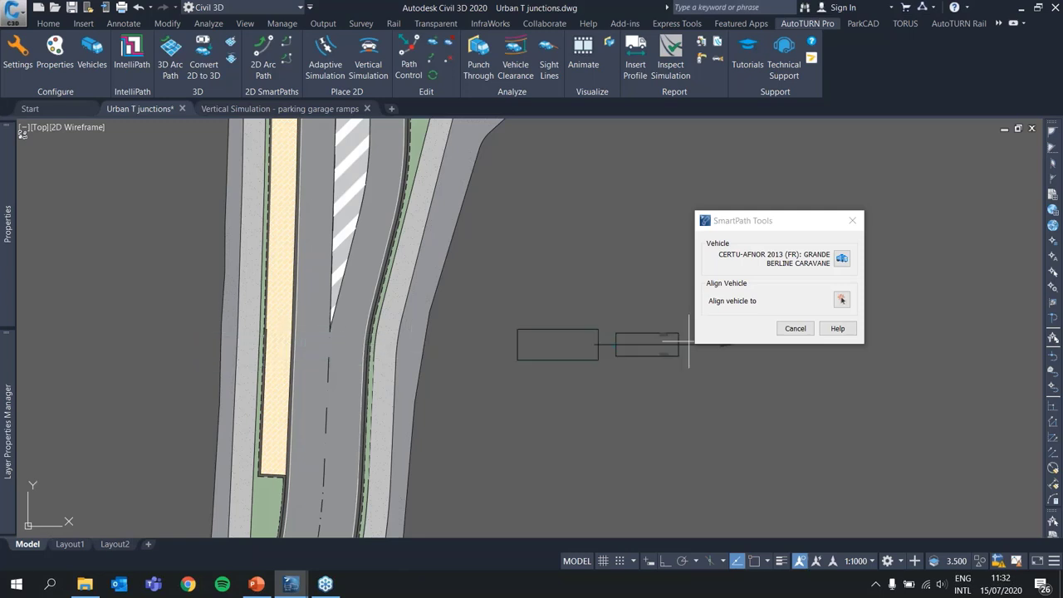
pyautogui.click(840, 301)
pyautogui.scroll(3, 357, 396)
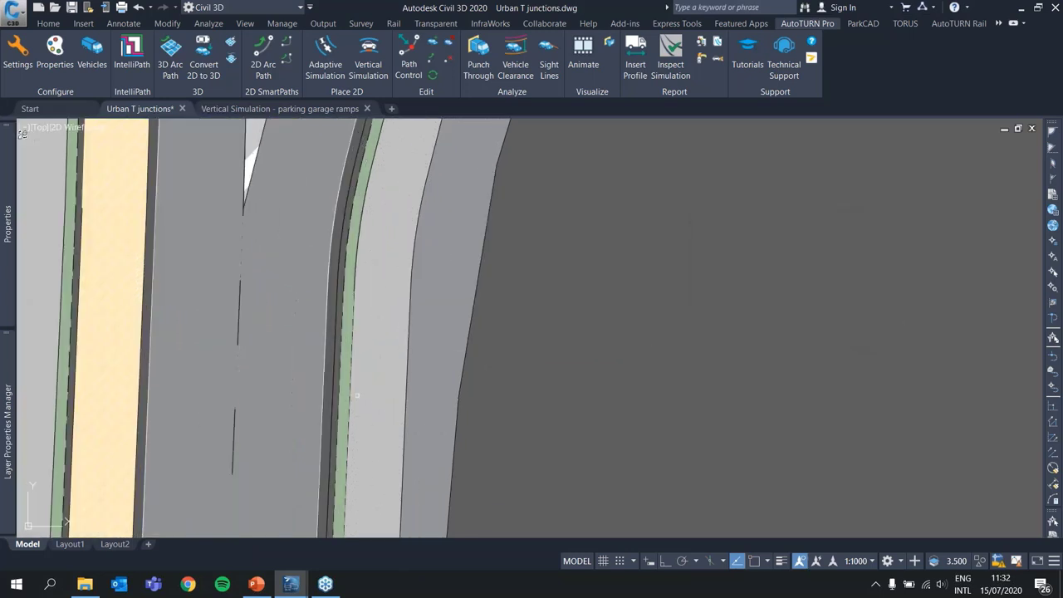
pyautogui.click(327, 275)
pyautogui.scroll(-1, 327, 274)
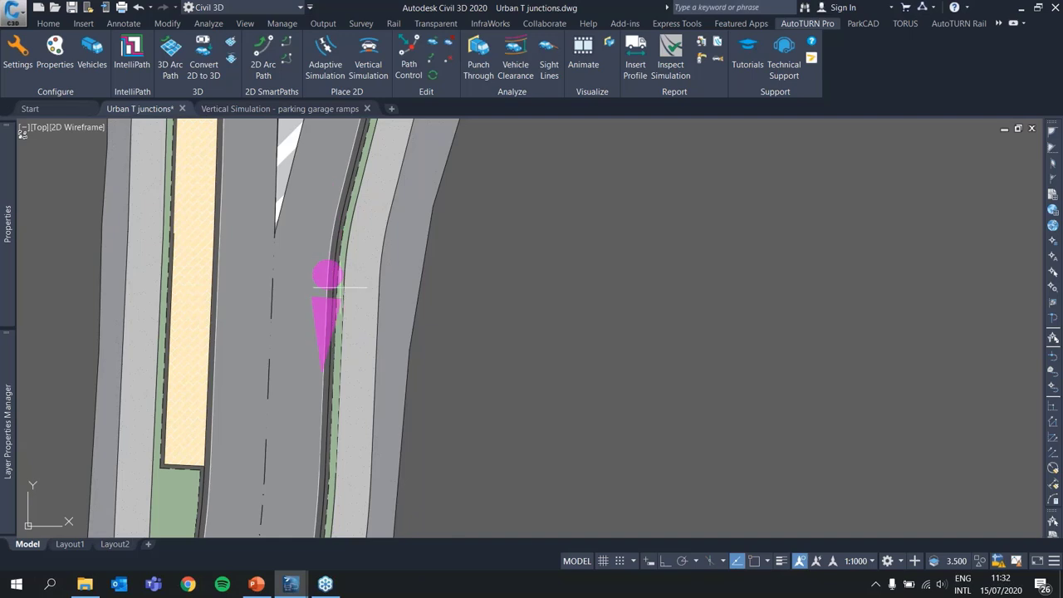
pyautogui.click(332, 258)
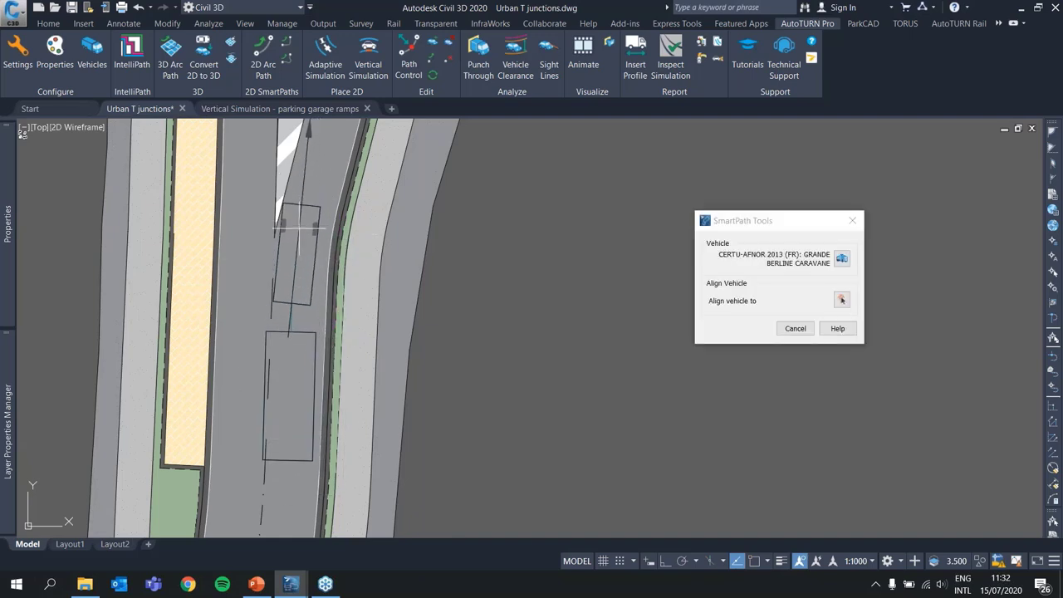
pyautogui.moveTo(304, 222); pyautogui.dragTo(292, 275, button='middle')
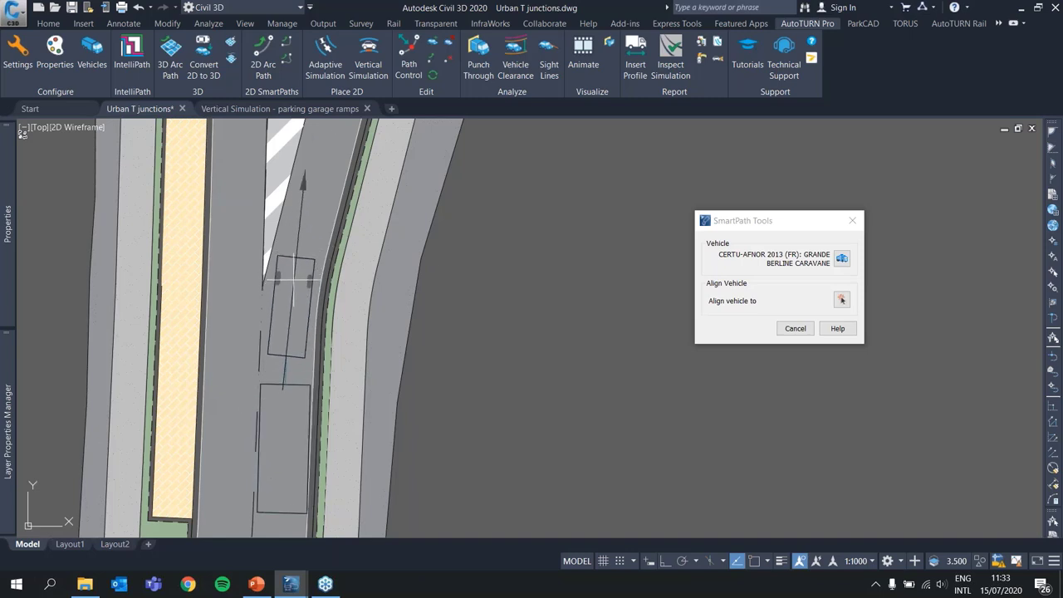
pyautogui.click(293, 280)
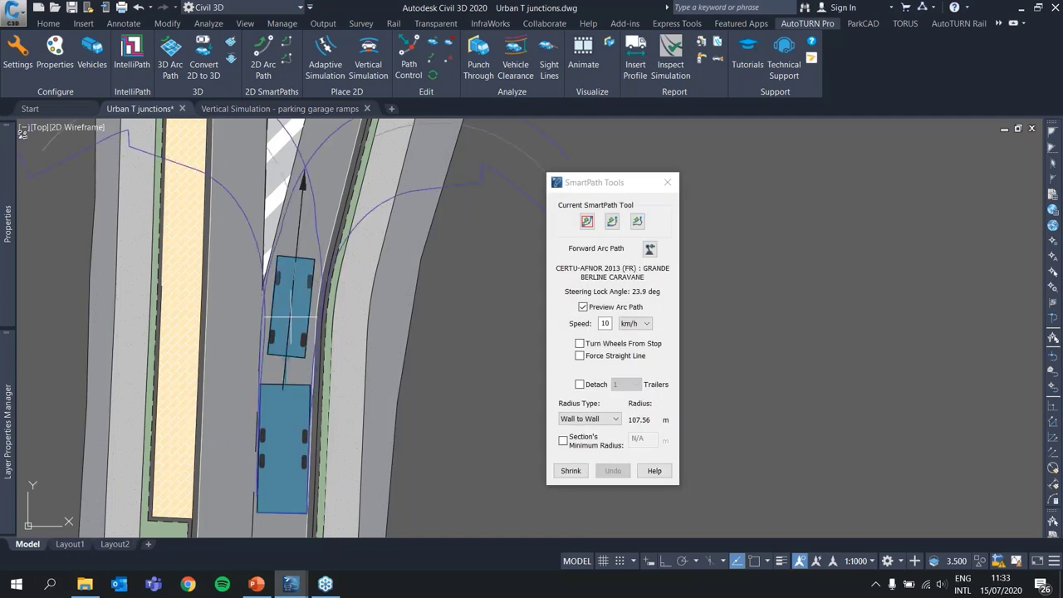
# Preview the vehicle's forward and reverse arc paths from its starting position on the approach road.
pyautogui.moveTo(291, 316); pyautogui.dragTo(305, 251, button='middle')
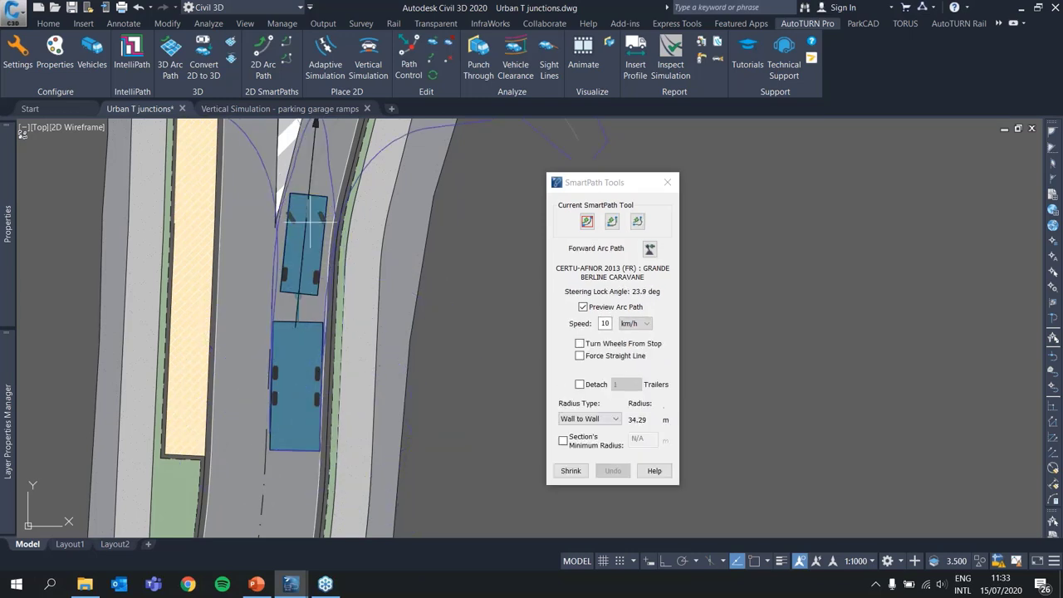
pyautogui.click(309, 220)
pyautogui.moveTo(323, 182); pyautogui.dragTo(321, 300, button='middle')
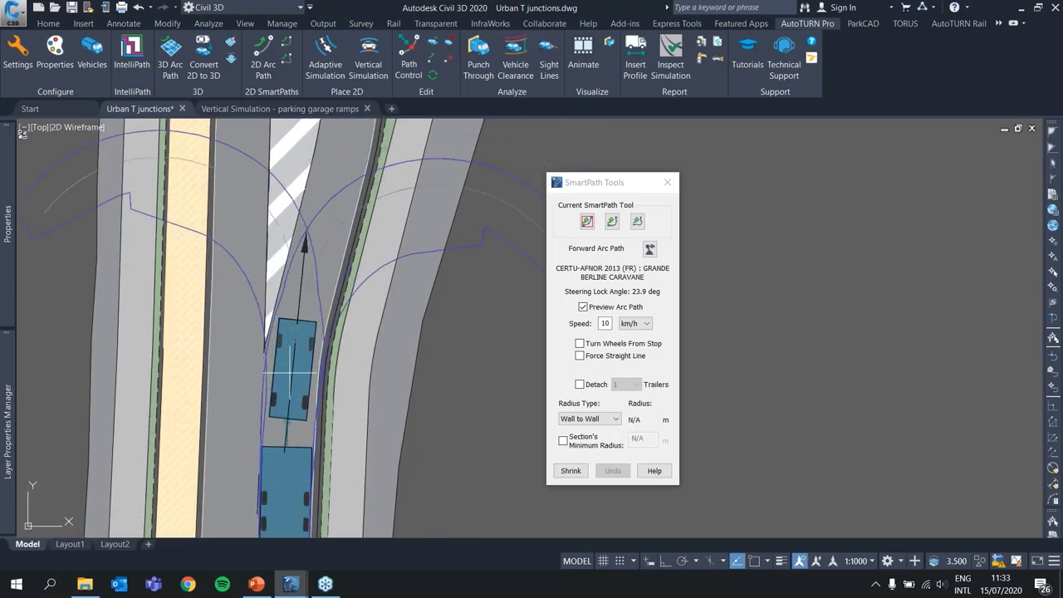
pyautogui.moveTo(290, 371); pyautogui.dragTo(309, 303, button='middle')
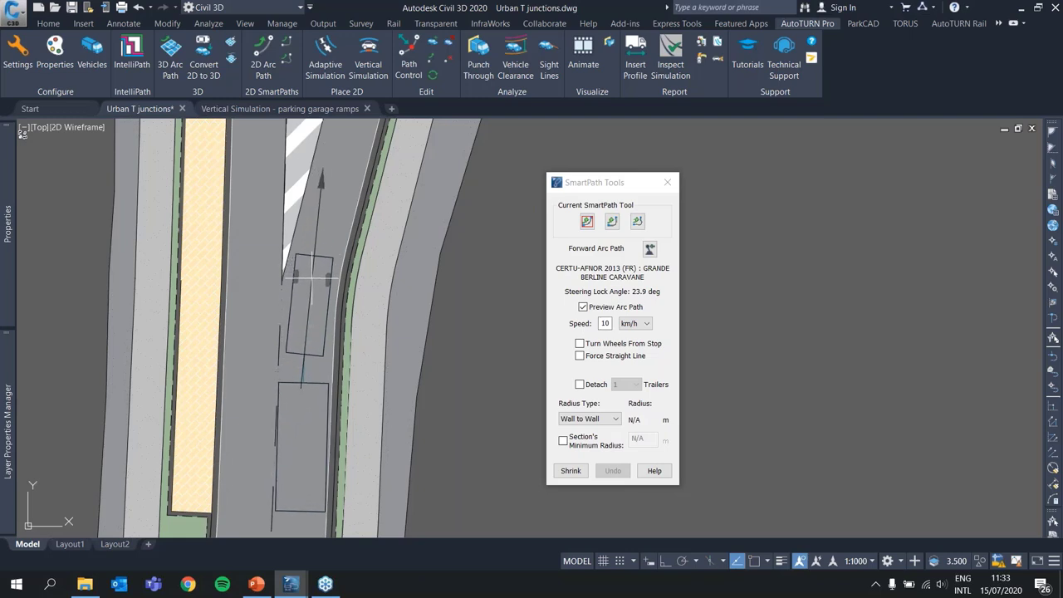
pyautogui.click(311, 281)
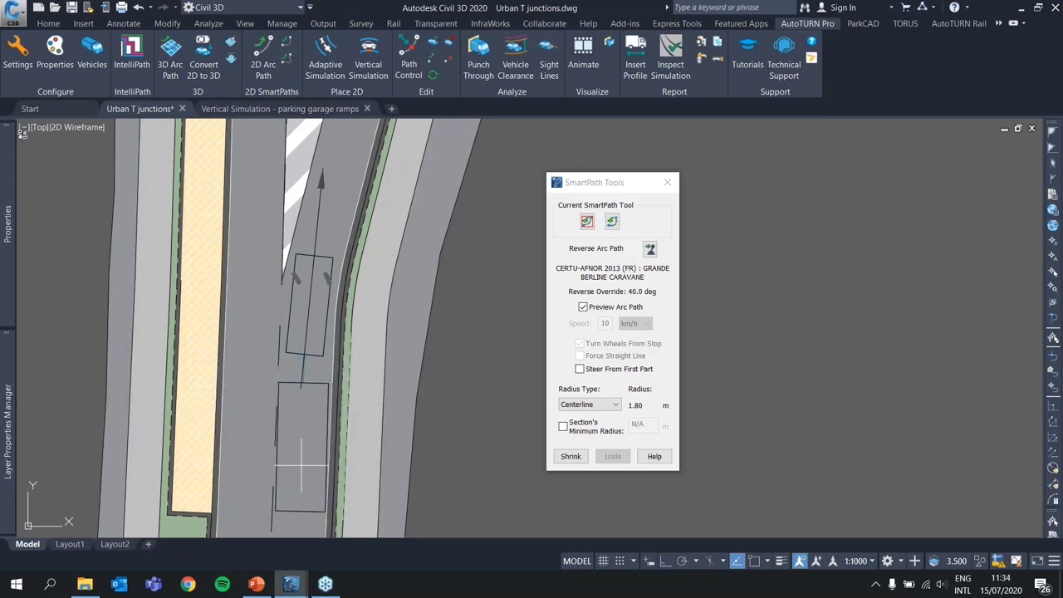
pyautogui.click(302, 466)
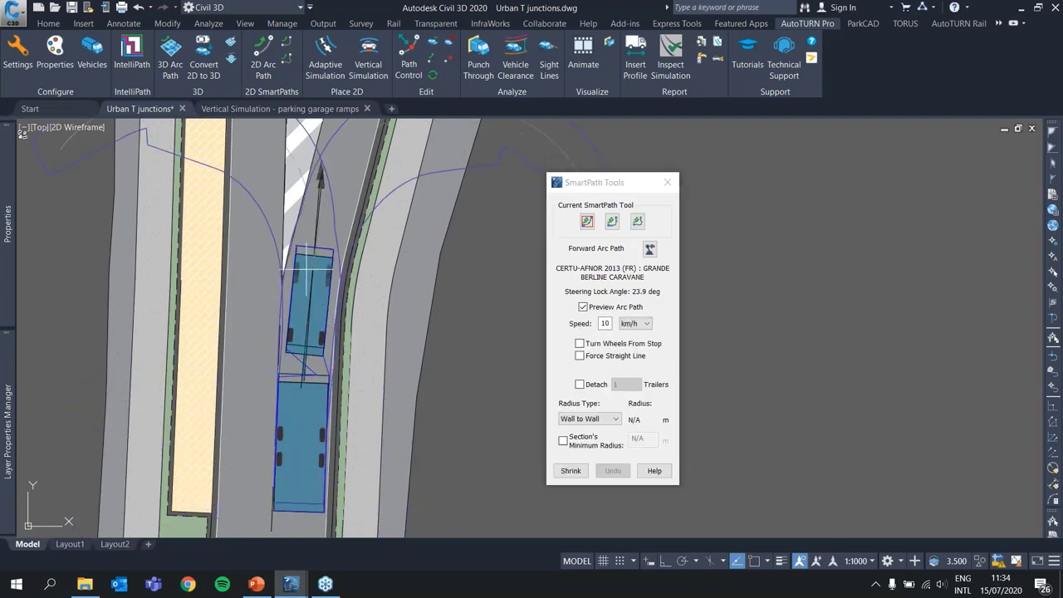
# Drive the vehicle forward along the lane beside the hatched area towards the first zebra crossing.
pyautogui.moveTo(334, 241); pyautogui.dragTo(309, 299, button='middle')
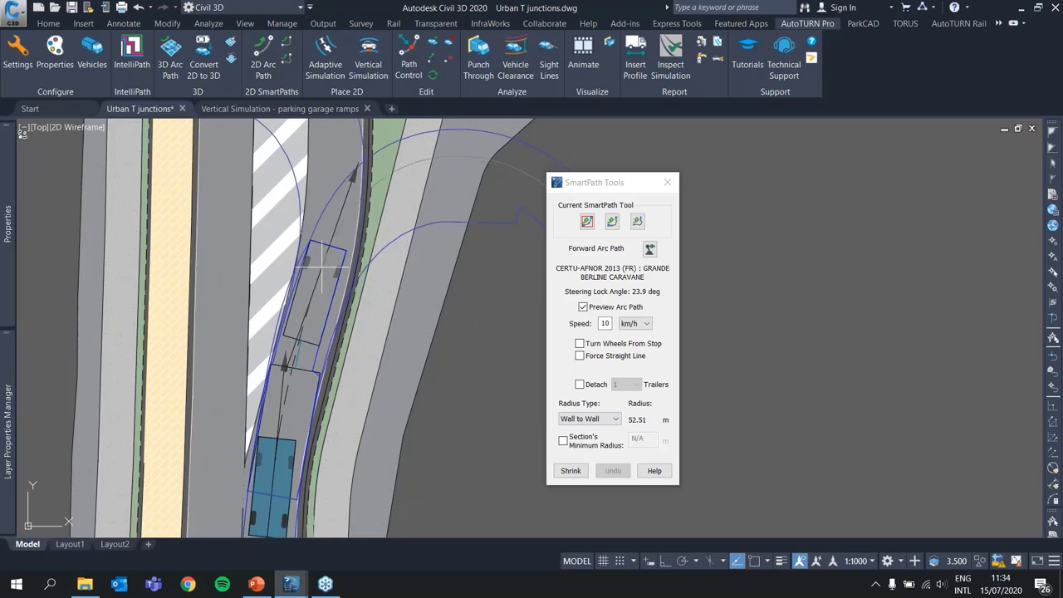
pyautogui.click(322, 266)
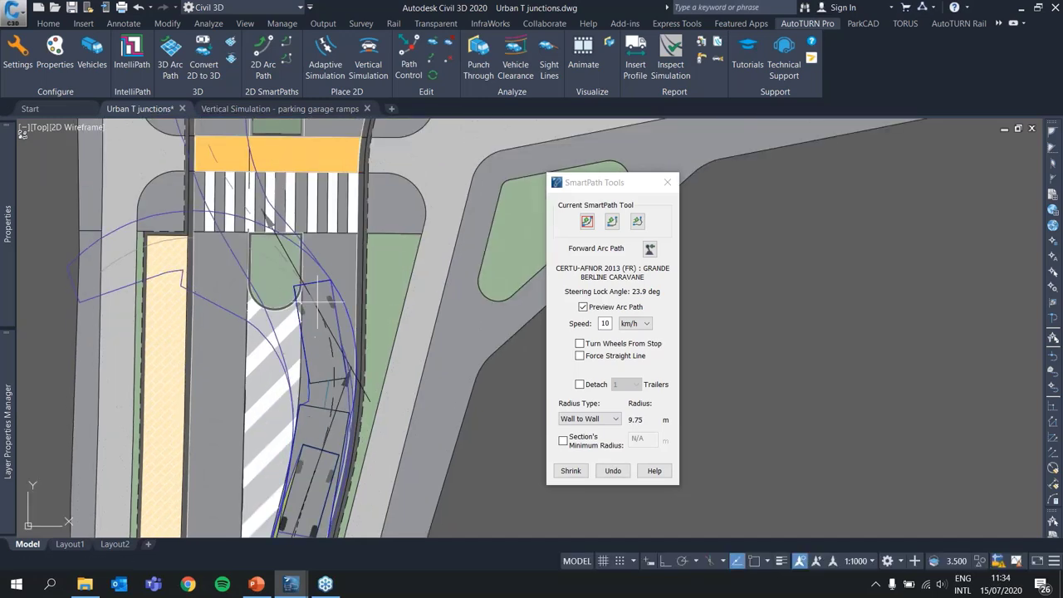
pyautogui.click(336, 349)
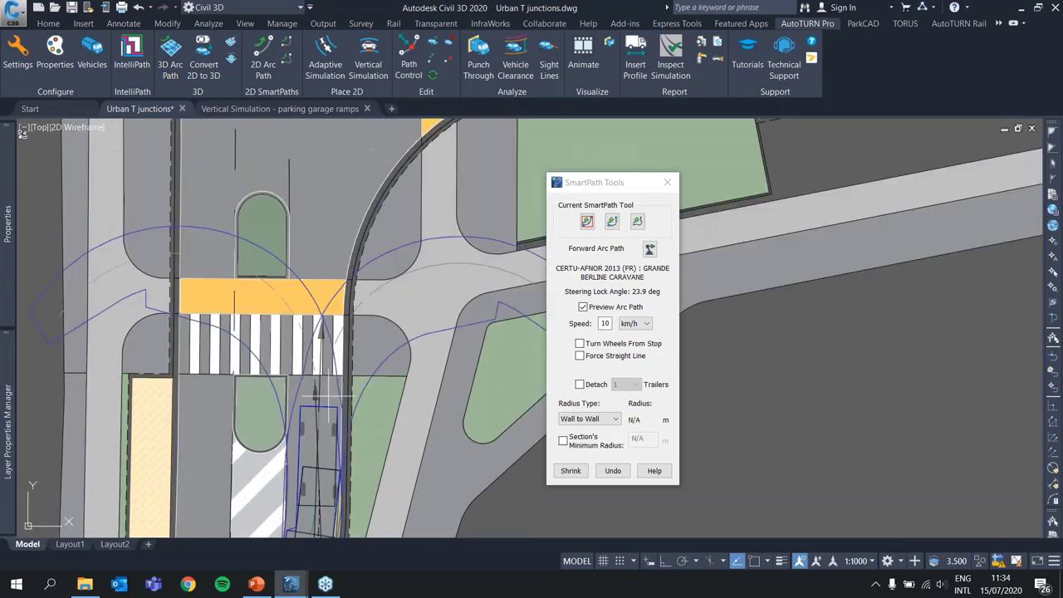
pyautogui.scroll(-4, 330, 248)
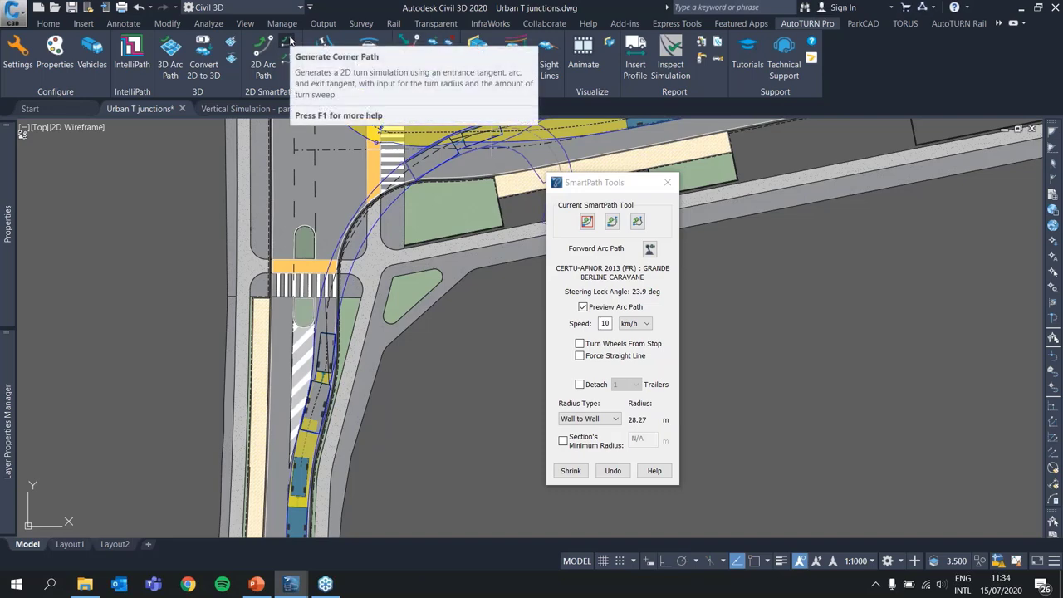
# Switch to Generate Corner Path and set the sweep to 45 degrees.
pyautogui.click(289, 41)
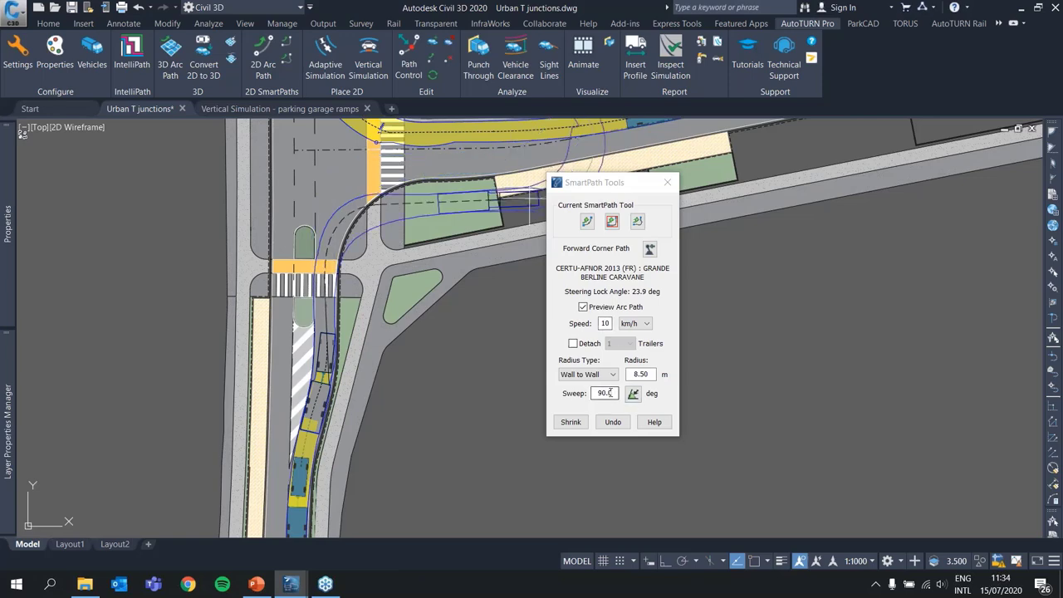
pyautogui.moveTo(611, 393); pyautogui.dragTo(584, 396)
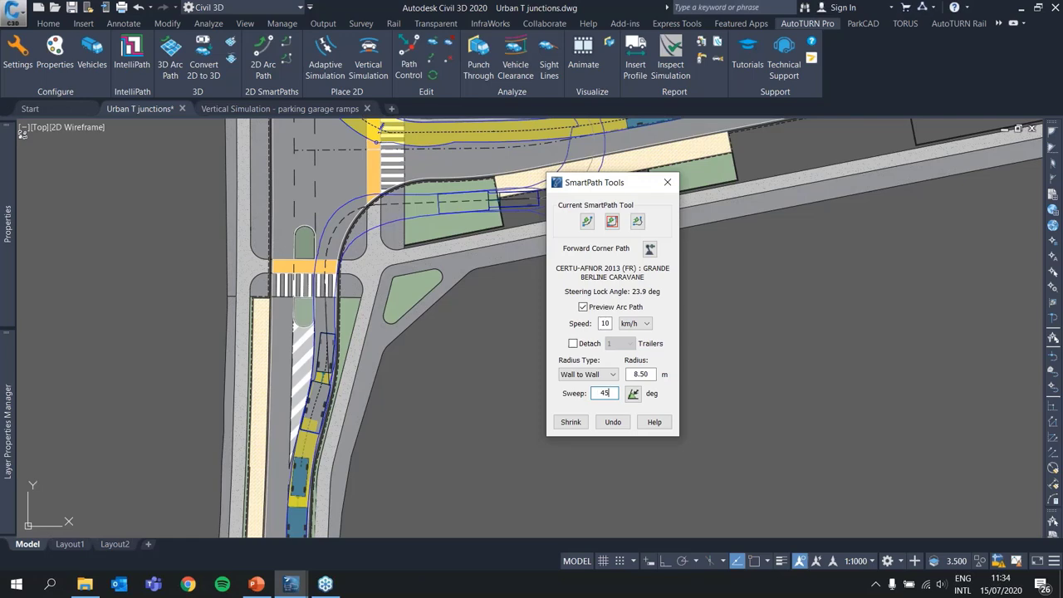
pyautogui.write('45')
pyautogui.press('Return')
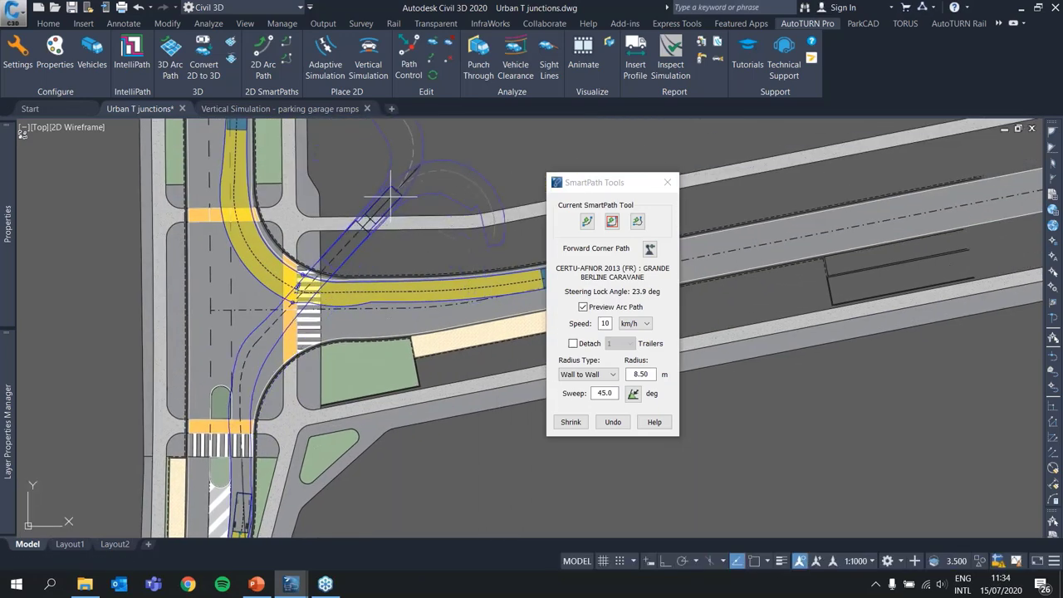
# Pick the corner path's sweep angle from the drawing to follow the side road, giving 91.6 degrees.
pyautogui.click(633, 395)
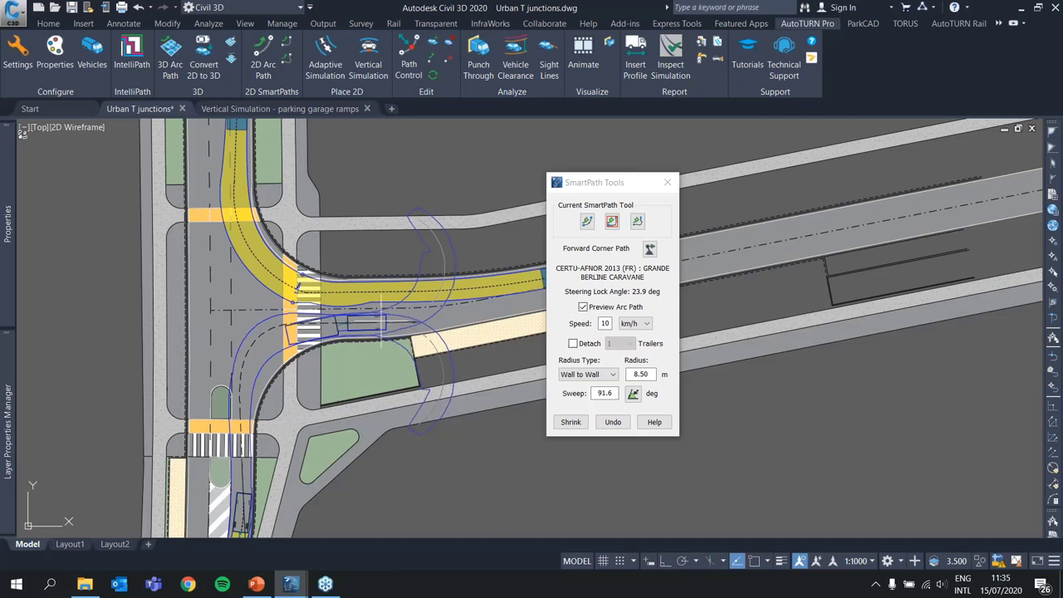
pyautogui.scroll(2, 390, 322)
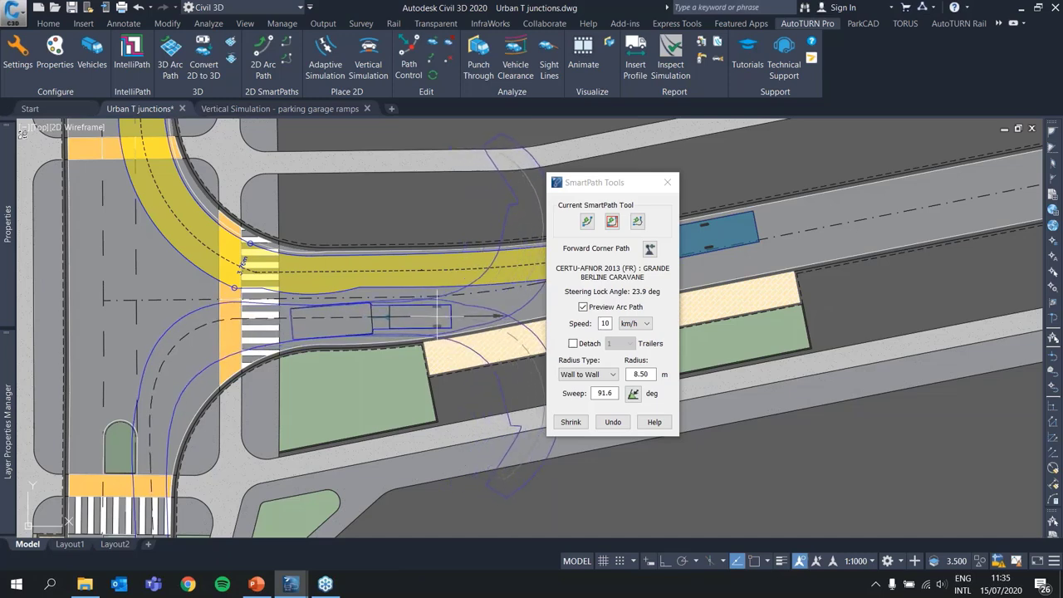
# Place the 91.6-degree corner turn into the side road, and extend and finish it with a forward arc path alongside the hatched strip.
pyautogui.click(438, 316)
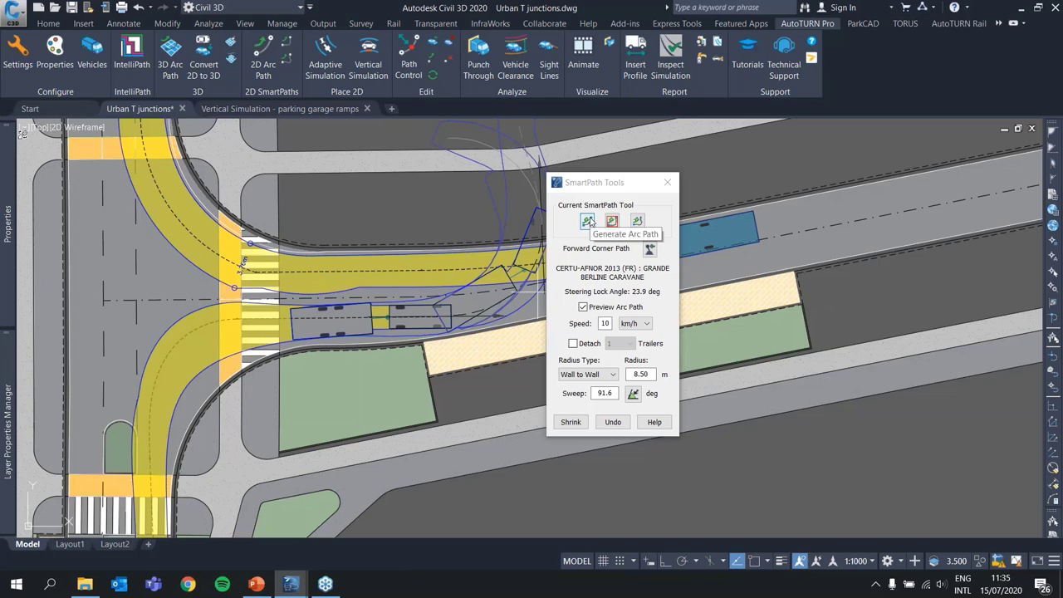
pyautogui.click(587, 220)
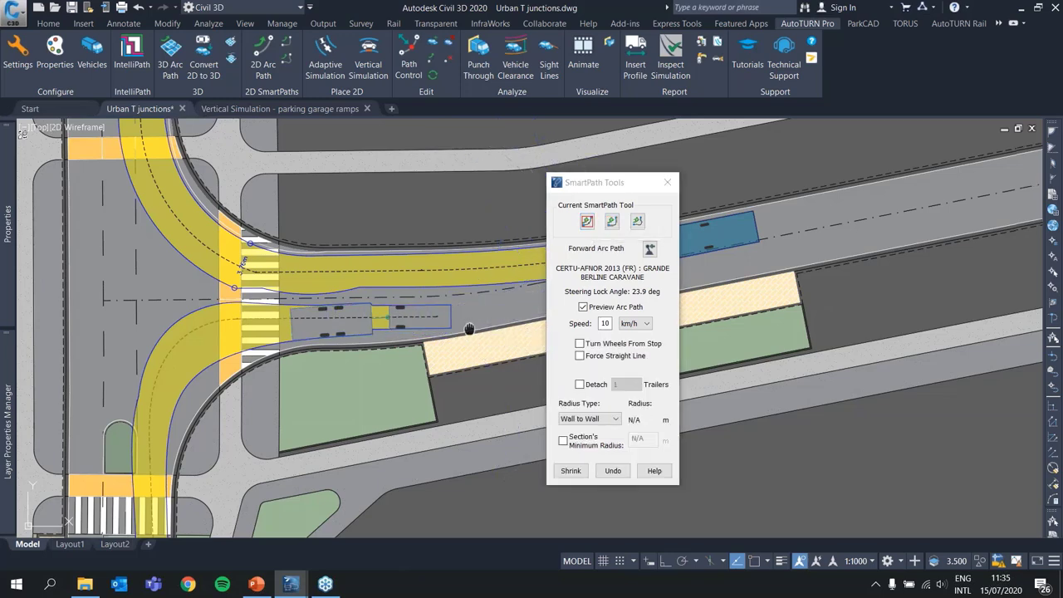
pyautogui.moveTo(554, 300); pyautogui.dragTo(229, 296, button='middle')
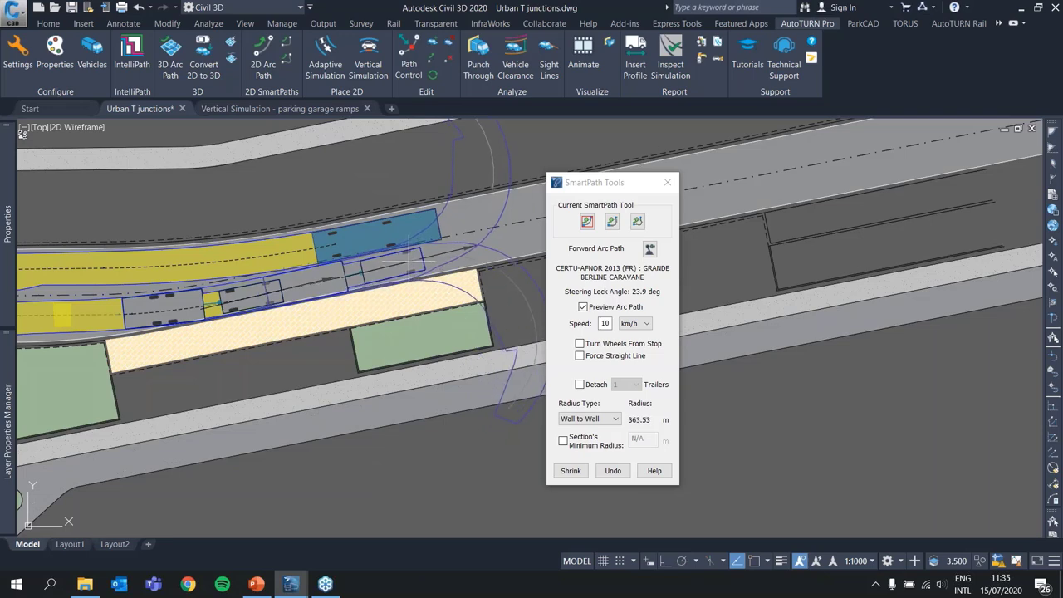
pyautogui.click(408, 260)
pyautogui.press('Return')
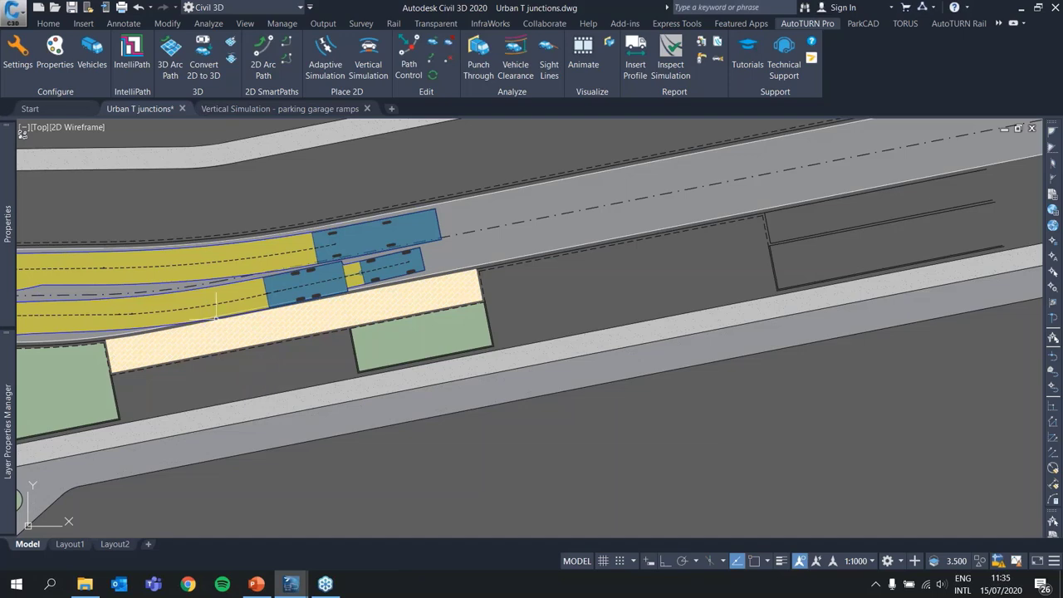
# Use Path Control on the car-and-caravan path and start adjusting the offsets of its corner turn at the junction.
pyautogui.moveTo(273, 374); pyautogui.dragTo(672, 360, button='middle')
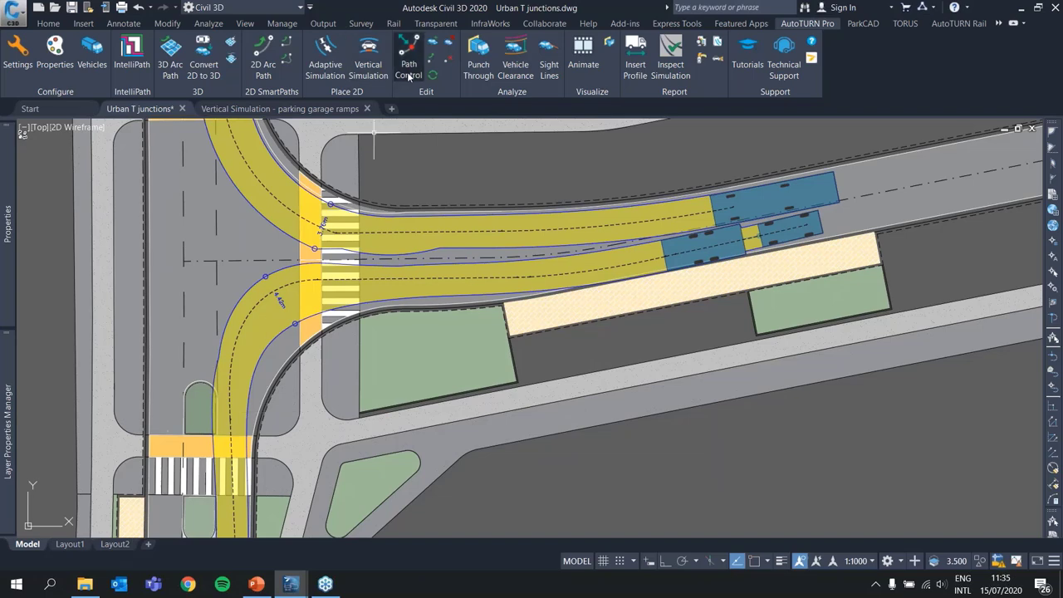
pyautogui.click(249, 324)
pyautogui.scroll(-2, 262, 358)
pyautogui.moveTo(279, 429); pyautogui.dragTo(312, 236, button='middle')
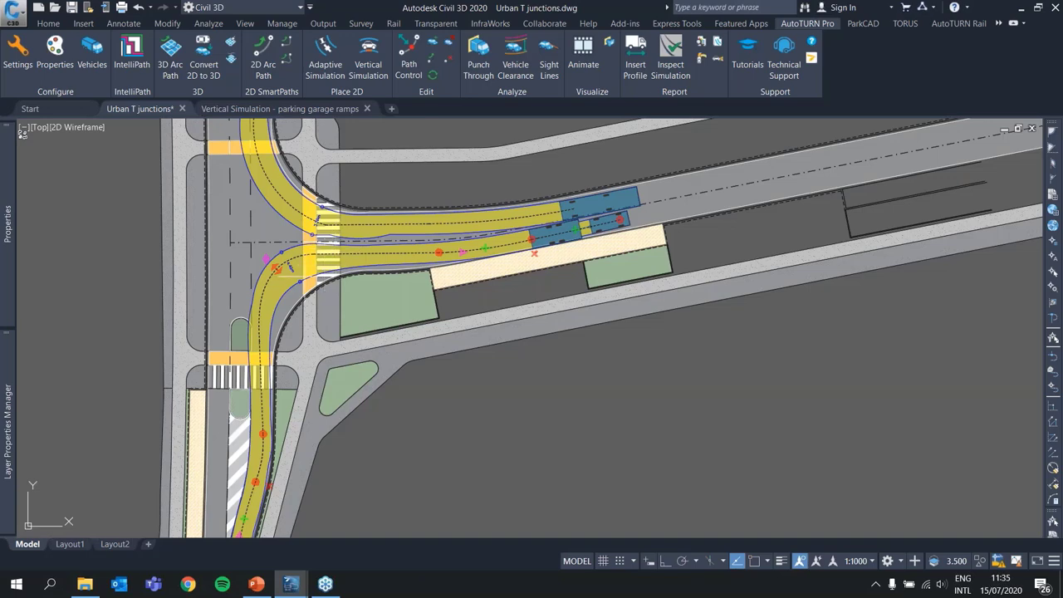
pyautogui.scroll(4, 307, 279)
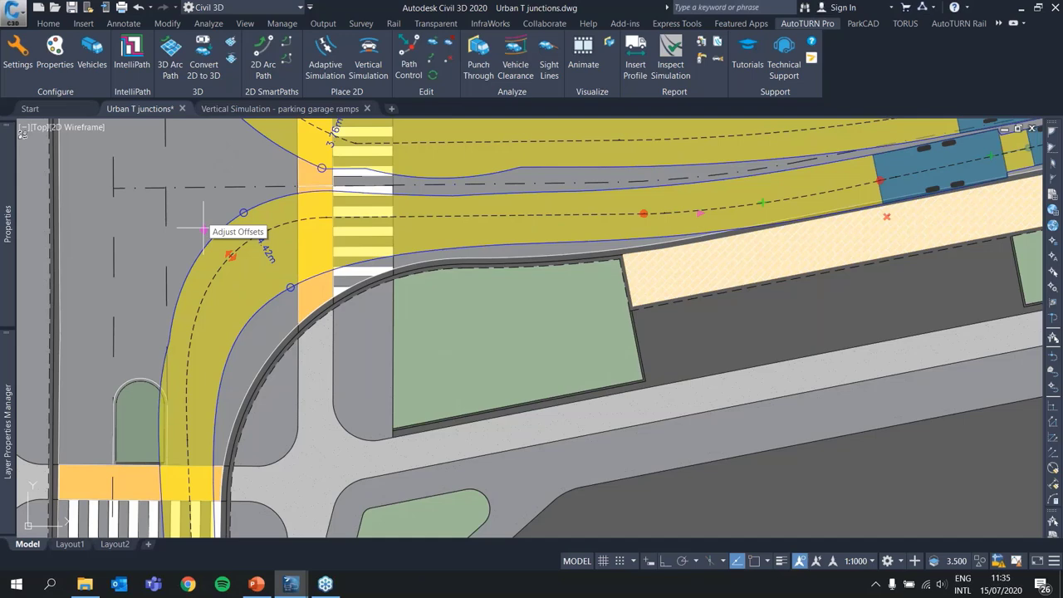
pyautogui.click(203, 230)
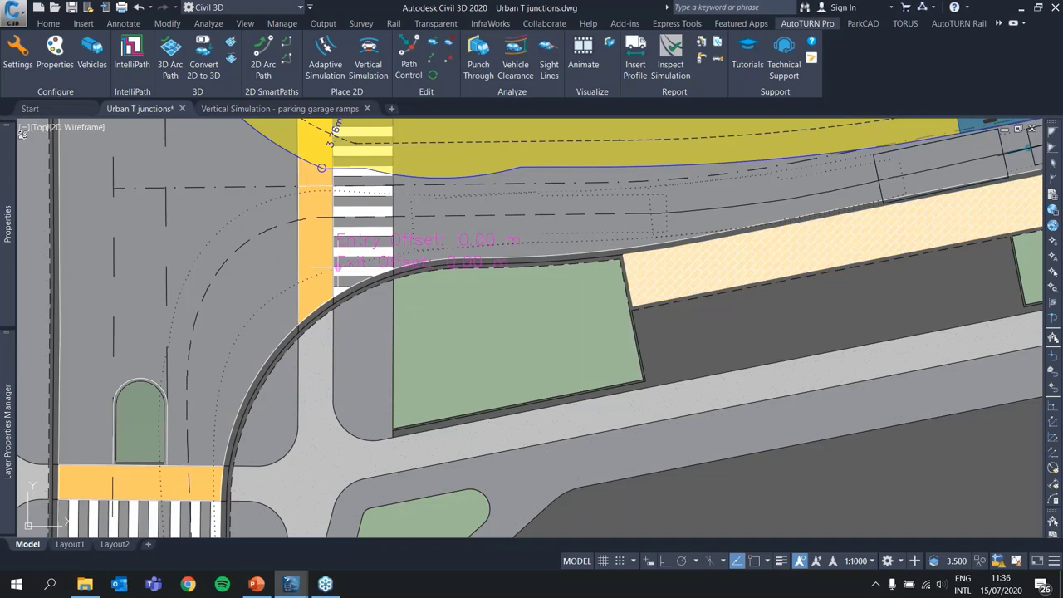
# Set the caravan turn's entry and exit offsets to 0.00 m and adjust its corner radius to about 11.59 m.
pyautogui.click(336, 264)
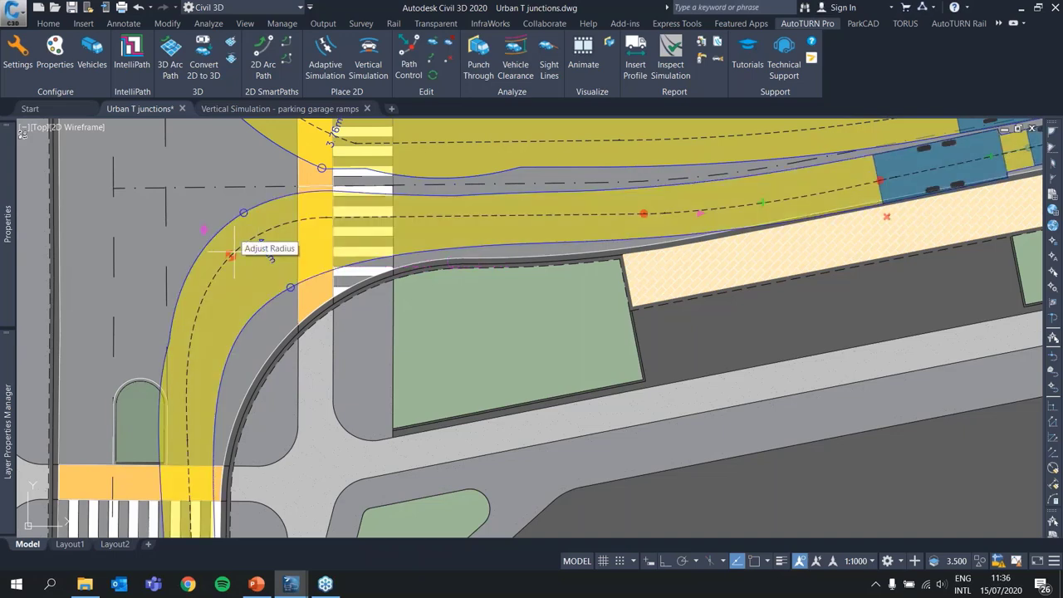
pyautogui.click(229, 255)
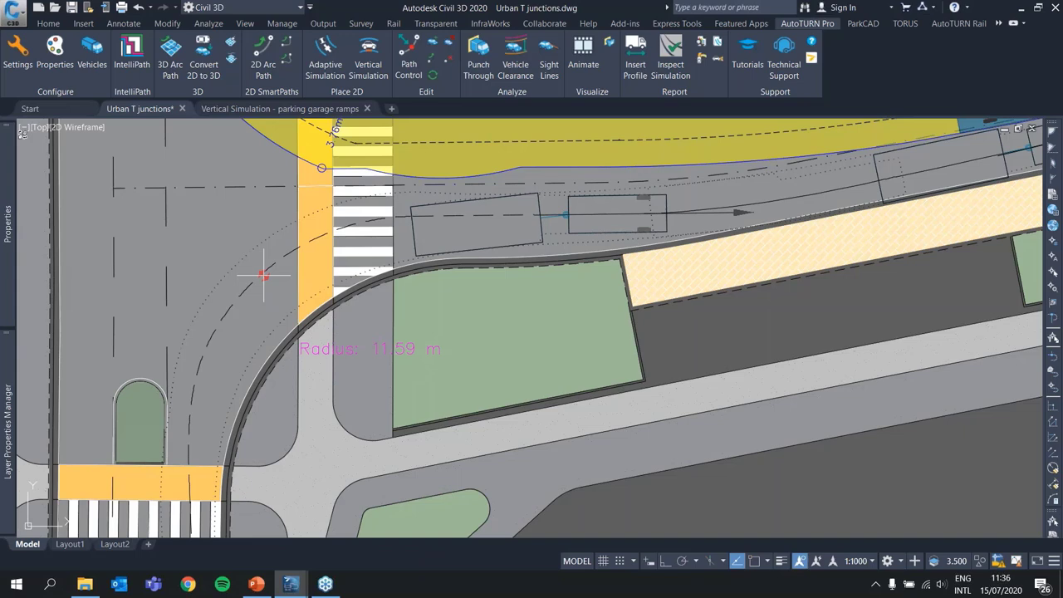
pyautogui.click(263, 275)
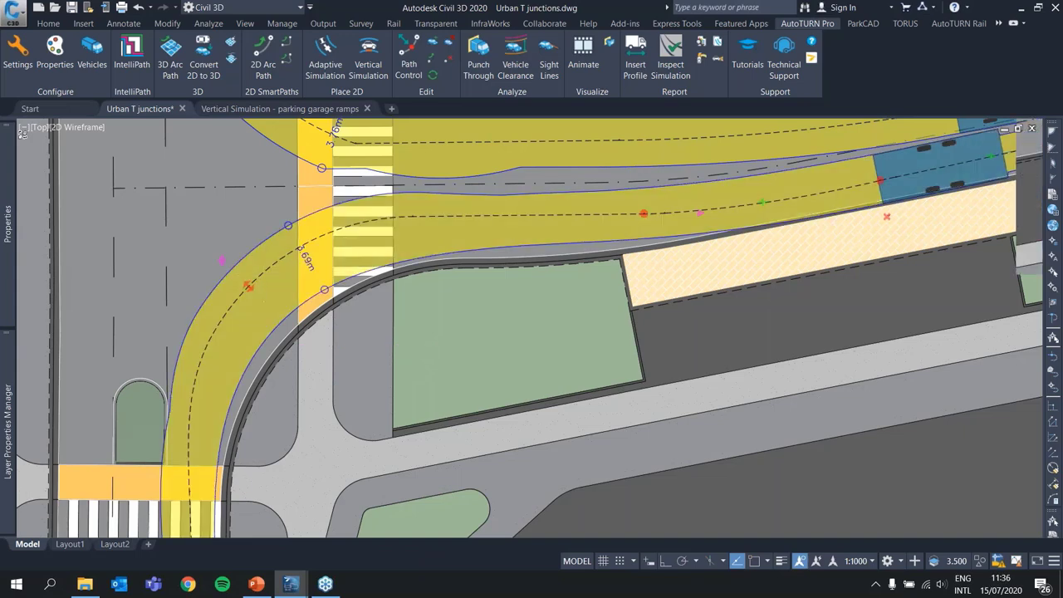
# Extend the car-and-caravan path farther along the eastern side road, beyond the beige parking strip.
pyautogui.scroll(-3, 283, 193)
pyautogui.scroll(1, 283, 193)
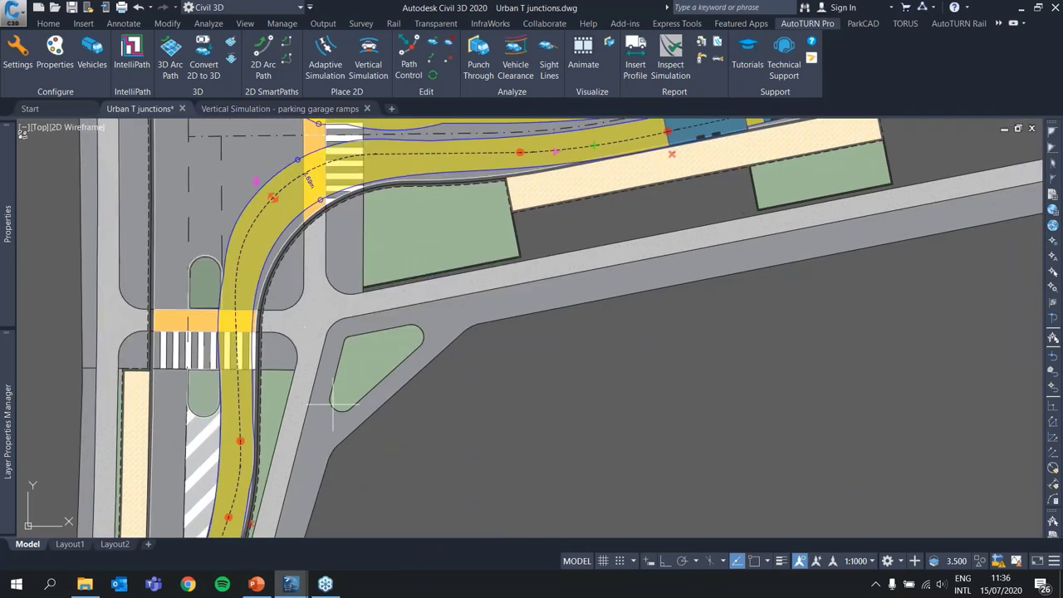
pyautogui.moveTo(415, 299); pyautogui.dragTo(374, 365, button='middle')
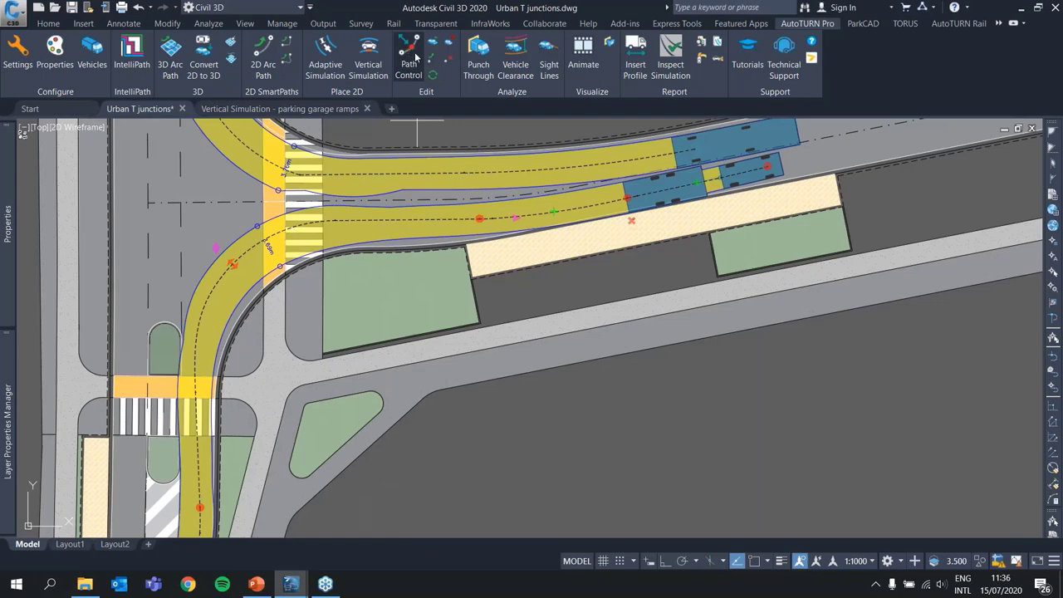
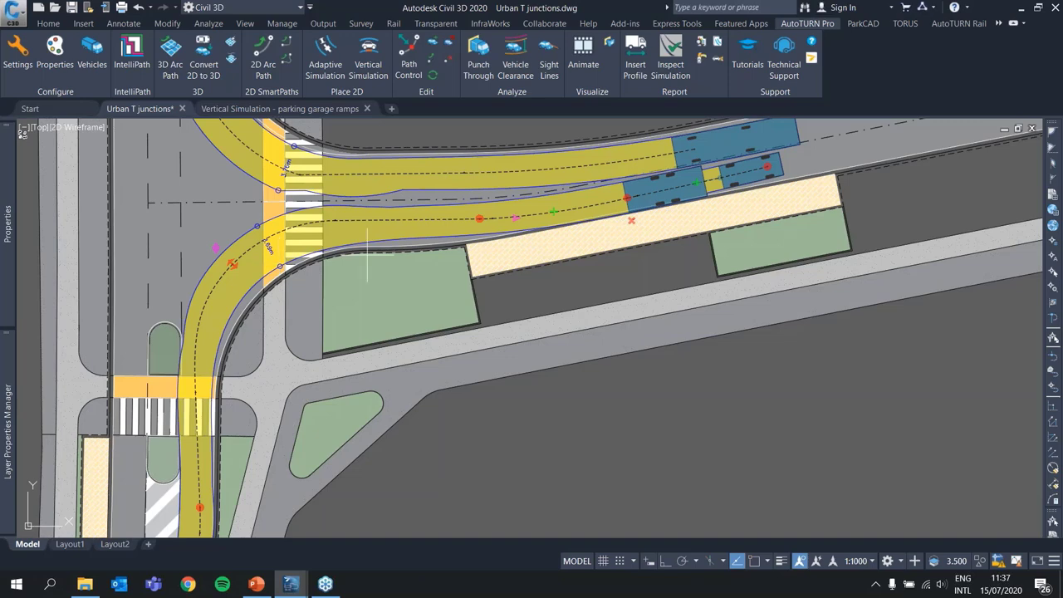
pyautogui.moveTo(526, 280); pyautogui.dragTo(262, 329, button='middle')
pyautogui.moveTo(507, 211); pyautogui.dragTo(810, 151)
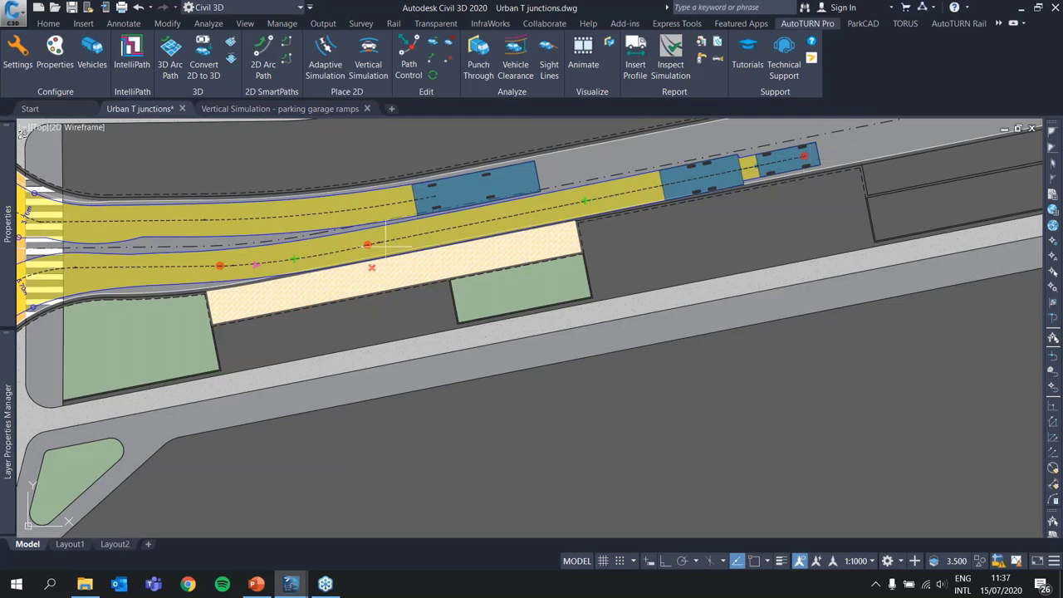
# Start a corner SmartPath and place the GRANDE BERLINE CARAVANE vehicle on the western side road, aligned to its centreline.
pyautogui.moveTo(308, 299); pyautogui.dragTo(609, 278, button='middle')
pyautogui.moveTo(392, 326); pyautogui.dragTo(400, 291, button='middle')
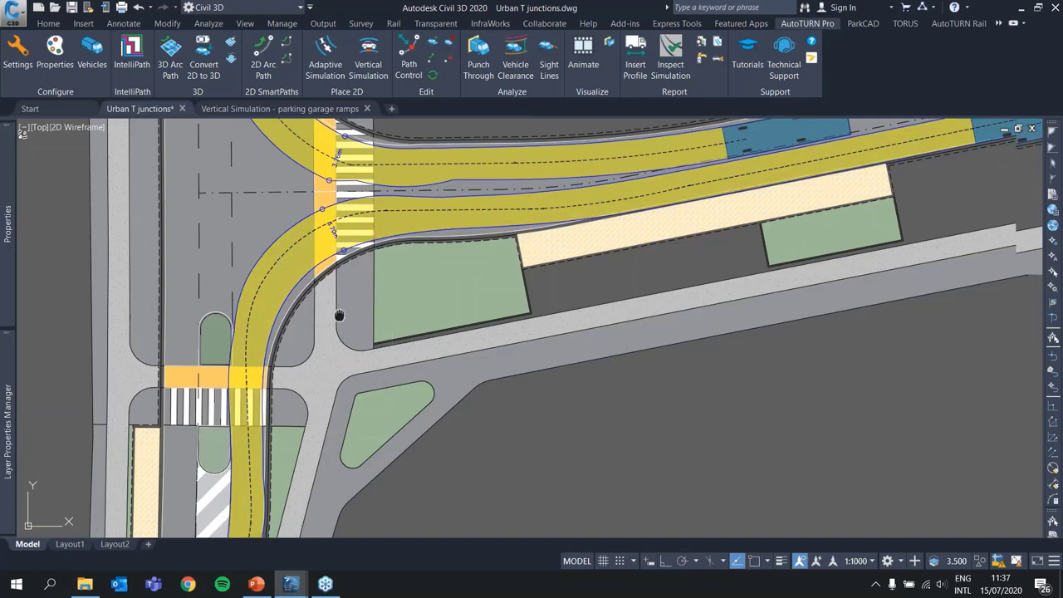
pyautogui.moveTo(340, 316)
pyautogui.mouseDown(button='middle')
pyautogui.moveTo(309, 449)
pyautogui.moveTo(284, 467)
pyautogui.moveTo(308, 373)
pyautogui.moveTo(309, 287)
pyautogui.moveTo(348, 459)
pyautogui.mouseUp(button='middle')
pyautogui.scroll(-3, 296, 368)
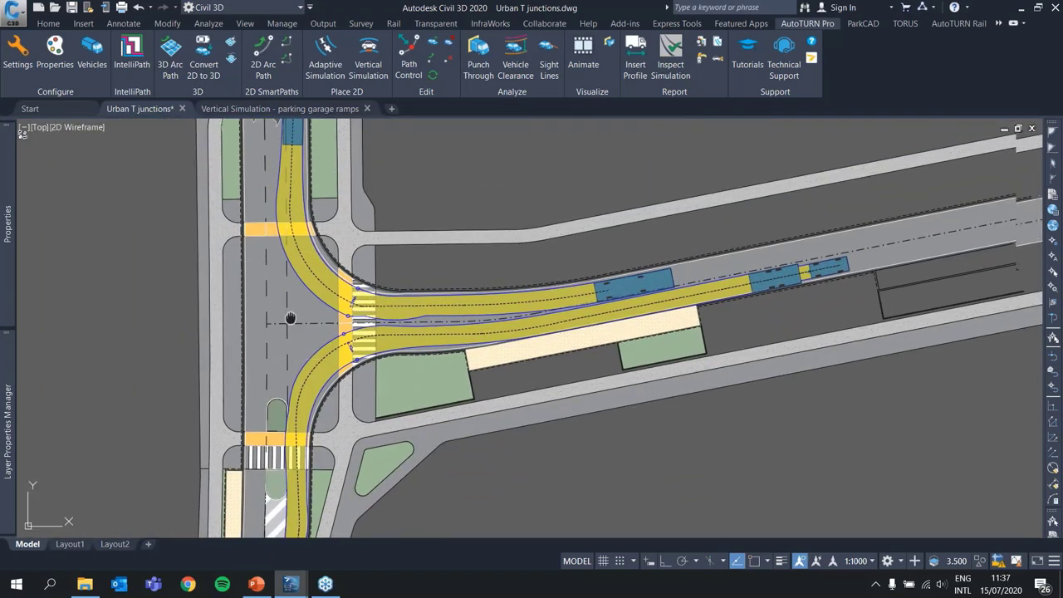
pyautogui.moveTo(290, 316); pyautogui.dragTo(311, 459, button='middle')
pyautogui.moveTo(292, 348); pyautogui.dragTo(389, 526, button='middle')
pyautogui.scroll(2, 250, 305)
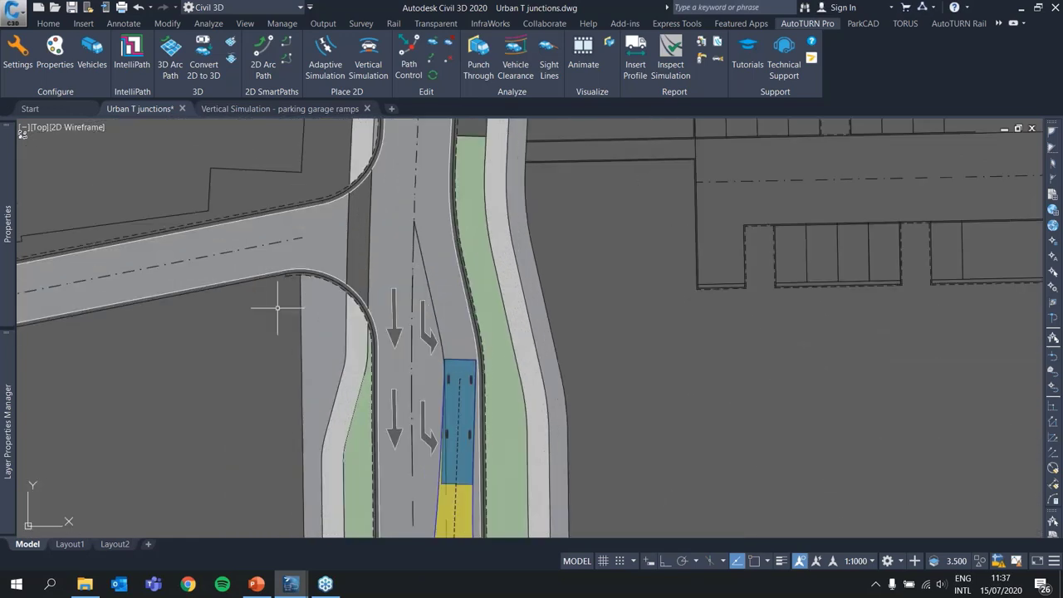
pyautogui.click(285, 59)
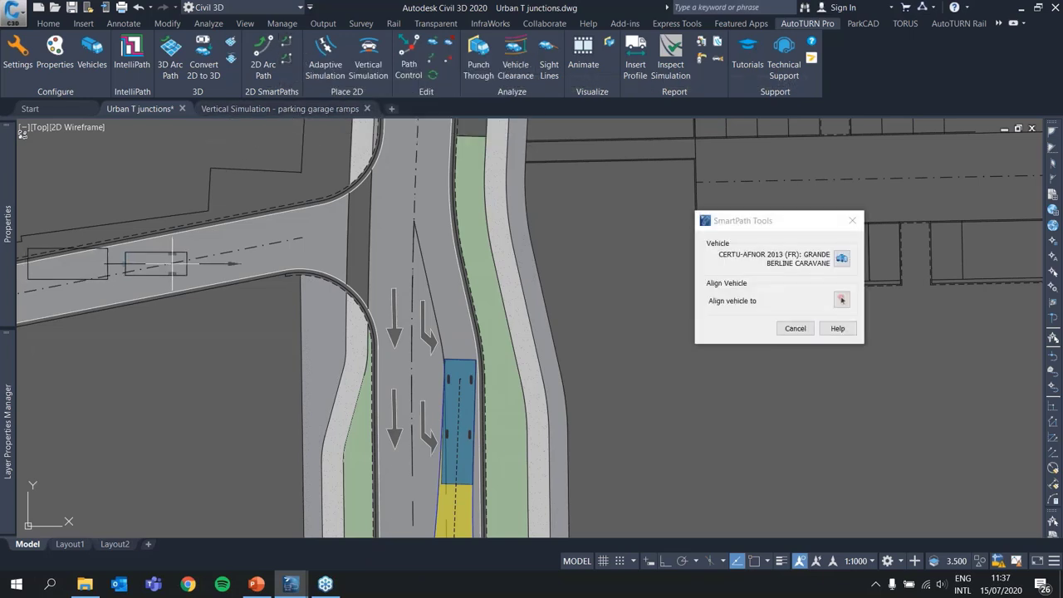
pyautogui.moveTo(197, 266); pyautogui.dragTo(261, 266, button='middle')
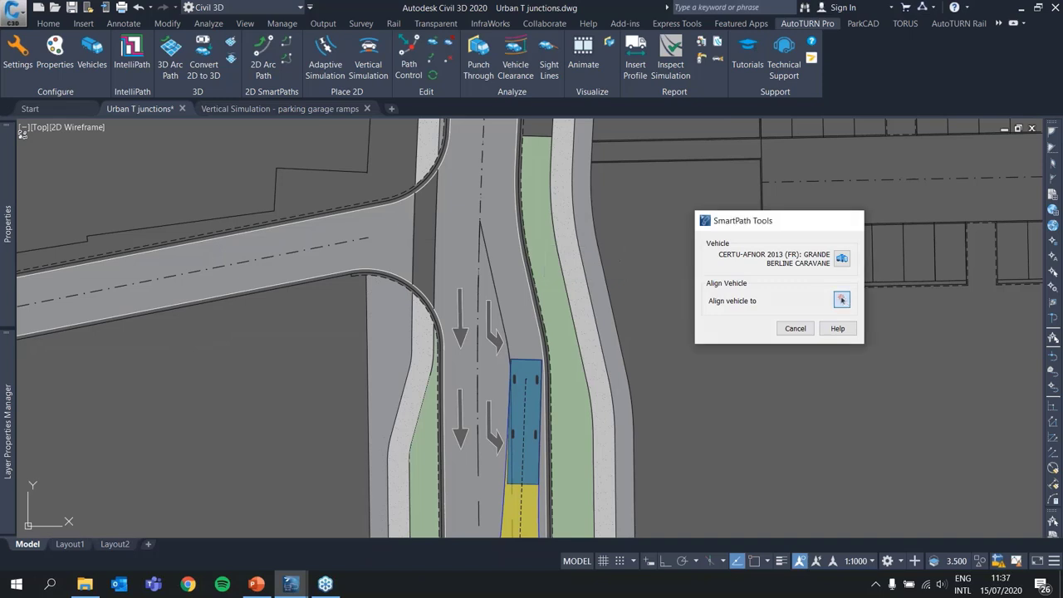
pyautogui.click(842, 299)
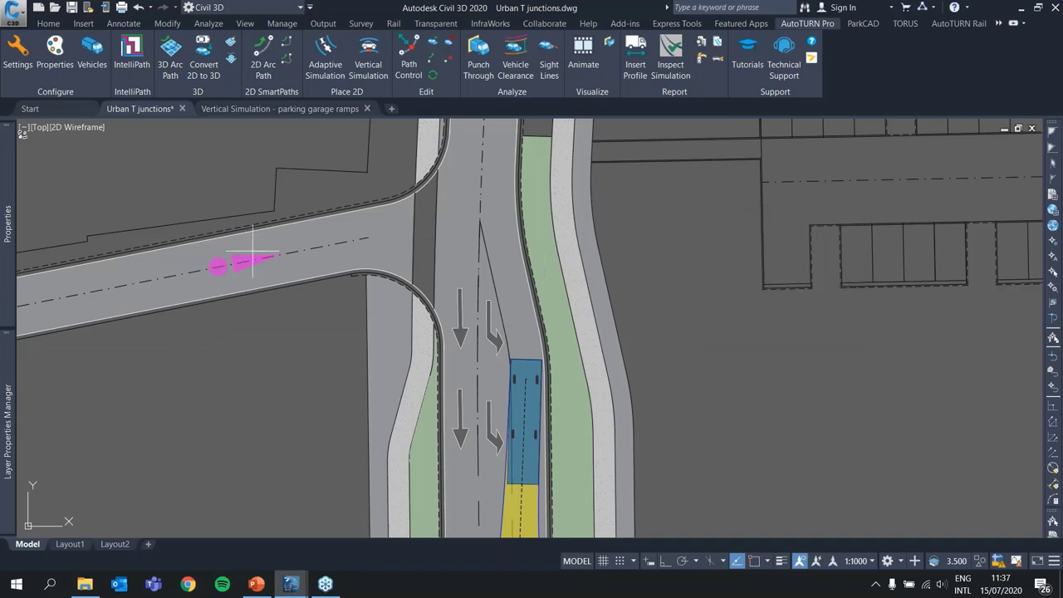
pyautogui.click(226, 266)
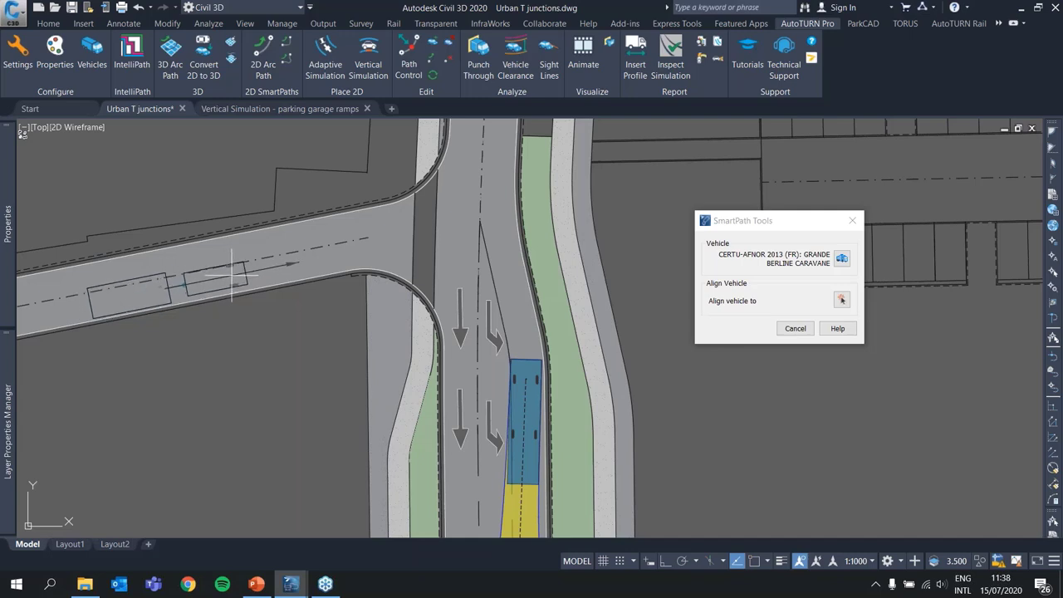
pyautogui.click(232, 273)
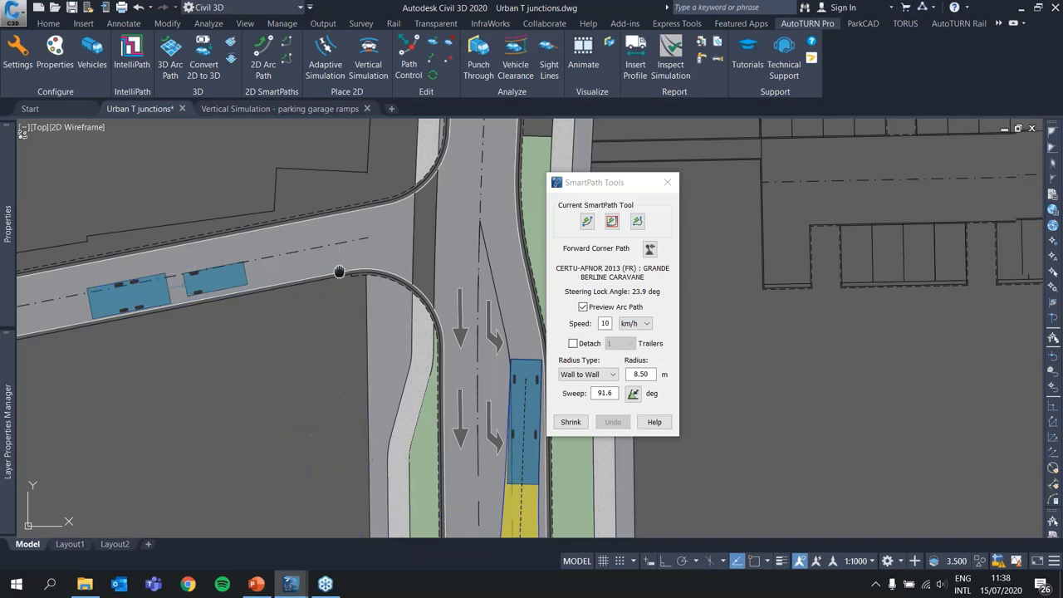
# Match the forward corner path's sweep to the main road's line at 100.7 degrees and preview the right turn.
pyautogui.moveTo(340, 273)
pyautogui.mouseDown(button='middle')
pyautogui.moveTo(227, 231)
pyautogui.moveTo(246, 234)
pyautogui.mouseUp(button='middle')
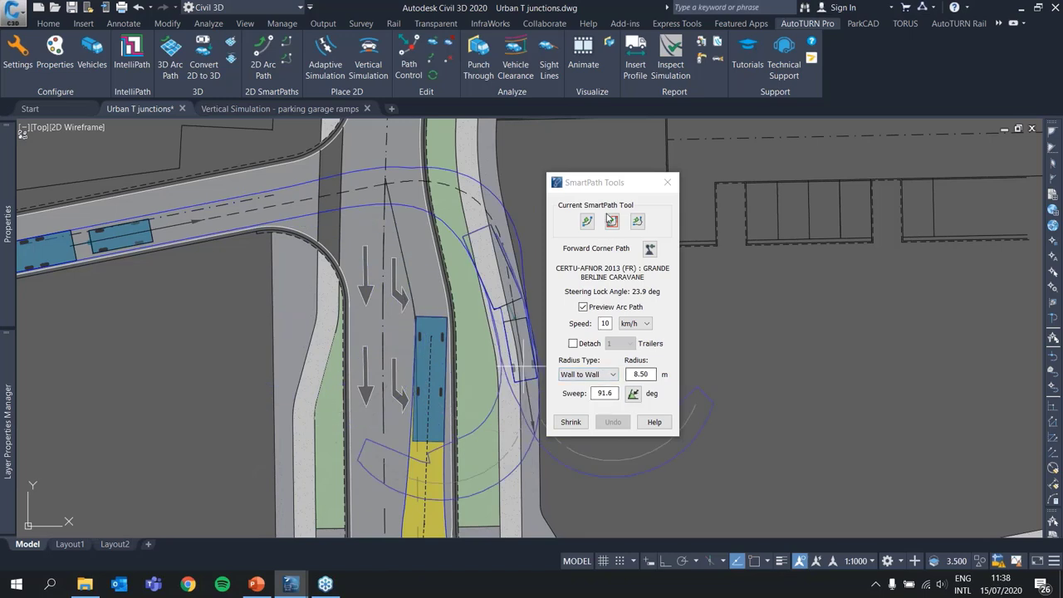
pyautogui.click(633, 394)
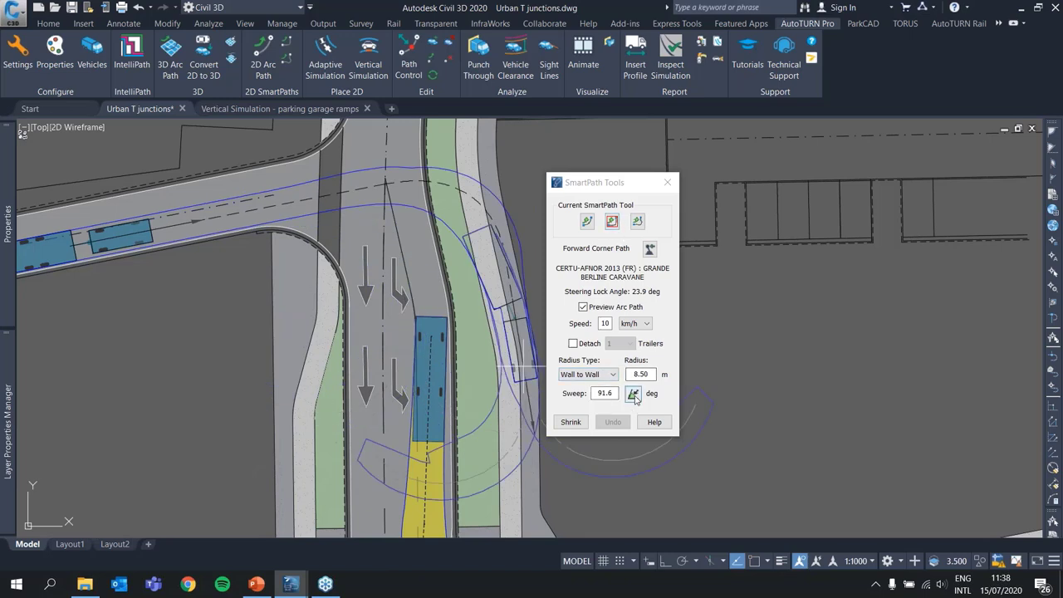
pyautogui.click(384, 403)
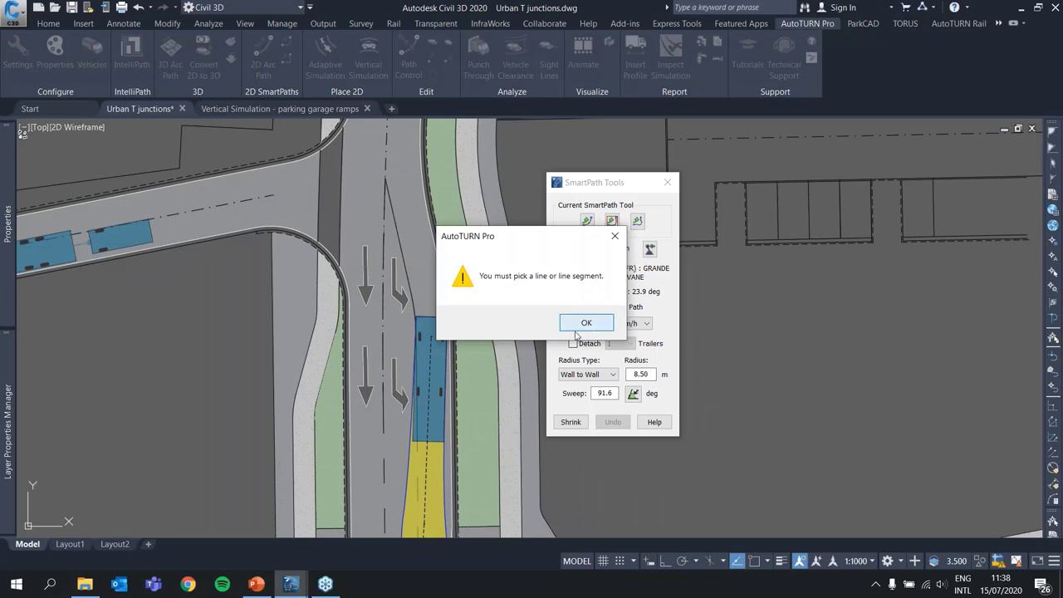
pyautogui.click(584, 322)
pyautogui.click(402, 396)
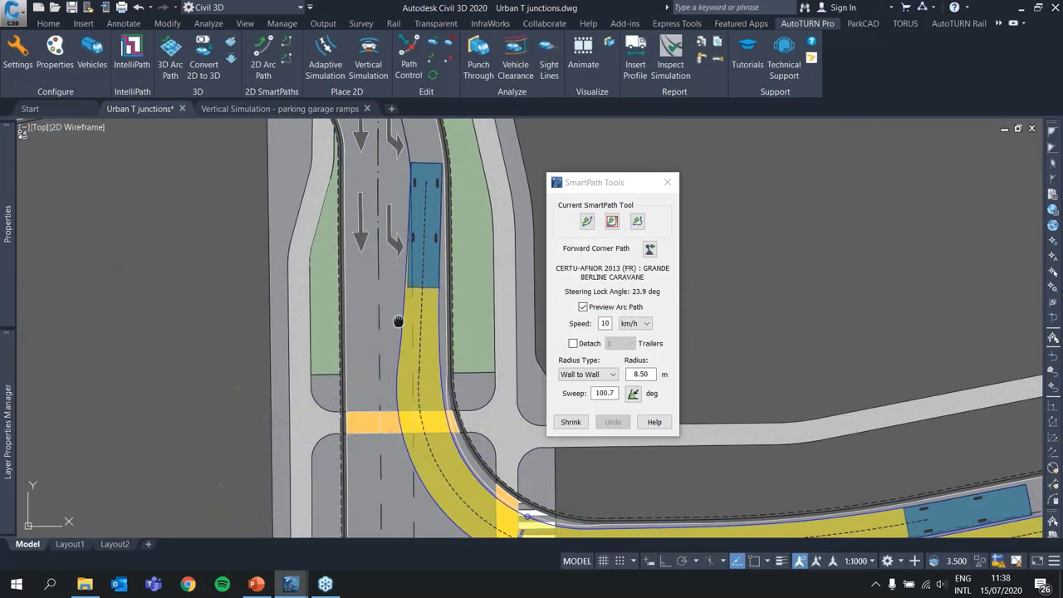
pyautogui.moveTo(399, 322); pyautogui.dragTo(382, 475, button='middle')
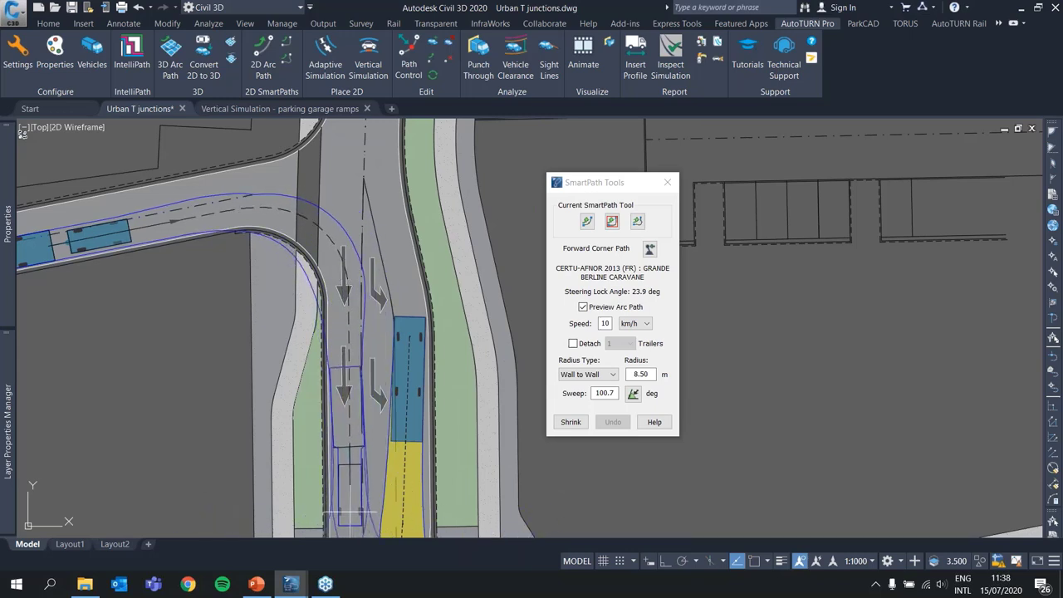
pyautogui.moveTo(349, 511); pyautogui.dragTo(381, 379, button='middle')
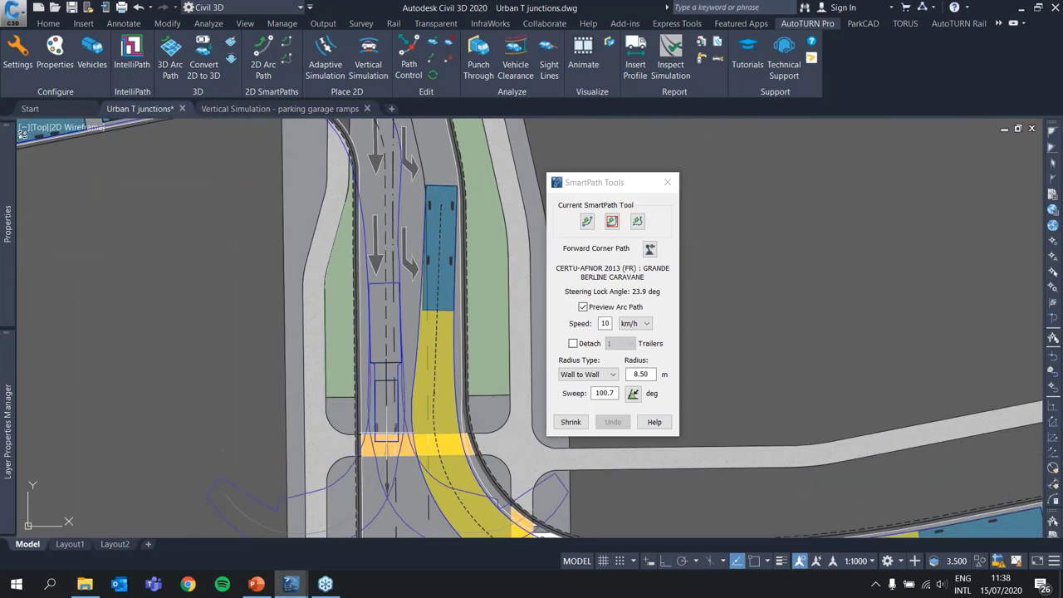
pyautogui.moveTo(374, 473); pyautogui.dragTo(385, 569, button='middle')
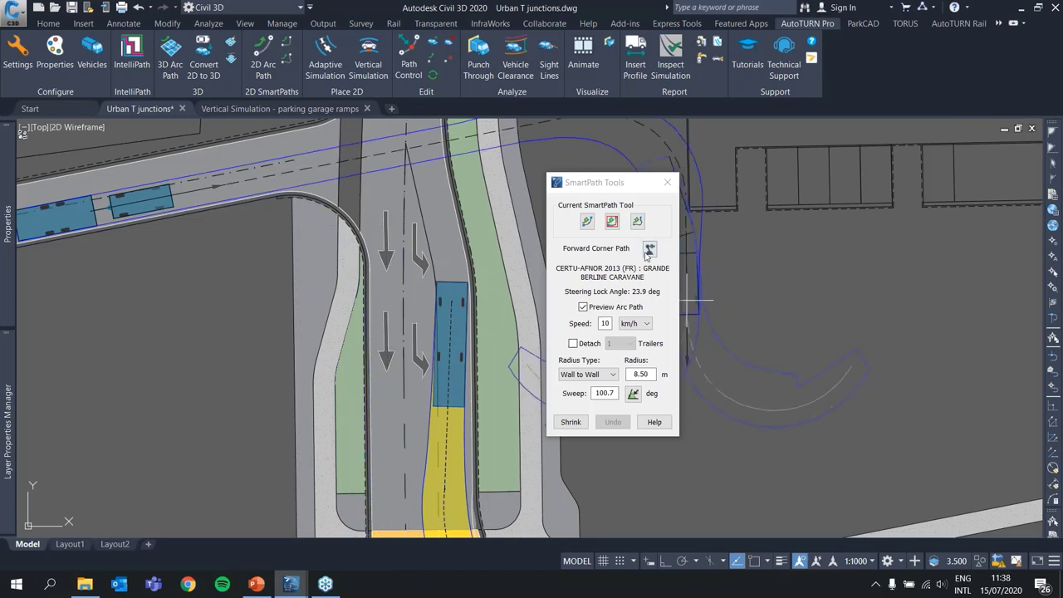
# Switch to the Oversteer Corner Path and match its sweep to the main road's line at 100.7 degrees.
pyautogui.click(638, 221)
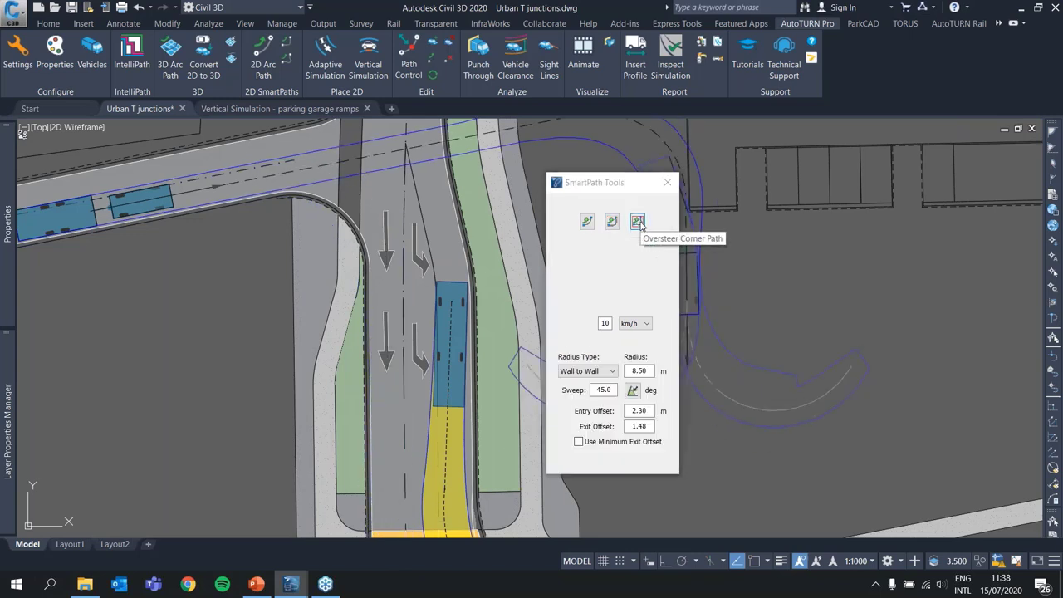
pyautogui.click(632, 390)
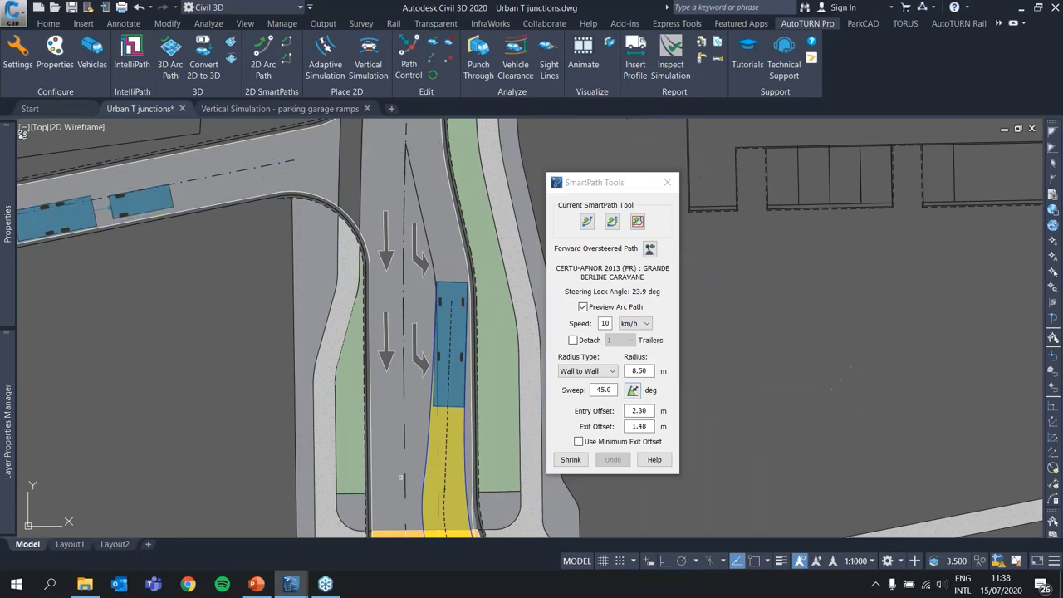
pyautogui.moveTo(375, 480); pyautogui.dragTo(402, 317, button='middle')
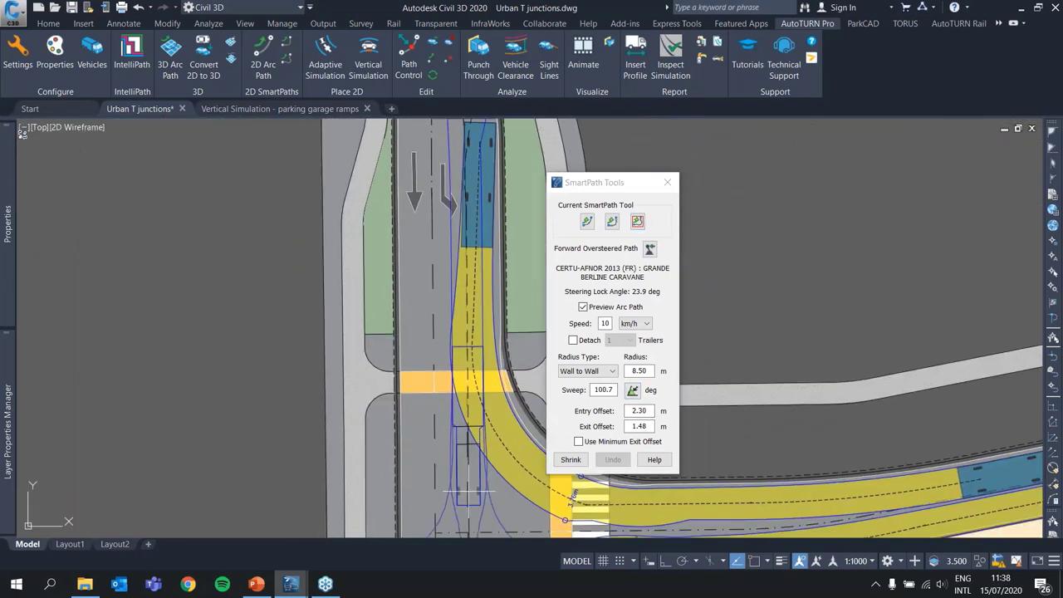
pyautogui.moveTo(408, 435); pyautogui.dragTo(407, 571, button='middle')
pyautogui.moveTo(424, 534); pyautogui.dragTo(427, 550, button='middle')
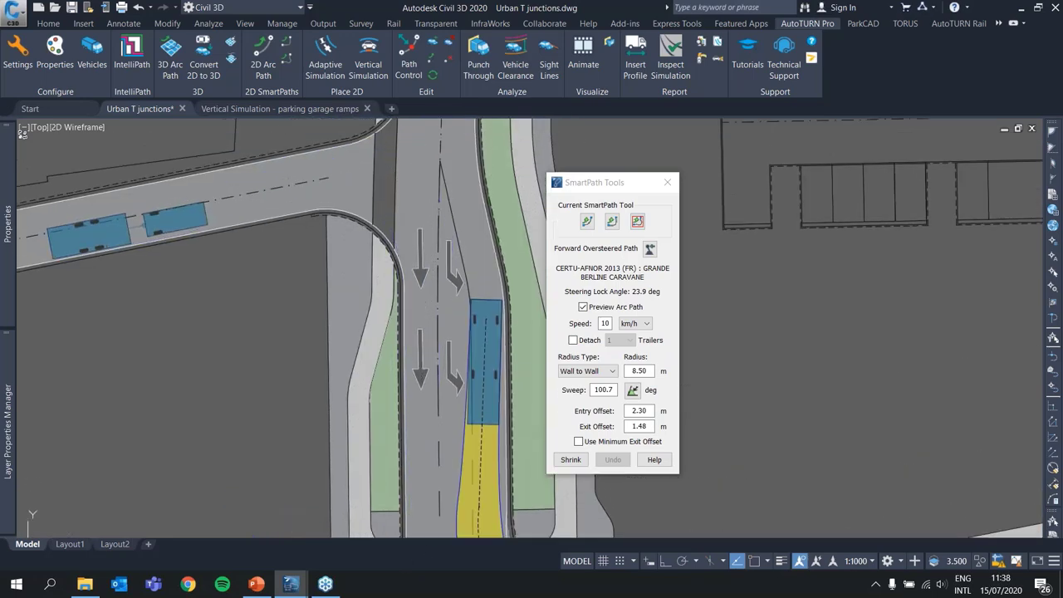
# Set both the entry offset and the exit offset of the oversteered path to 1 m.
pyautogui.doubleClick(641, 410)
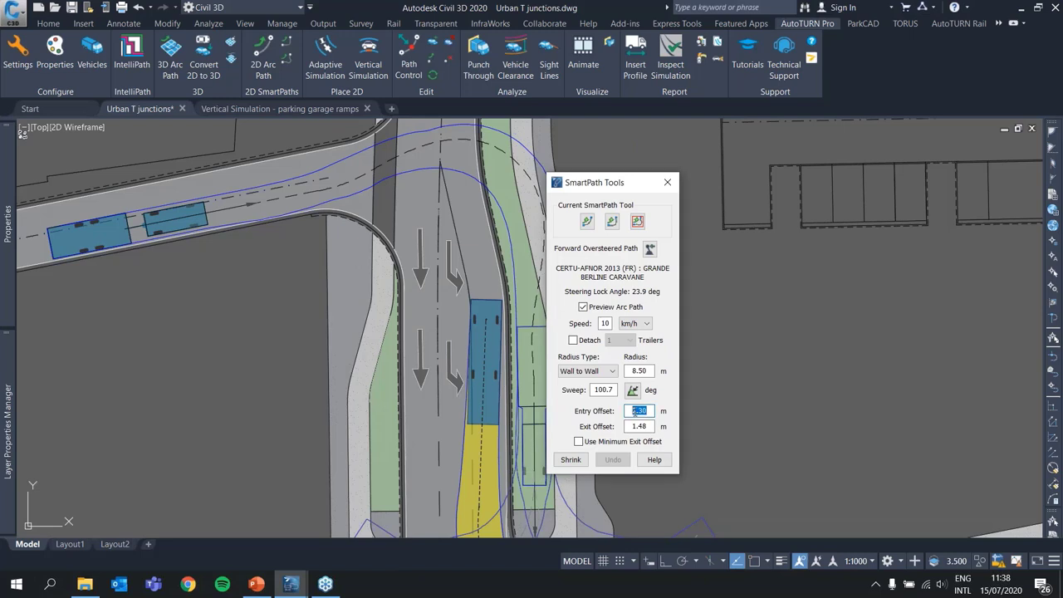
pyautogui.doubleClick(636, 426)
pyautogui.doubleClick(642, 410)
pyautogui.press('Tab')
pyautogui.write('1')
pyautogui.press('Tab')
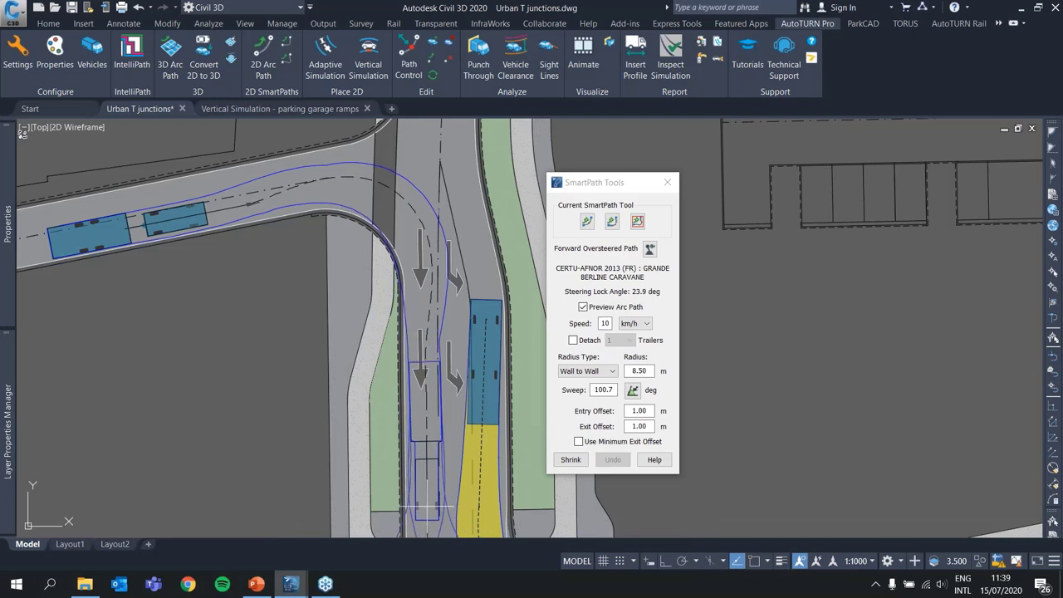
# Set the exit offset to 1.5 m and preview the oversteered turn into the southbound lane.
pyautogui.doubleClick(638, 426)
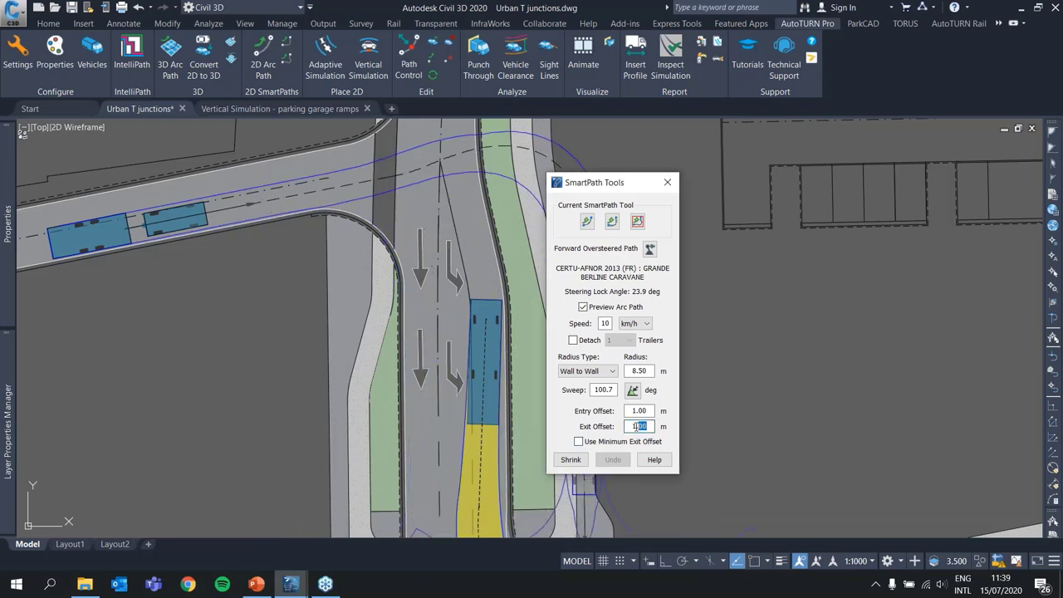
pyautogui.write('1.5')
pyautogui.press('Return')
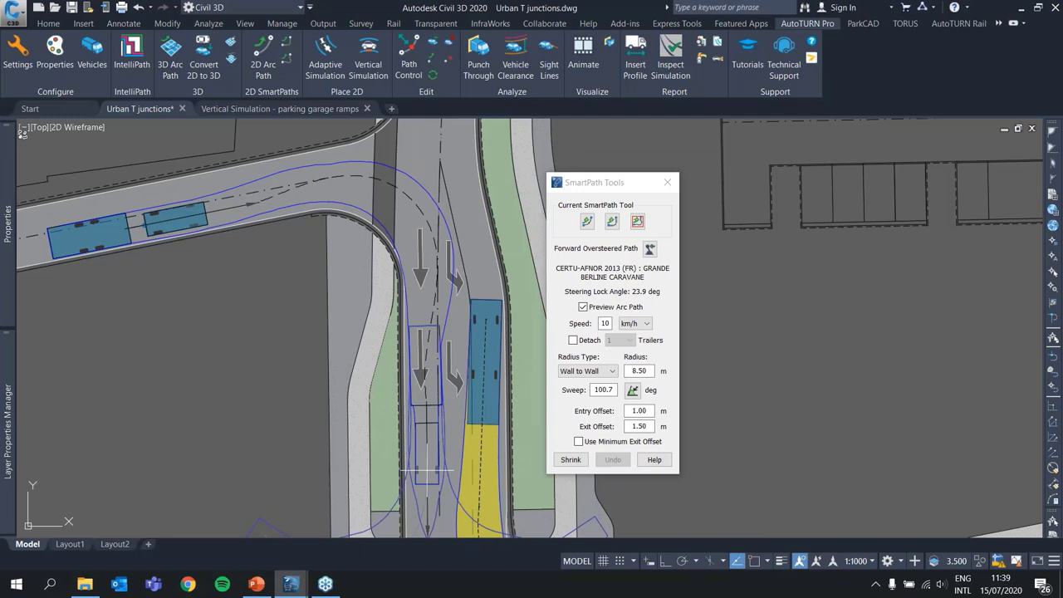
pyautogui.moveTo(427, 471); pyautogui.dragTo(437, 390, button='middle')
# Set the exit offset to 1.75 m and place the oversteered turn in the southbound lane ahead of the crossing.
pyautogui.doubleClick(641, 427)
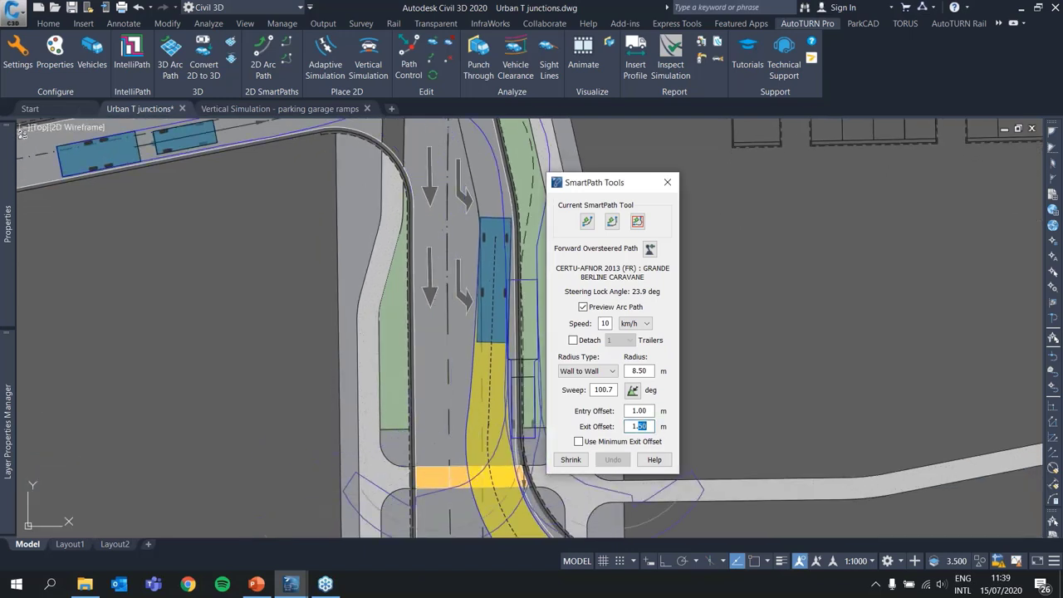
pyautogui.write('75')
pyautogui.press('Tab')
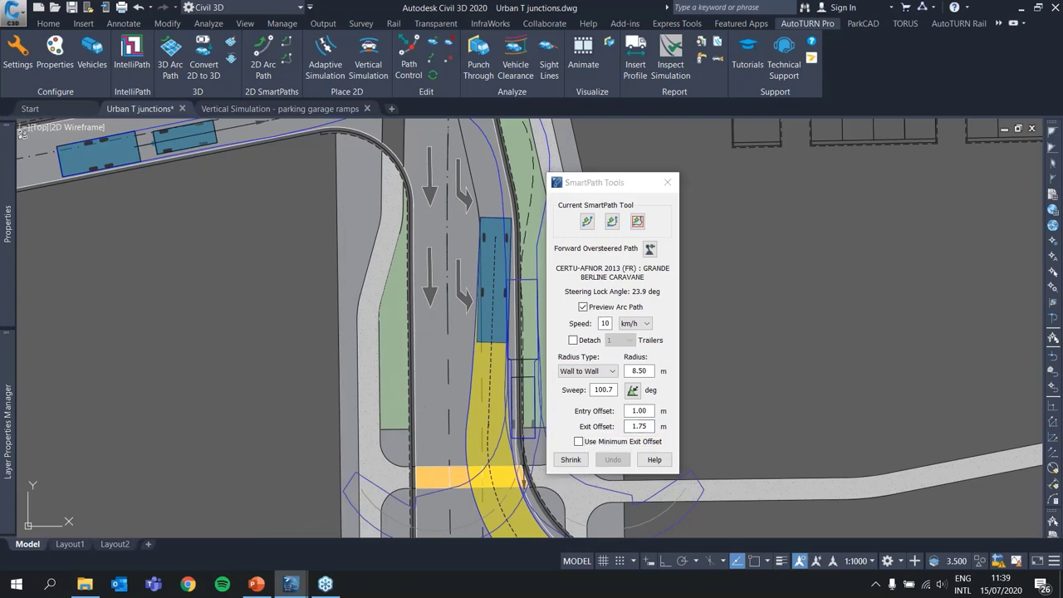
pyautogui.click(431, 438)
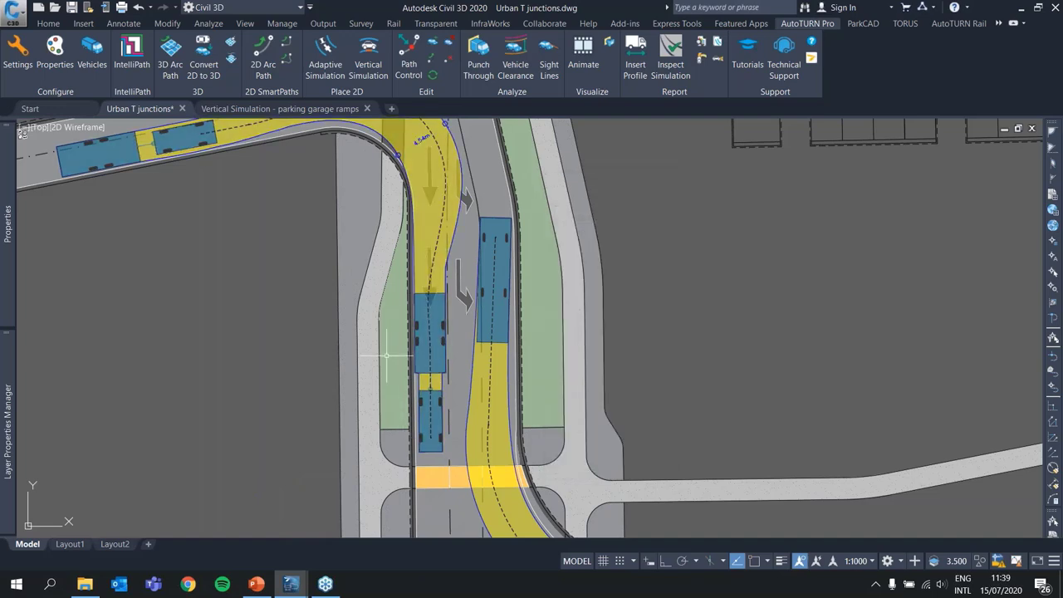
pyautogui.moveTo(368, 315); pyautogui.dragTo(353, 442, button='middle')
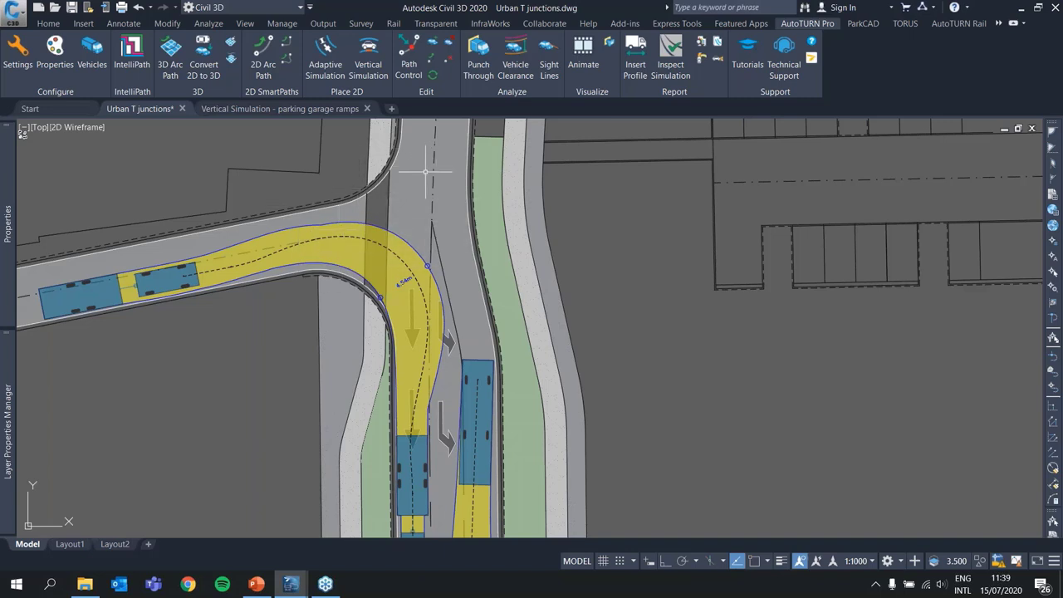
pyautogui.moveTo(416, 179)
pyautogui.mouseDown(button='middle')
pyautogui.moveTo(388, 287)
pyautogui.moveTo(380, 284)
pyautogui.mouseUp(button='middle')
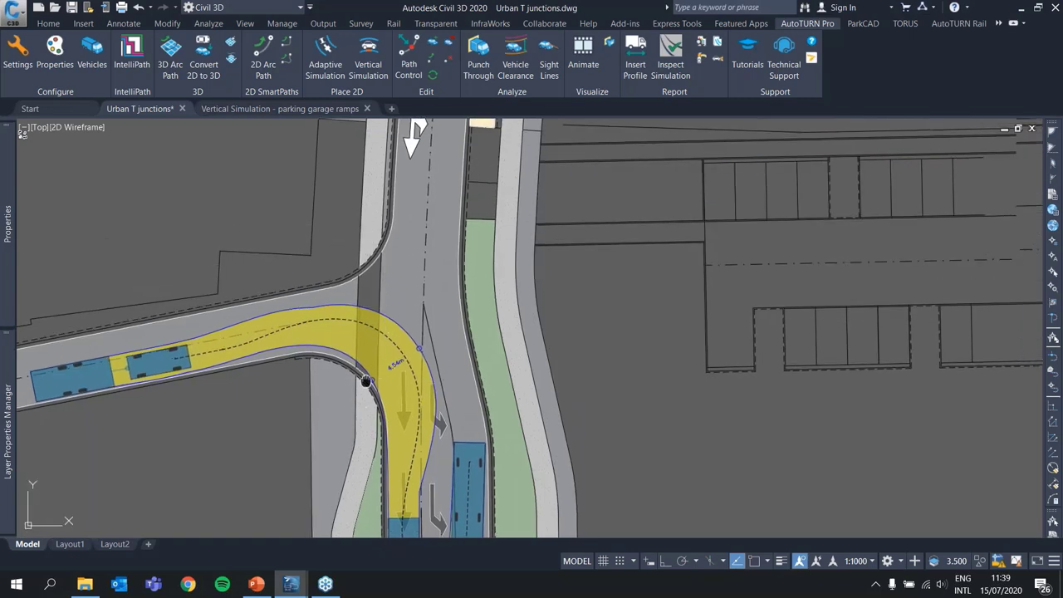
# Use Path Control on the oversteered turn to bring both its entry offset and exit offset back to 0 m.
pyautogui.moveTo(368, 380); pyautogui.dragTo(356, 360, button='middle')
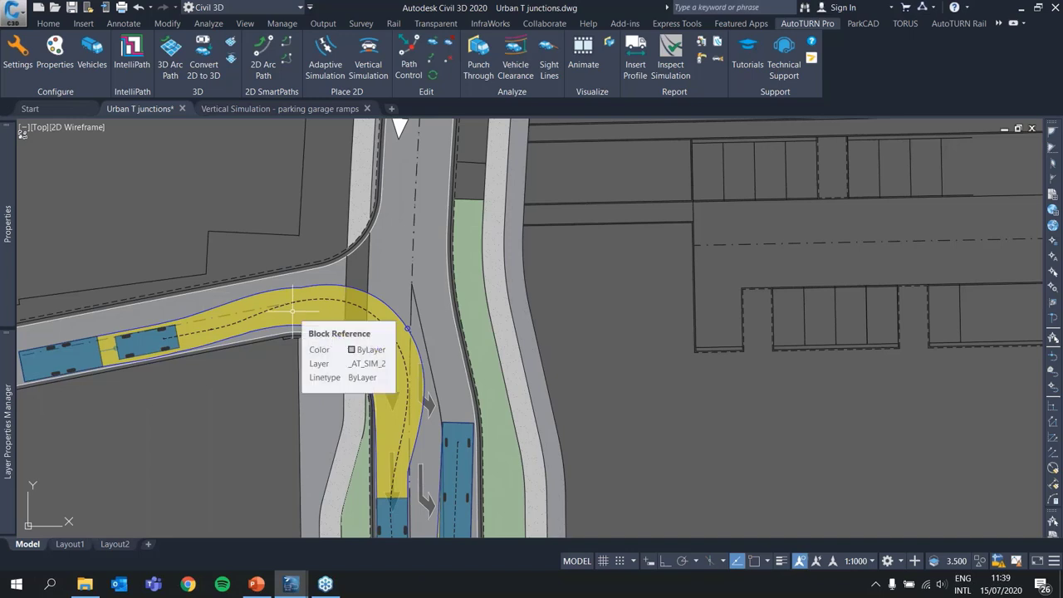
pyautogui.click(408, 59)
pyautogui.click(405, 321)
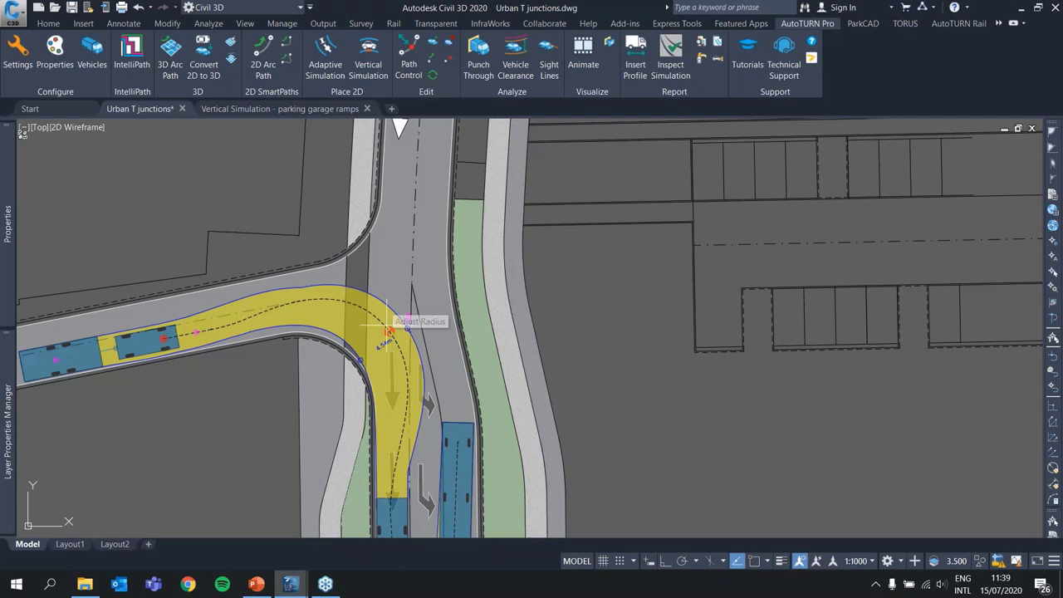
pyautogui.moveTo(407, 322); pyautogui.dragTo(428, 276, button='middle')
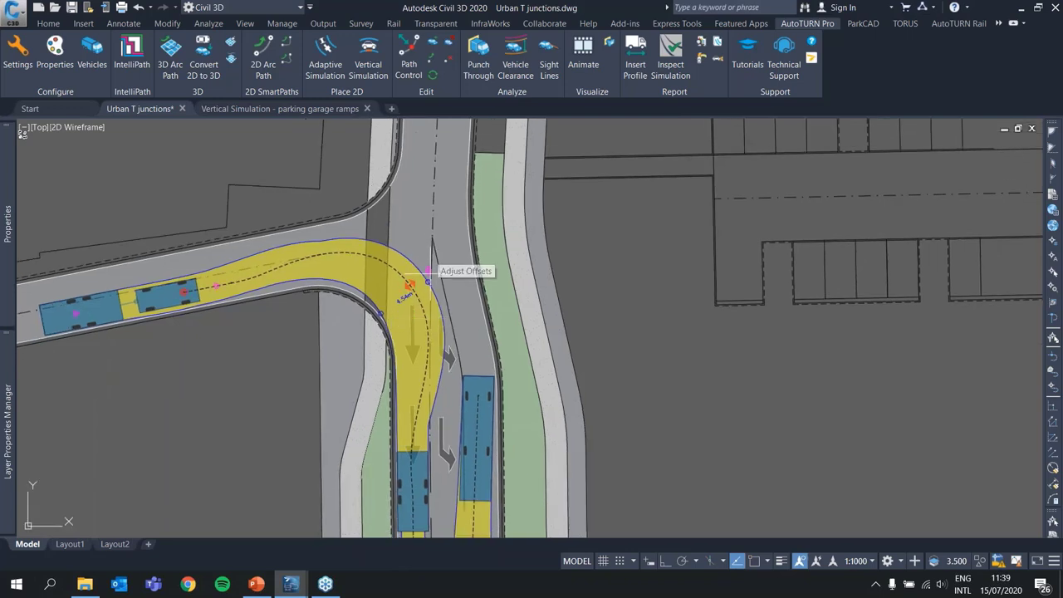
pyautogui.click(427, 271)
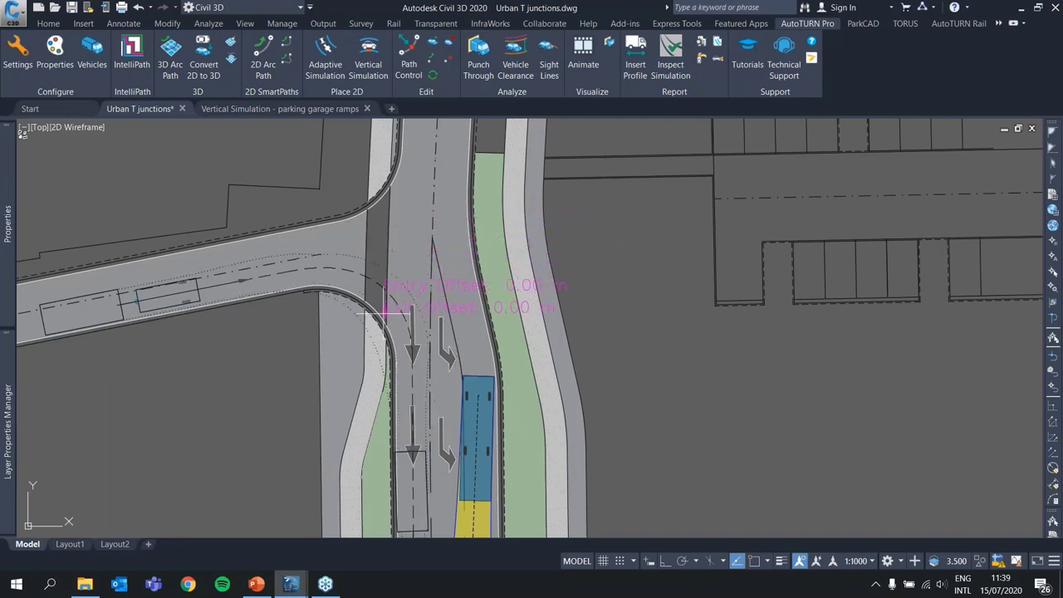
pyautogui.click(363, 326)
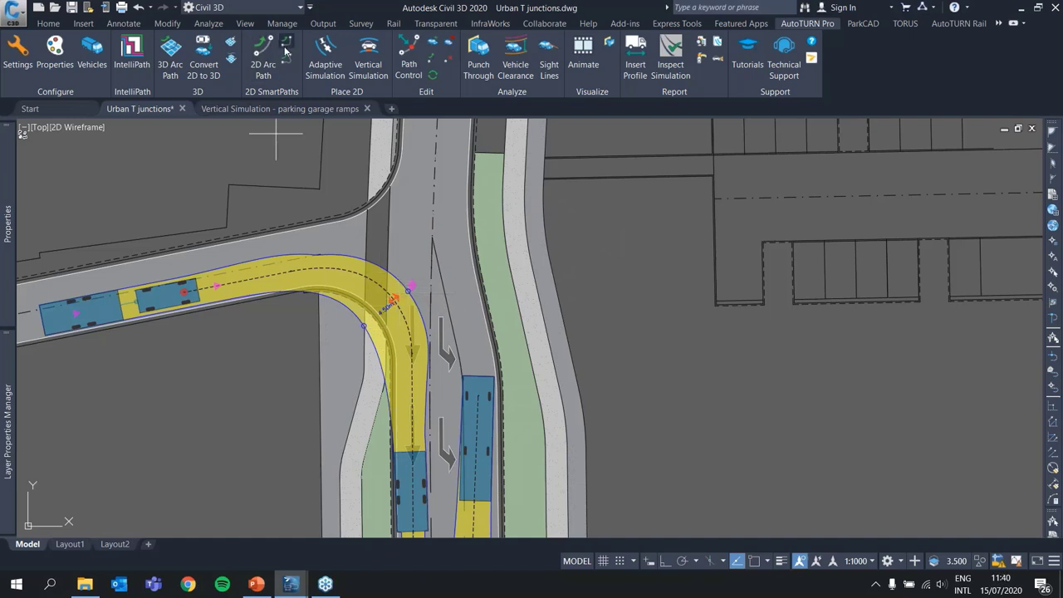
# Readjust the oversteered turn to an entry offset of about 0.71 m and an exit offset of about 2.15 m.
pyautogui.click(411, 286)
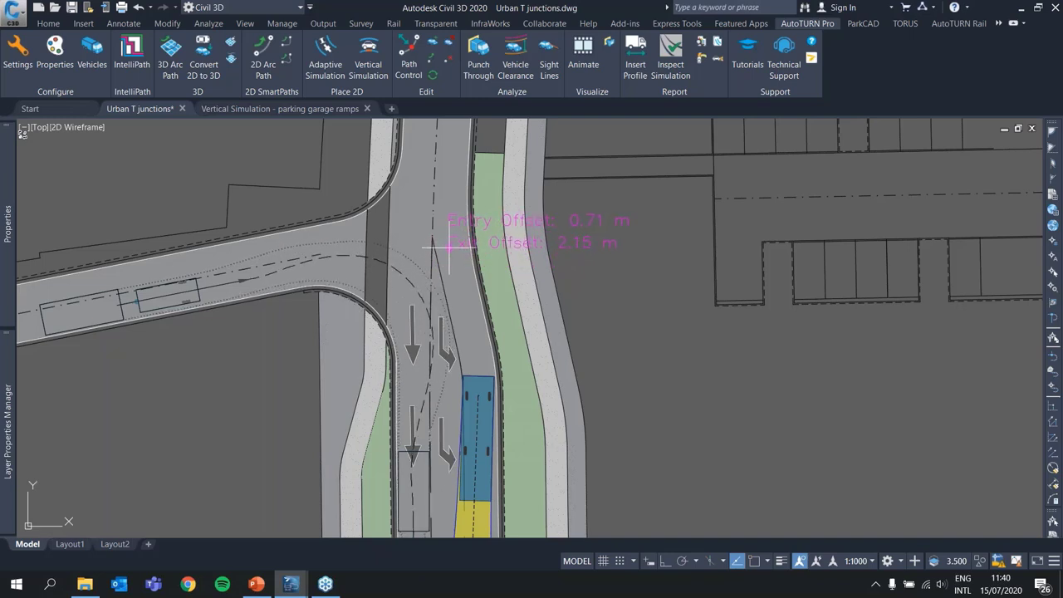
pyautogui.click(450, 245)
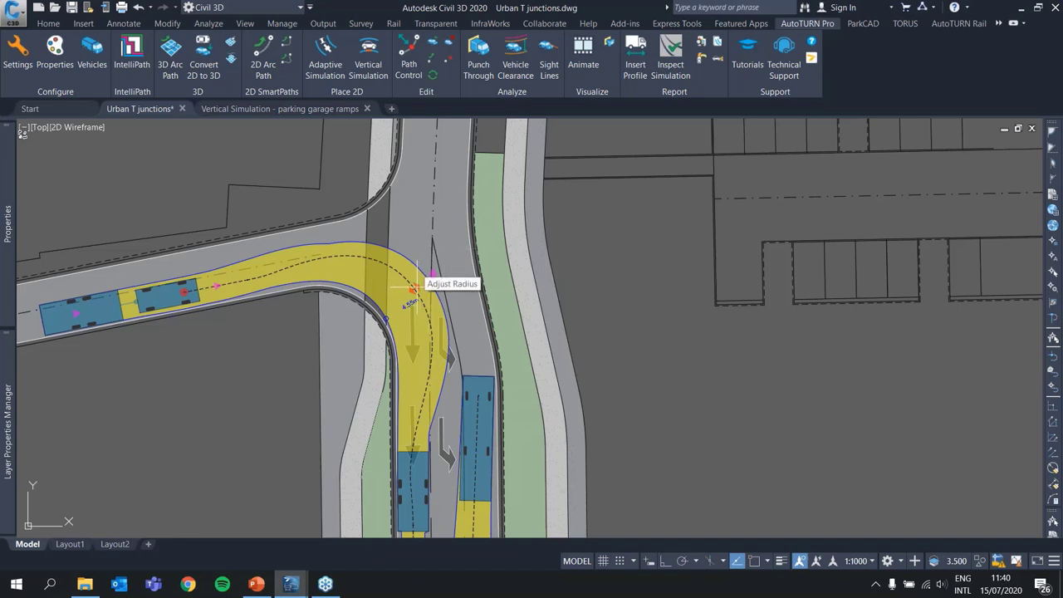
pyautogui.scroll(-3, 416, 287)
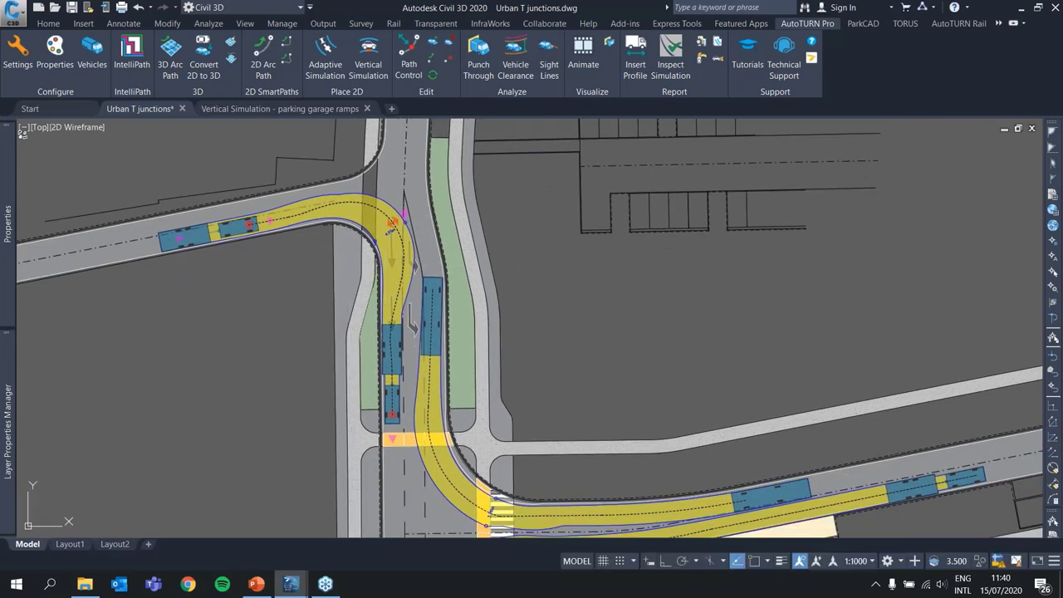
pyautogui.press('Escape')
# Preview the car-and-caravan outline at positions along the oversteered turn to check it through the bend.
pyautogui.moveTo(348, 324)
pyautogui.click(433, 44)
pyautogui.click(383, 213)
pyautogui.scroll(2, 383, 214)
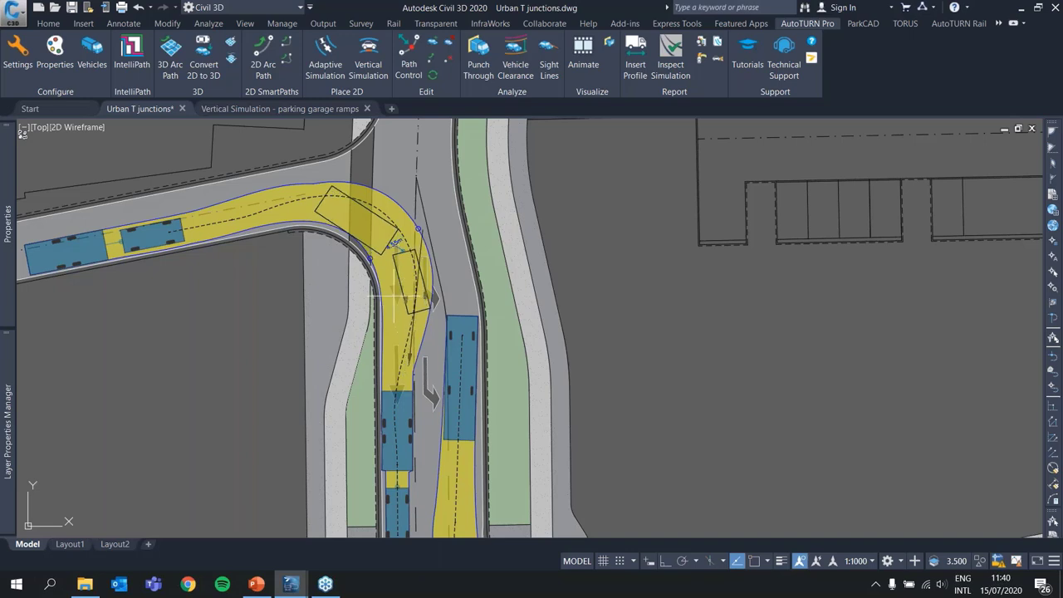
pyautogui.click(396, 294)
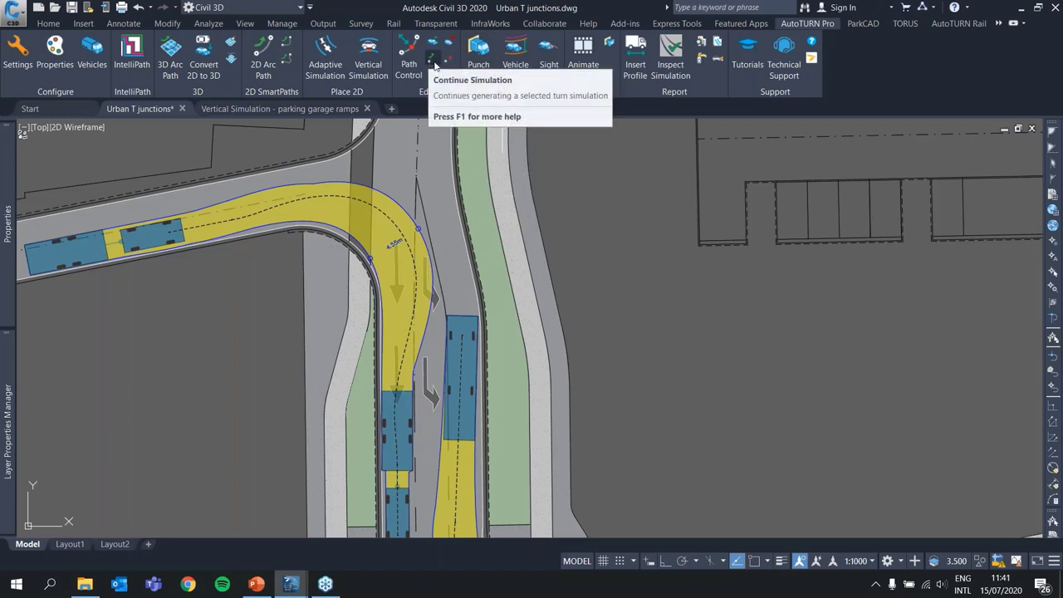
# Continue the southbound car and caravan ahead of the crossing as a new simulation on the existing simulation's layer.
pyautogui.click(435, 59)
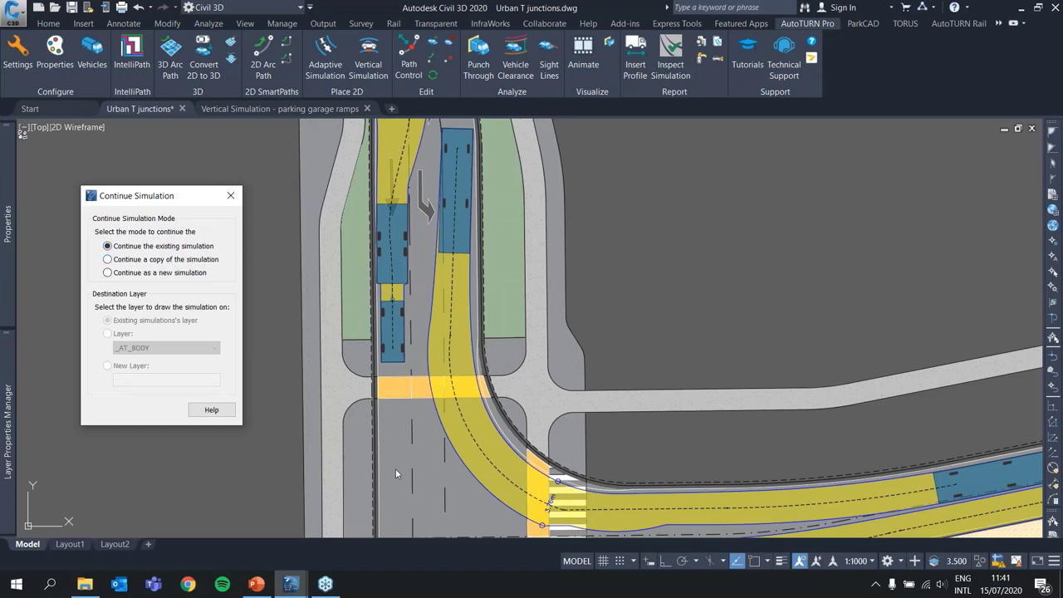
pyautogui.click(424, 486)
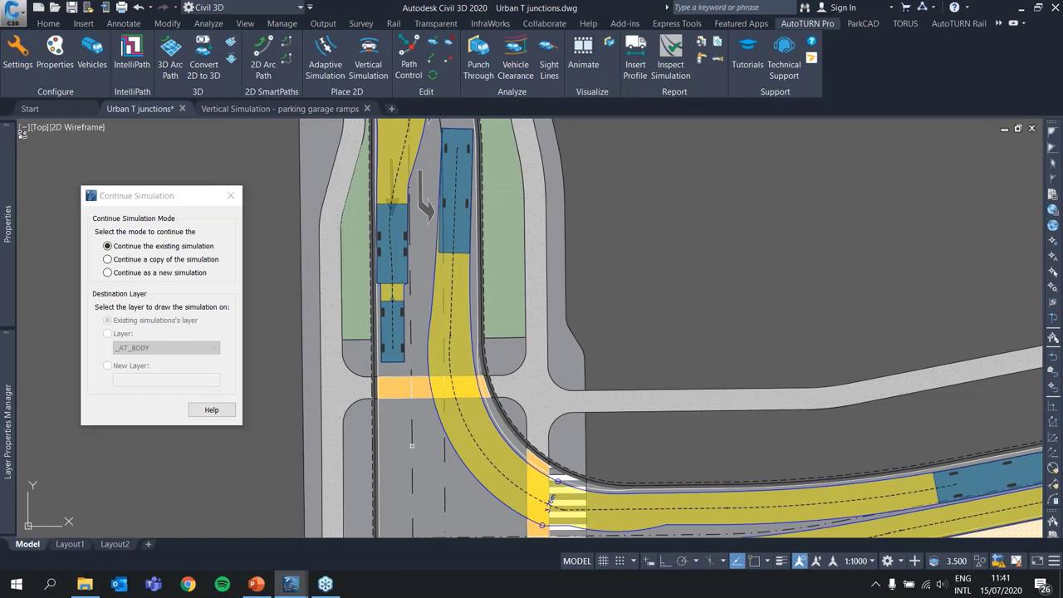
pyautogui.moveTo(391, 387); pyautogui.dragTo(345, 245, button='middle')
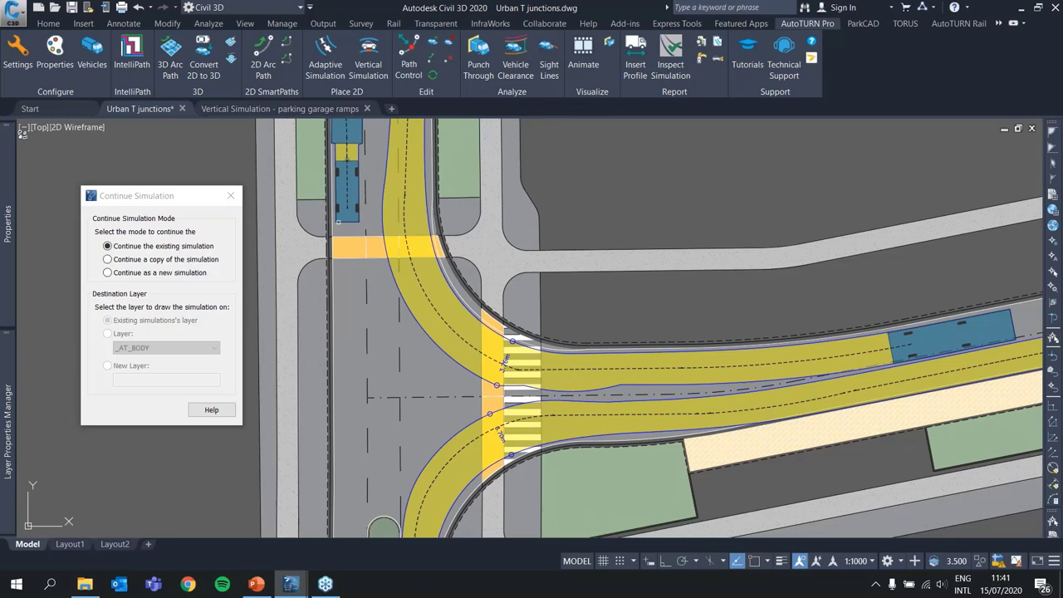
pyautogui.click(108, 273)
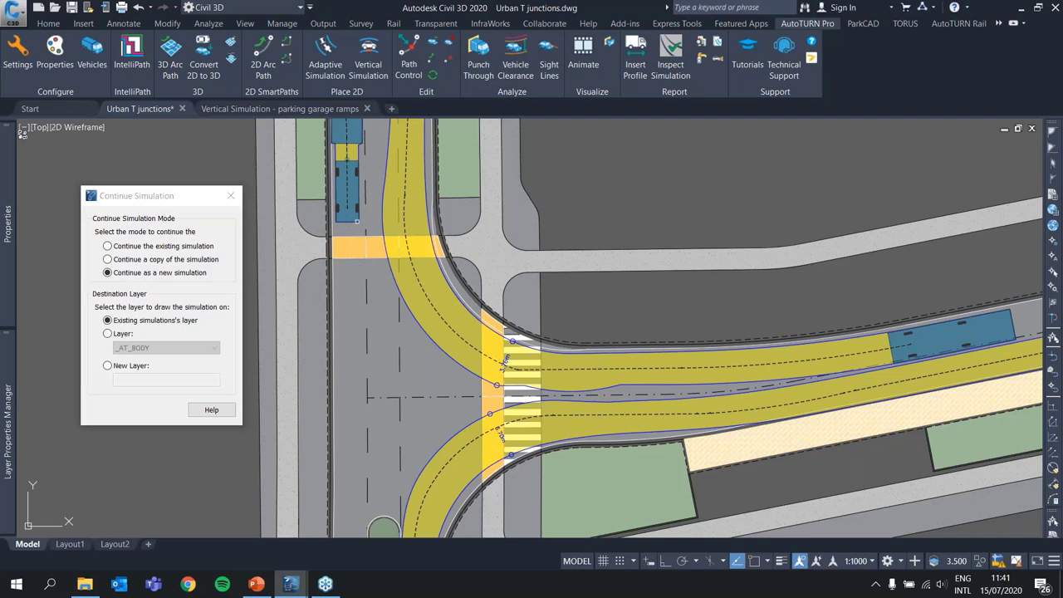
pyautogui.moveTo(346, 279); pyautogui.dragTo(342, 354, button='middle')
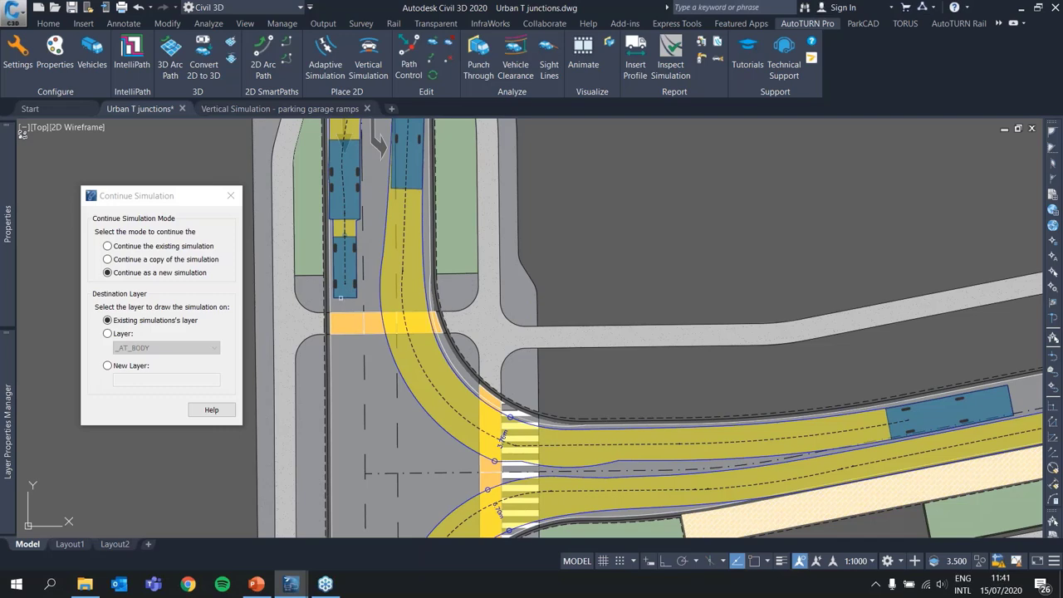
pyautogui.click(376, 392)
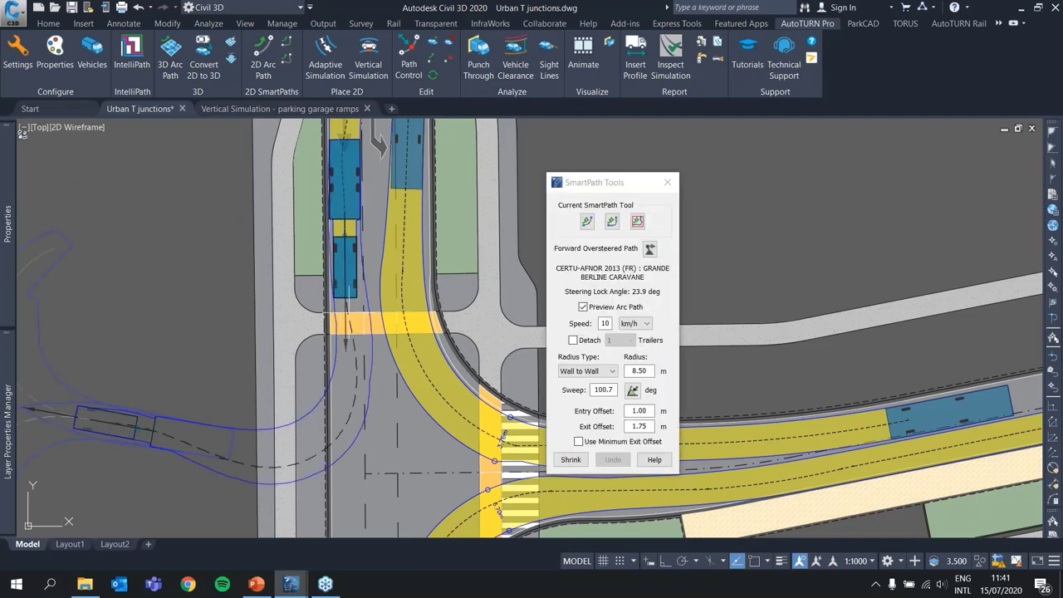
# Place a Corner Path turn into the eastern side road with its sweep matched at 90.2 degrees, and extend it with a forward arc path.
pyautogui.moveTo(376, 392); pyautogui.dragTo(254, 277, button='middle')
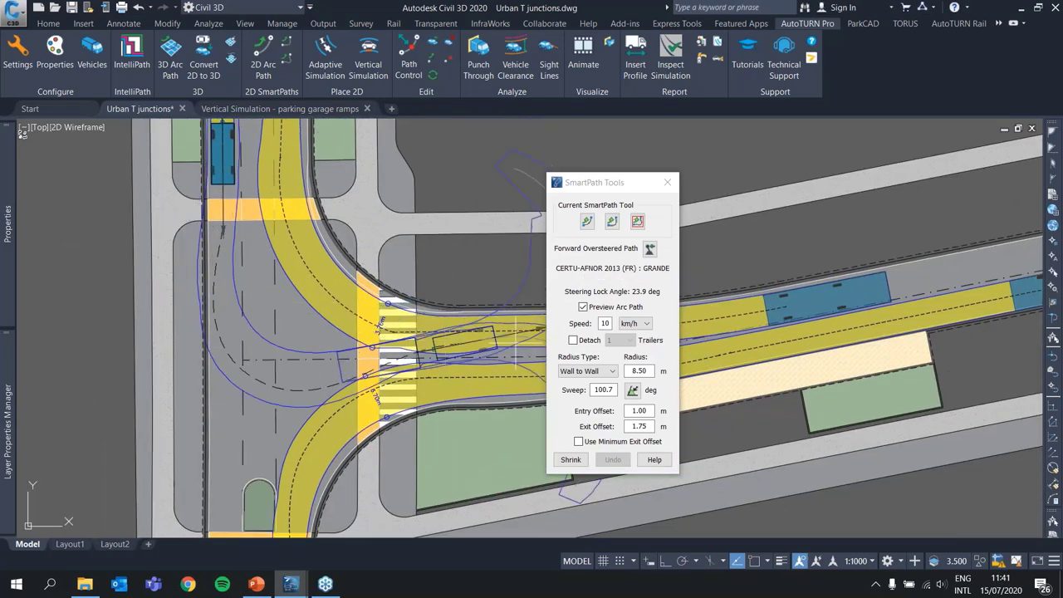
pyautogui.click(612, 222)
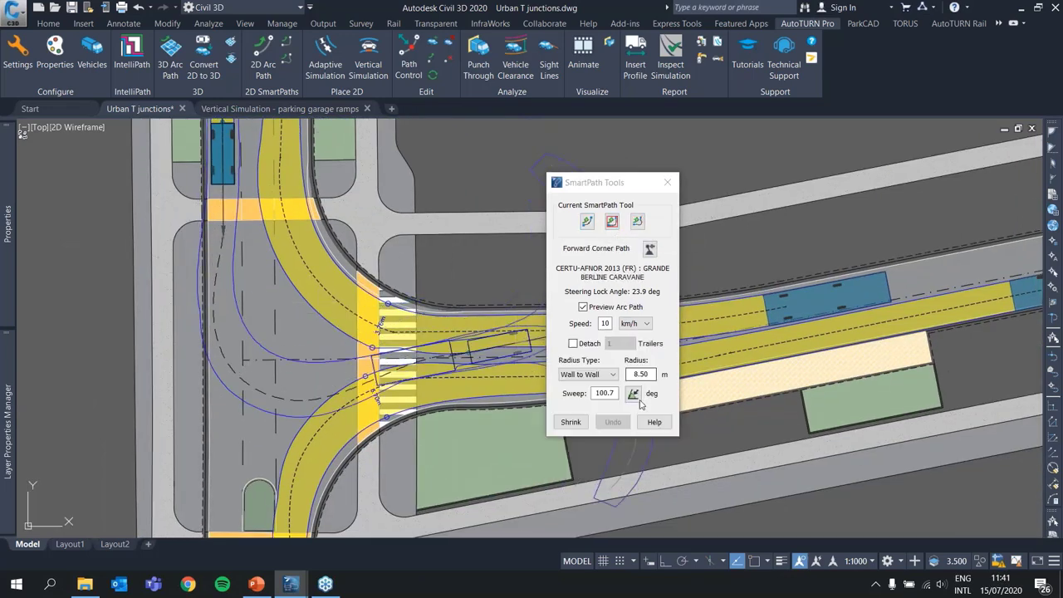
pyautogui.click(633, 394)
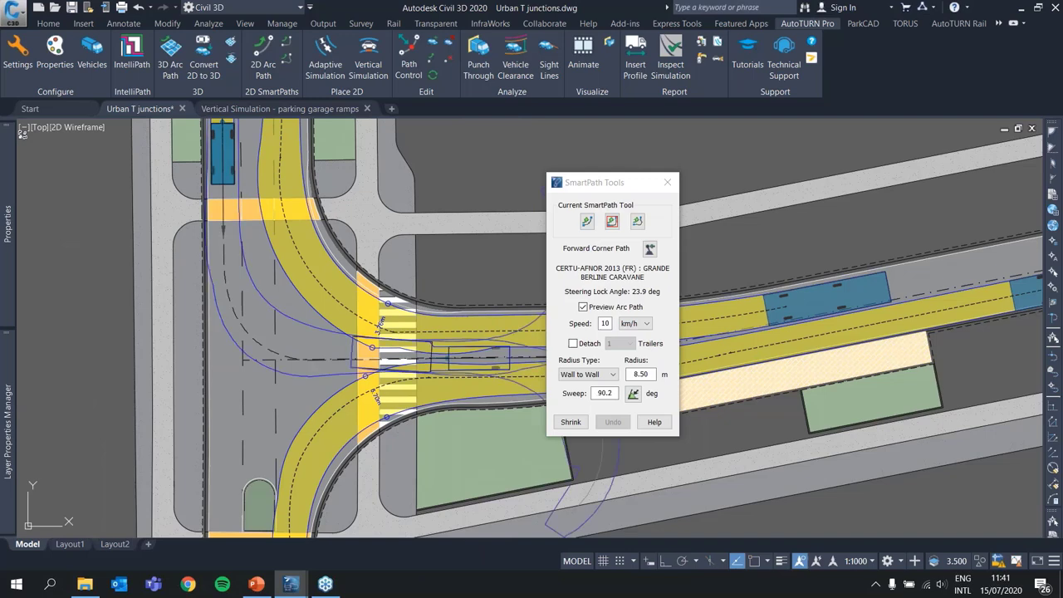
pyautogui.moveTo(502, 398); pyautogui.dragTo(383, 356, button='middle')
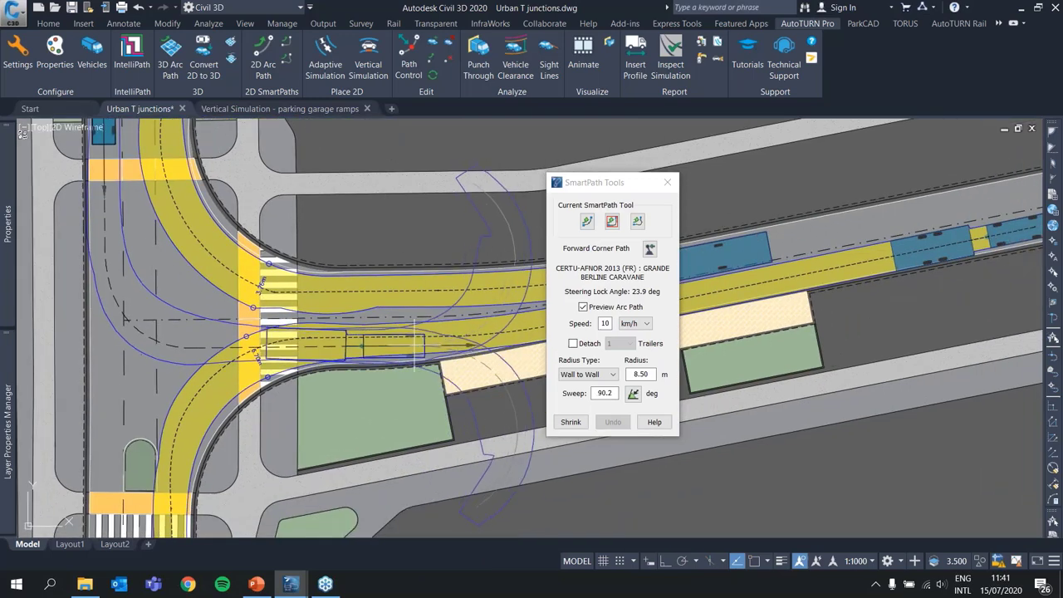
pyautogui.click(432, 337)
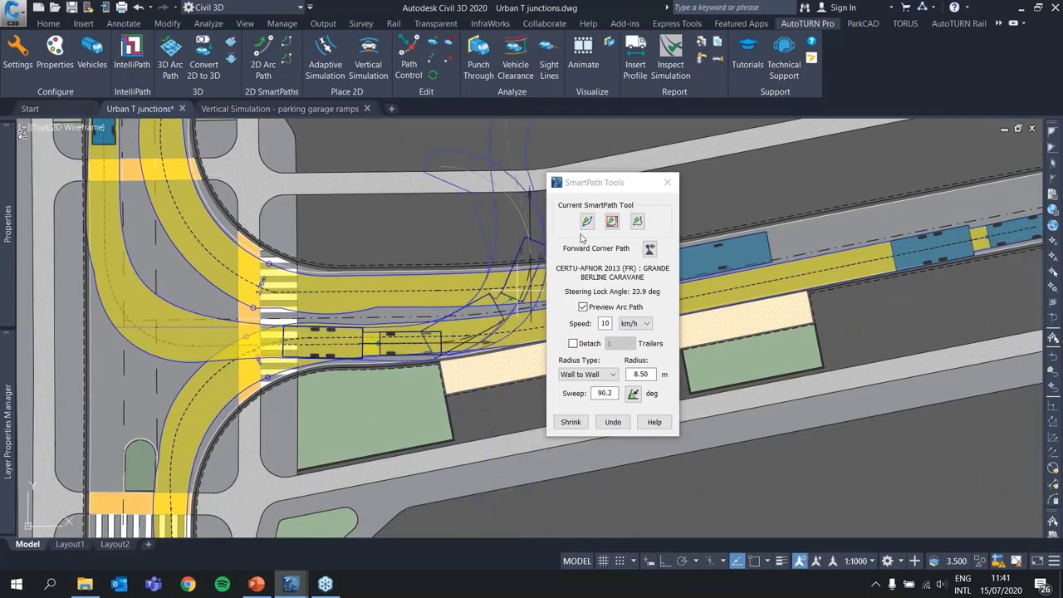
pyautogui.moveTo(458, 292); pyautogui.dragTo(256, 313, button='middle')
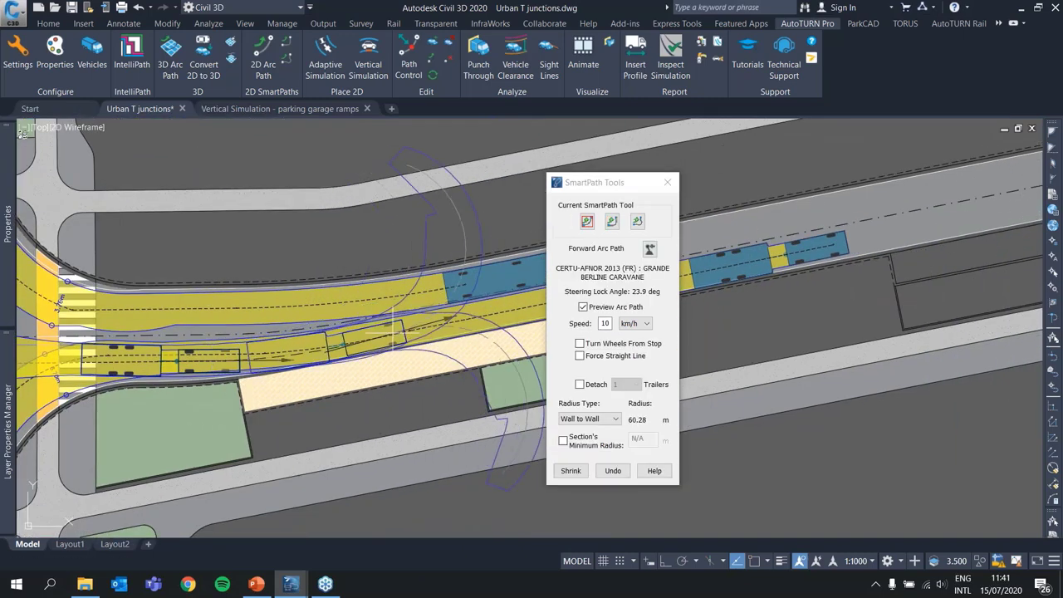
pyautogui.press('Return')
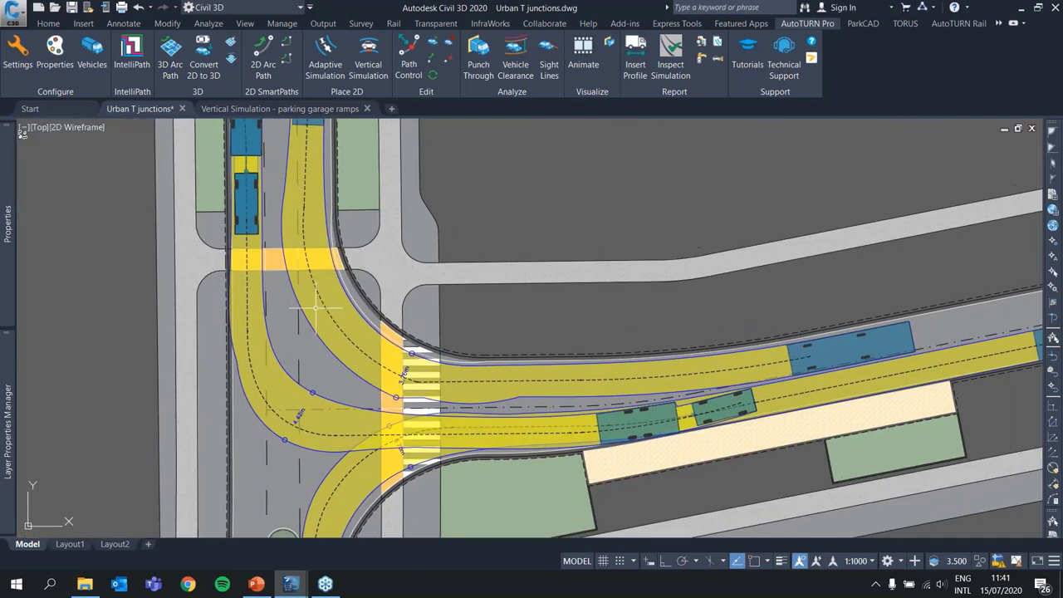
# Delete the last section of the car and caravan's new turn into the eastern side road.
pyautogui.click(251, 343)
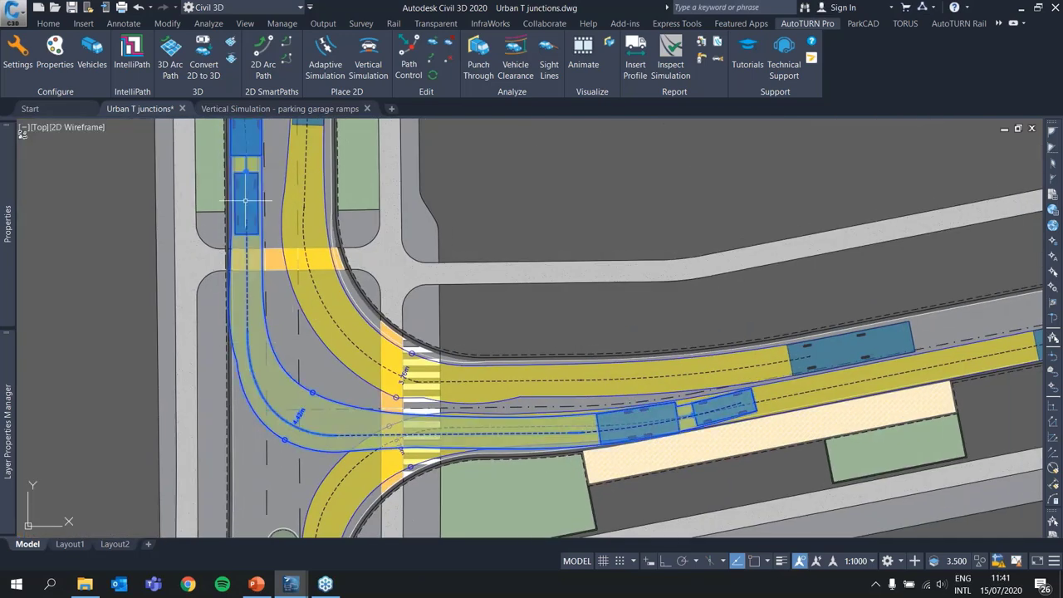
pyautogui.scroll(-3, 253, 261)
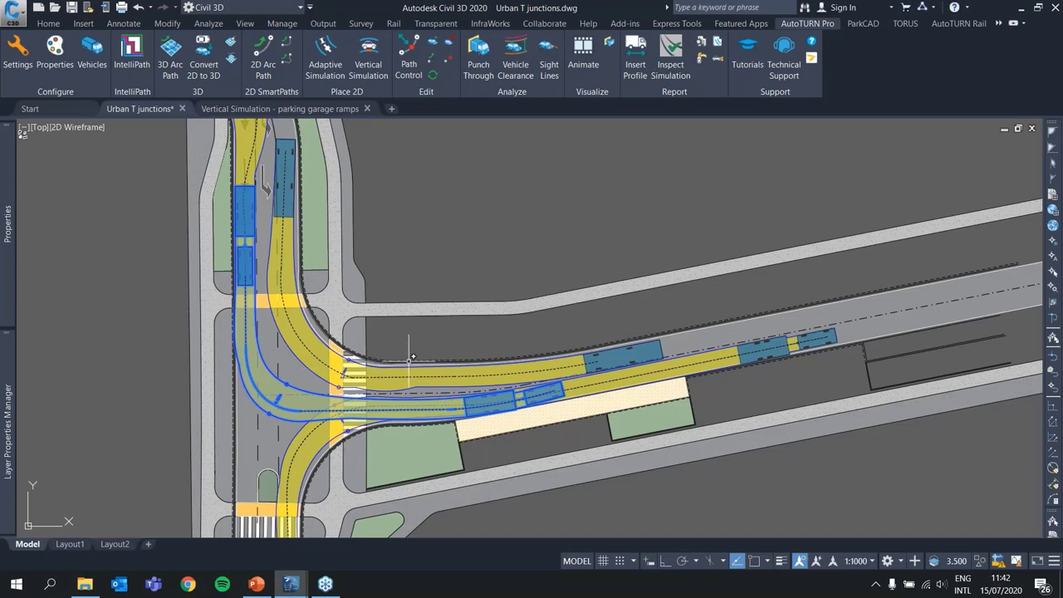
pyautogui.press('Escape')
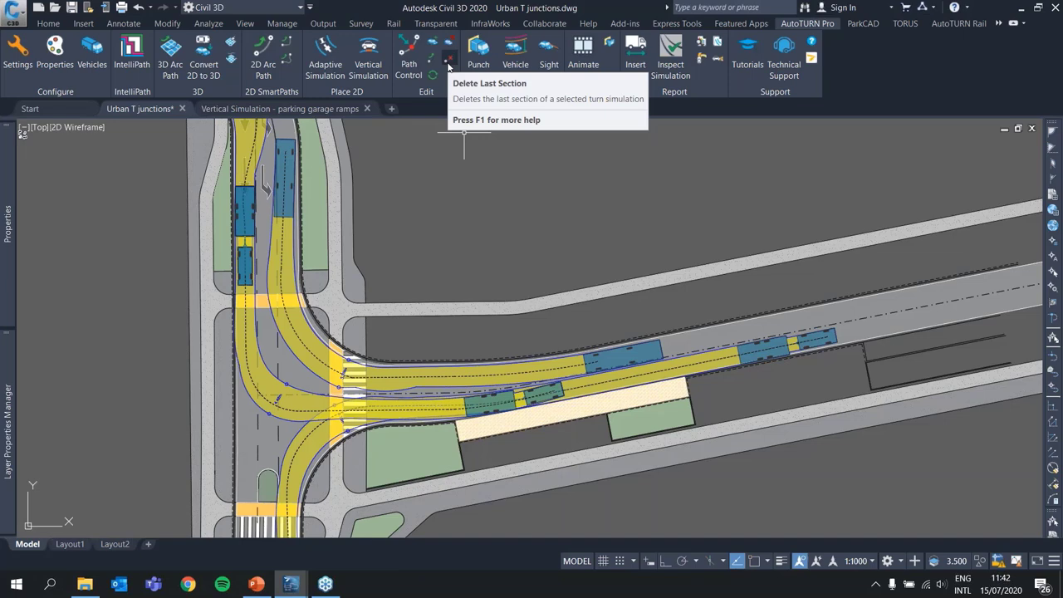
pyautogui.click(448, 66)
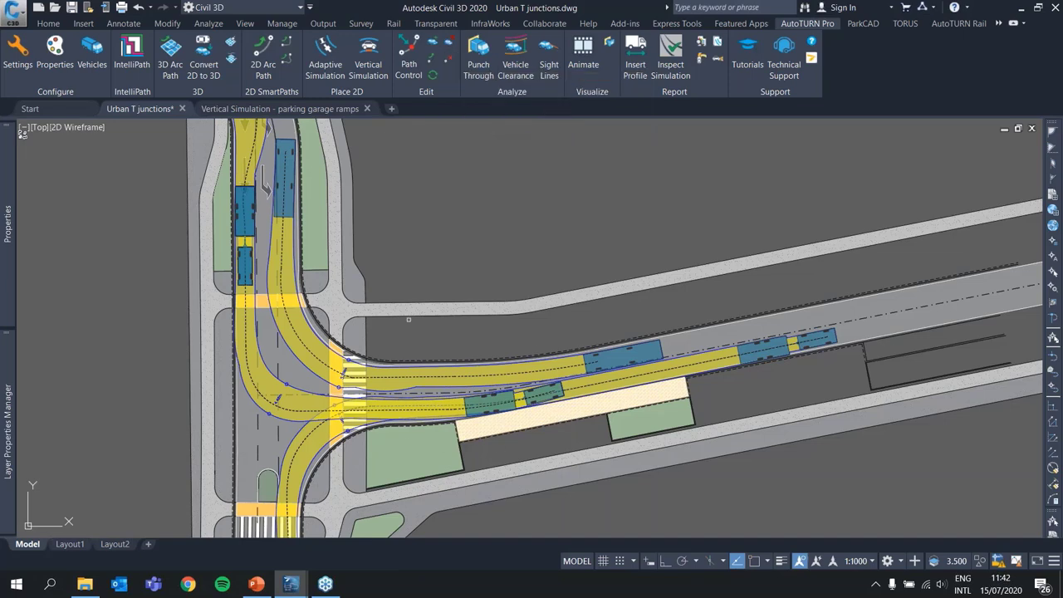
pyautogui.scroll(3, 392, 280)
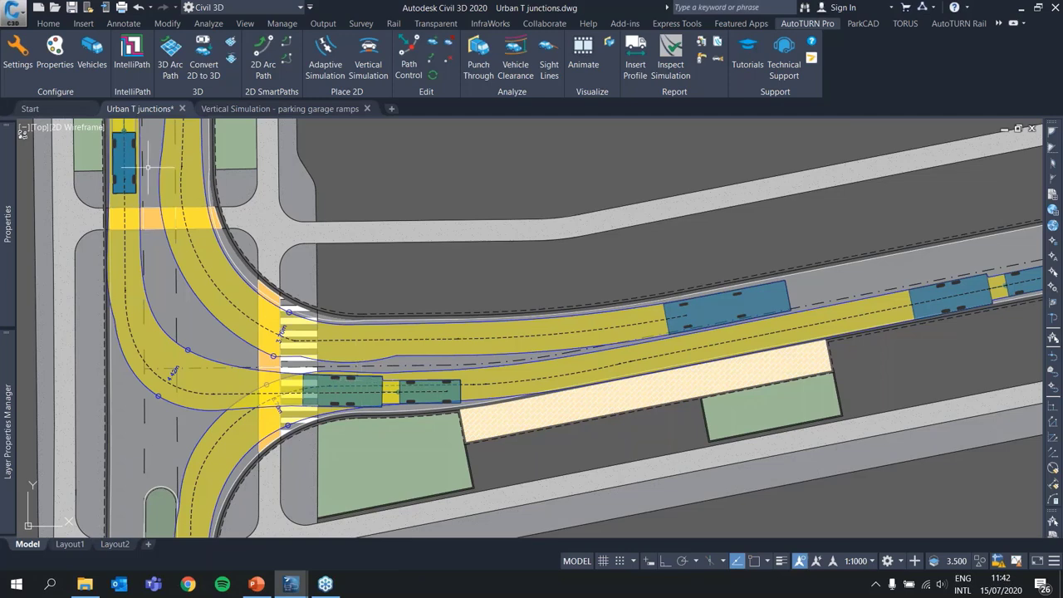
# Try continuing the existing turn simulation along the eastern side road with a forward arc path, and undo the added section.
pyautogui.click(428, 58)
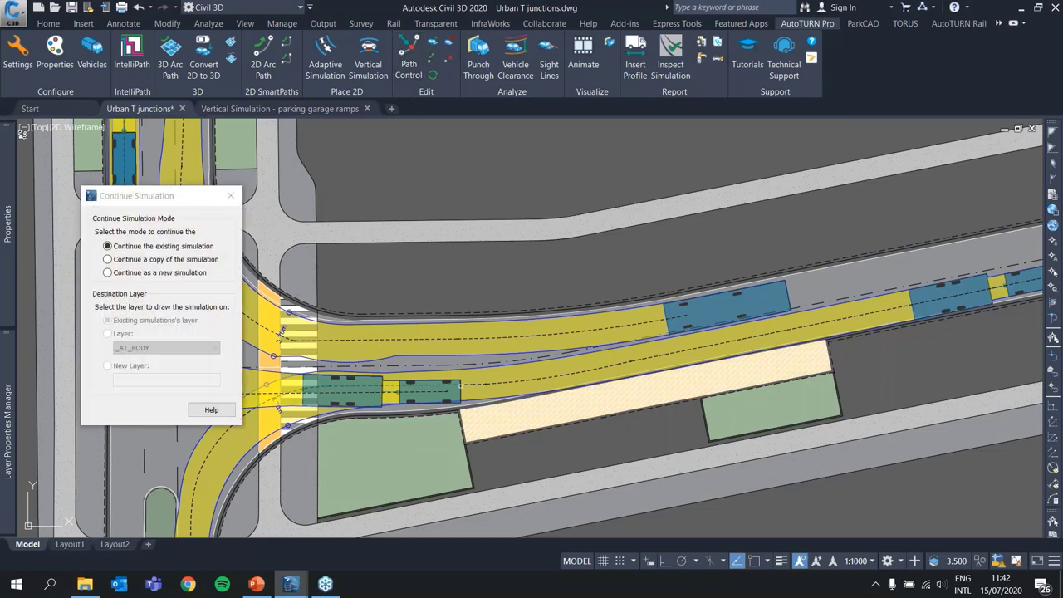
pyautogui.press('Return')
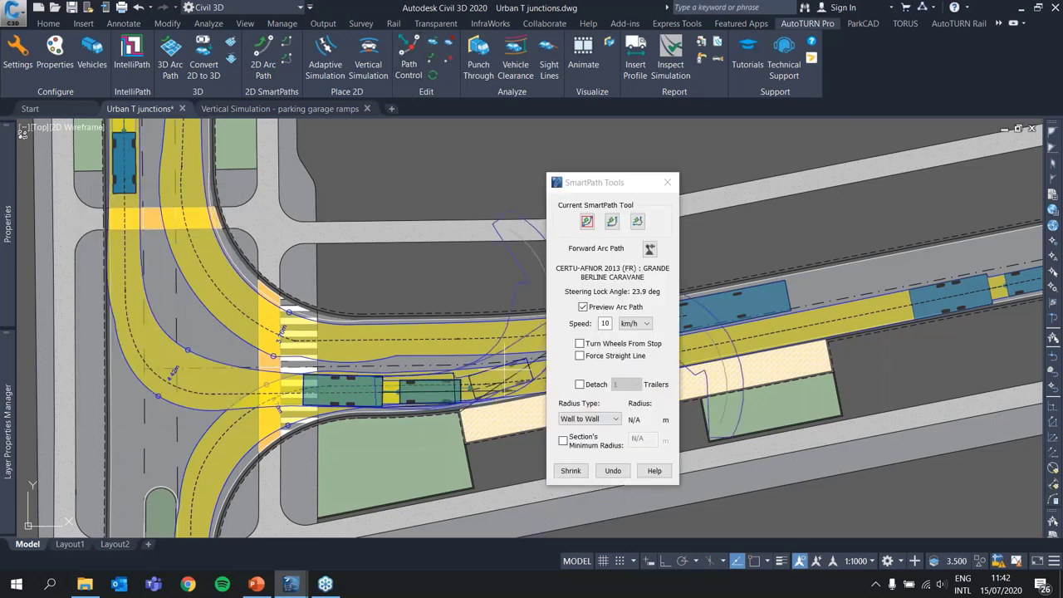
pyautogui.moveTo(451, 382); pyautogui.dragTo(209, 400, button='middle')
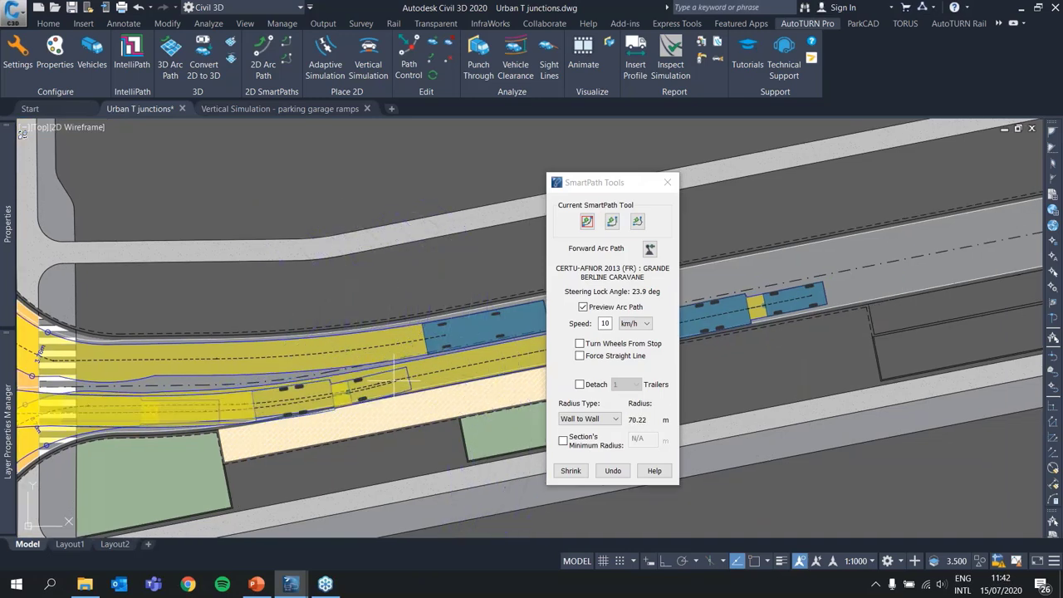
pyautogui.click(615, 472)
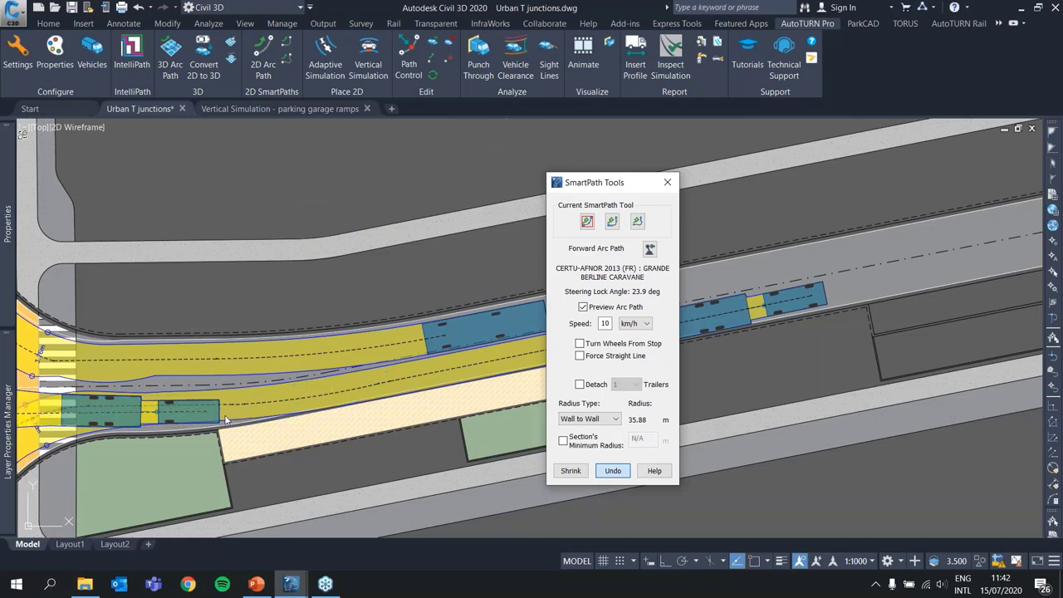
pyautogui.press('Return')
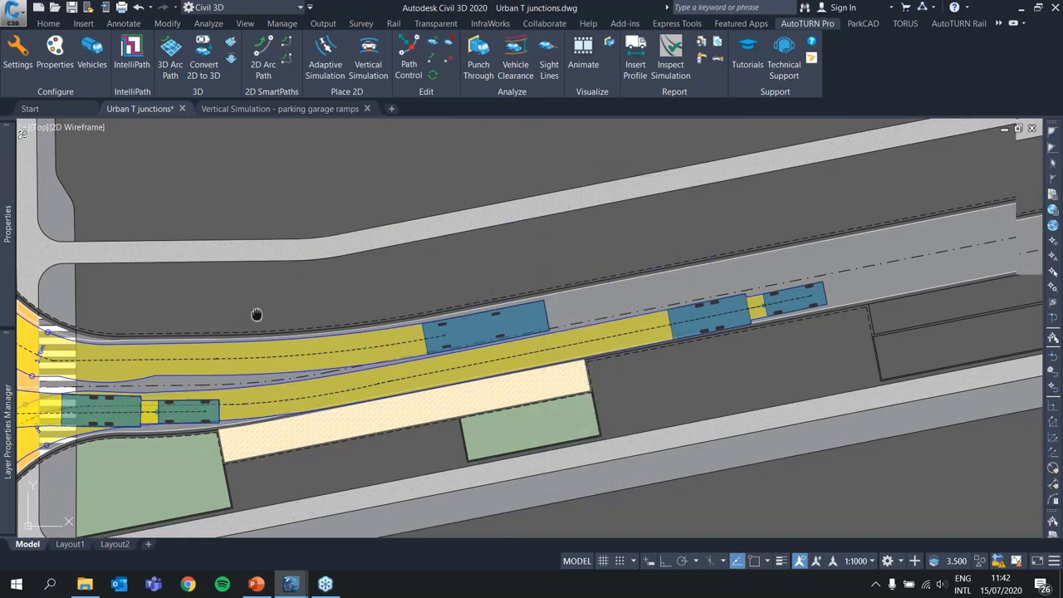
pyautogui.moveTo(256, 315); pyautogui.dragTo(536, 408, button='middle')
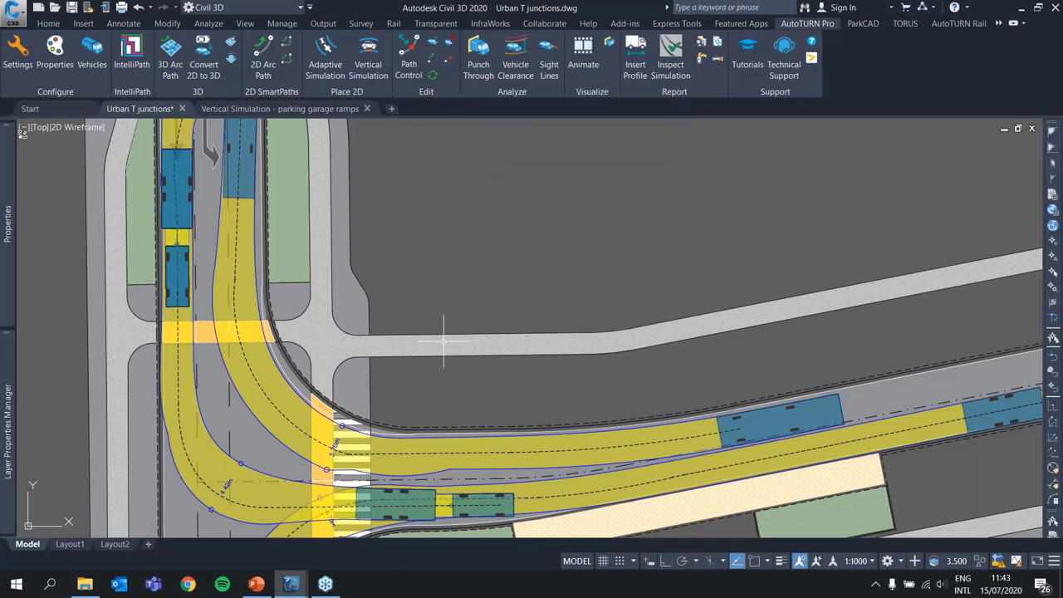
pyautogui.moveTo(405, 432)
pyautogui.mouseDown(button='middle')
pyautogui.moveTo(532, 340)
pyautogui.moveTo(494, 307)
pyautogui.moveTo(490, 272)
pyautogui.mouseUp(button='middle')
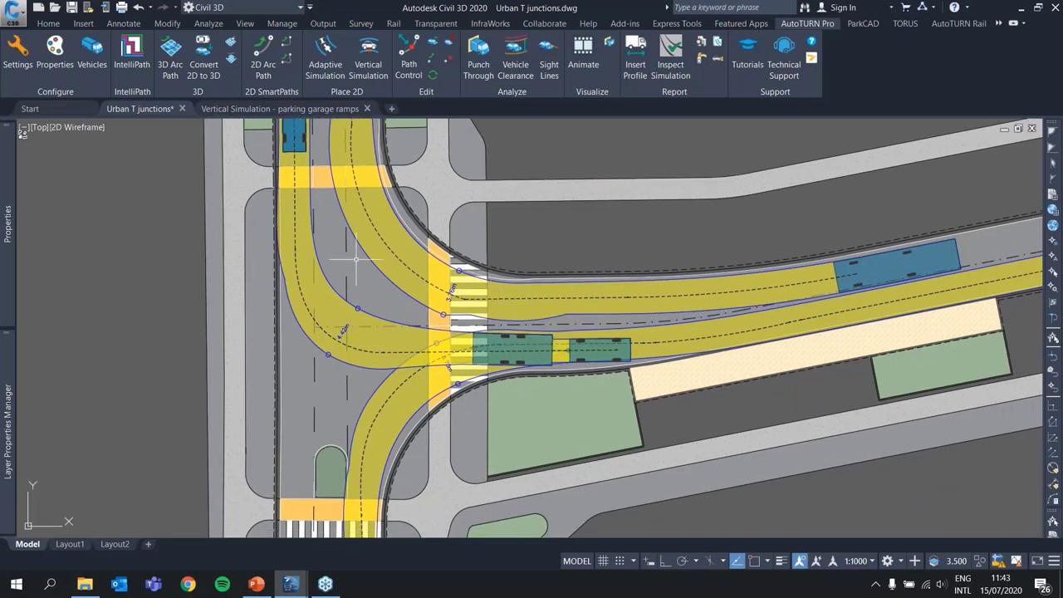
# Turn on the Front Tires and Rear Tires envelopes and update the turn simulation labelled 4.42m with them.
pyautogui.scroll(1, 356, 274)
pyautogui.scroll(1, 357, 376)
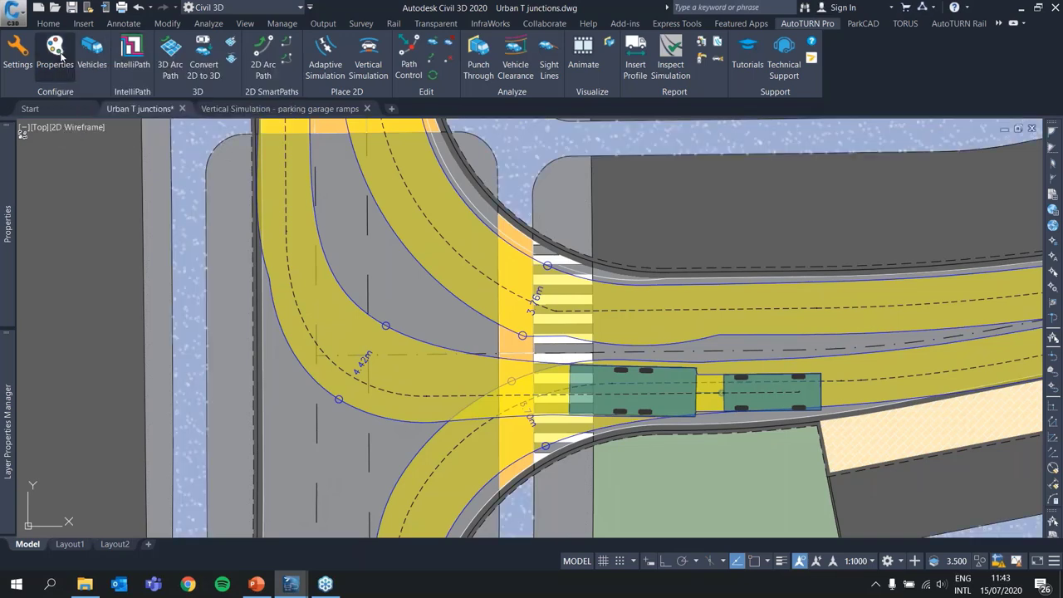
pyautogui.click(55, 51)
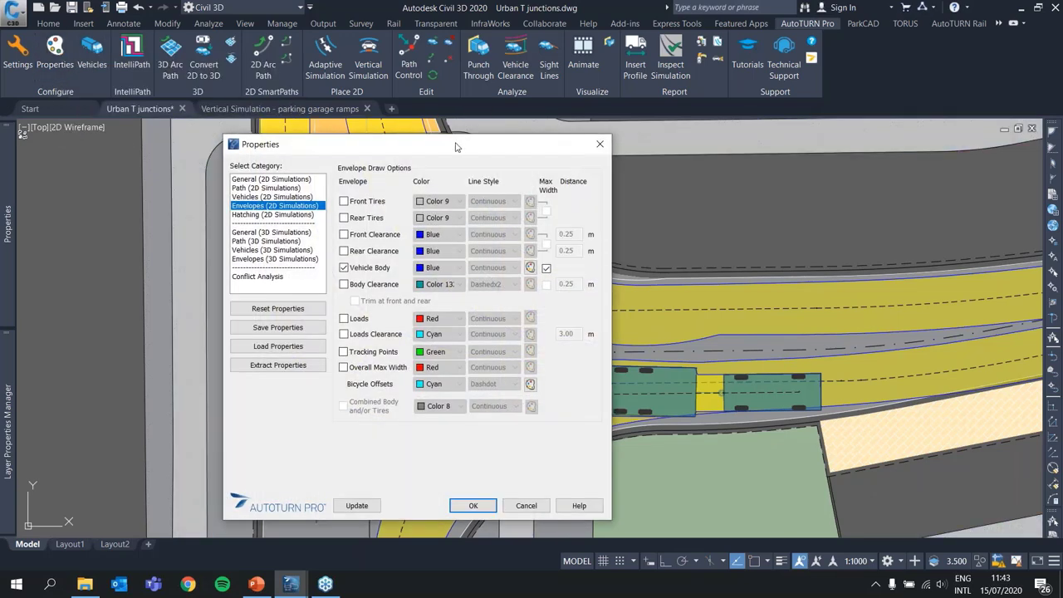
pyautogui.moveTo(462, 142); pyautogui.dragTo(266, 145)
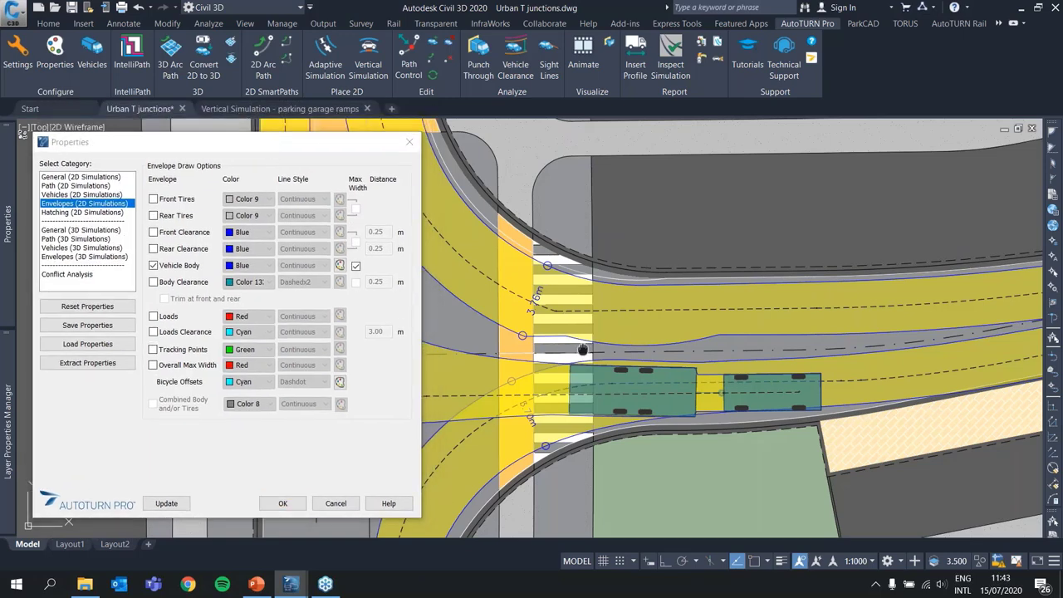
pyautogui.moveTo(670, 258); pyautogui.dragTo(946, 250, button='middle')
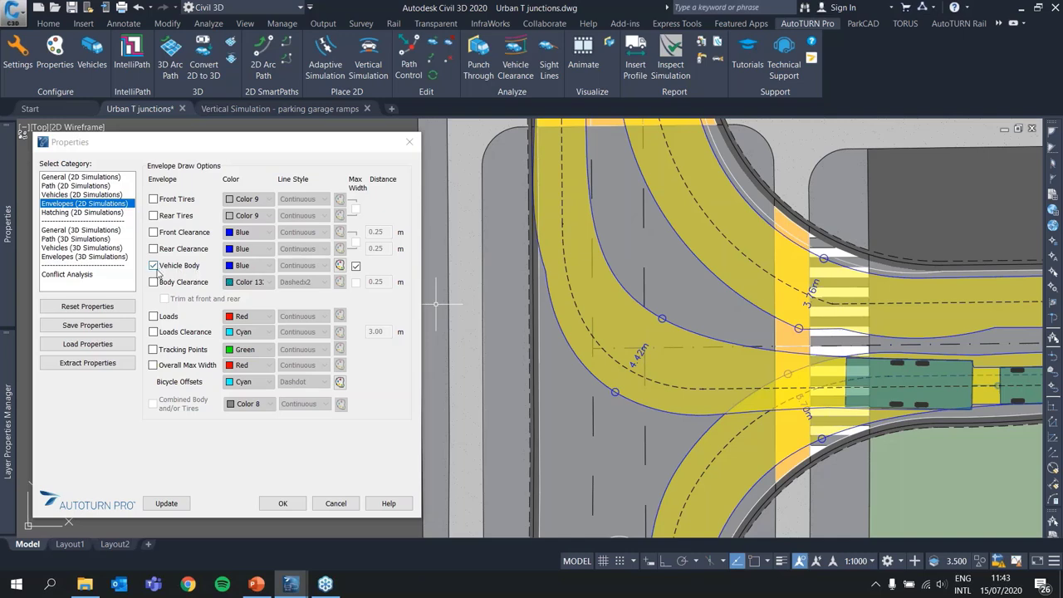
pyautogui.click(356, 266)
pyautogui.click(154, 200)
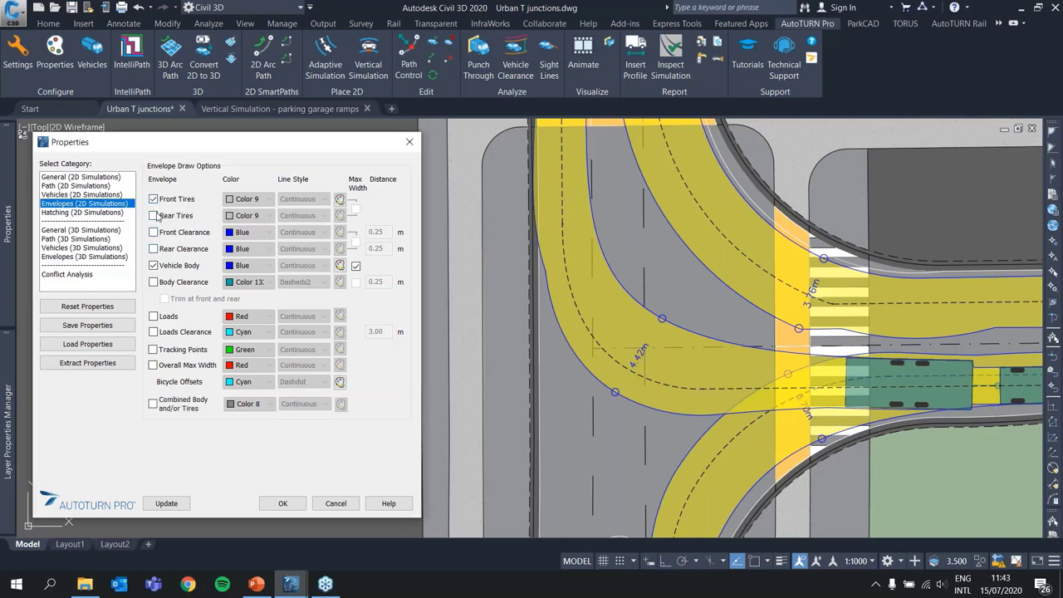
pyautogui.click(155, 216)
pyautogui.click(178, 506)
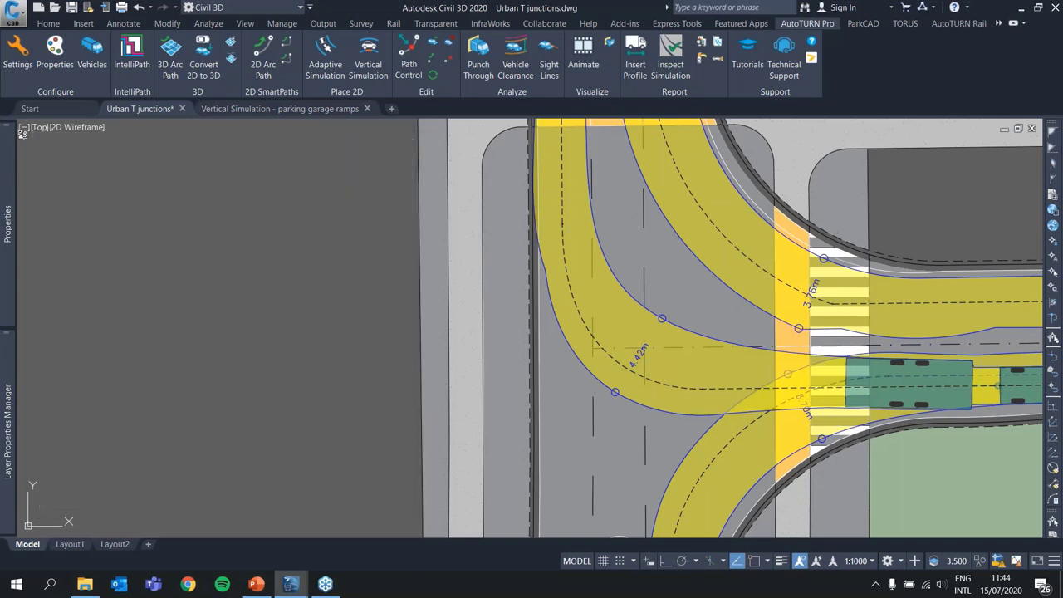
pyautogui.doubleClick(636, 352)
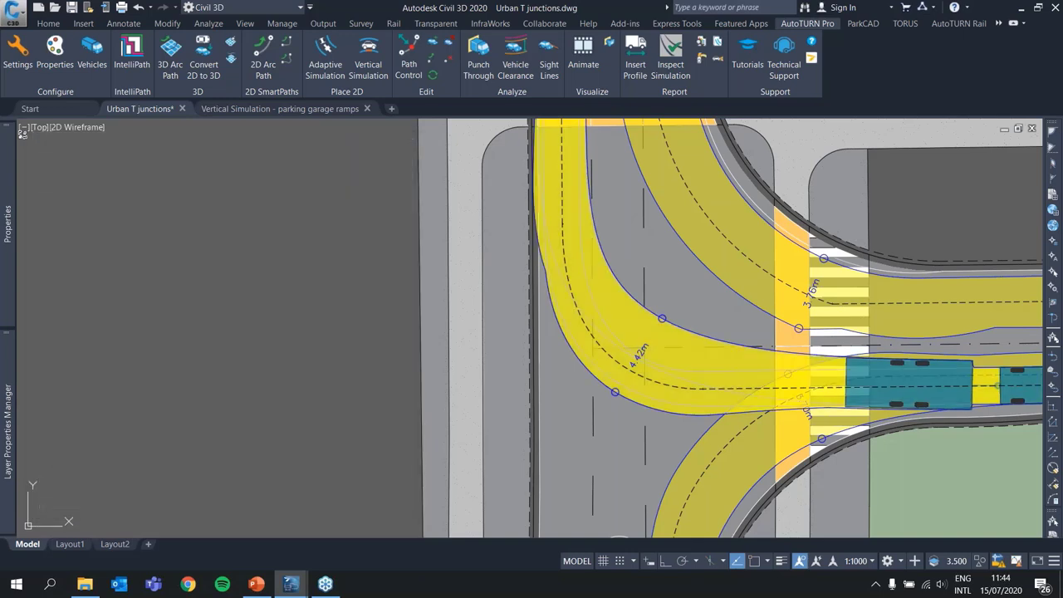
# Set the Front Tires envelope colour to magenta.
pyautogui.scroll(4, 574, 319)
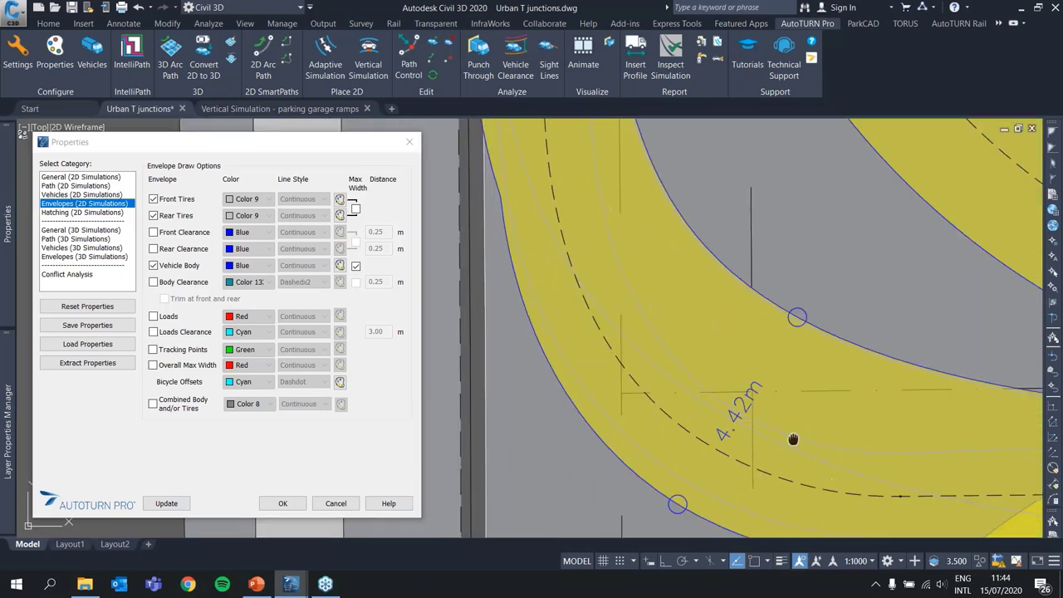
pyautogui.moveTo(794, 439); pyautogui.dragTo(612, 285, button='middle')
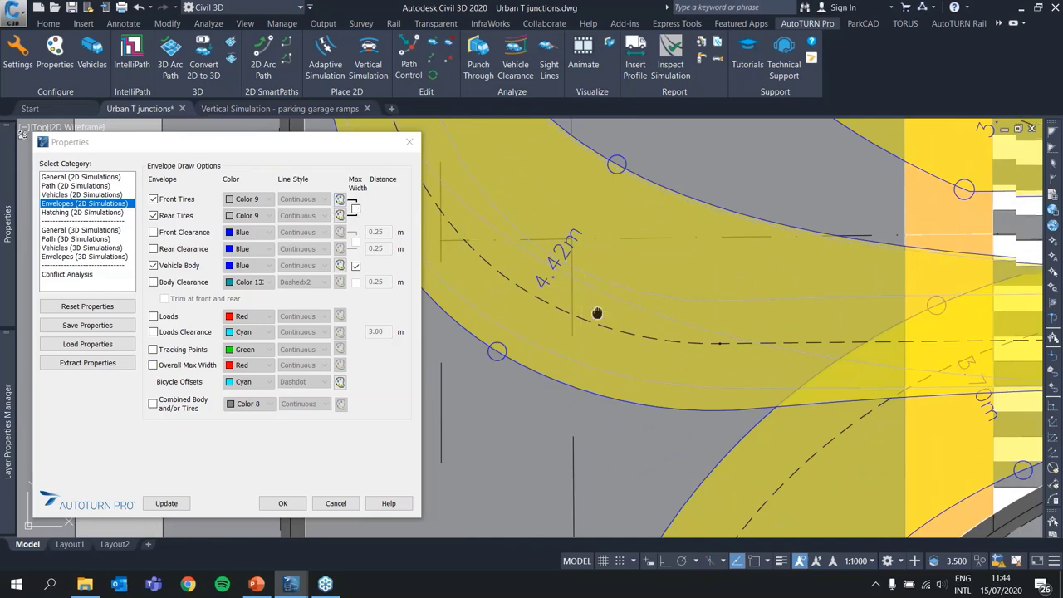
pyautogui.moveTo(598, 311); pyautogui.dragTo(672, 363, button='middle')
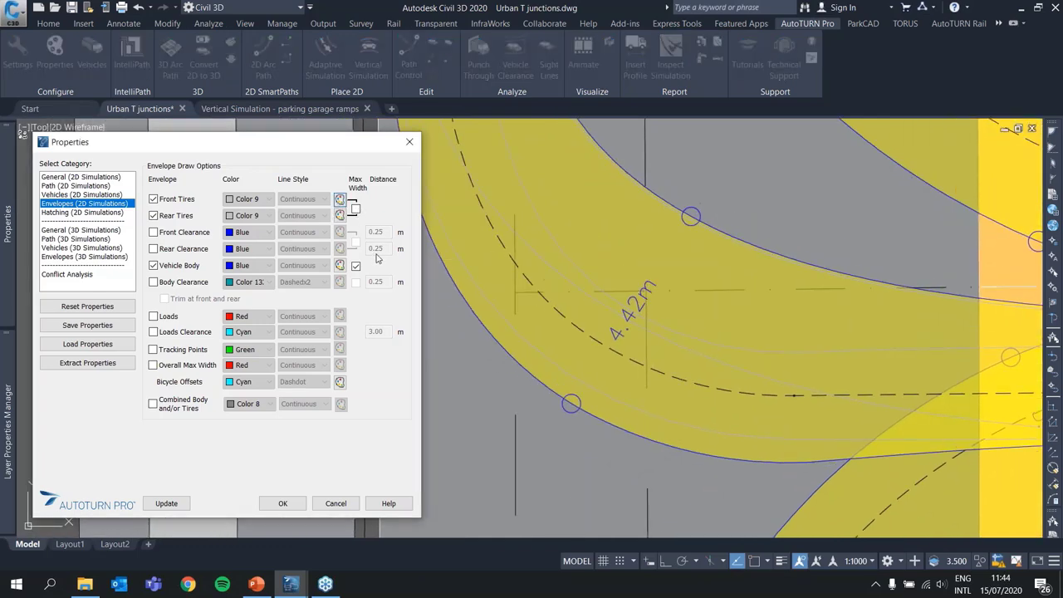
pyautogui.click(340, 215)
pyautogui.click(264, 328)
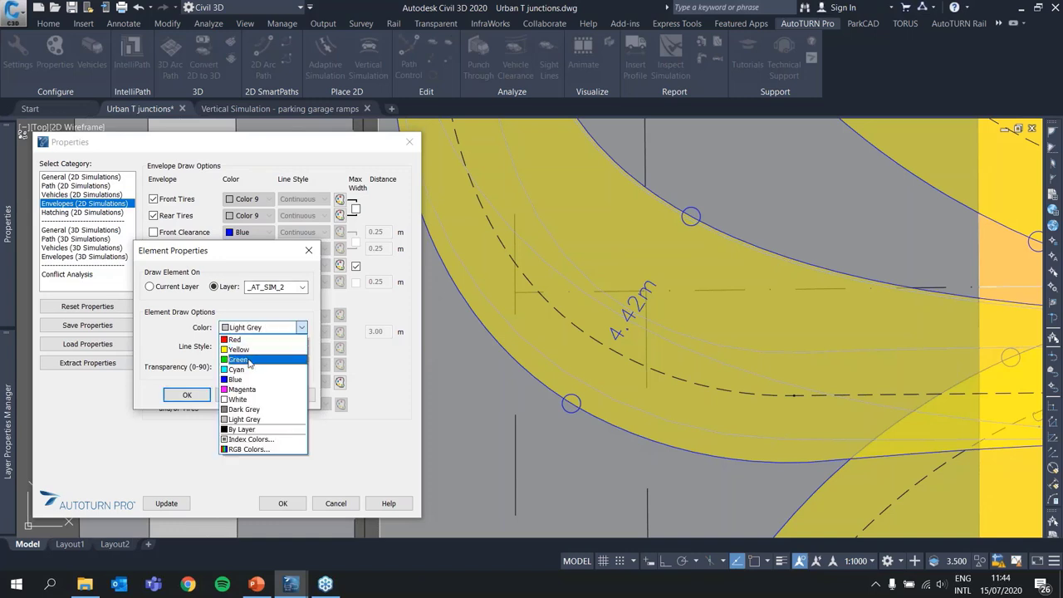
pyautogui.click(254, 389)
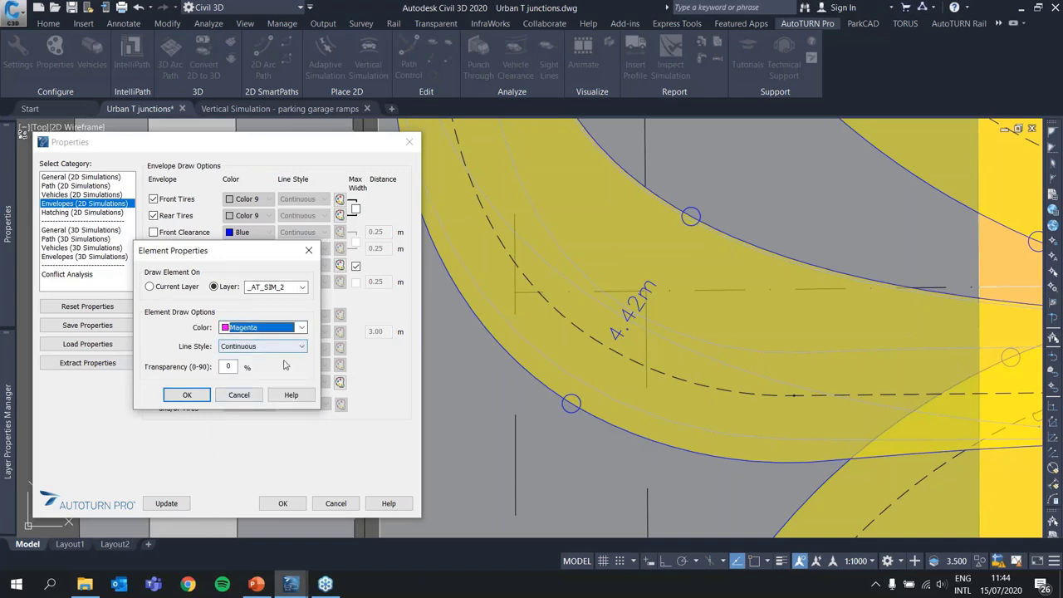
pyautogui.click(187, 395)
# Set the Rear Tires envelope to magenta with a Dashedx2 line style, and update the turn simulation.
pyautogui.click(341, 215)
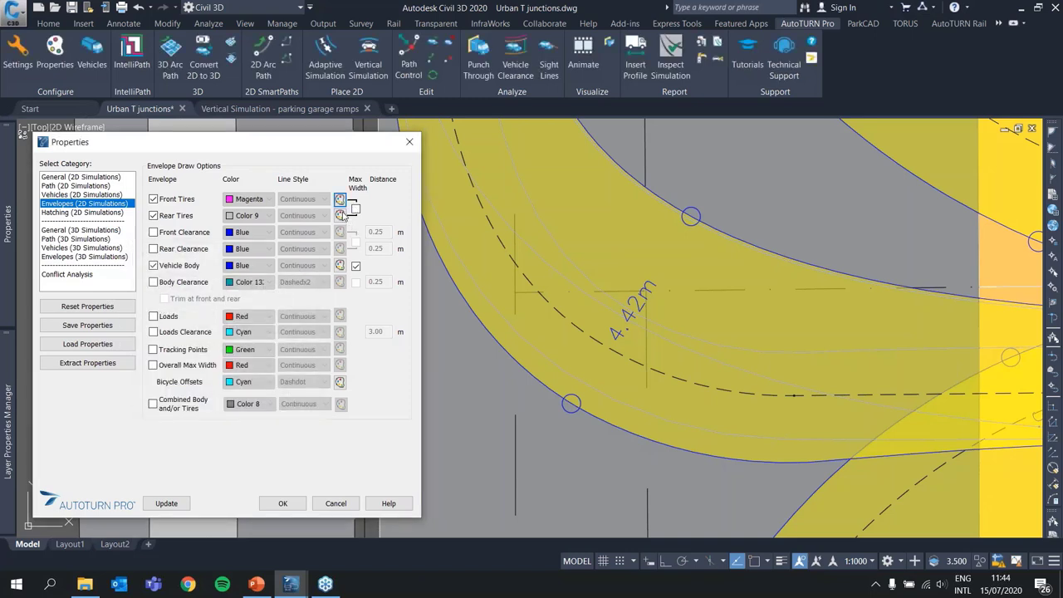
pyautogui.click(278, 328)
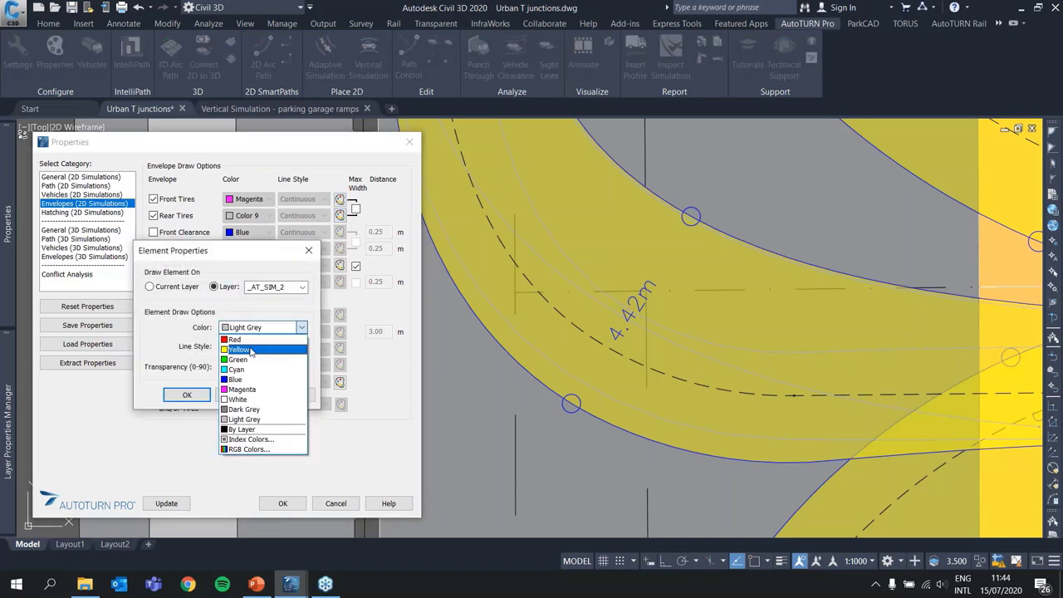
pyautogui.click(248, 390)
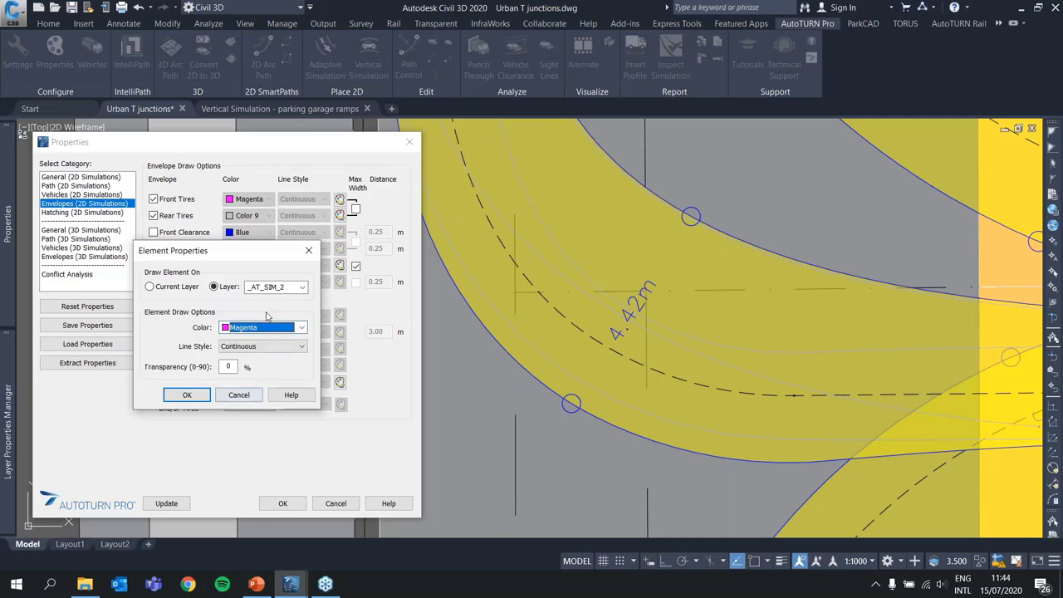
pyautogui.click(240, 347)
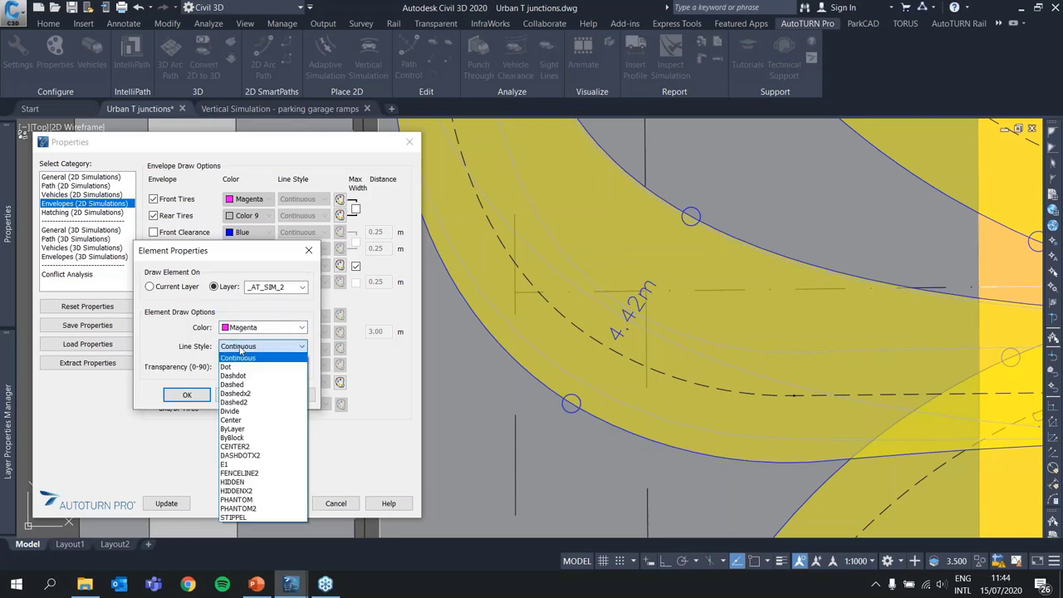
pyautogui.click(236, 392)
pyautogui.click(187, 395)
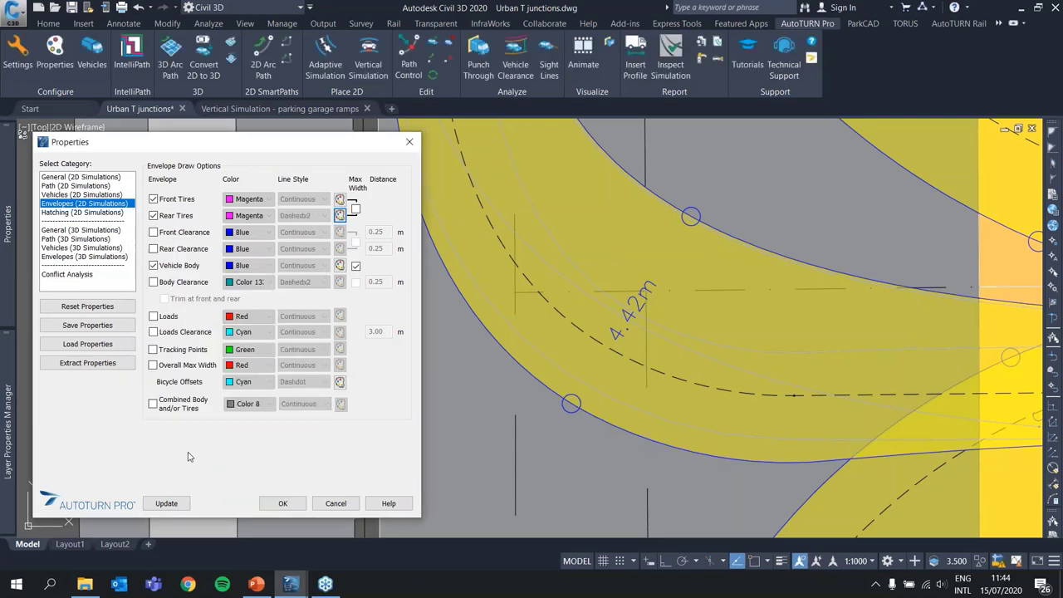
pyautogui.click(166, 503)
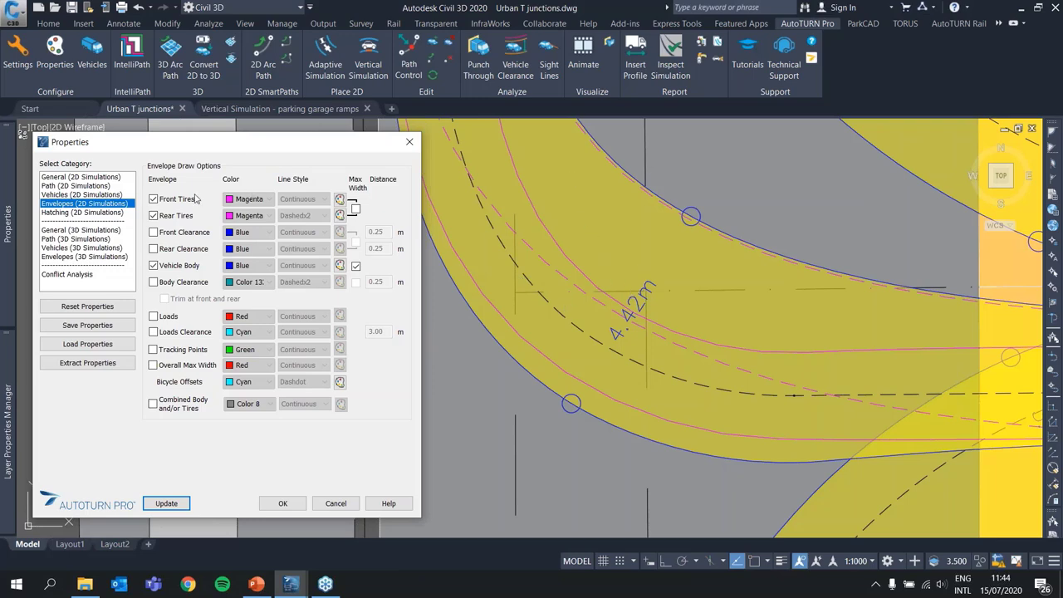
pyautogui.click(153, 233)
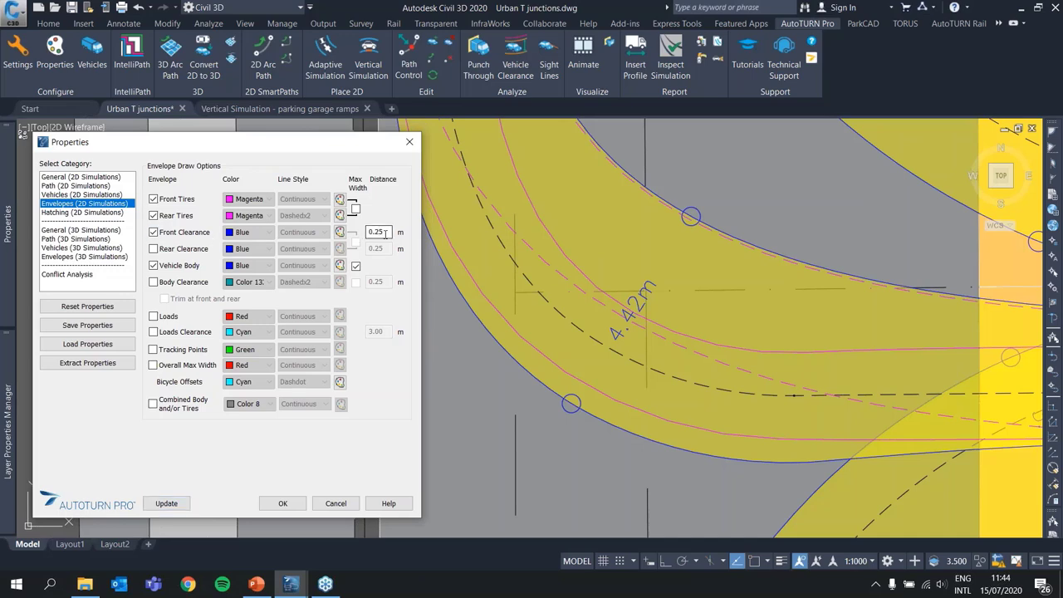
pyautogui.moveTo(385, 234); pyautogui.dragTo(340, 224)
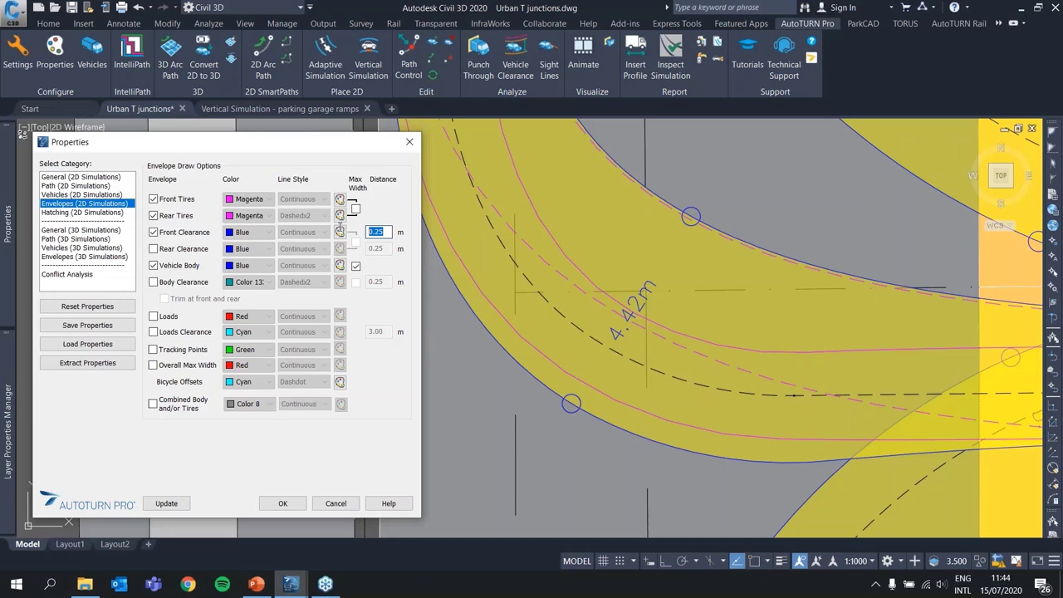
pyautogui.click(153, 233)
# Turn on the Body Clearance envelope and update the turn simulation labelled 4.42m with it.
pyautogui.click(154, 282)
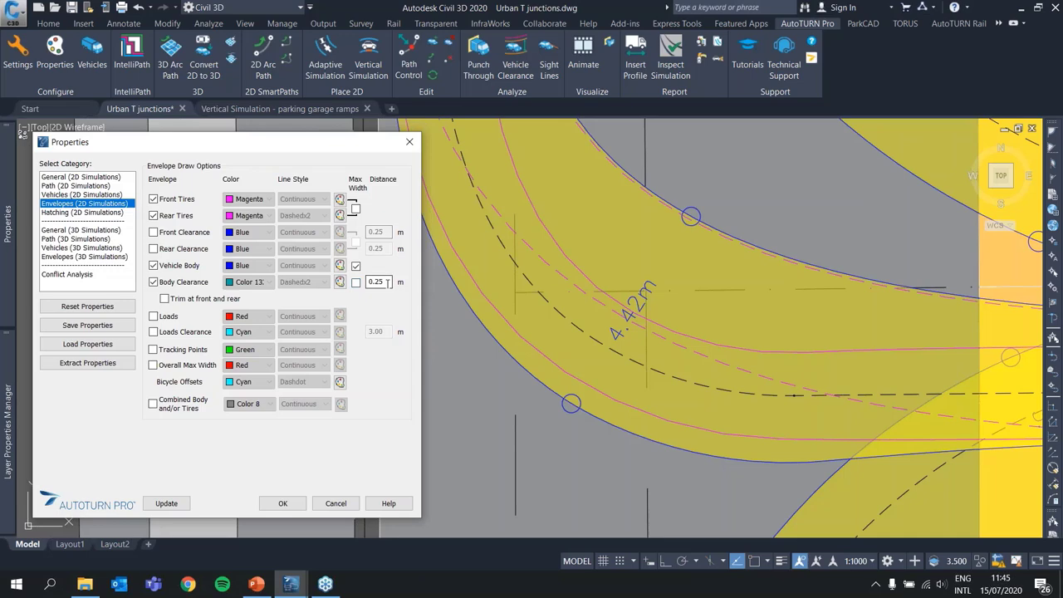
pyautogui.click(168, 505)
pyautogui.click(470, 369)
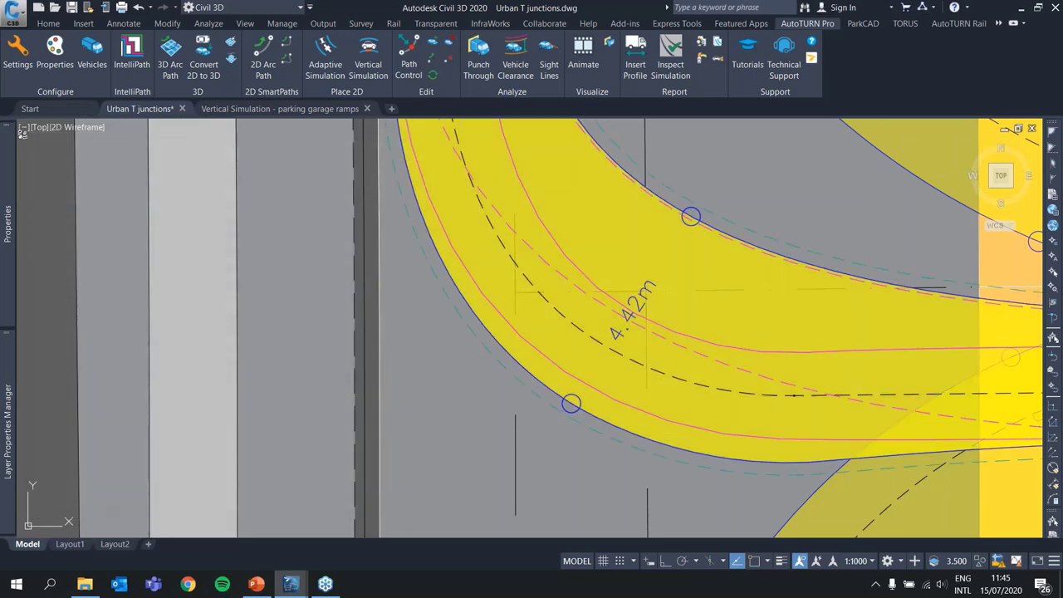
# Examine the body clearance envelope along the turn and around the car and caravan on the crossing.
pyautogui.scroll(4, 481, 341)
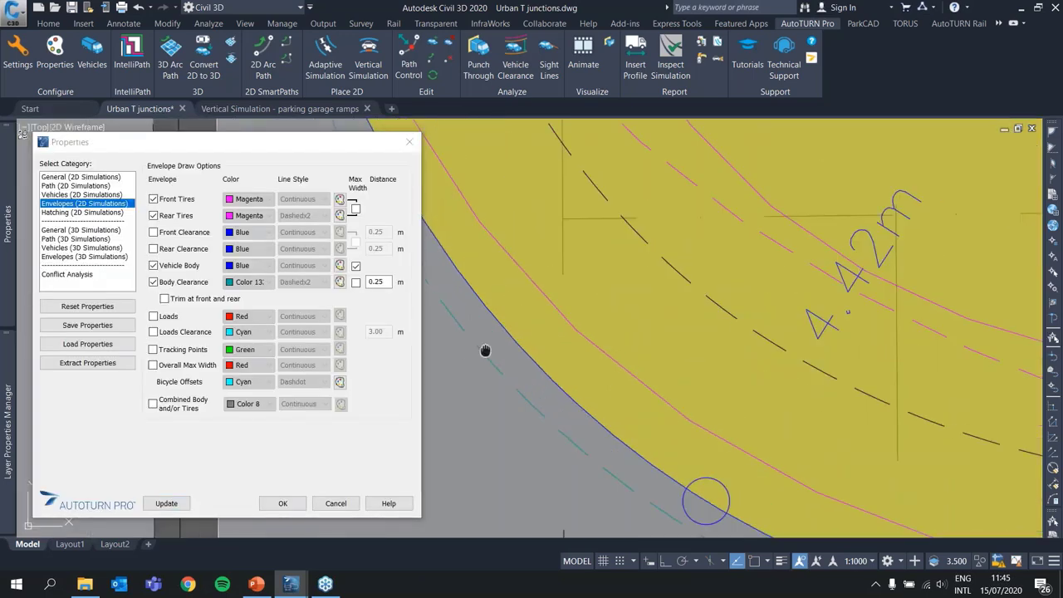
pyautogui.scroll(-3, 477, 324)
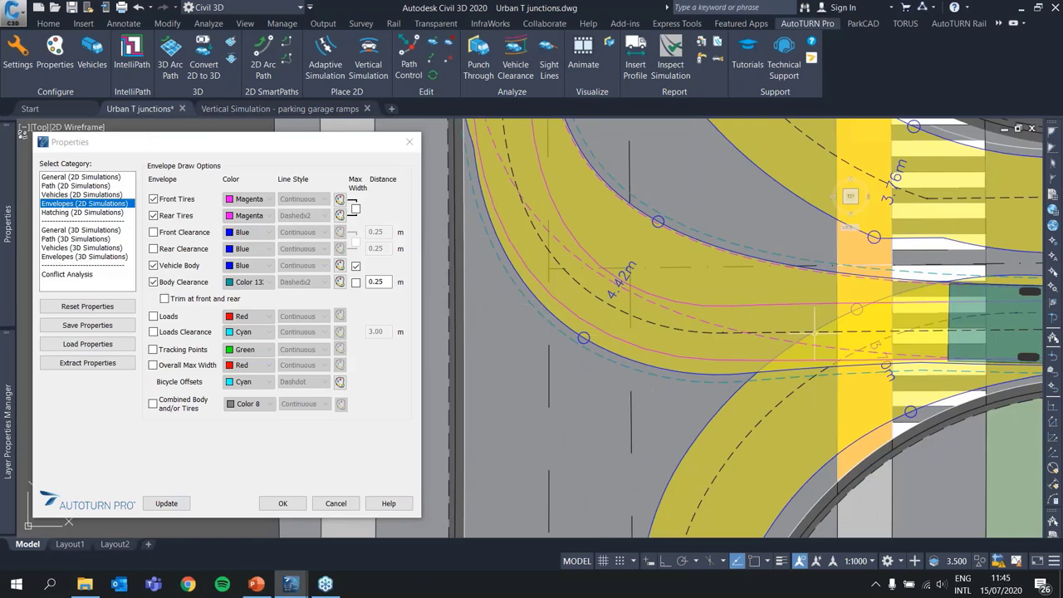
pyautogui.moveTo(789, 303); pyautogui.dragTo(398, 324, button='middle')
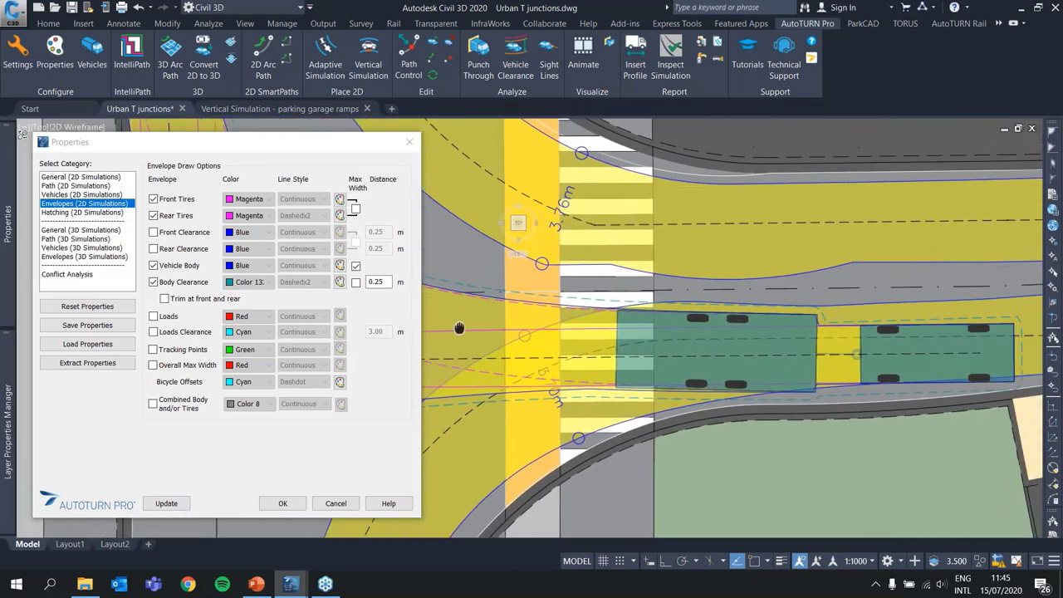
pyautogui.moveTo(814, 336); pyautogui.dragTo(754, 335, button='middle')
pyautogui.moveTo(553, 348)
pyautogui.mouseDown(button='middle')
pyautogui.moveTo(665, 336)
pyautogui.moveTo(563, 277)
pyautogui.moveTo(517, 422)
pyautogui.moveTo(576, 304)
pyautogui.moveTo(631, 349)
pyautogui.mouseUp(button='middle')
pyautogui.press('Escape')
pyautogui.moveTo(615, 424); pyautogui.dragTo(546, 245, button='middle')
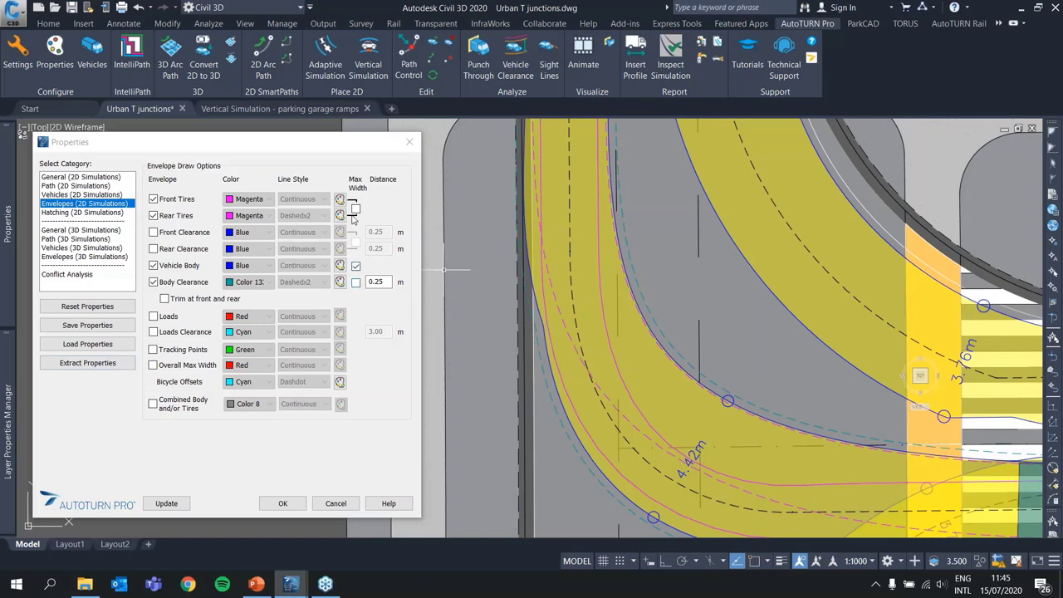
# Switch the Max Width dimension from Vehicle Body to Body Clearance, update the simulation, and turn off the Body Clearance envelope.
pyautogui.click(355, 283)
pyautogui.click(356, 283)
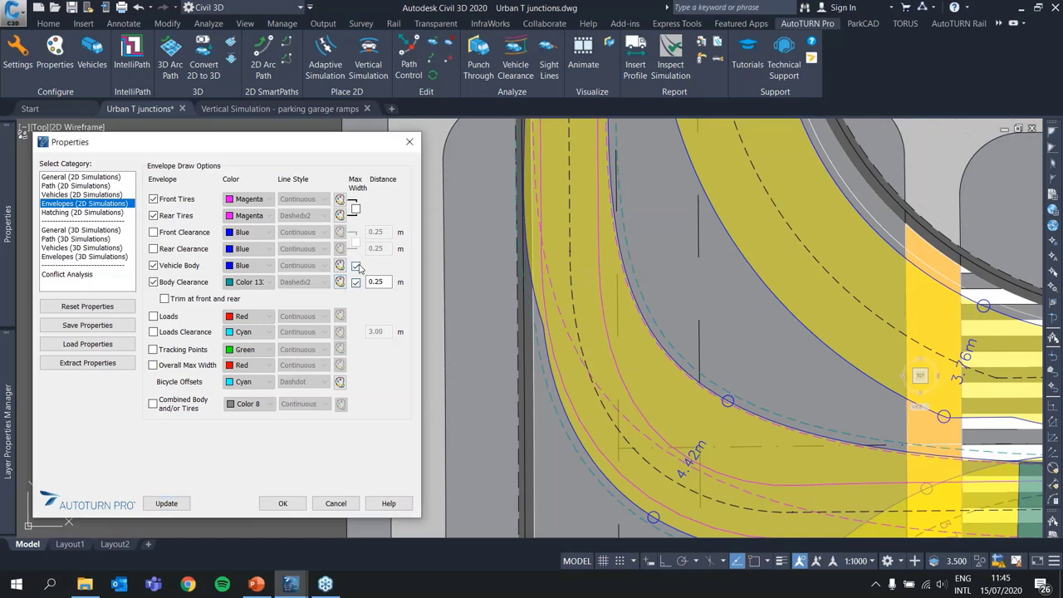
pyautogui.click(166, 504)
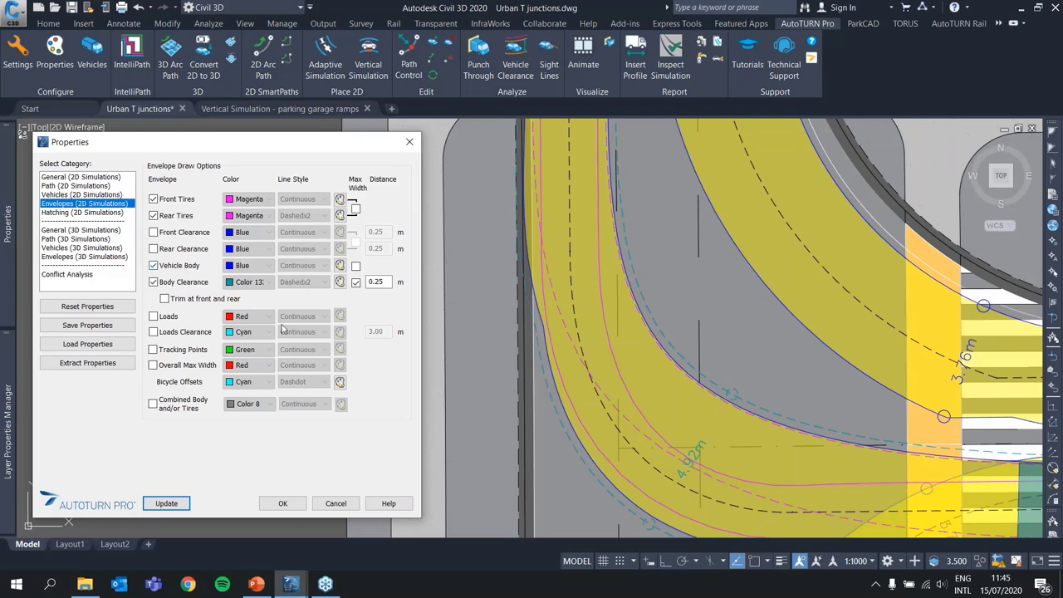
pyautogui.click(153, 283)
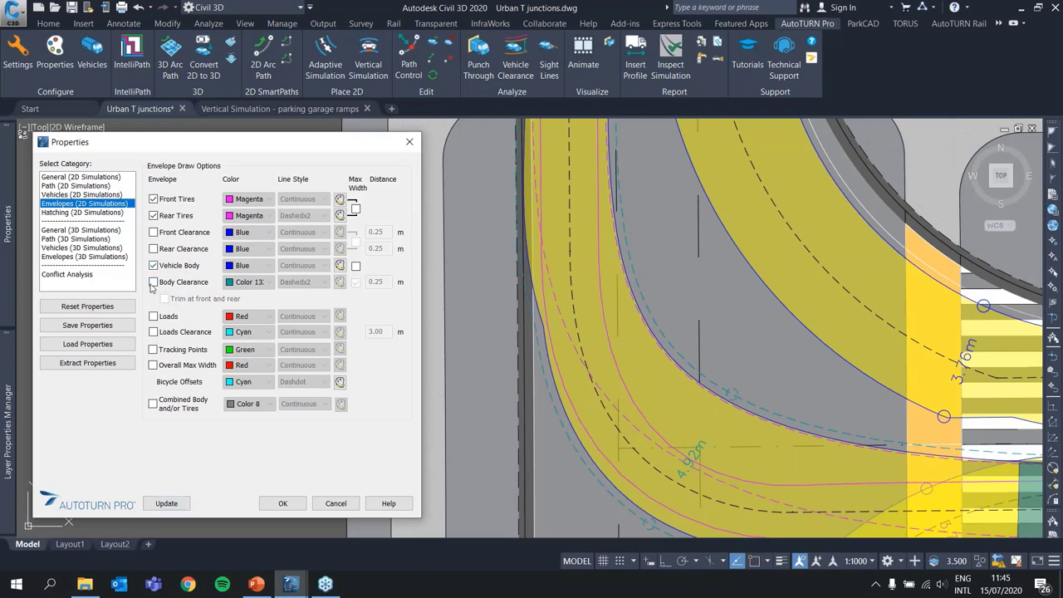
# Hatch the Body Clearance envelope with a cyan forward colour at 55% transparency and update the turn simulation.
pyautogui.click(83, 212)
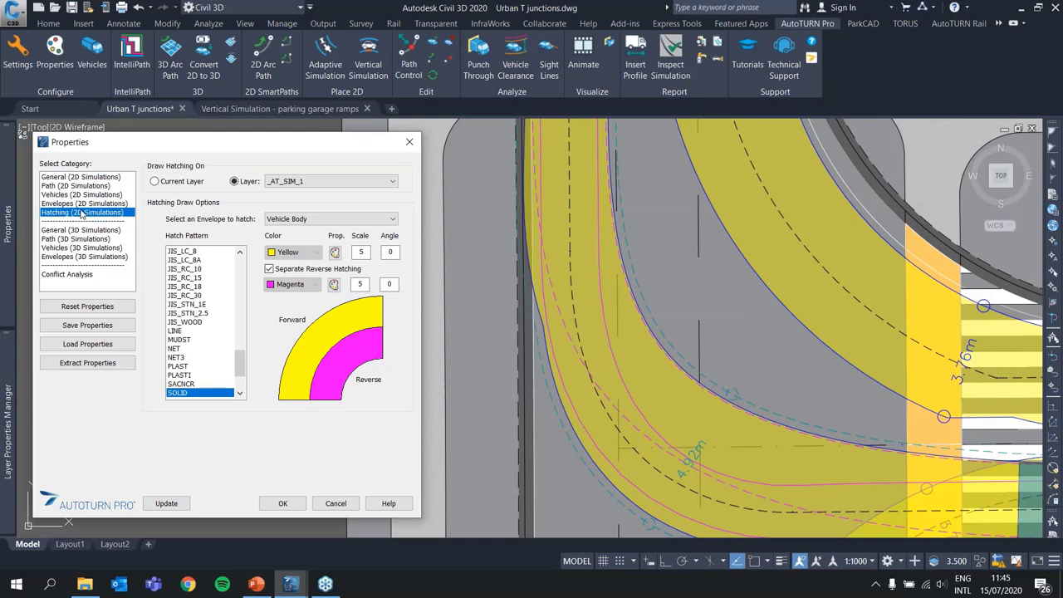
pyautogui.moveTo(7, 224)
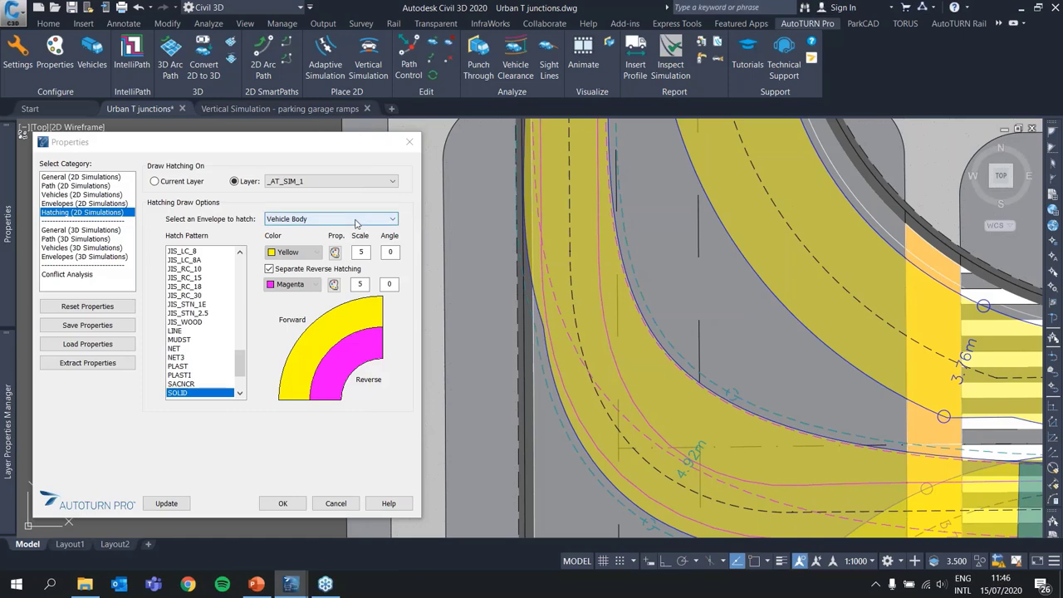
pyautogui.click(339, 221)
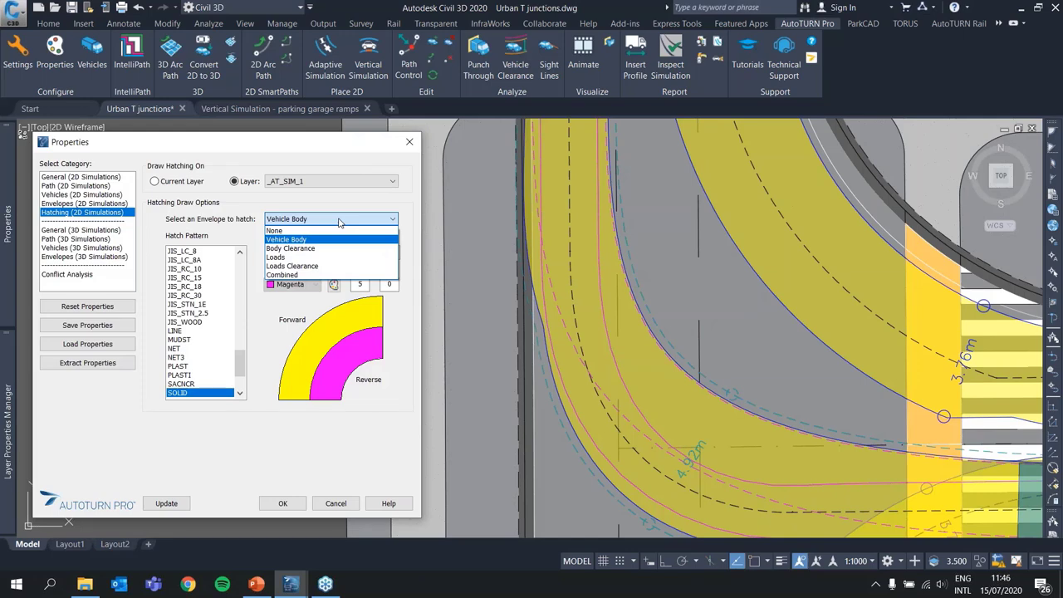
pyautogui.click(307, 249)
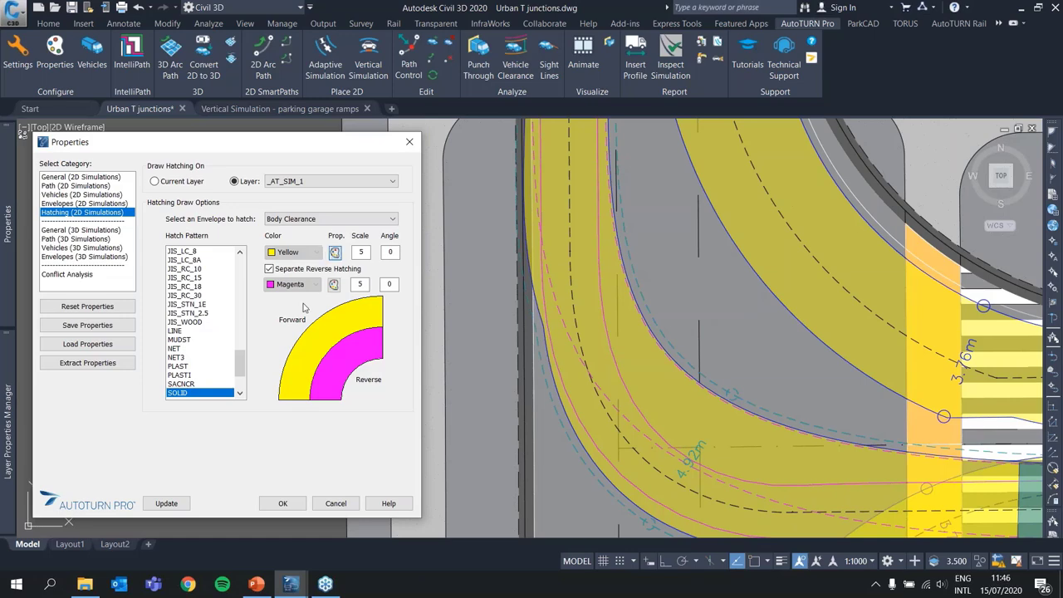
pyautogui.click(334, 252)
pyautogui.click(284, 328)
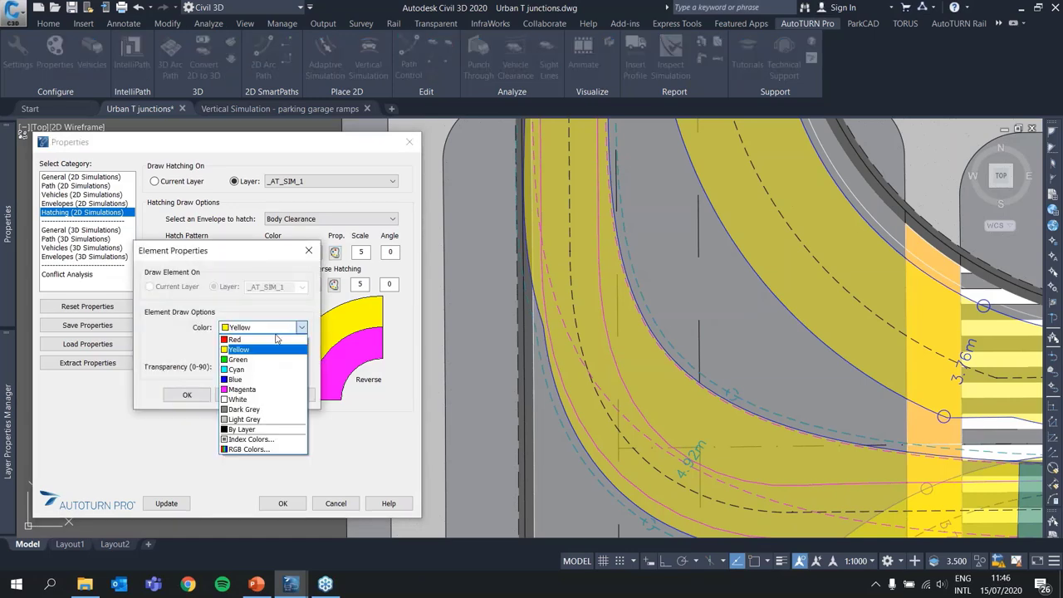
pyautogui.click(262, 371)
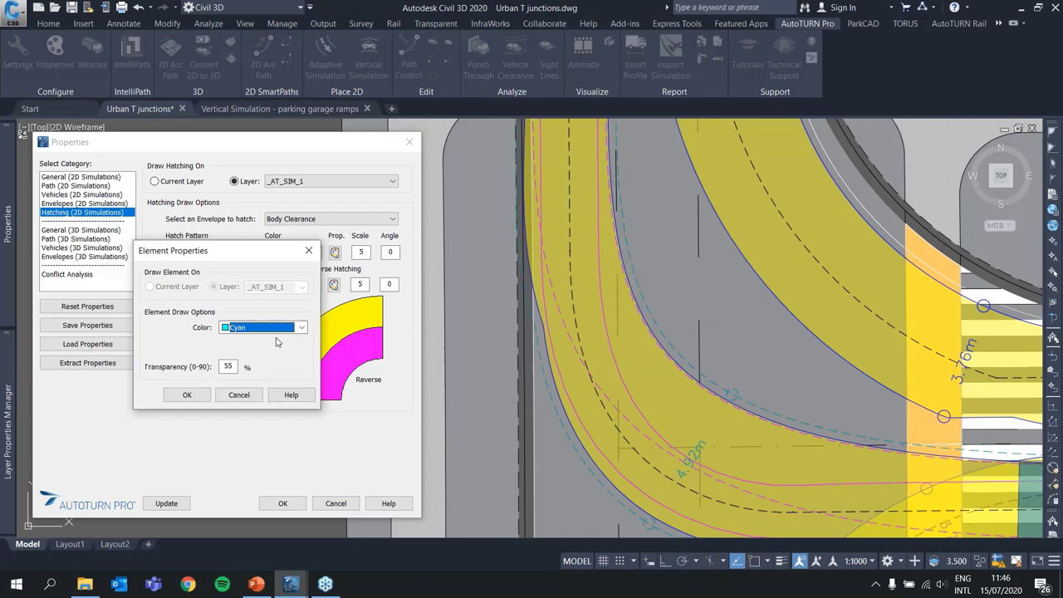
pyautogui.click(231, 367)
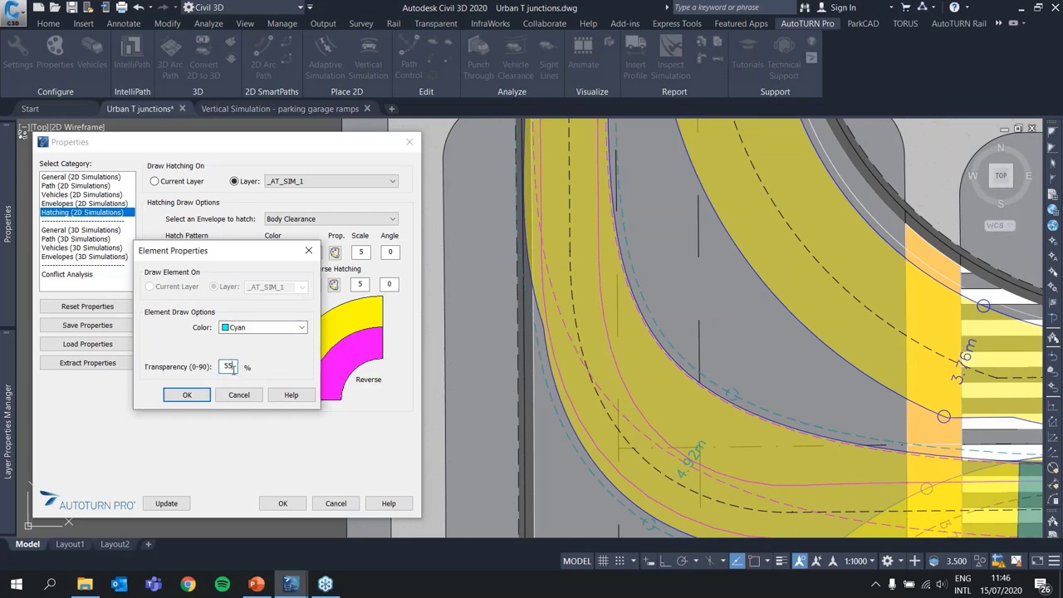
pyautogui.click(187, 394)
pyautogui.click(167, 505)
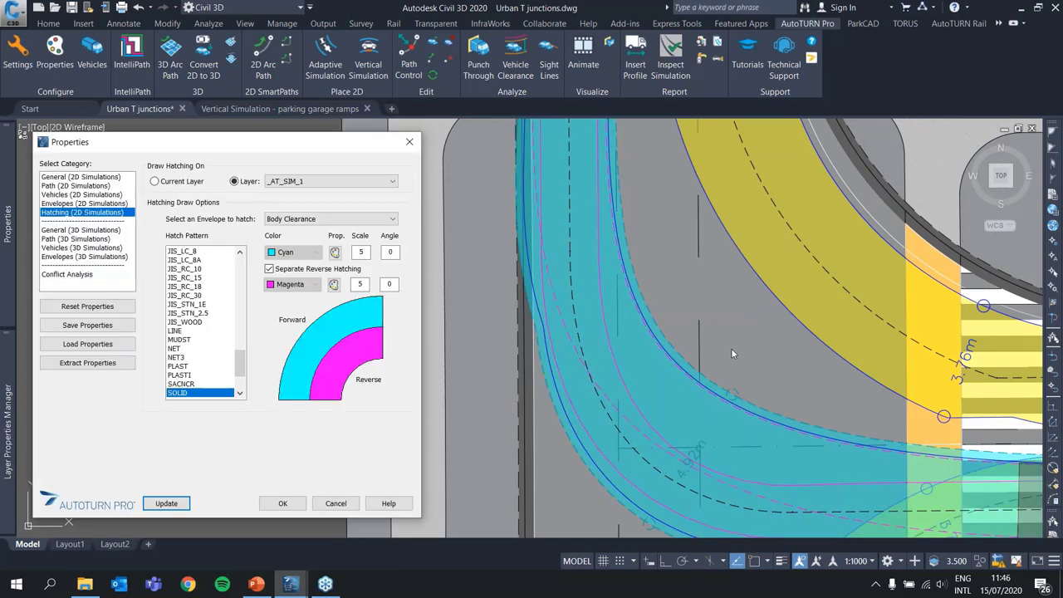
pyautogui.moveTo(736, 394); pyautogui.dragTo(630, 255, button='middle')
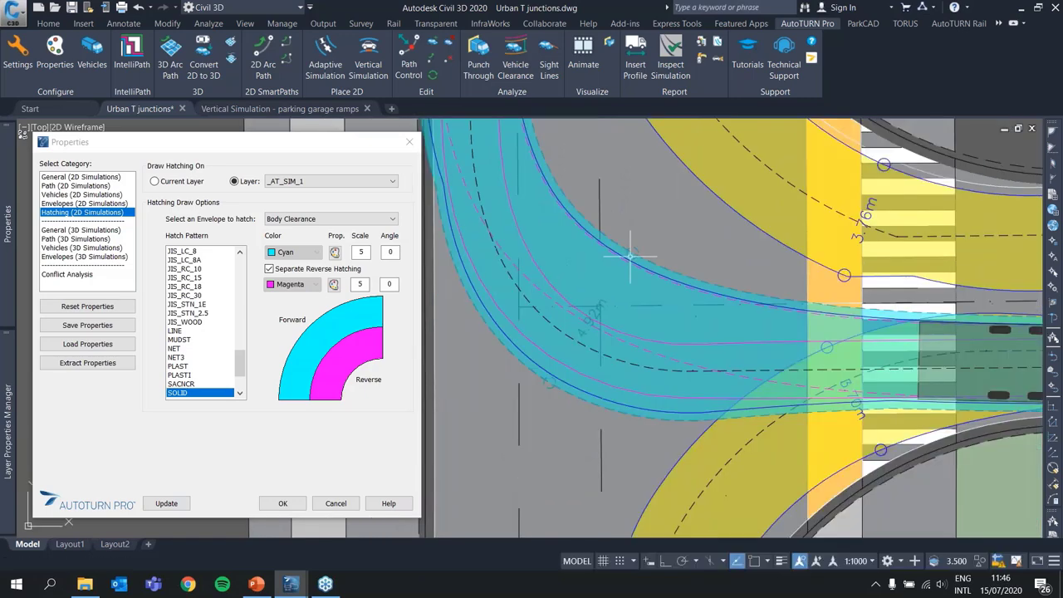
# Set the cyan forward hatching's transparency to 75% and update the turn simulation.
pyautogui.click(338, 262)
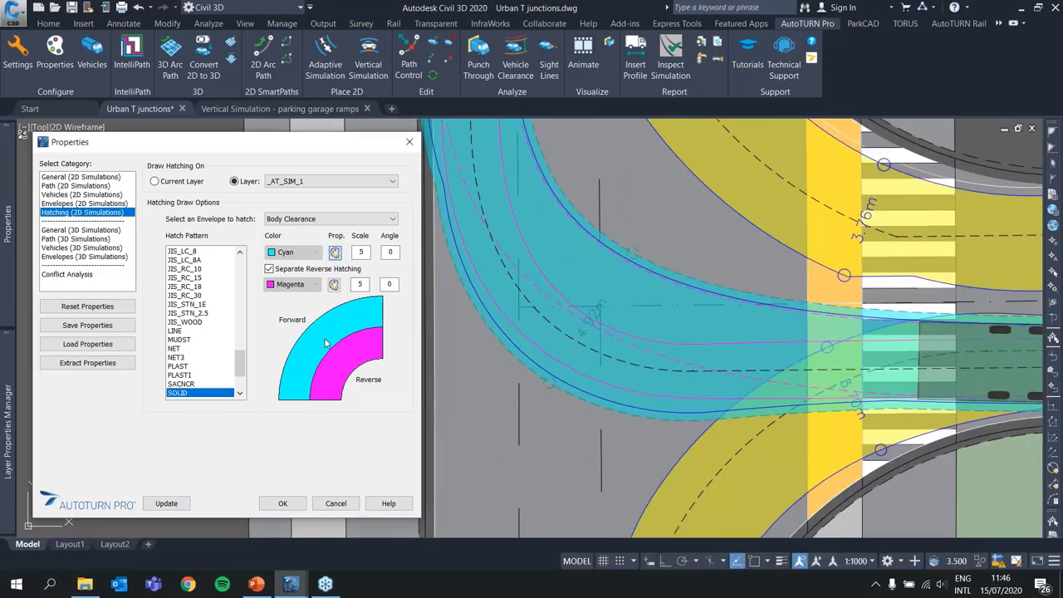
pyautogui.click(327, 344)
pyautogui.click(228, 367)
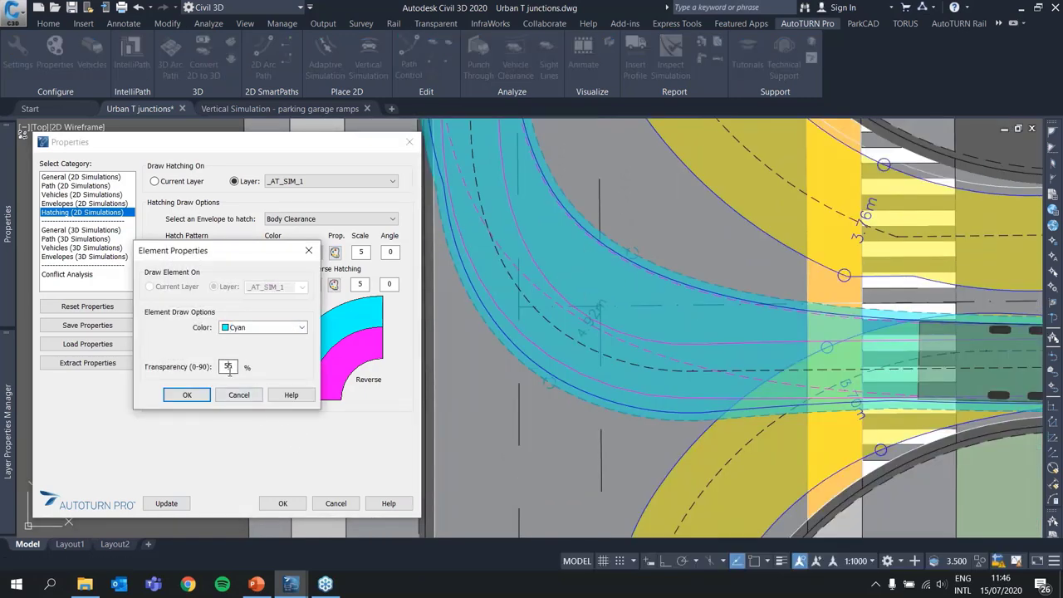
pyautogui.doubleClick(226, 368)
pyautogui.write('75')
pyautogui.click(187, 395)
pyautogui.press('Return')
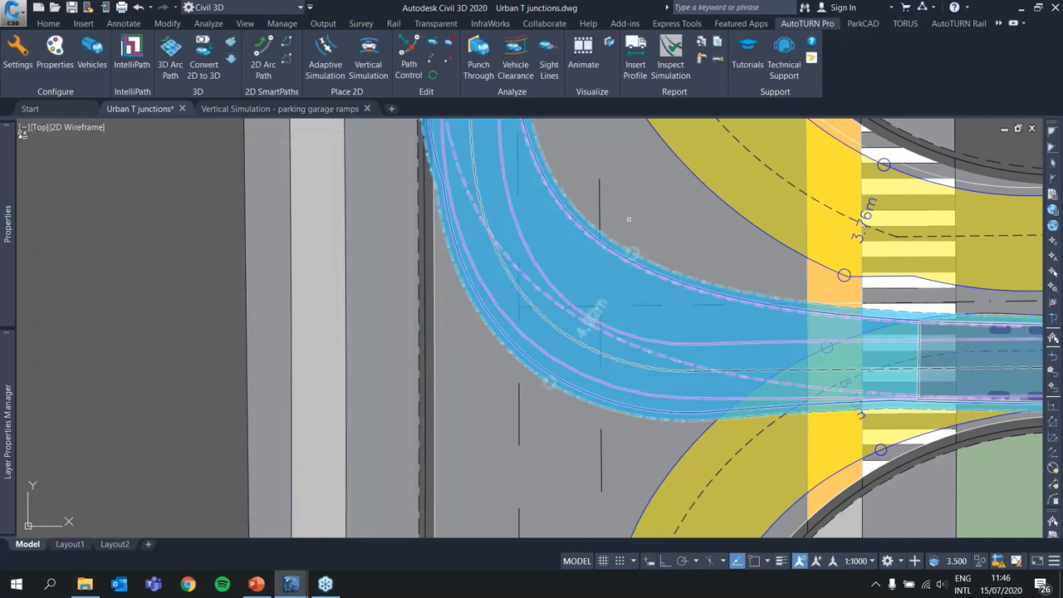
pyautogui.press('Return')
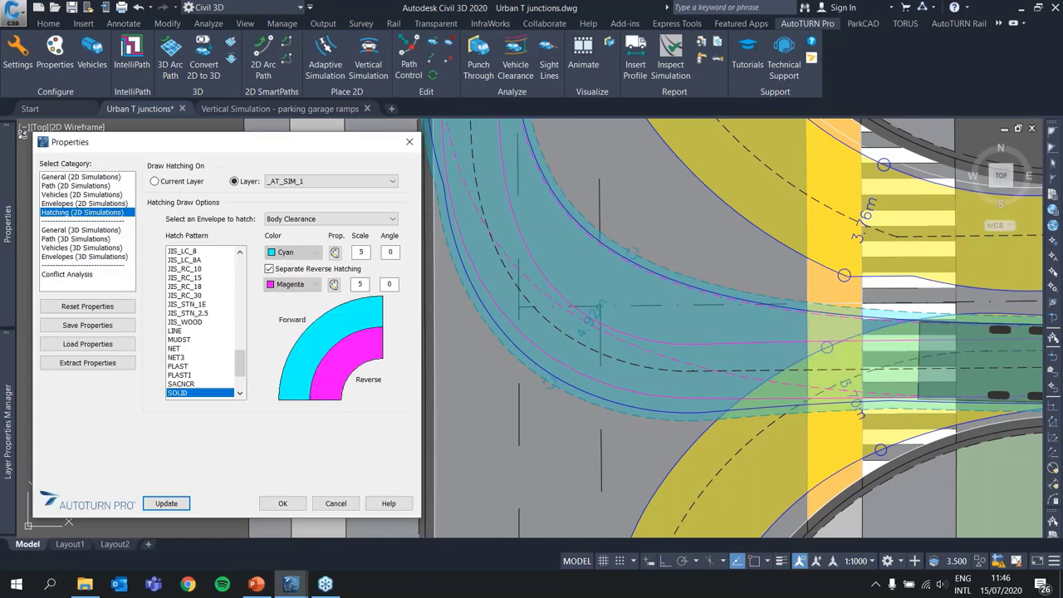
pyautogui.click(599, 318)
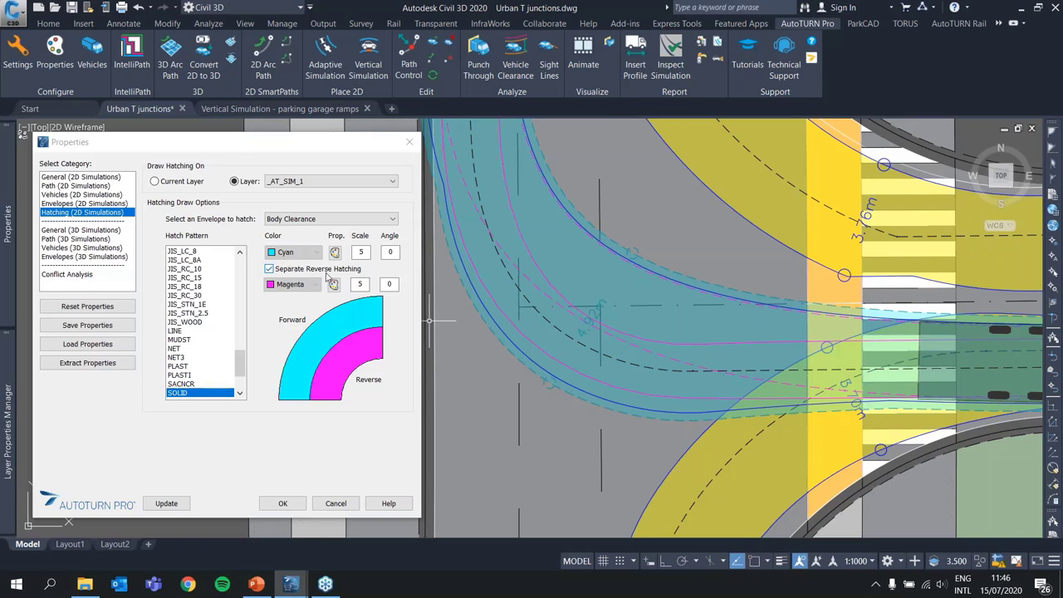
# Turn off the Body Clearance envelope, switch the hatched envelope to Vehicle Body, and accept the properties.
pyautogui.click(76, 204)
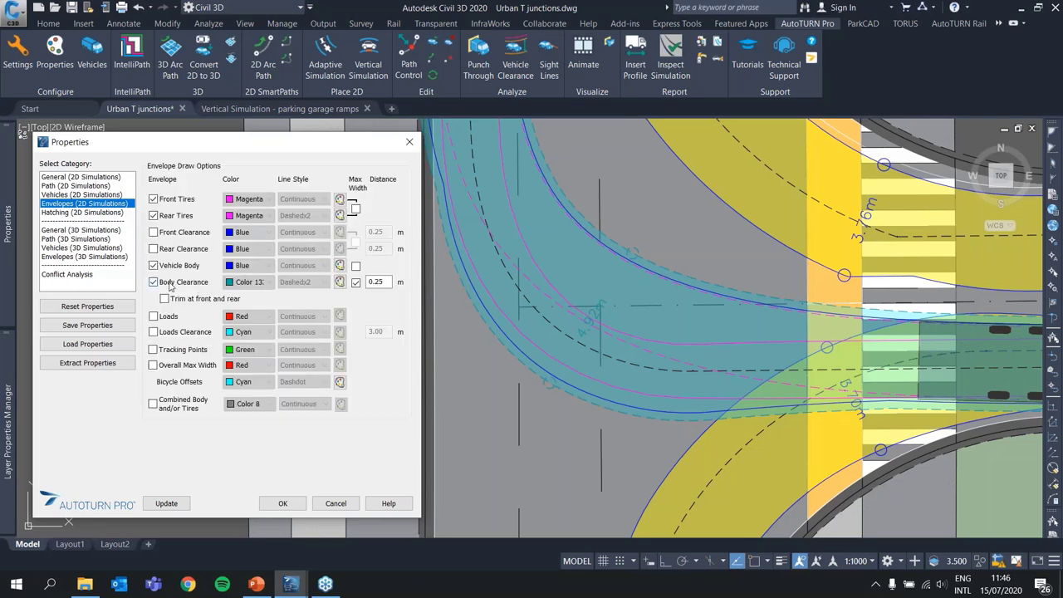
pyautogui.click(112, 213)
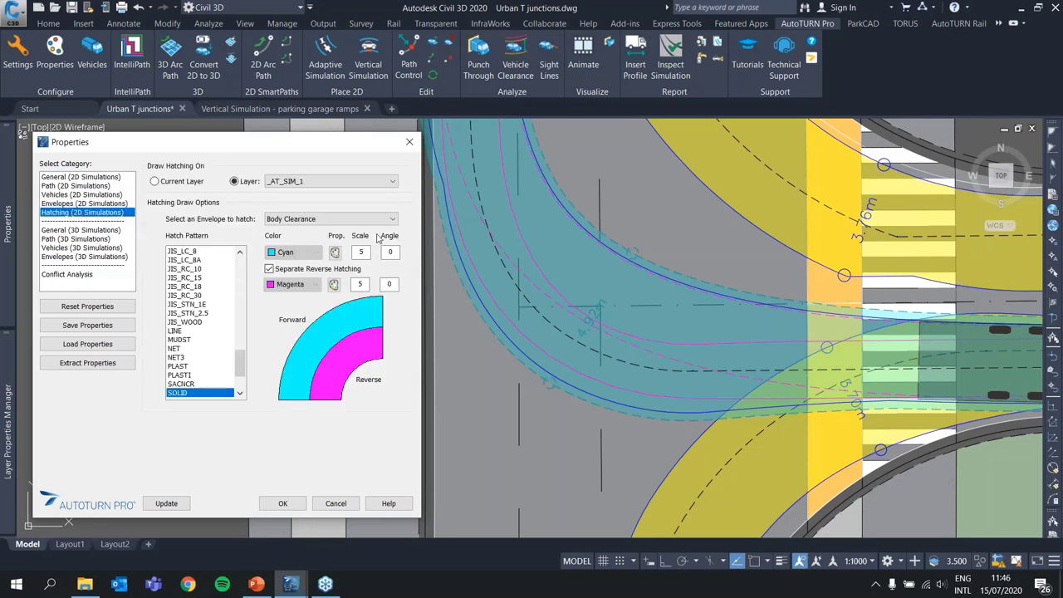
pyautogui.click(321, 221)
pyautogui.click(313, 240)
pyautogui.click(280, 505)
# Reset all vehicle filters, search the vehicle library for "volvo", and make the Volvo XC 90 2018 the current vehicle.
pyautogui.scroll(-5, 490, 257)
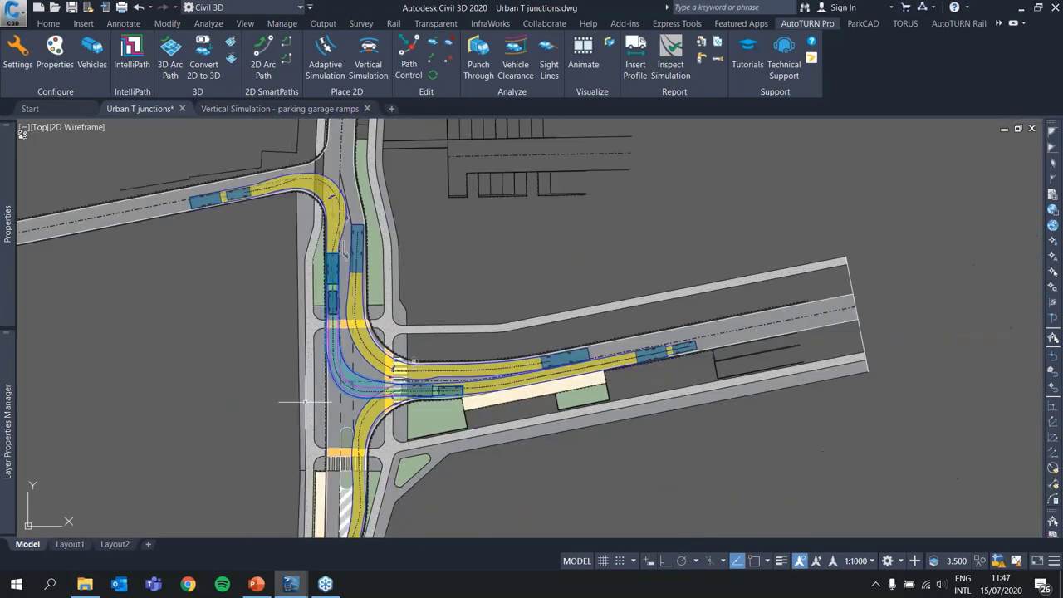
pyautogui.scroll(5, 490, 257)
pyautogui.scroll(3, 563, 283)
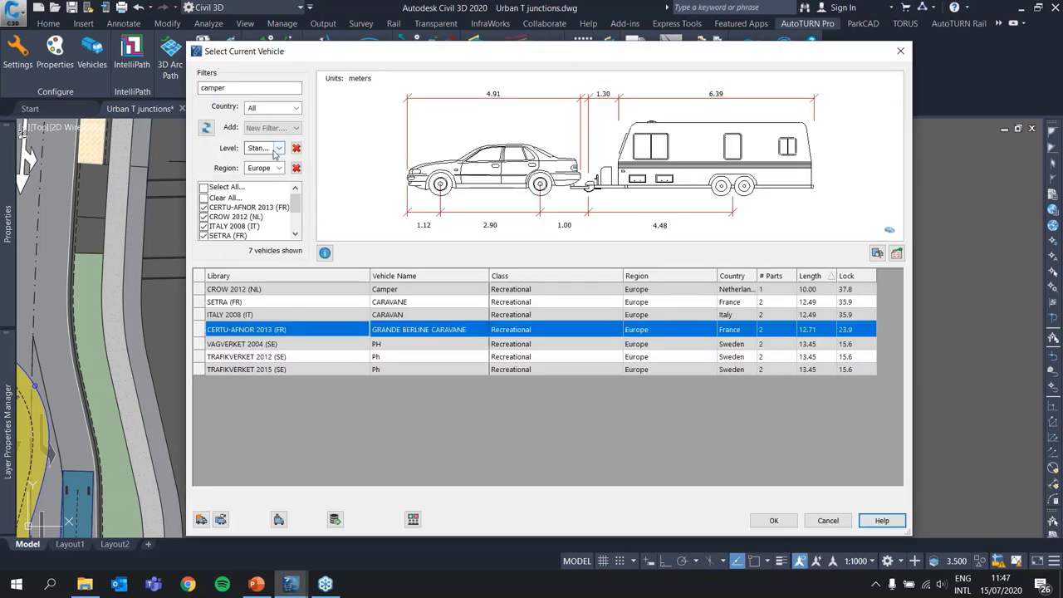
pyautogui.click(206, 127)
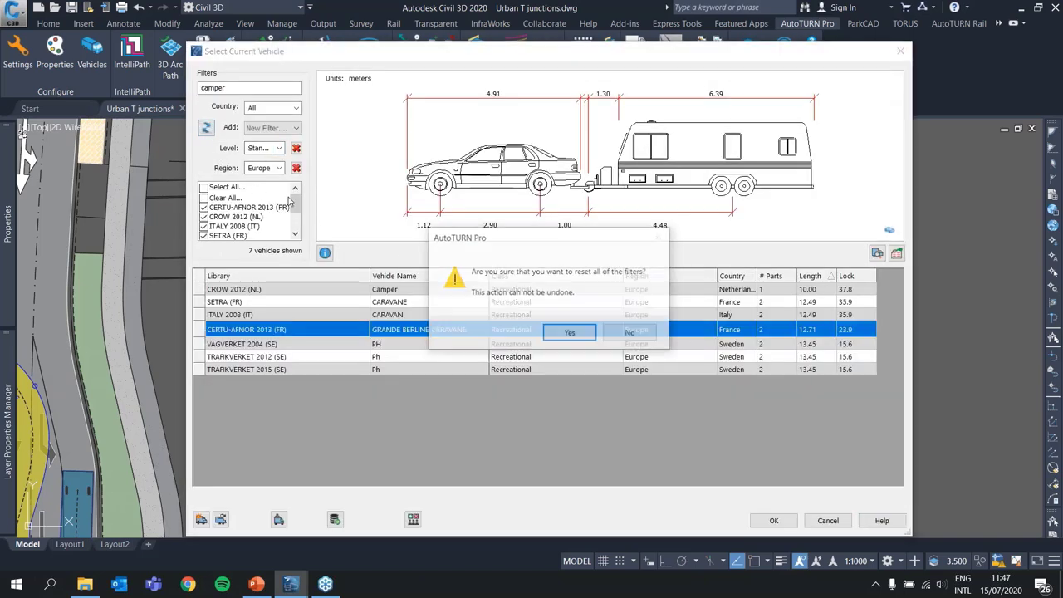
pyautogui.click(570, 332)
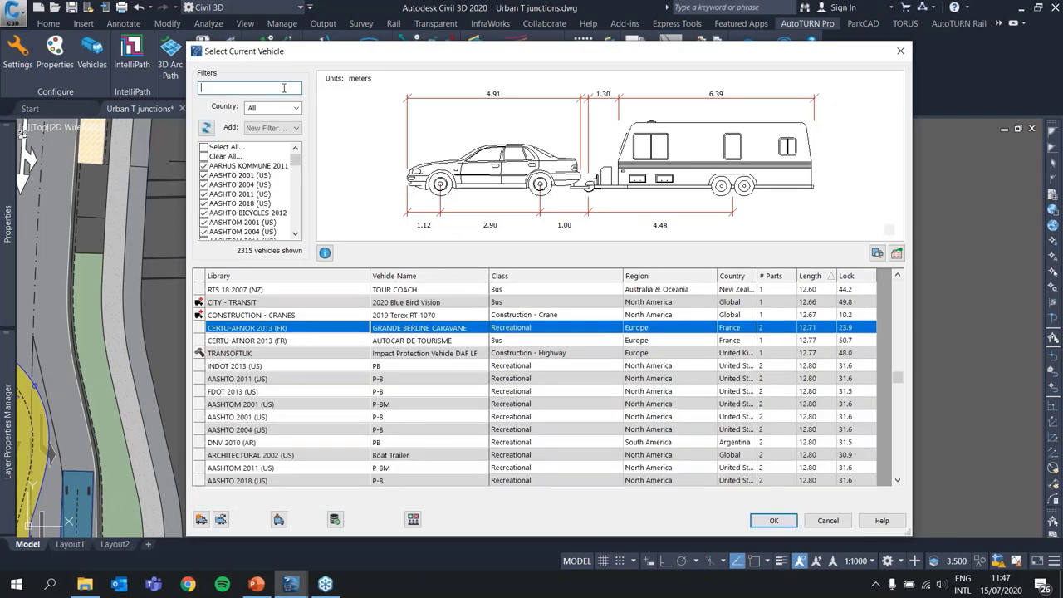
pyautogui.write('volvo')
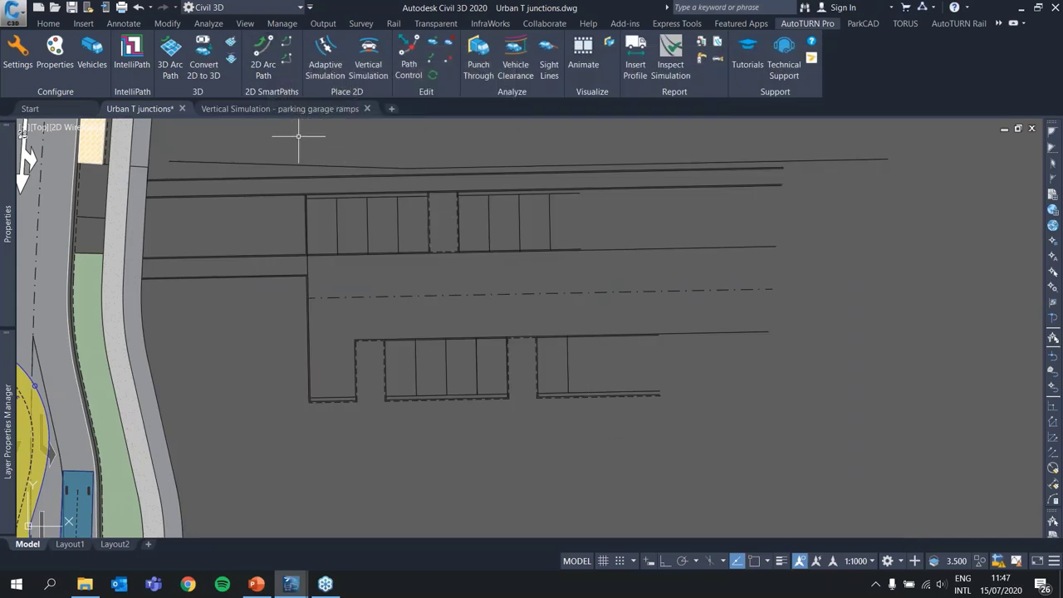
# Start a 2D Arc Path with the Volvo aligned to the parking aisle's centreline, and place it in the upper lane facing the closed end.
pyautogui.click(263, 56)
pyautogui.scroll(2, 521, 302)
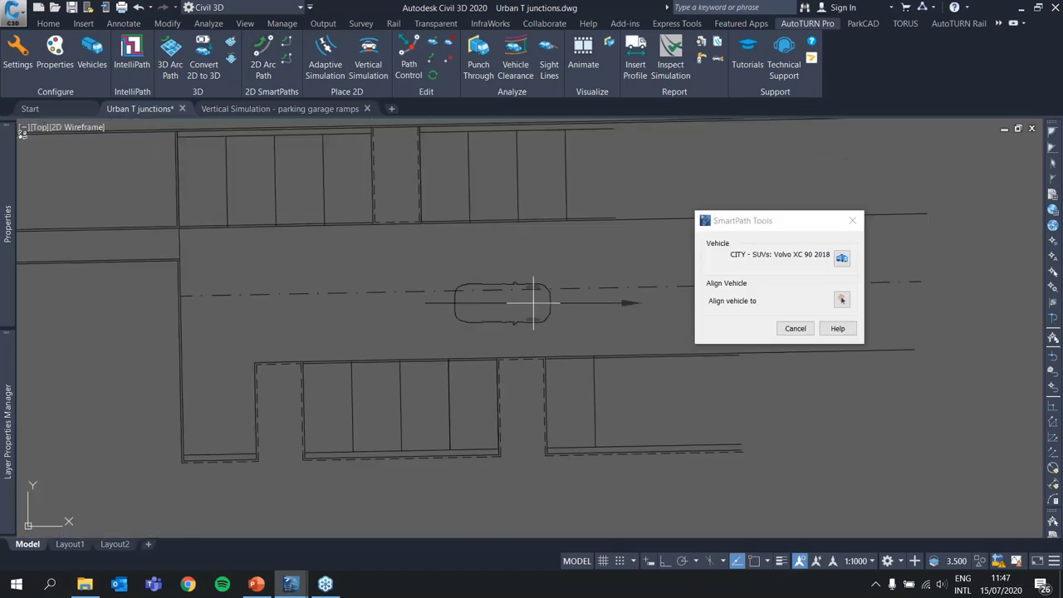
pyautogui.click(842, 300)
pyautogui.click(609, 287)
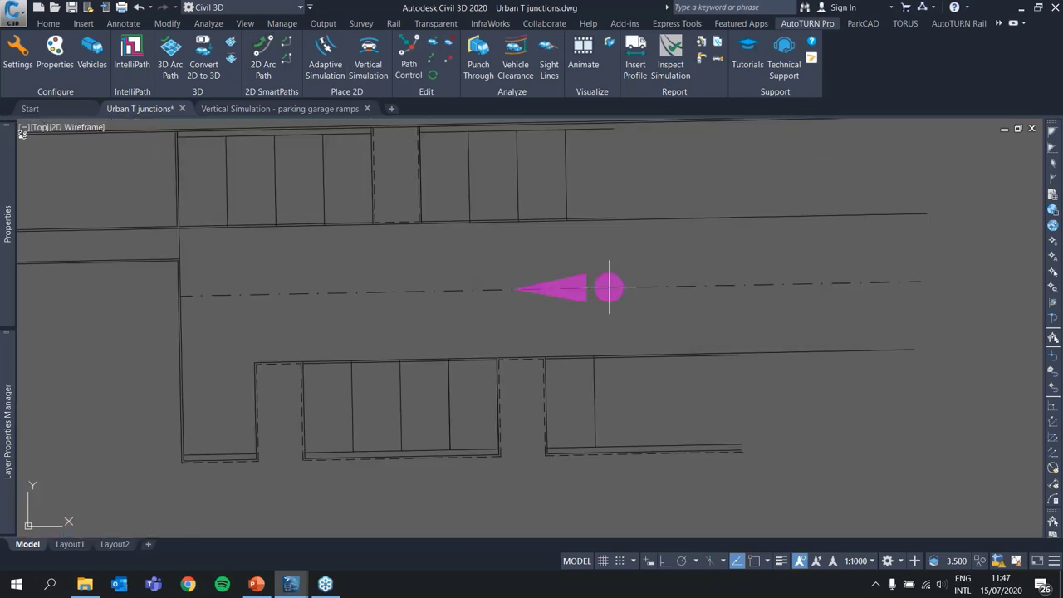
pyautogui.click(581, 277)
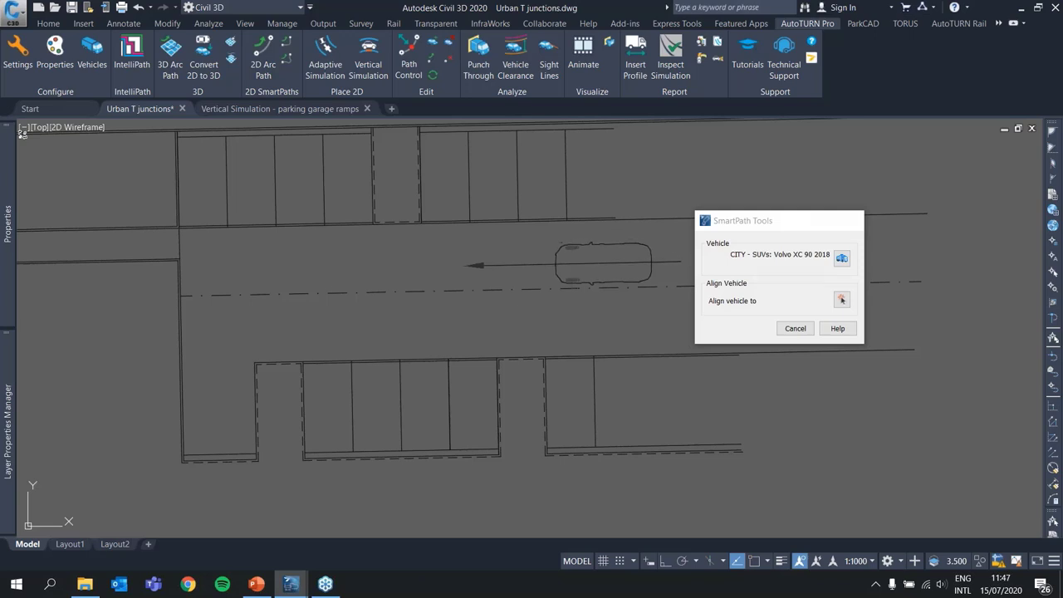
pyautogui.click(542, 265)
# Steer the Volvo forward along the aisle at 10 km/h and swing it into the turning recess at the closed end.
pyautogui.moveTo(319, 266); pyautogui.dragTo(266, 294, button='middle')
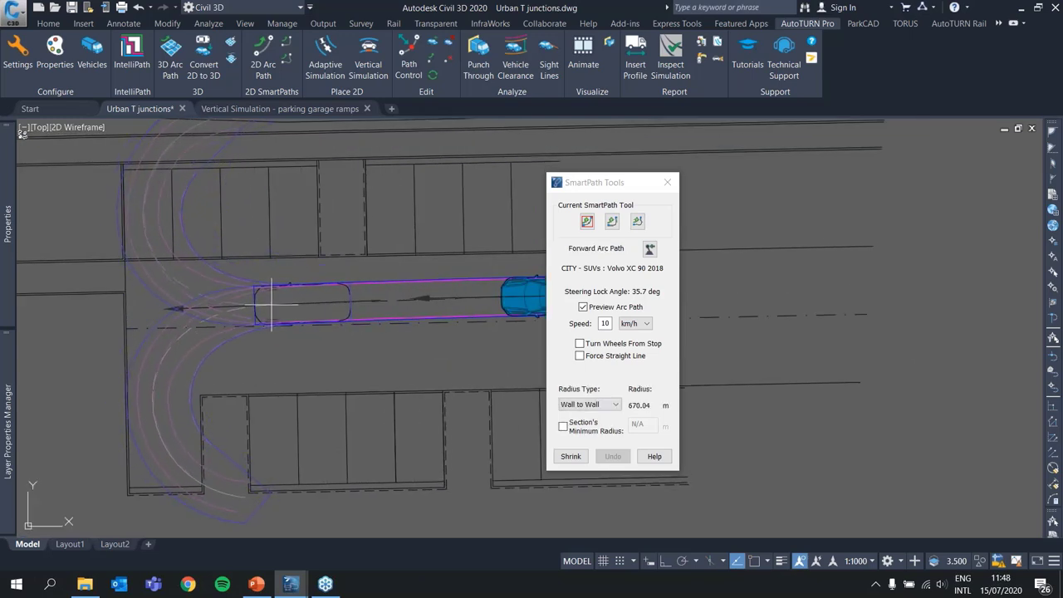
pyautogui.click(179, 309)
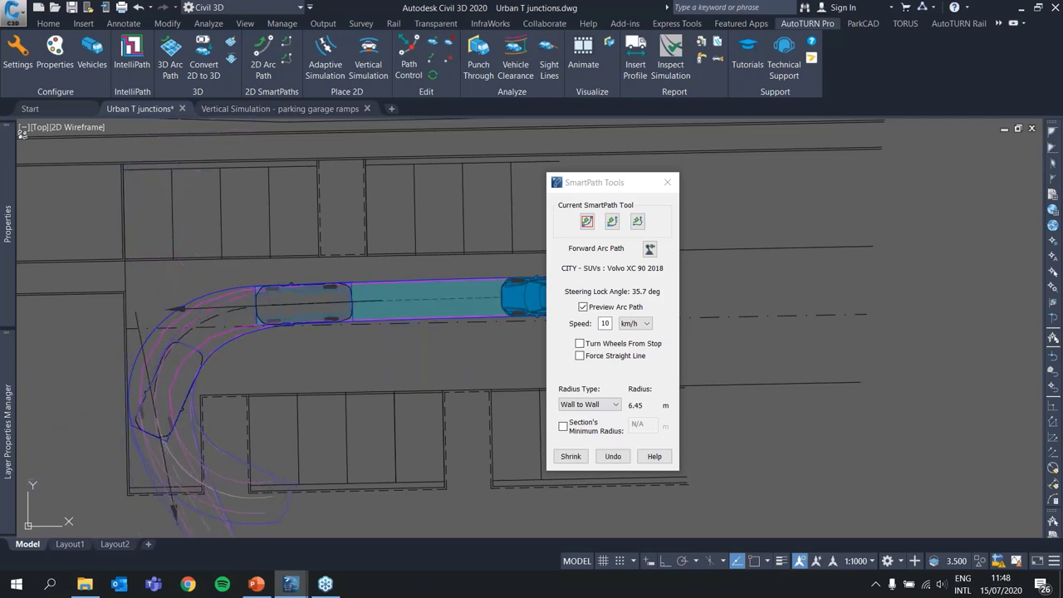
pyautogui.click(166, 424)
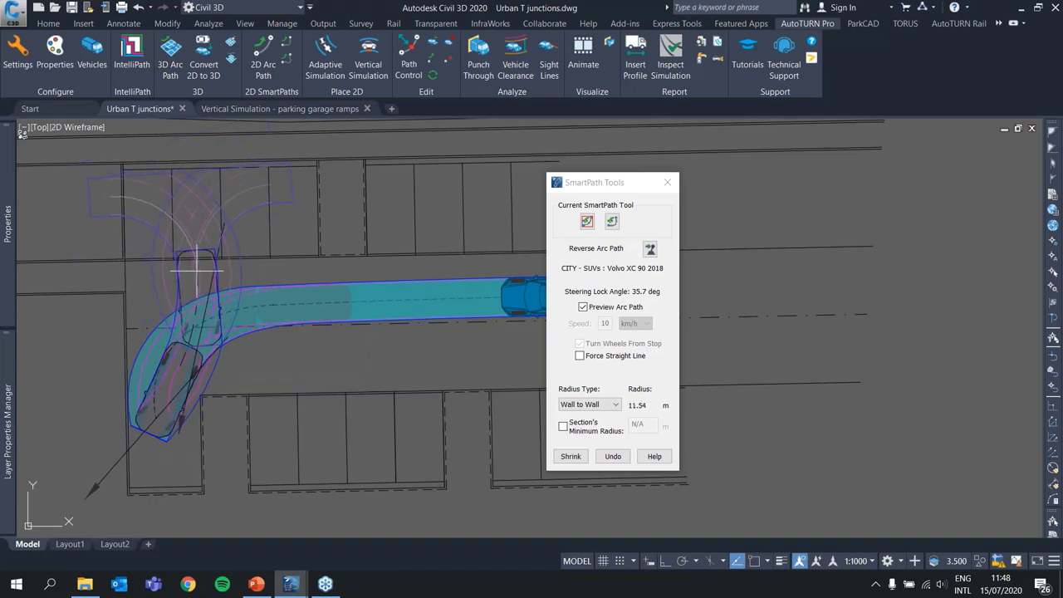
# Preview forward and reverse arc paths from the Volvo's stopped position in the turning recess.
pyautogui.click(153, 395)
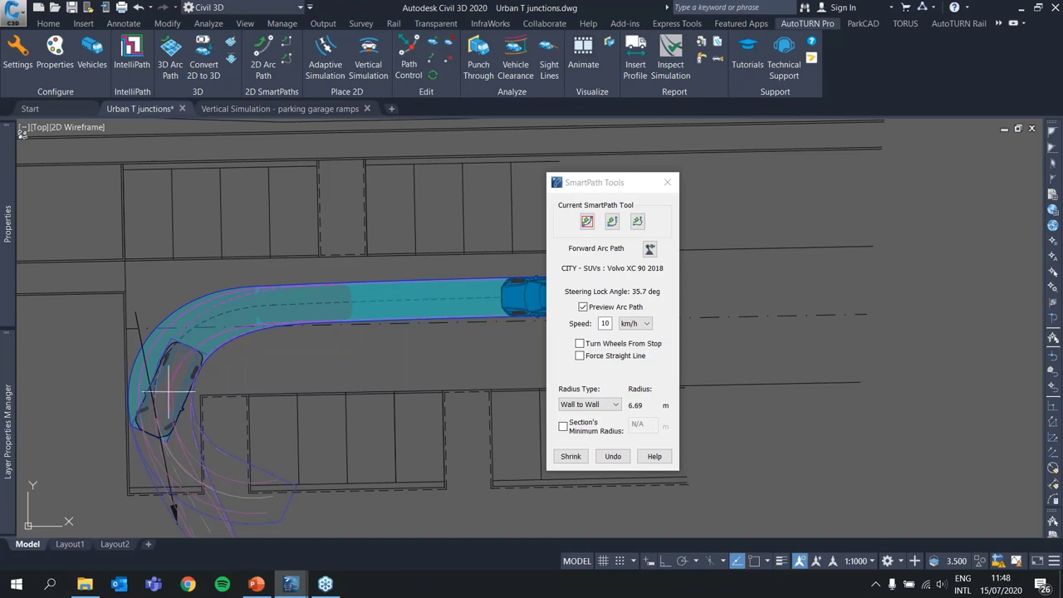
pyautogui.hotkey('ctrl', 'z')
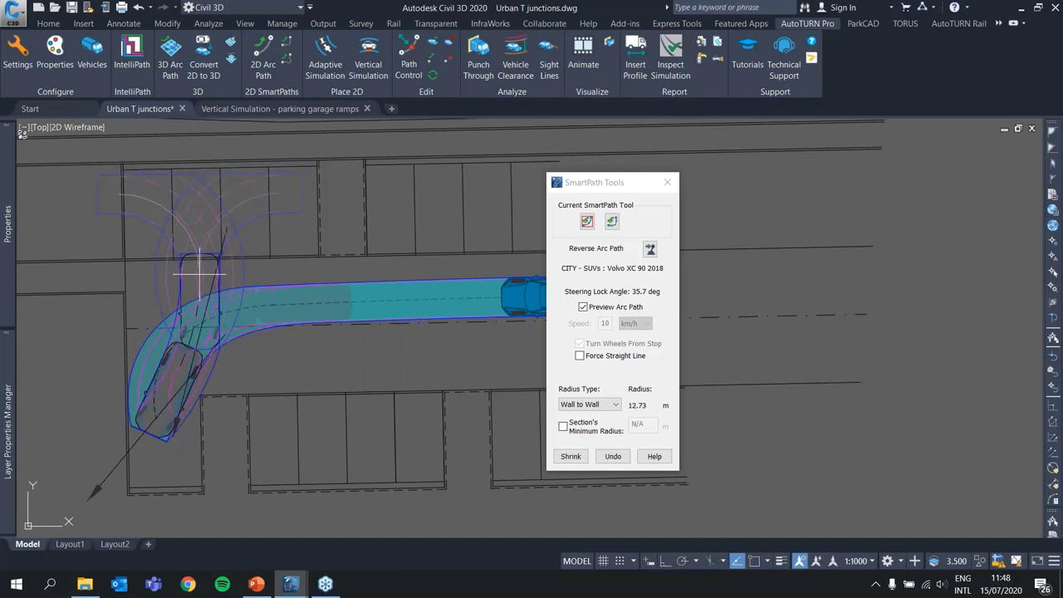
pyautogui.click(200, 271)
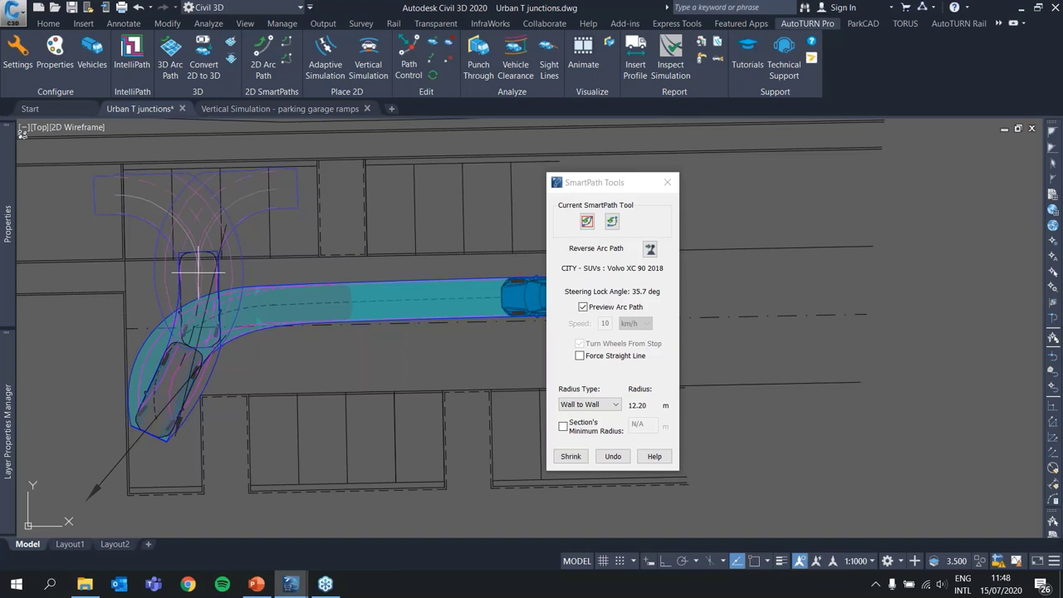
pyautogui.click(166, 374)
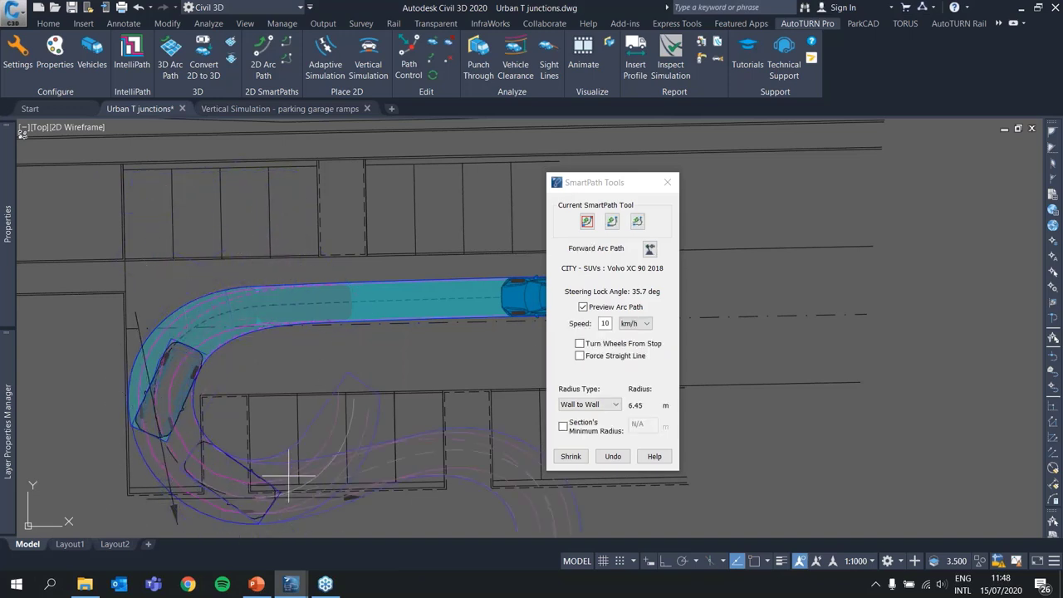
# Reverse the Volvo from the turning recess into the second parking bay across the aisle and finish the path.
pyautogui.click(650, 249)
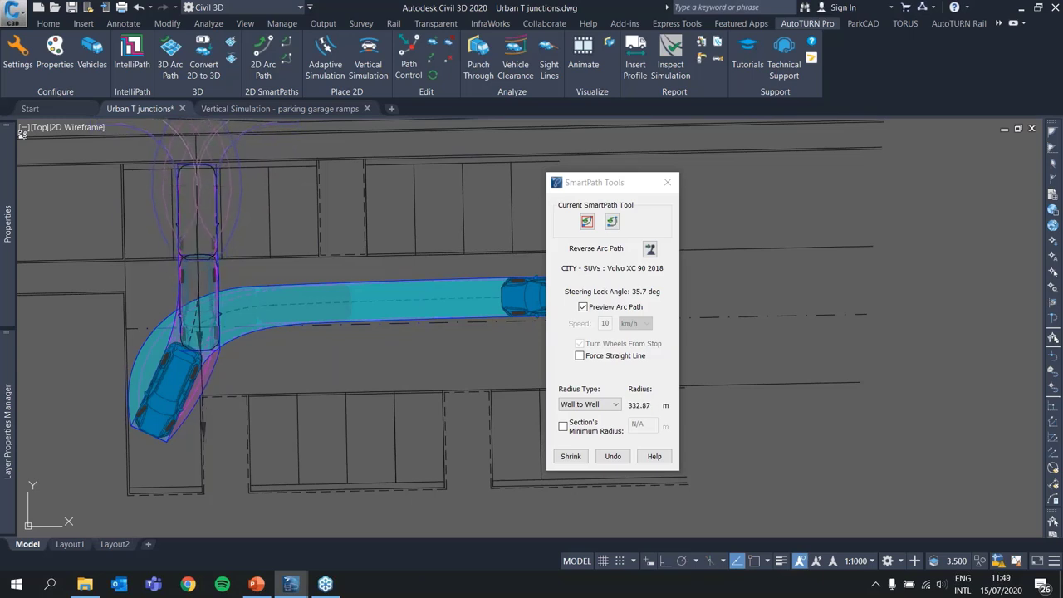
pyautogui.press('Return')
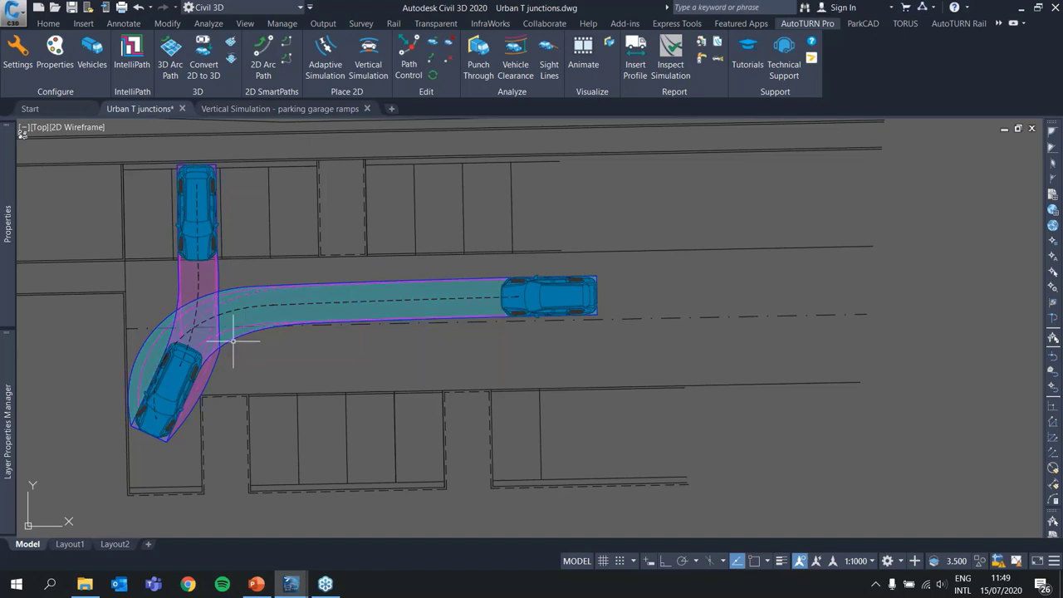
pyautogui.moveTo(239, 362); pyautogui.dragTo(262, 357, button='middle')
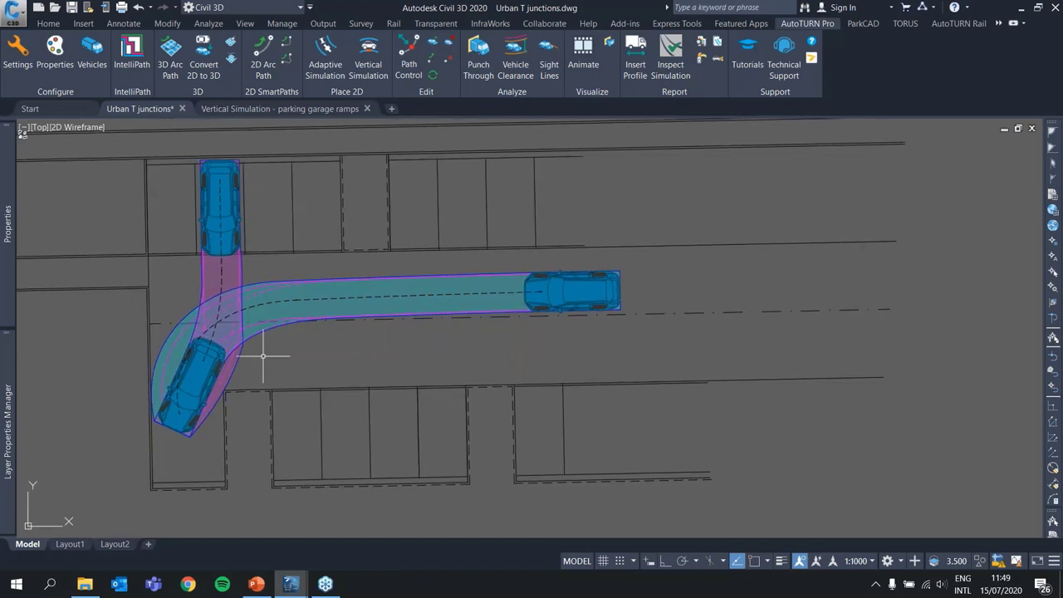
# Continue the existing Volvo simulation and drive it straight forward out of the parking bay to the aisle's centreline.
pyautogui.click(417, 69)
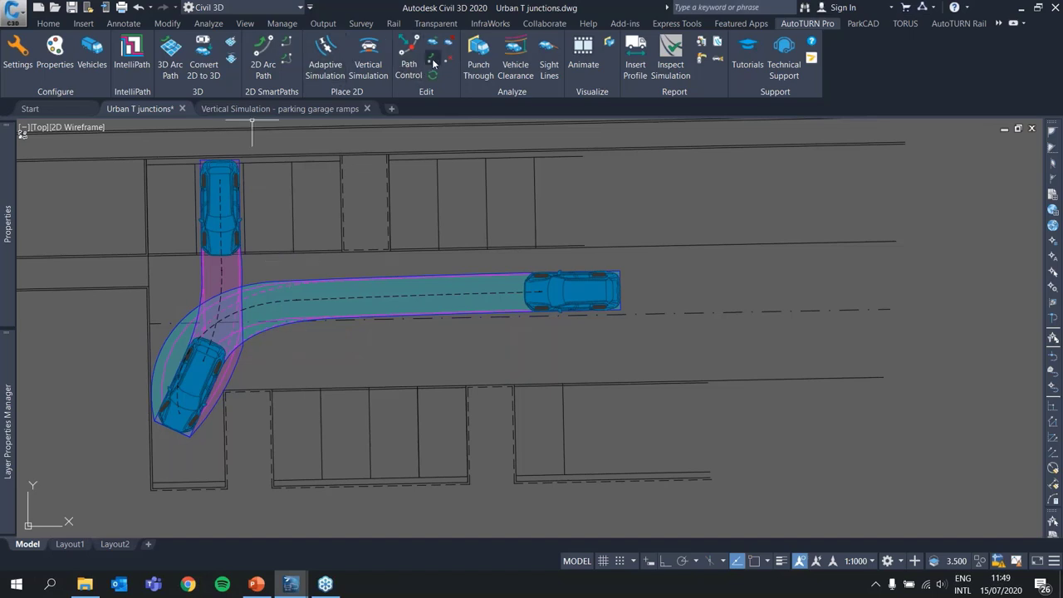
pyautogui.click(214, 268)
pyautogui.moveTo(160, 201); pyautogui.dragTo(111, 183)
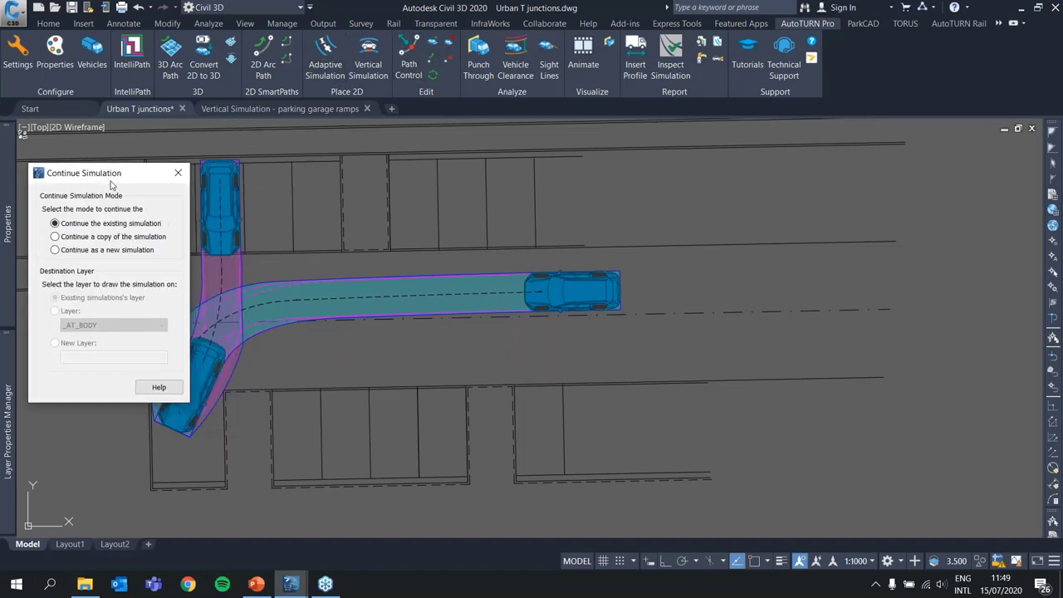
pyautogui.press('Return')
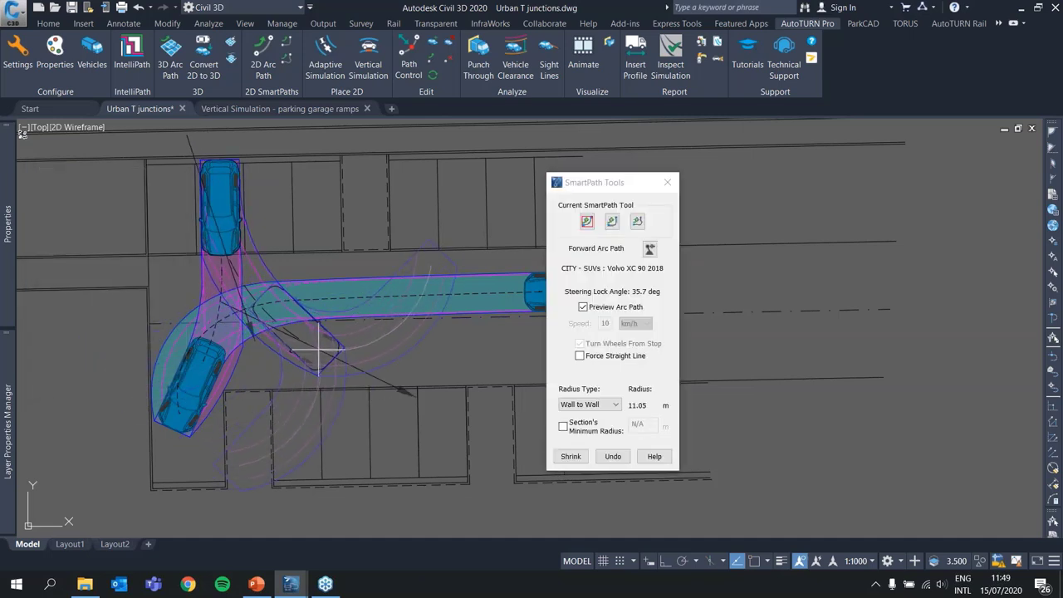
pyautogui.click(219, 326)
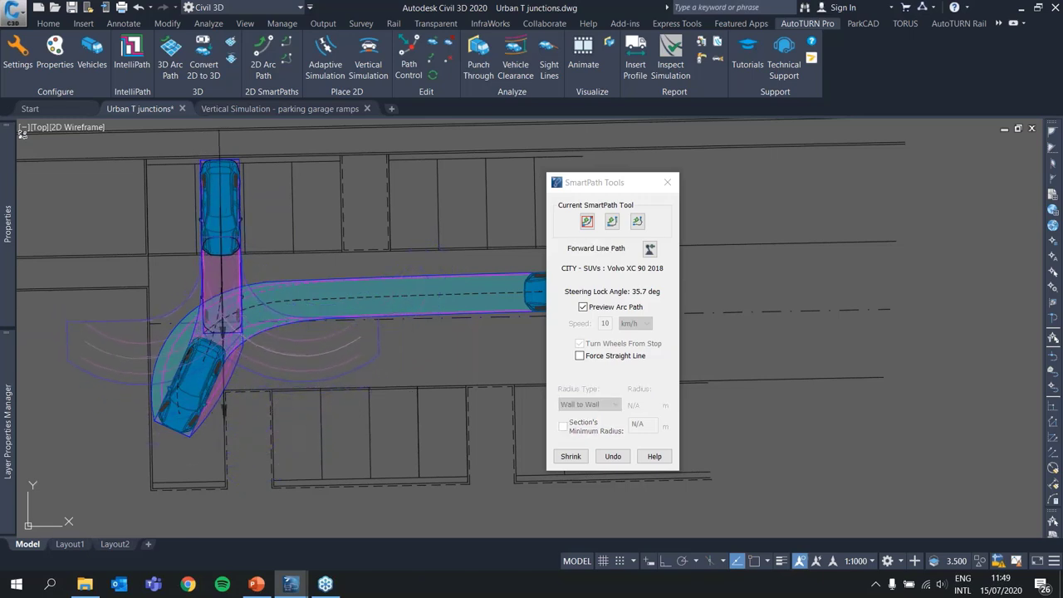
pyautogui.click(221, 331)
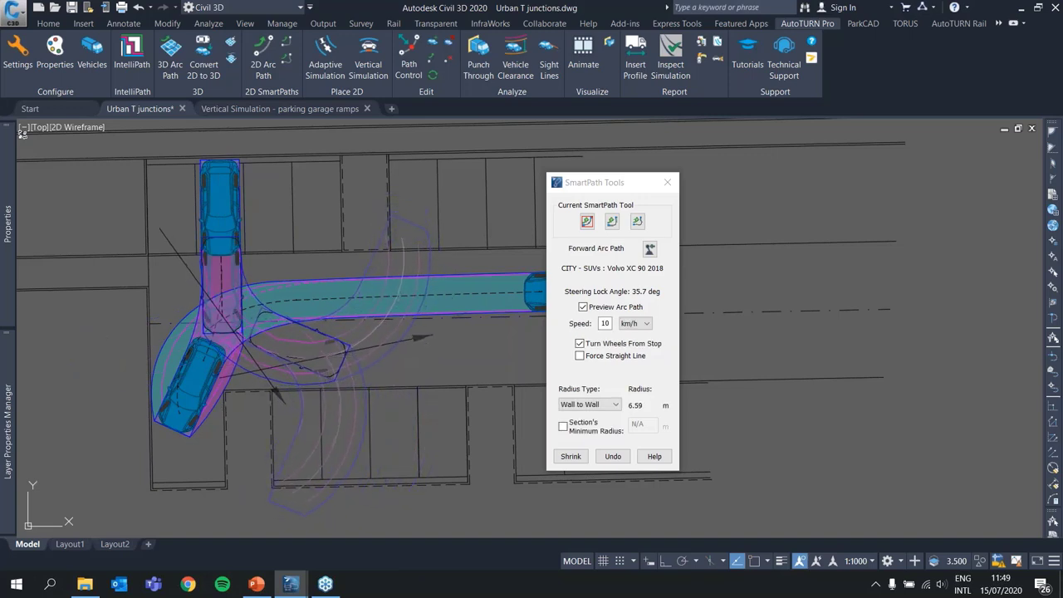
# Try an arc into the lower lane followed by a forced straight line path, and undo these sections.
pyautogui.click(592, 356)
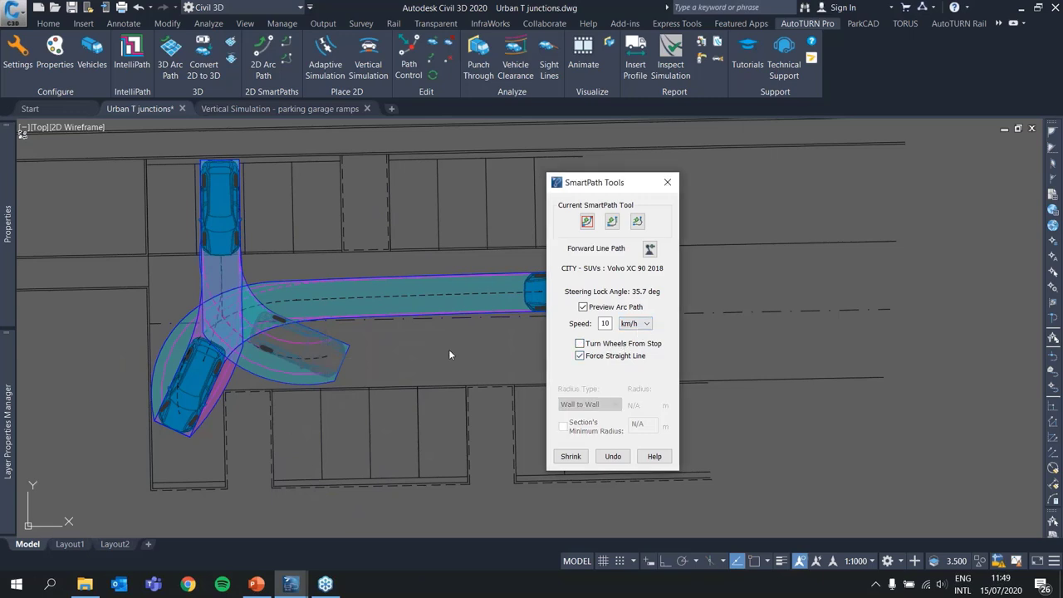
pyautogui.click(582, 357)
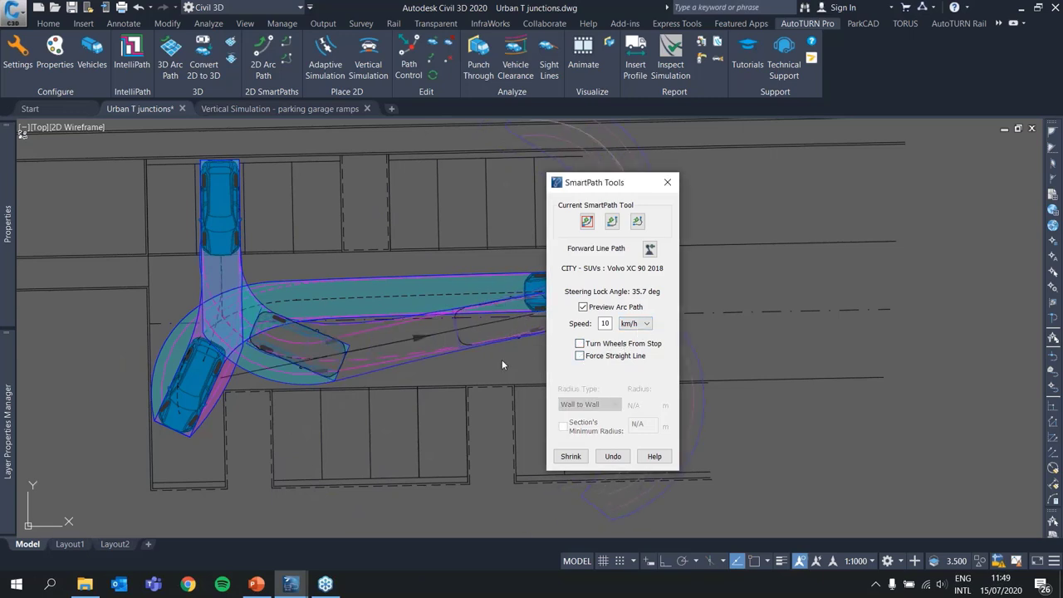
pyautogui.click(607, 456)
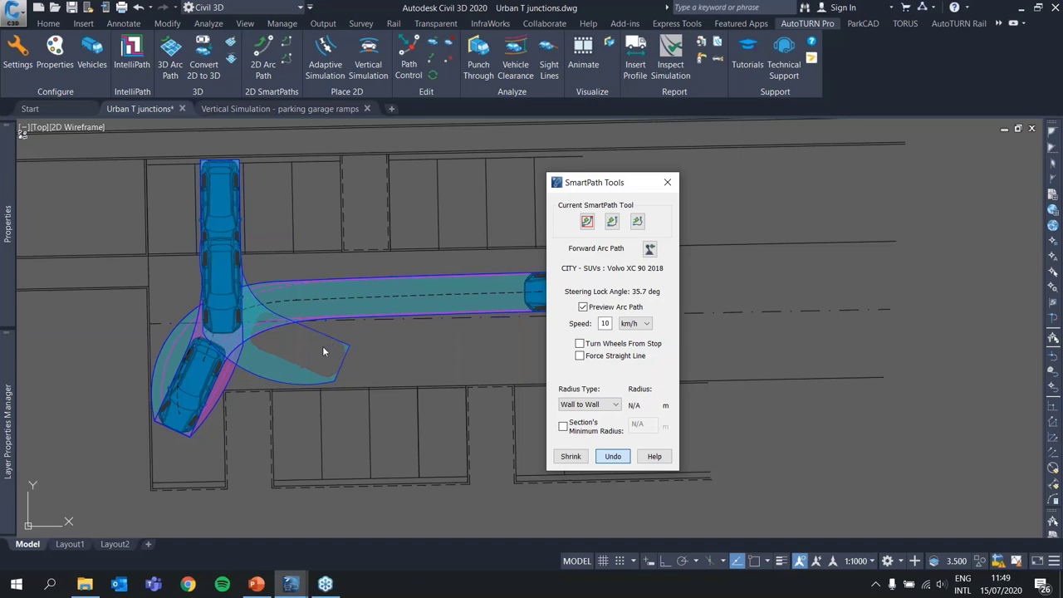
# Steer the Volvo into the aisle's lower lane facing away from the closed end, turning its wheels from stop, and finish the path.
pyautogui.press('t')
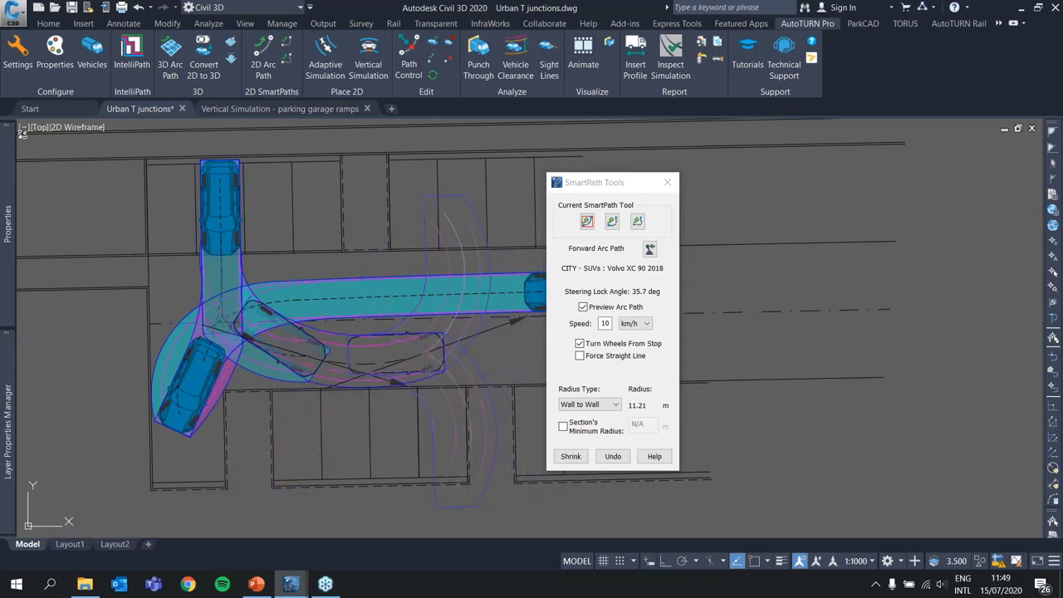
pyautogui.click(426, 353)
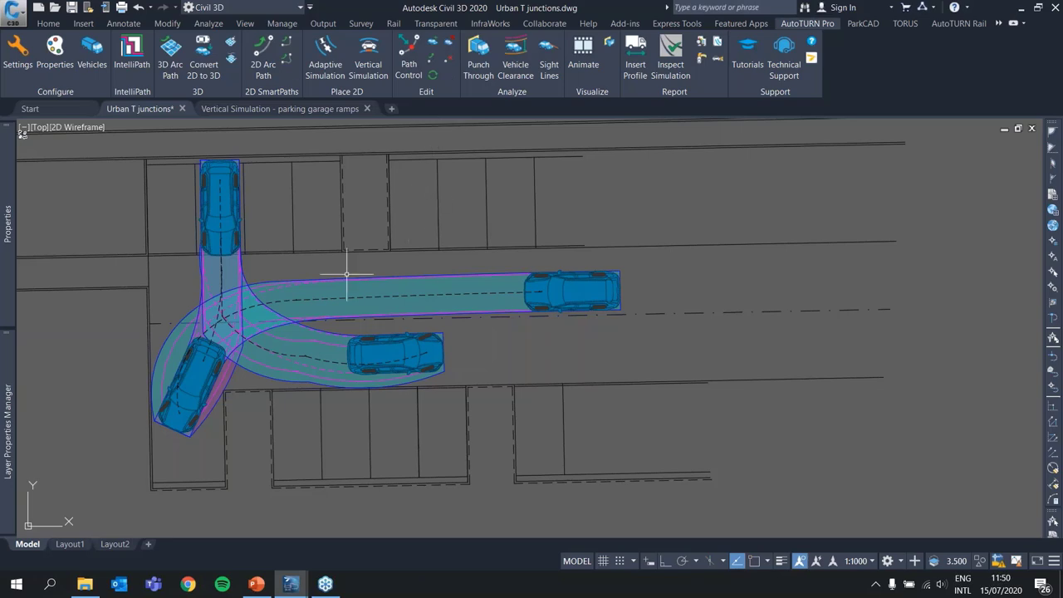
# Insert the vehicle profile of the car-and-caravan simulation on the current layer, just below its path on the side road.
pyautogui.moveTo(340, 327)
pyautogui.mouseDown(button='middle')
pyautogui.moveTo(490, 335)
pyautogui.moveTo(449, 361)
pyautogui.moveTo(498, 231)
pyautogui.moveTo(491, 160)
pyautogui.mouseUp(button='middle')
pyautogui.scroll(-4, 491, 335)
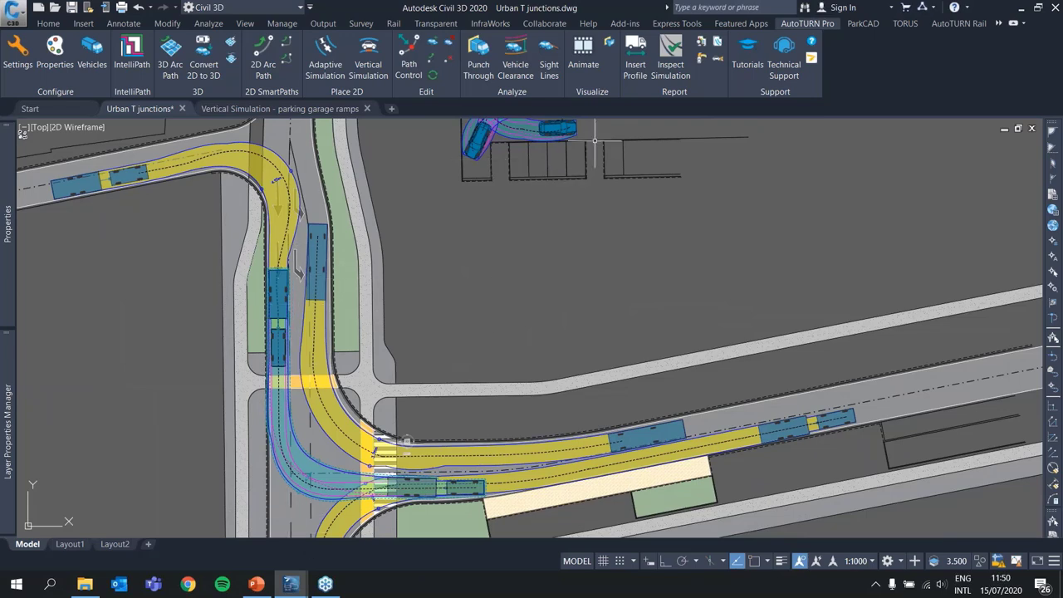
pyautogui.click(635, 52)
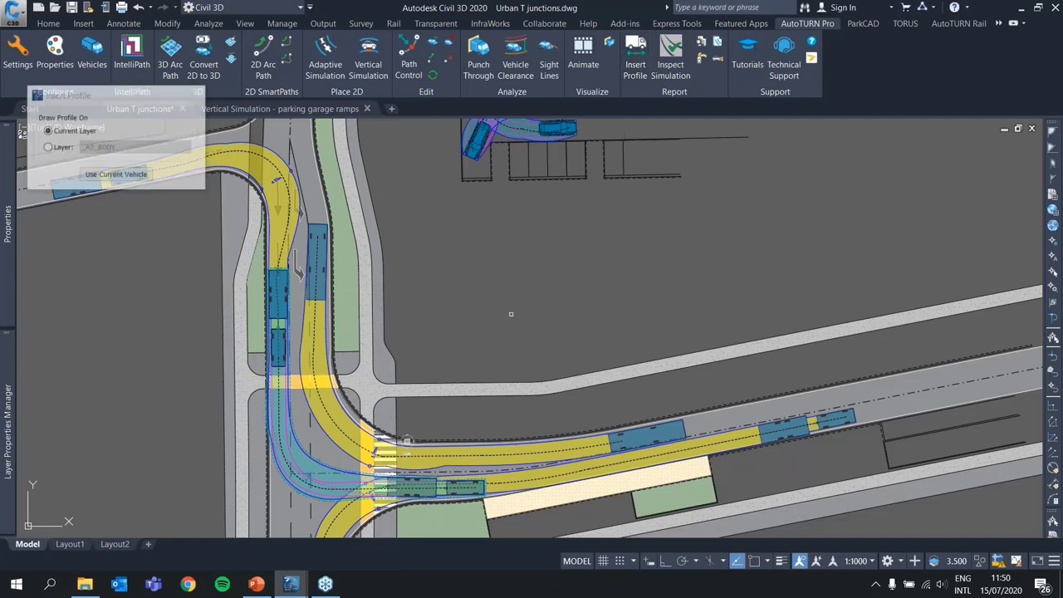
pyautogui.moveTo(448, 293)
pyautogui.mouseDown(button='middle')
pyautogui.moveTo(432, 396)
pyautogui.moveTo(446, 357)
pyautogui.moveTo(466, 356)
pyautogui.mouseUp(button='middle')
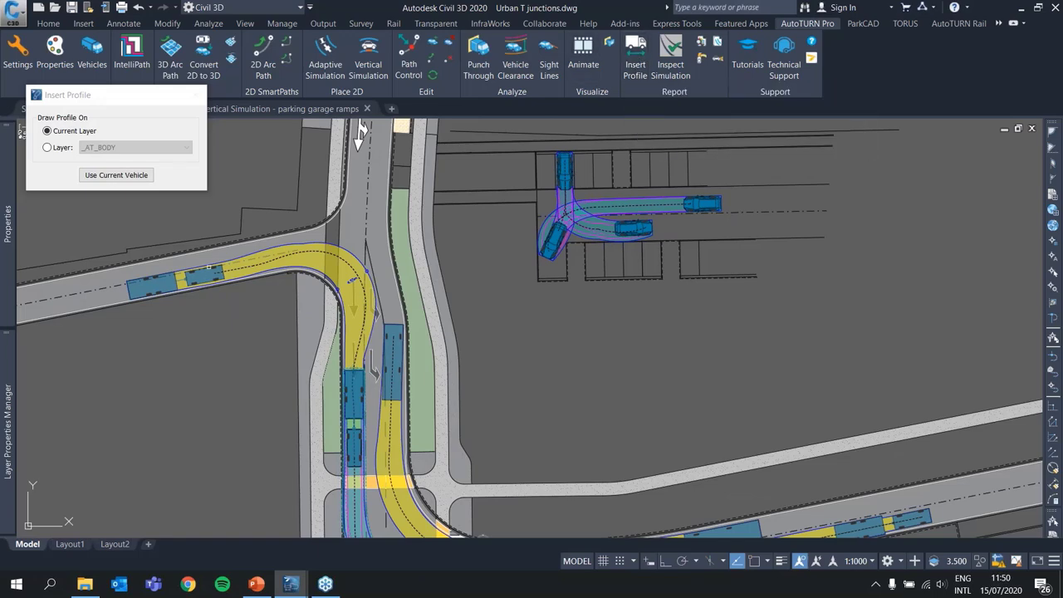
pyautogui.click(116, 174)
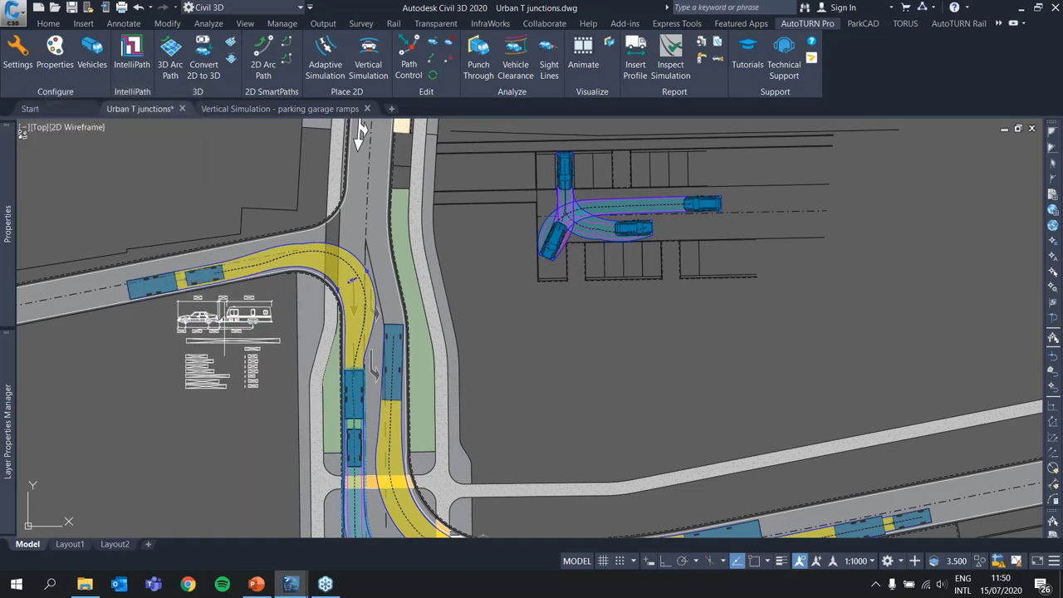
pyautogui.scroll(2, 223, 326)
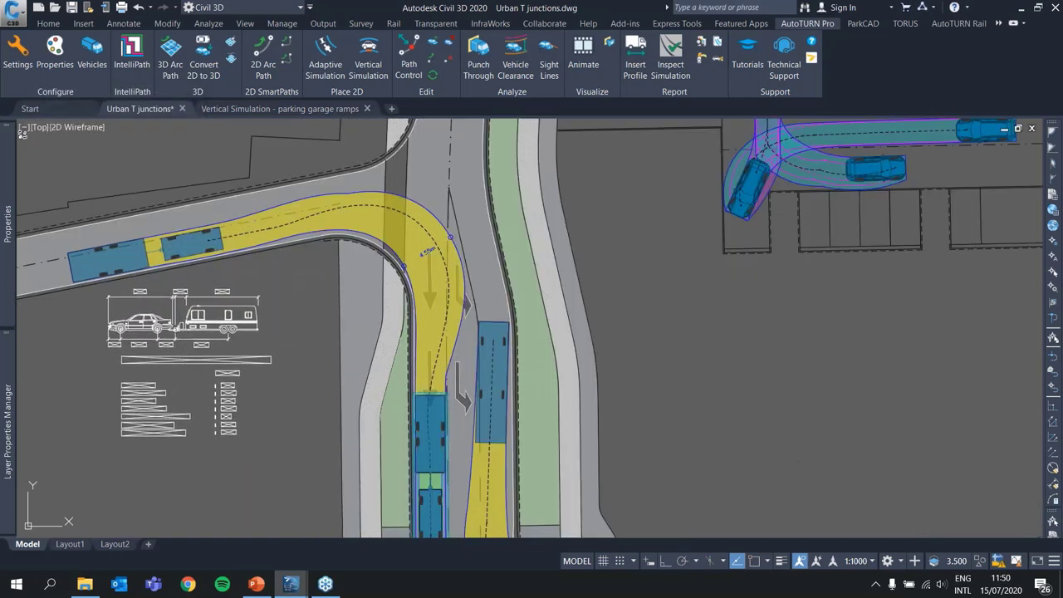
pyautogui.click(259, 326)
pyautogui.scroll(2, 177, 375)
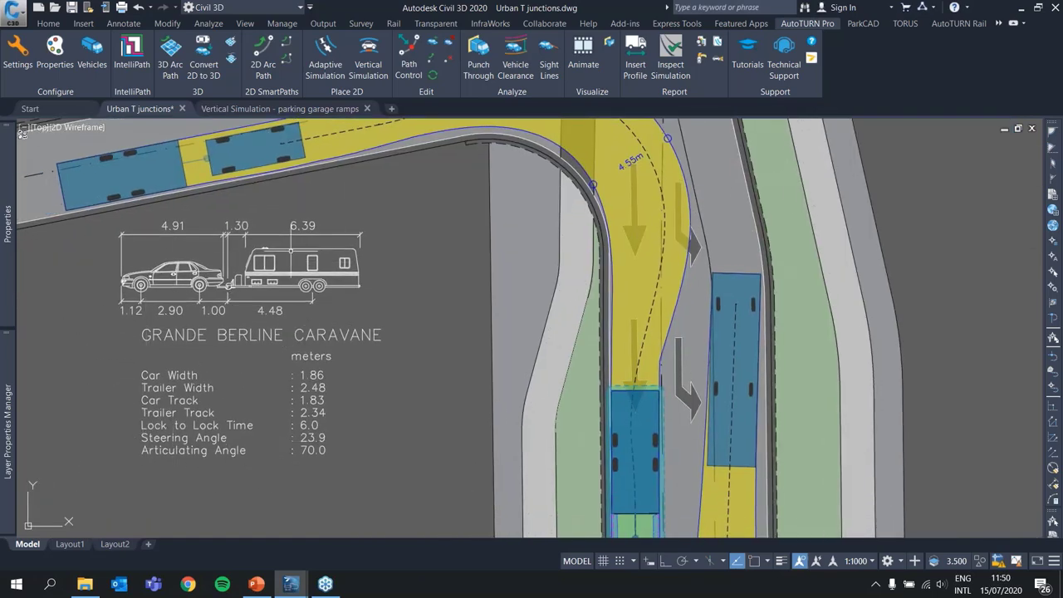
# Insert the Camper's vehicle profile beside the main road, in the empty area next to its swept path.
pyautogui.click(636, 56)
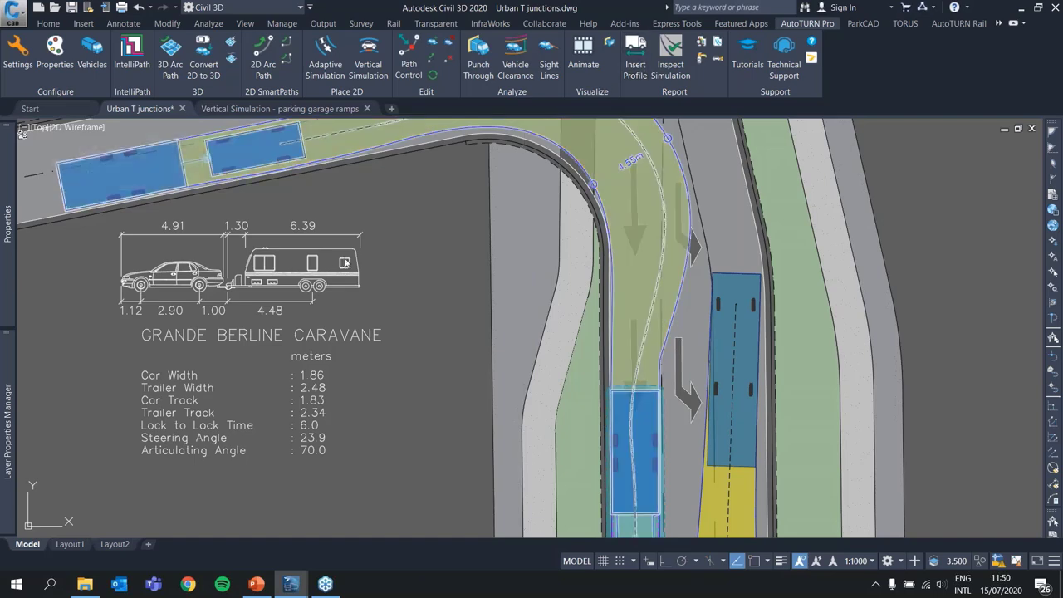
pyautogui.scroll(-3, 345, 263)
pyautogui.scroll(1, 502, 428)
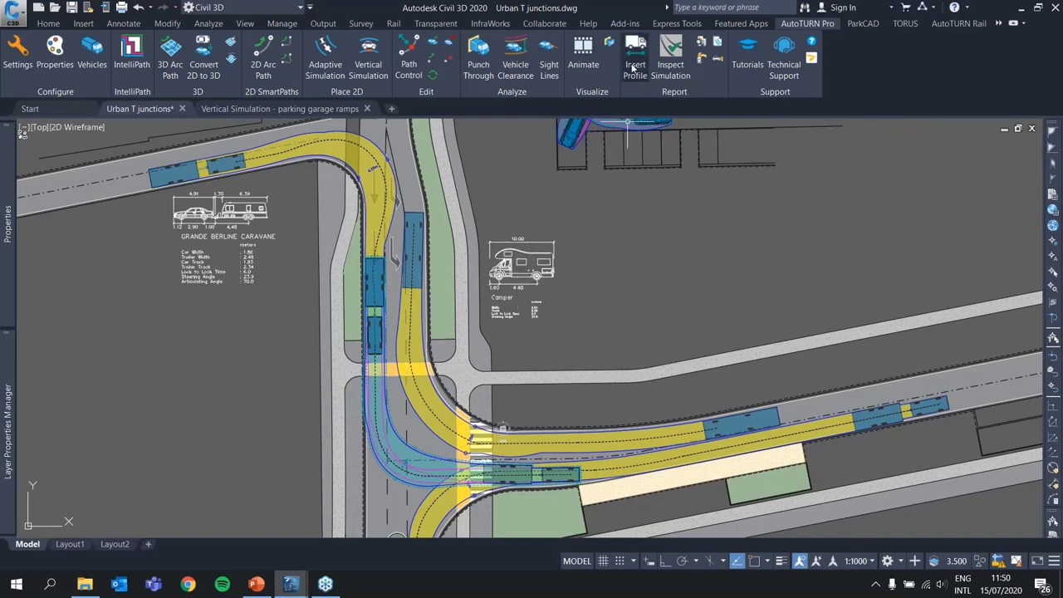
# Insert the Volvo XC 90 2018 vehicle profile on the current layer, between the main road and the parking area.
pyautogui.click(635, 56)
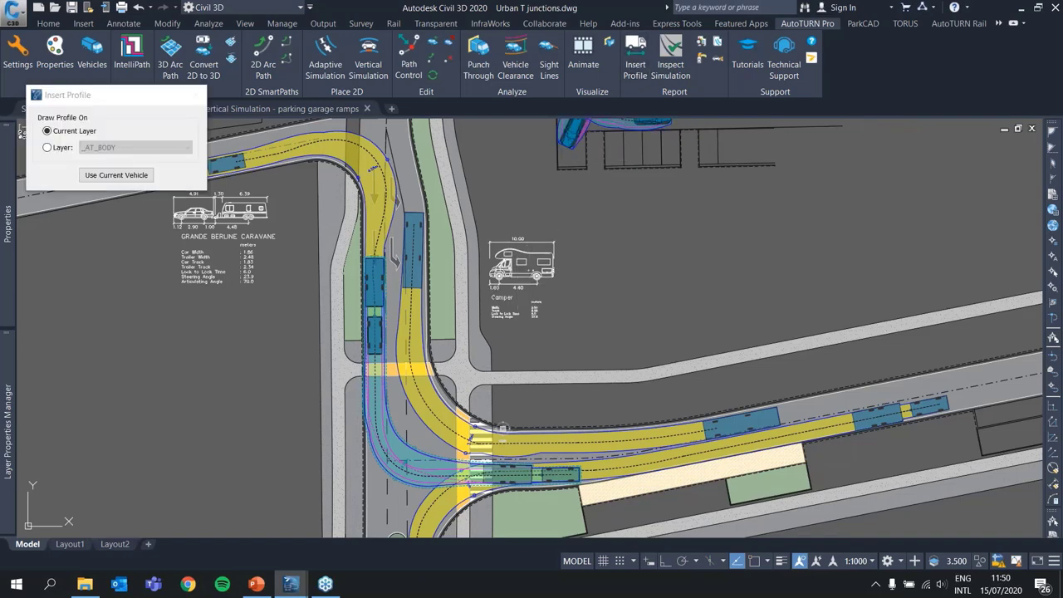
pyautogui.scroll(4, 588, 225)
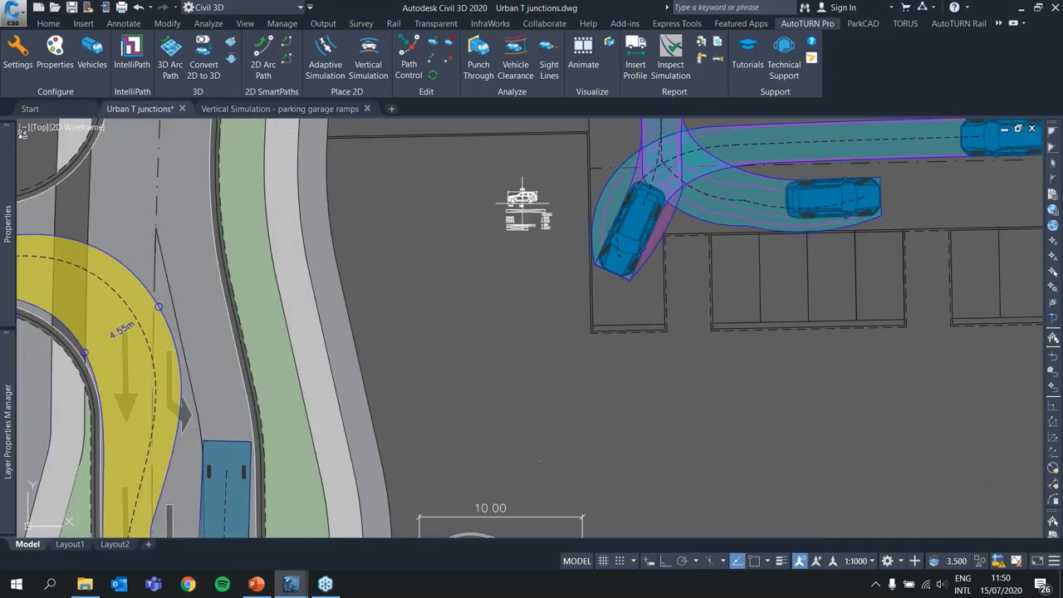
pyautogui.scroll(2, 515, 211)
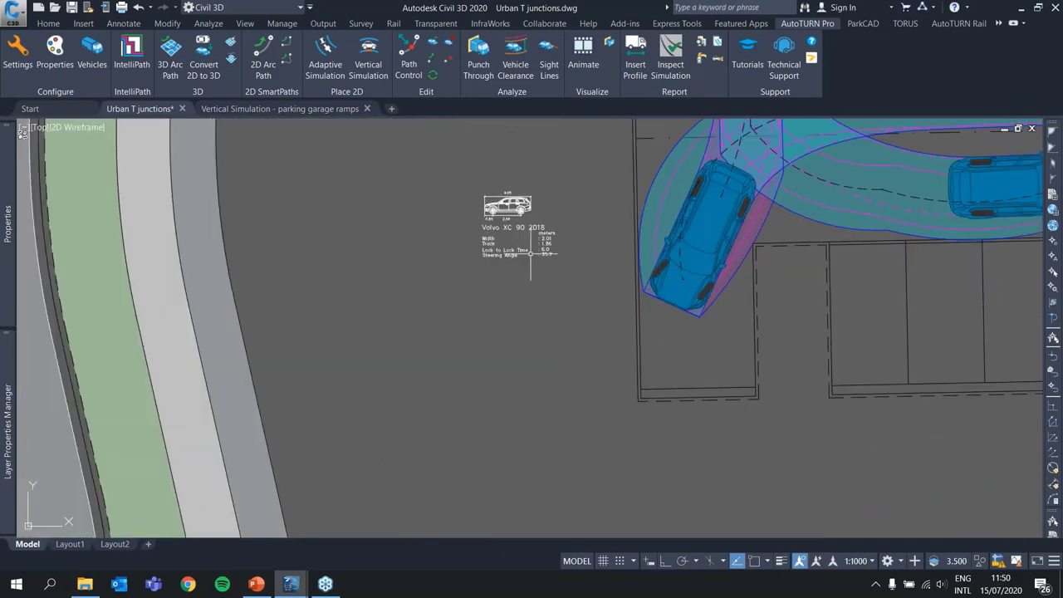
# Enlarge the Volvo XC 90 profile block and shift it away from the parking bays so its text clears them.
pyautogui.click(530, 254)
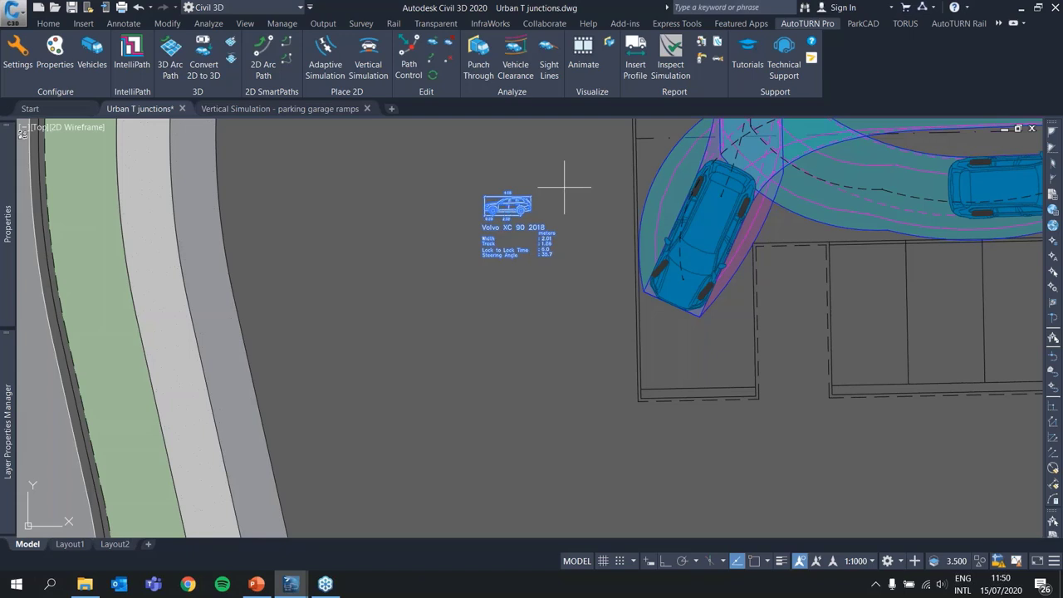
pyautogui.press('Escape')
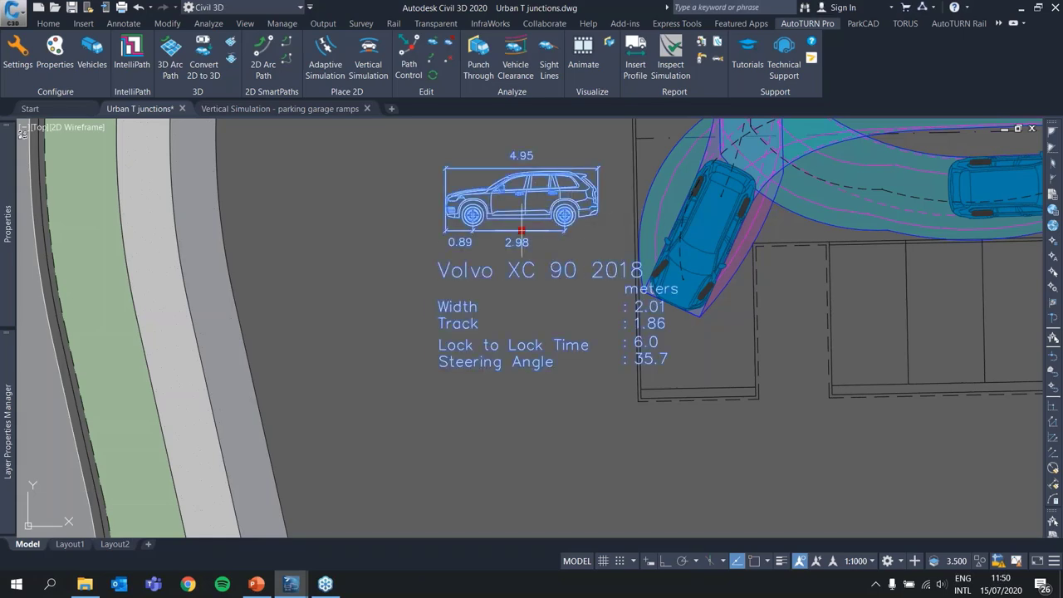
pyautogui.moveTo(521, 229); pyautogui.dragTo(470, 235)
pyautogui.press('Escape')
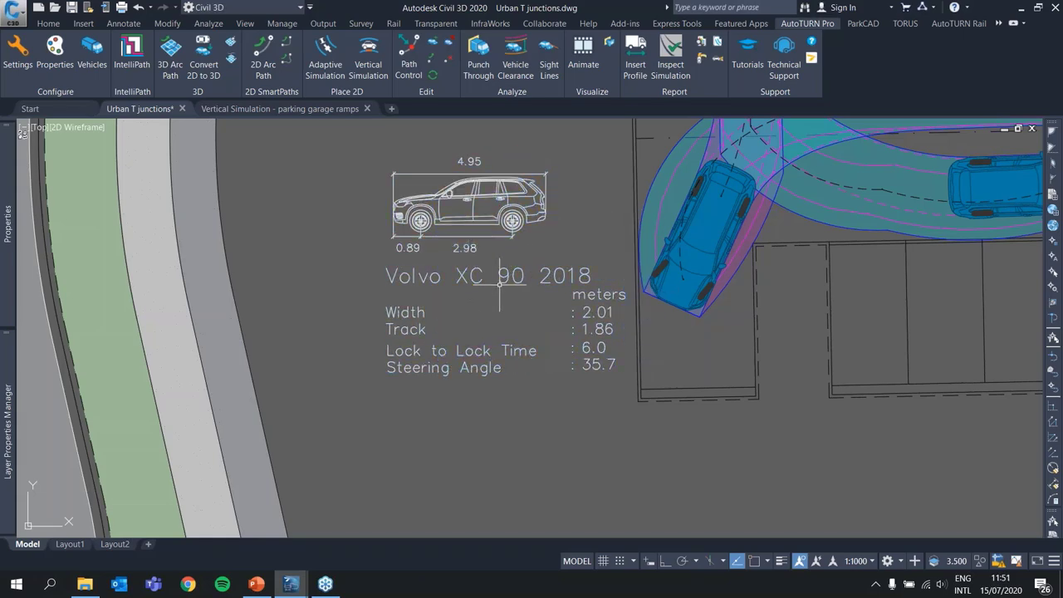
# Look over the caravan, camper and Volvo profiles placed beside their swept paths.
pyautogui.scroll(-3, 494, 295)
pyautogui.moveTo(490, 296); pyautogui.dragTo(459, 265, button='middle')
pyautogui.scroll(-2, 459, 265)
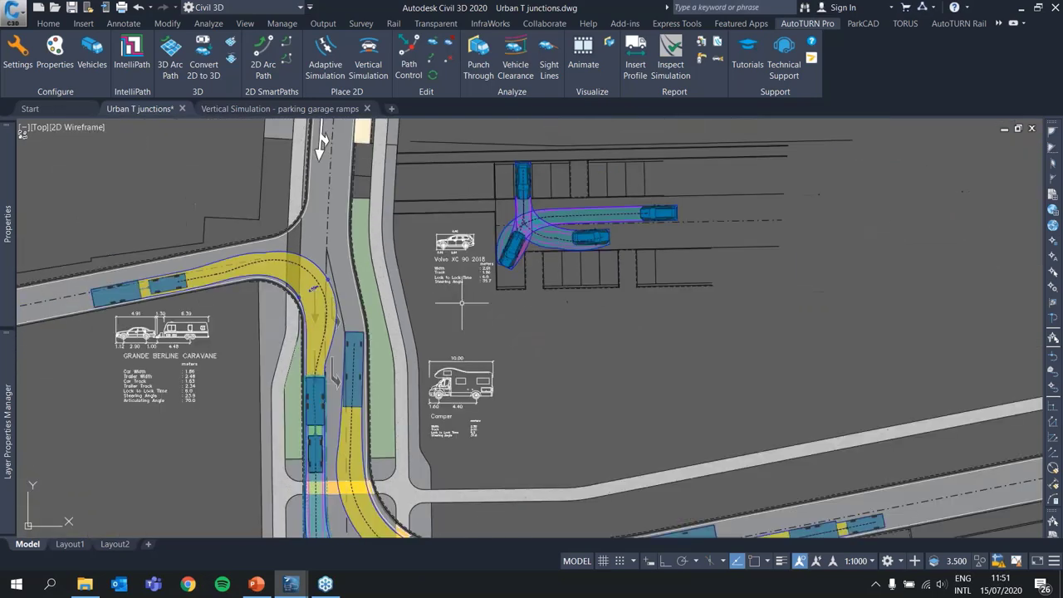
pyautogui.moveTo(463, 303); pyautogui.dragTo(438, 185, button='middle')
pyautogui.moveTo(471, 293); pyautogui.dragTo(478, 286, button='middle')
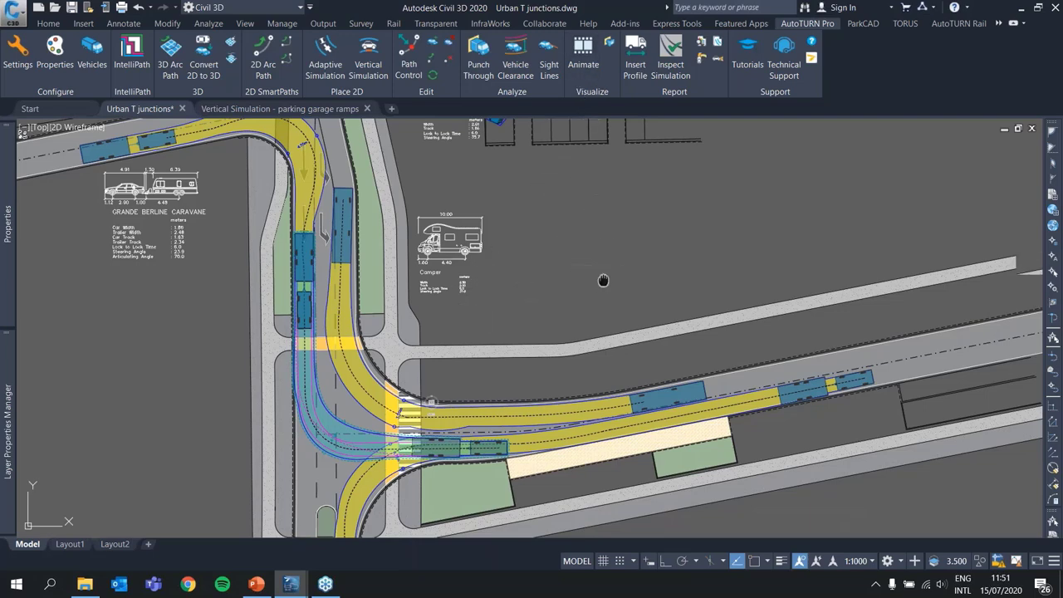
# Open the animation of the Volvo parking simulation, set the playback speed to 5 and play it.
pyautogui.moveTo(575, 265)
pyautogui.mouseDown(button='middle')
pyautogui.moveTo(602, 332)
pyautogui.moveTo(546, 225)
pyautogui.moveTo(548, 363)
pyautogui.moveTo(537, 298)
pyautogui.moveTo(560, 396)
pyautogui.mouseUp(button='middle')
pyautogui.scroll(5, 574, 266)
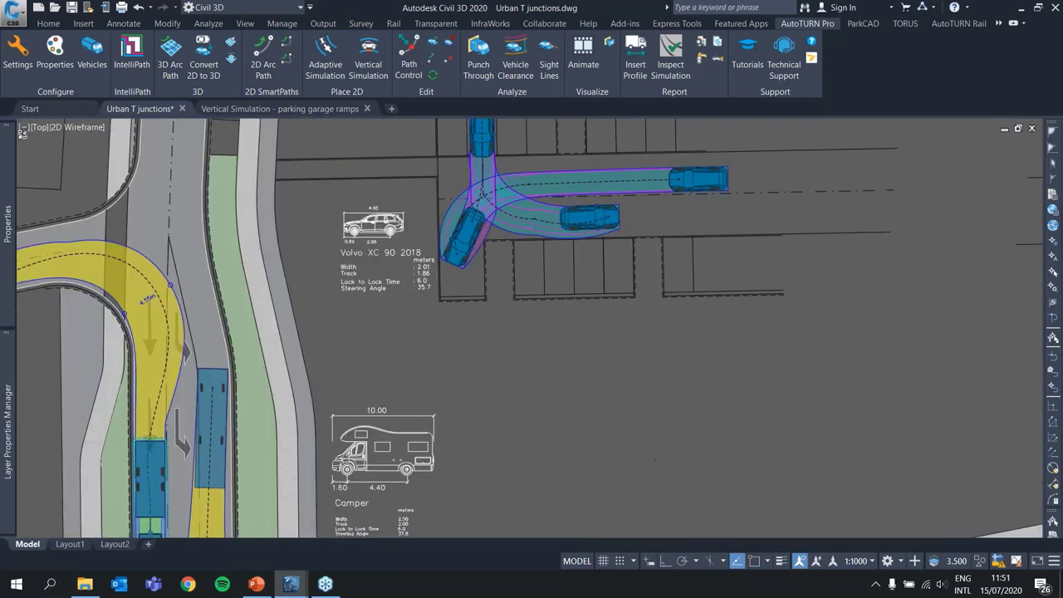
pyautogui.moveTo(583, 222); pyautogui.dragTo(590, 330, button='middle')
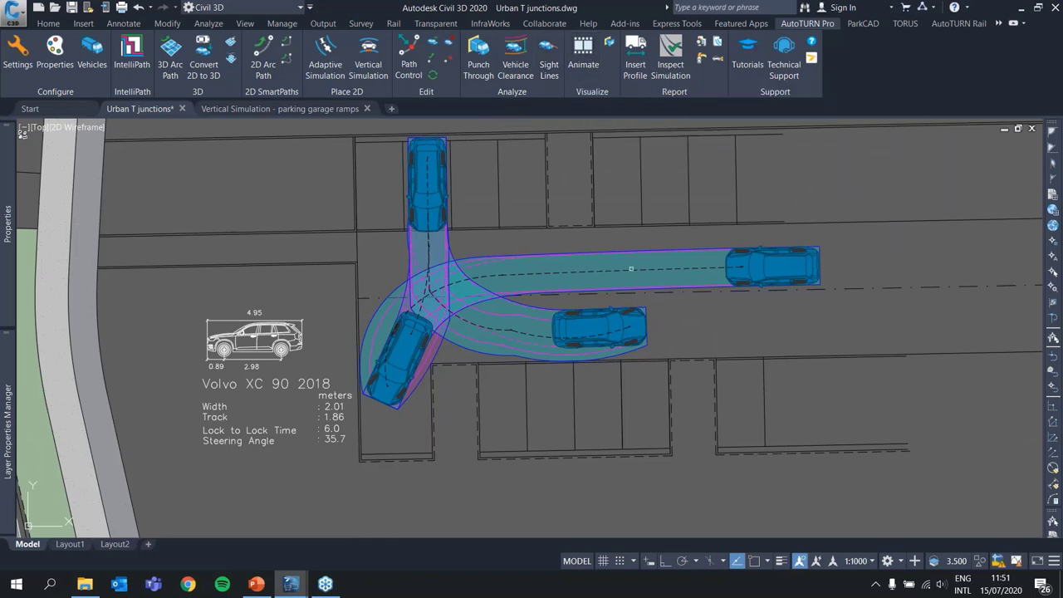
pyautogui.press('Return')
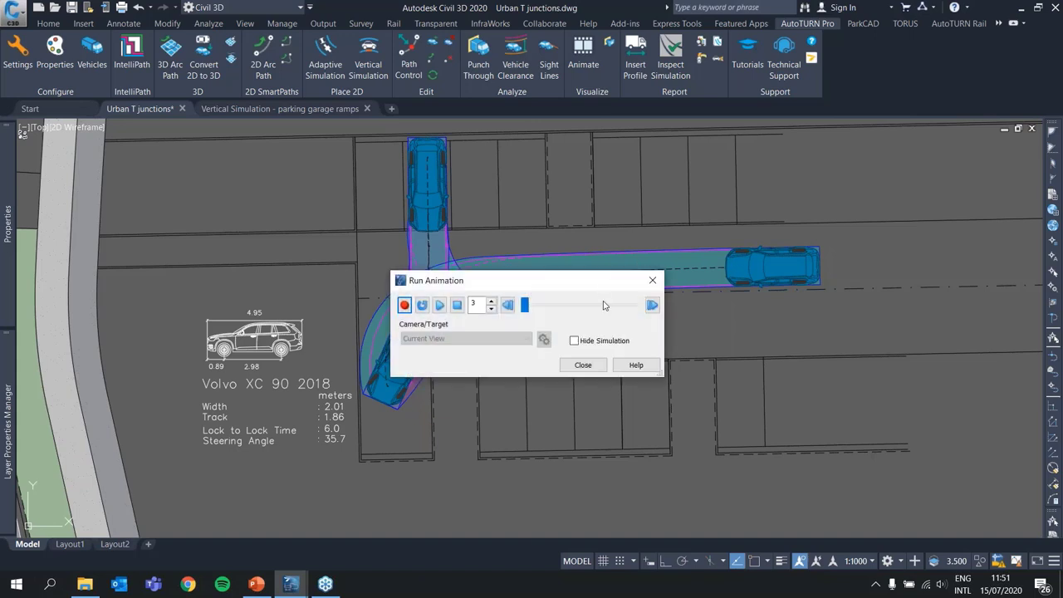
pyautogui.moveTo(591, 290); pyautogui.dragTo(691, 413)
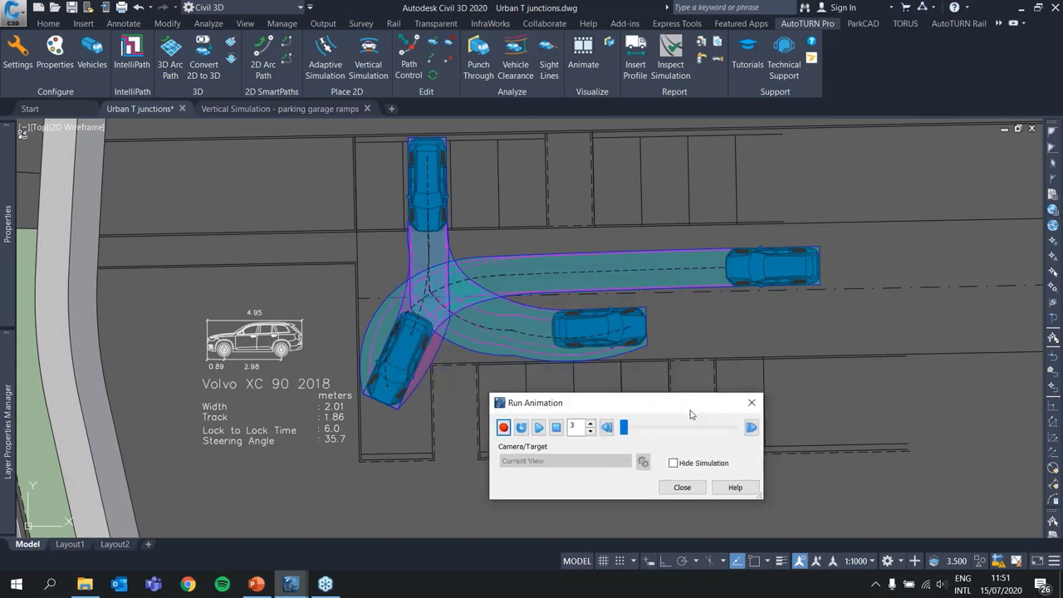
pyautogui.click(592, 426)
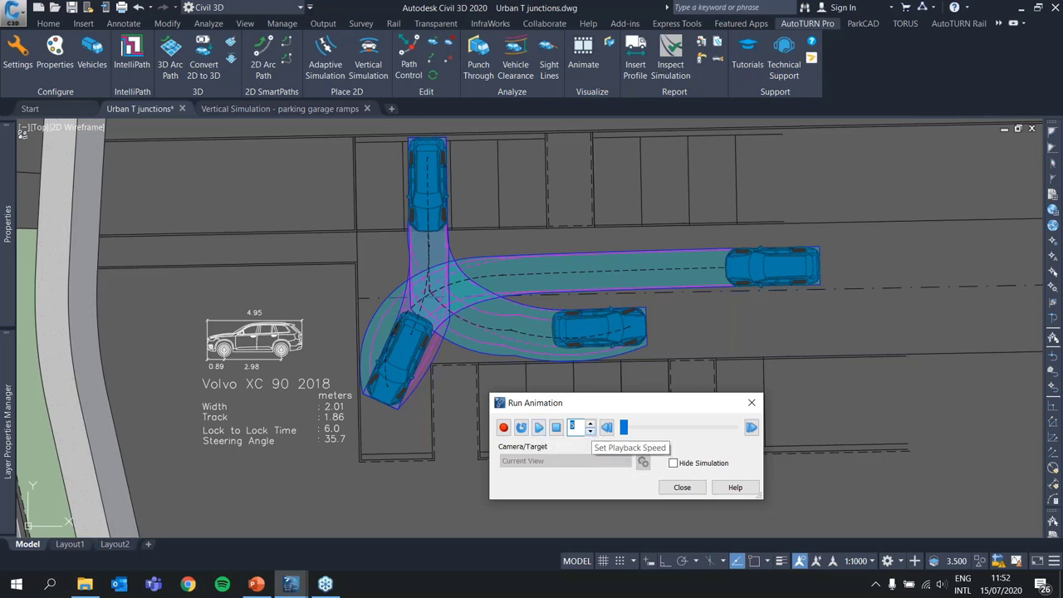
pyautogui.click(539, 427)
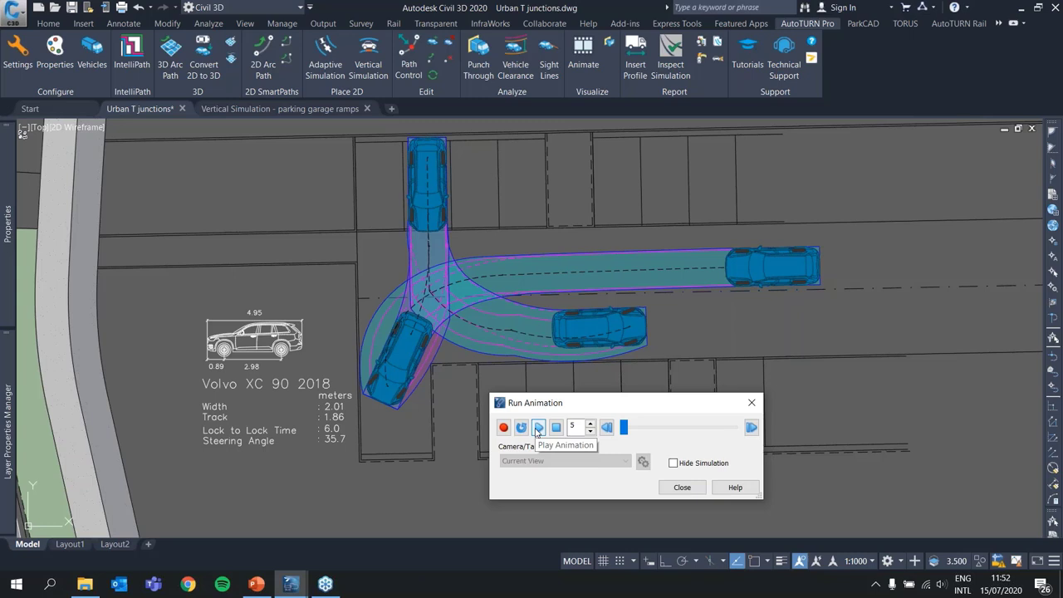
# Play the Volvo animation with the simulation hidden, and show the simulation again.
pyautogui.click(675, 465)
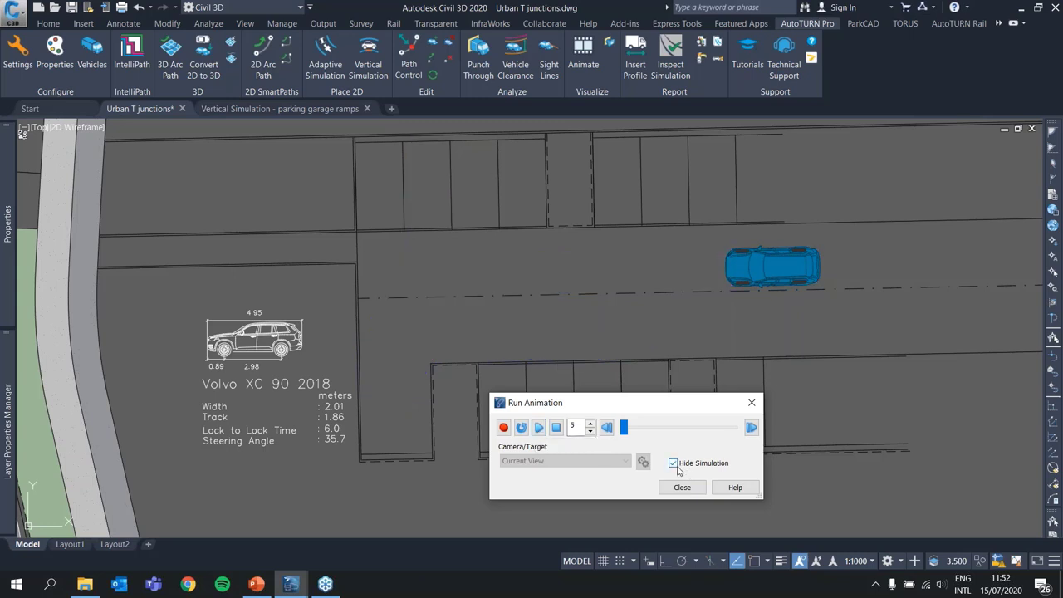
pyautogui.click(539, 428)
pyautogui.click(673, 463)
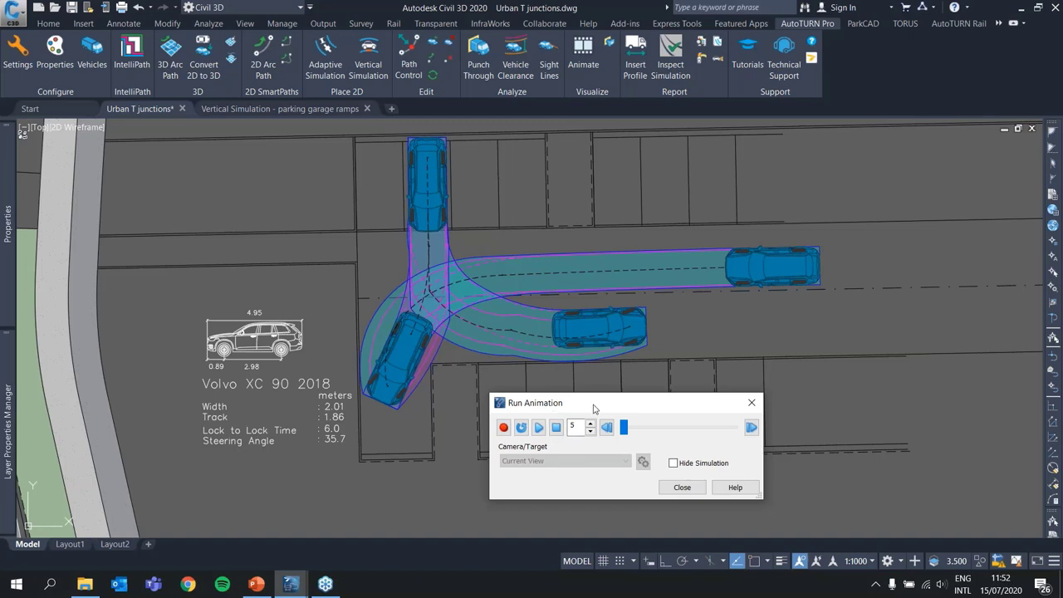
# Check the AVI export options for recording the Volvo animation, cancel the export and close the animation.
pyautogui.click(503, 427)
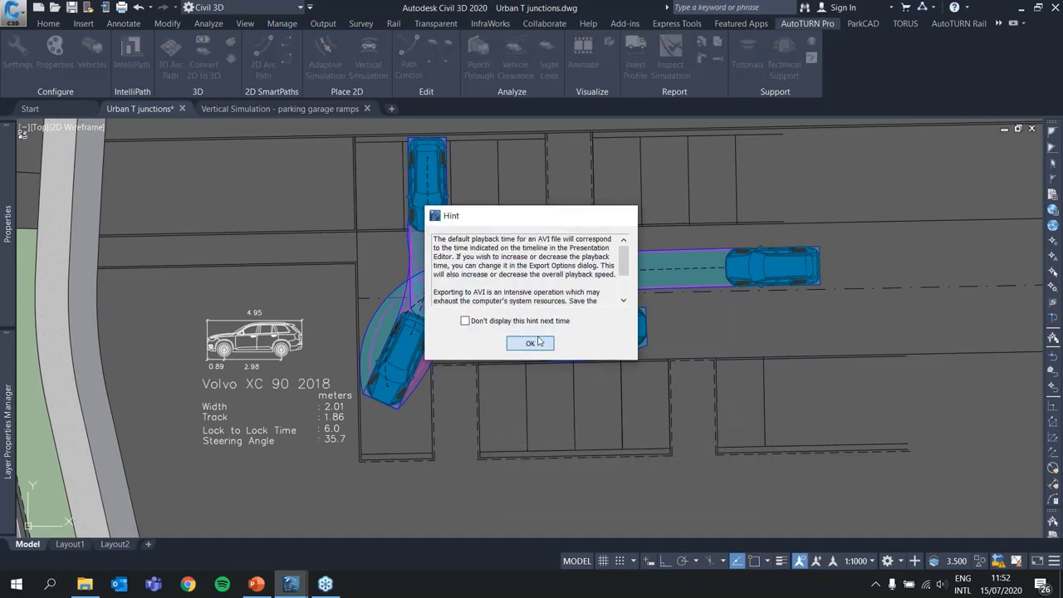
pyautogui.click(530, 343)
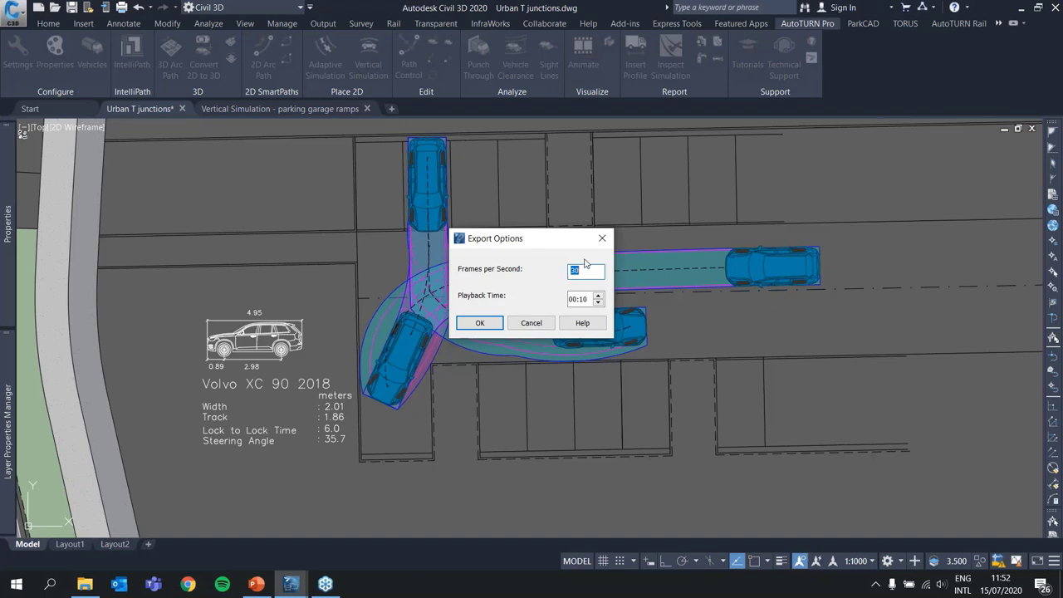
pyautogui.click(537, 323)
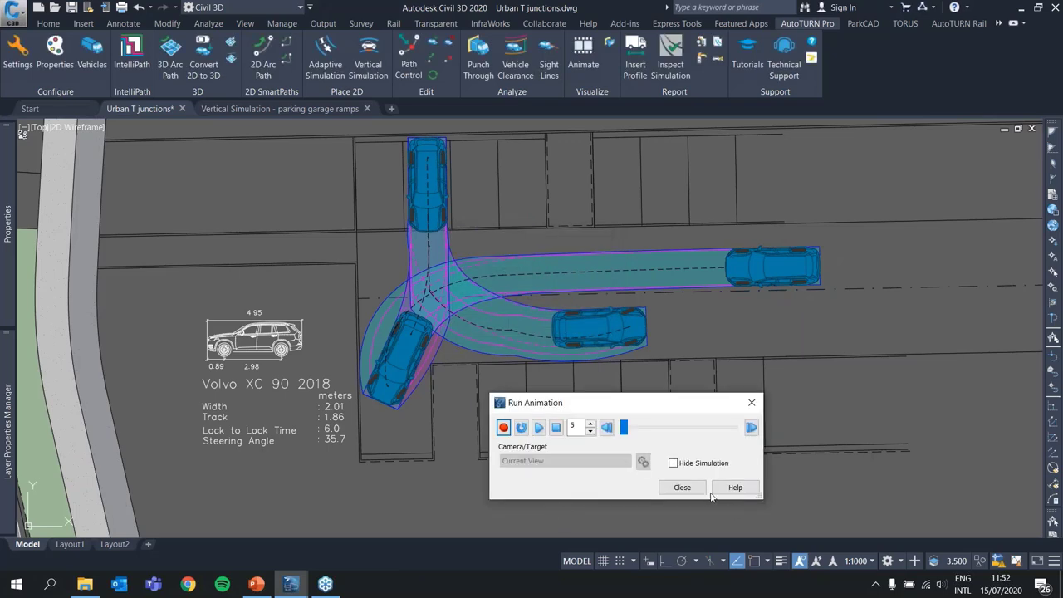
pyautogui.click(682, 487)
# Switch to the Vertical Simulation - parking garage ramps drawing and look over the floors and ramps in the garage section.
pyautogui.scroll(-2, 570, 391)
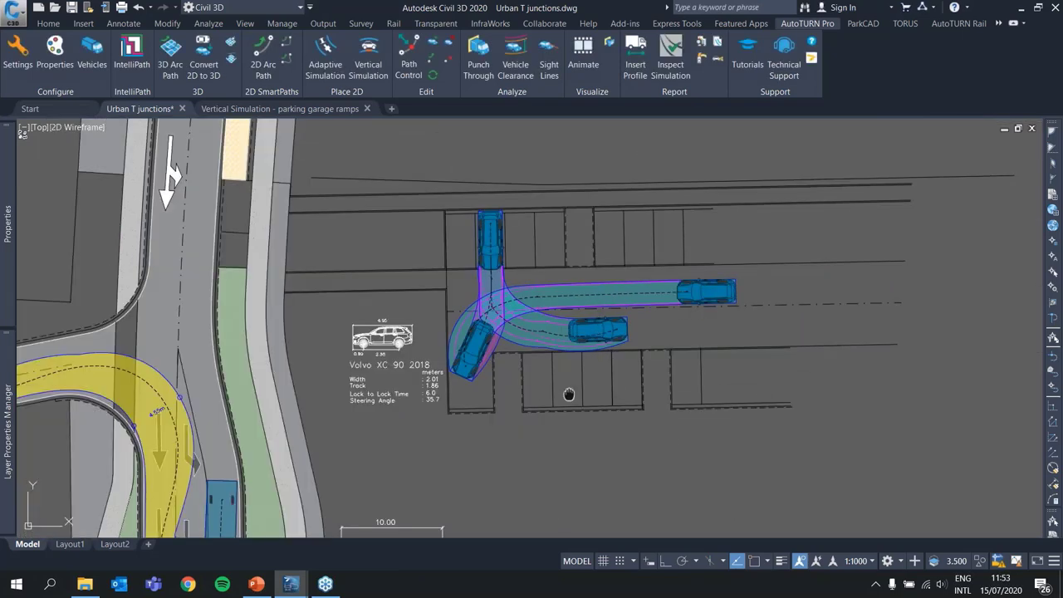
pyautogui.scroll(-2, 540, 289)
pyautogui.moveTo(496, 358); pyautogui.dragTo(475, 182, button='middle')
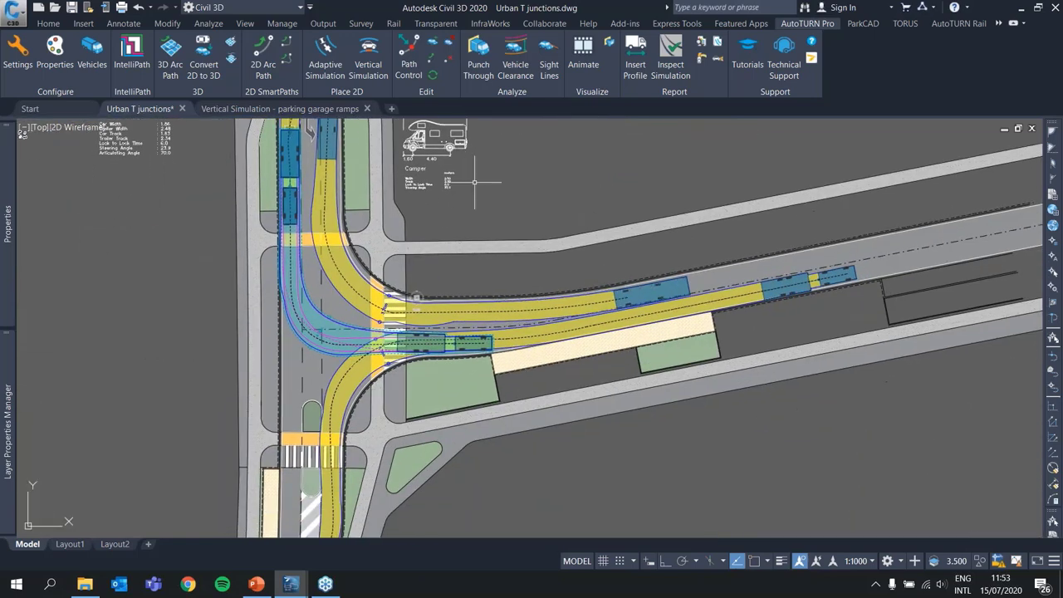
pyautogui.moveTo(343, 509); pyautogui.dragTo(347, 389, button='middle')
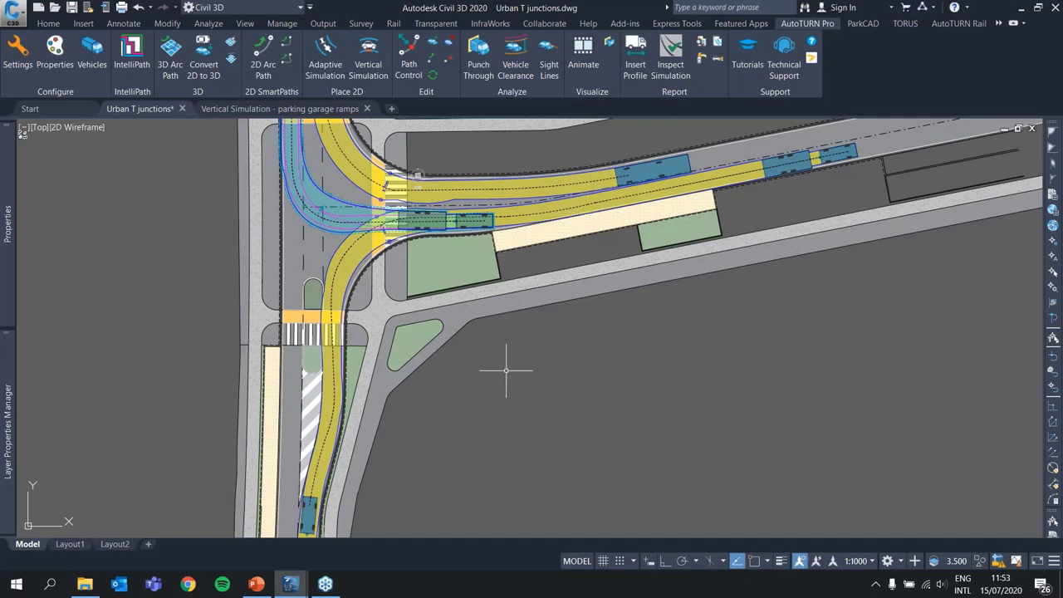
pyautogui.click(263, 111)
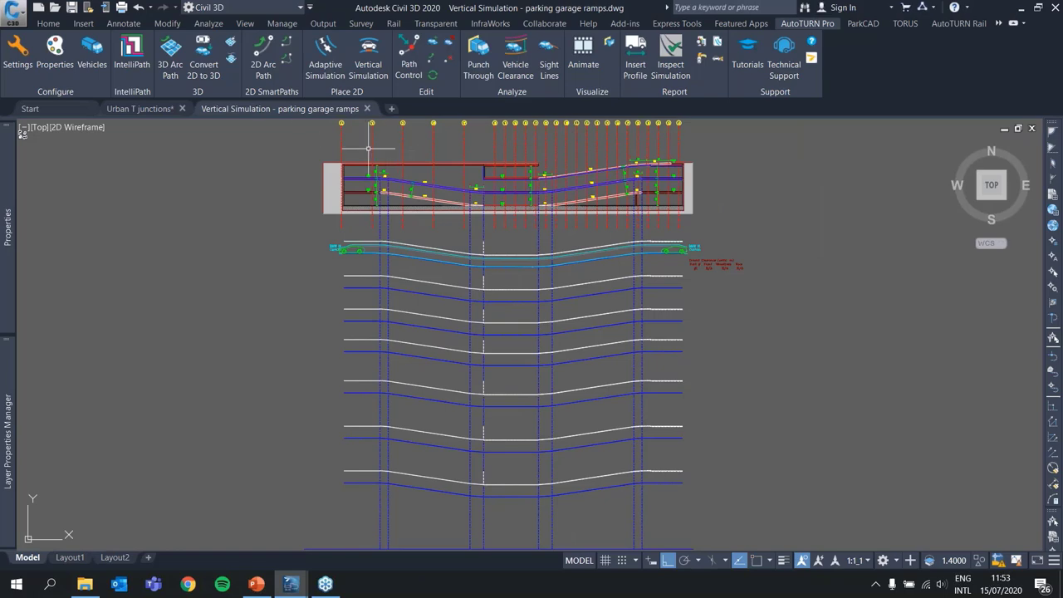
pyautogui.scroll(4, 451, 154)
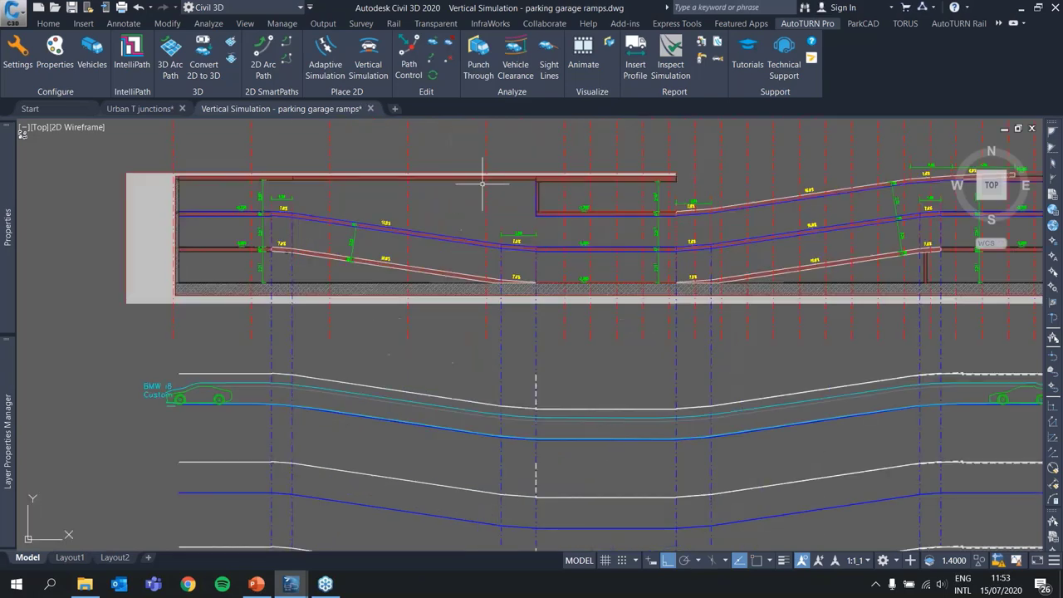
pyautogui.scroll(-3, 473, 221)
pyautogui.moveTo(330, 311)
pyautogui.mouseDown(button='middle')
pyautogui.moveTo(329, 329)
pyautogui.moveTo(365, 343)
pyautogui.mouseUp(button='middle')
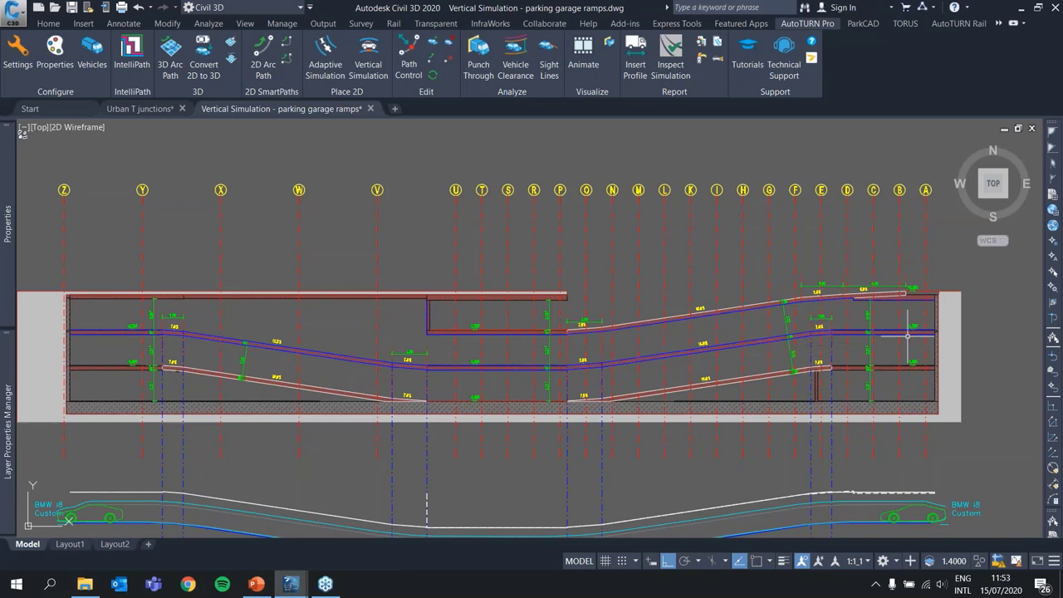
pyautogui.scroll(2, 904, 337)
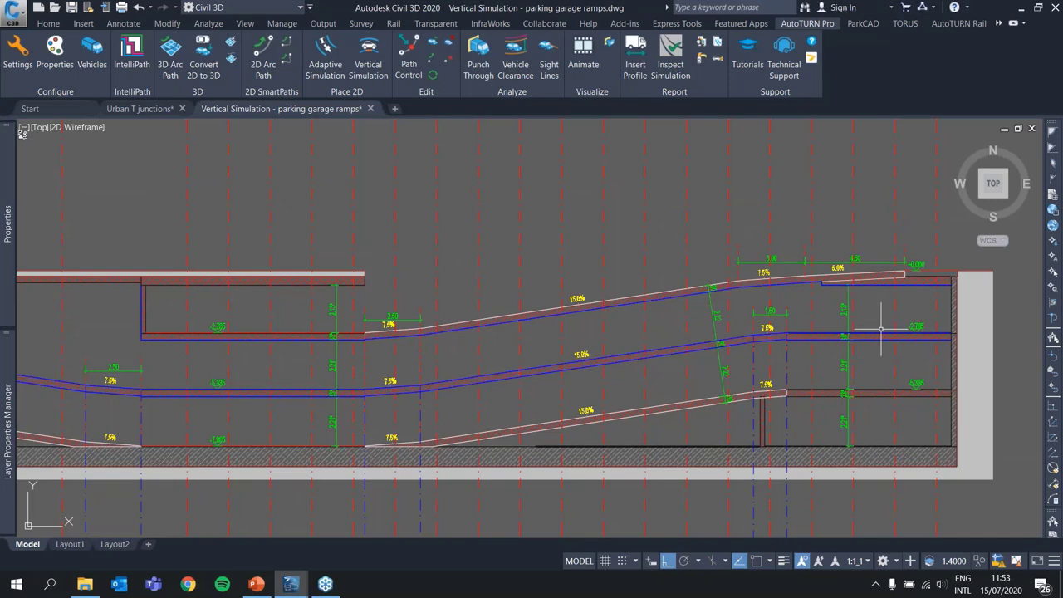
# Inspect the properties of the middle floor and ramp polyline, deselect it and view the top ramp's end near axes B and C.
pyautogui.click(880, 332)
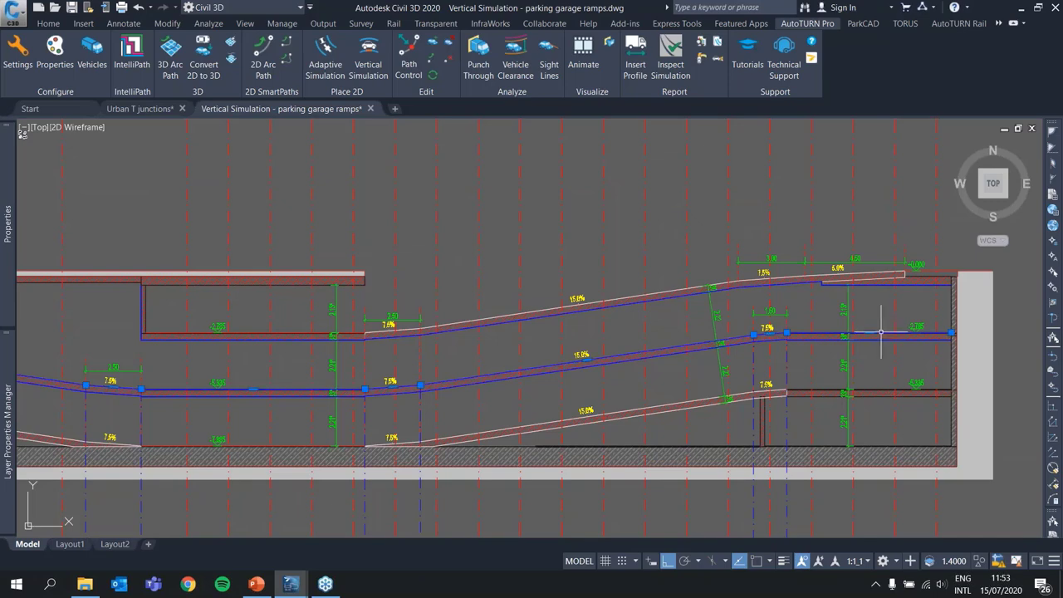
pyautogui.scroll(-2, 552, 371)
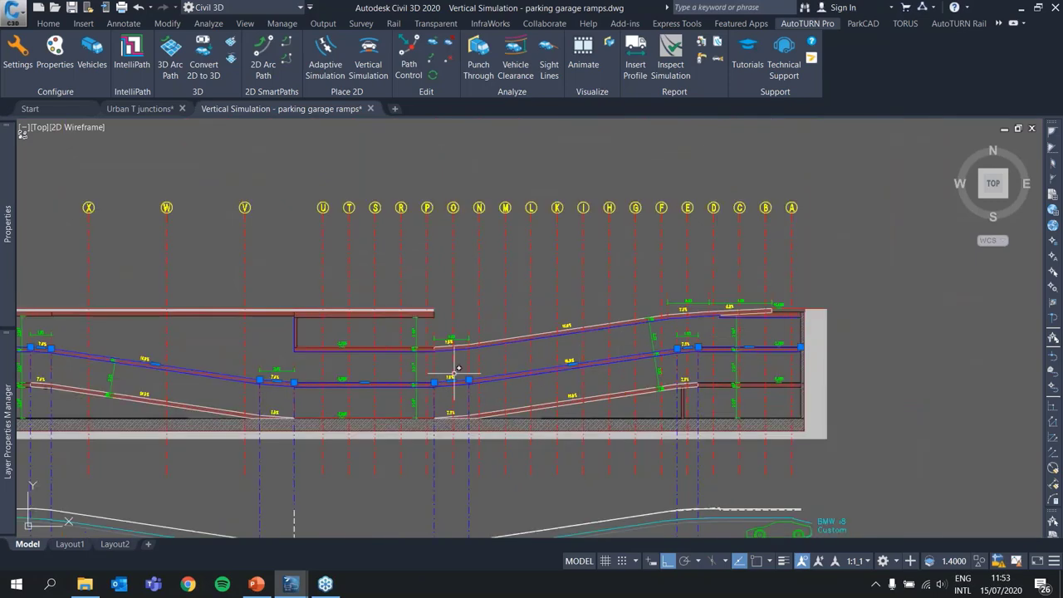
pyautogui.moveTo(7, 235)
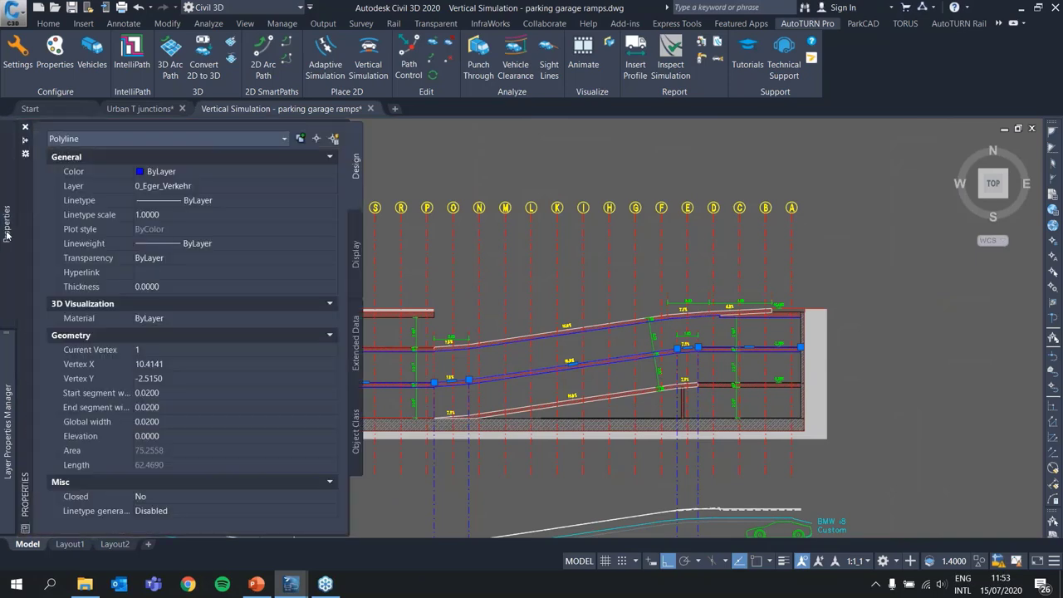
pyautogui.press('Escape')
pyautogui.click(772, 312)
pyautogui.scroll(2, 773, 311)
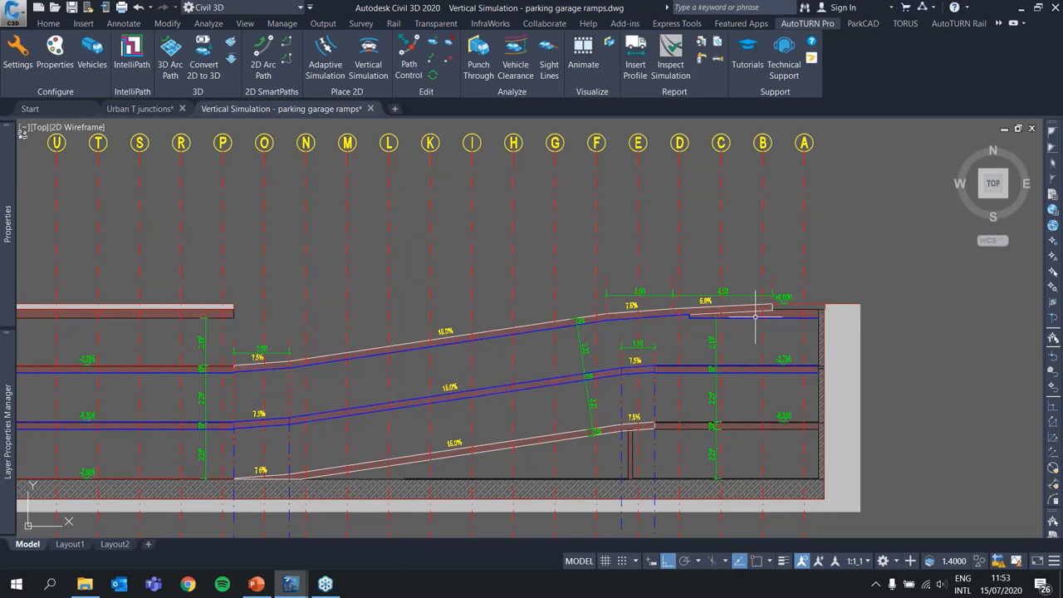
pyautogui.moveTo(754, 317)
# Place a vertical simulation of the Volvo XC 90 2018 on the ramp path directly below the BMW i8 simulation.
pyautogui.scroll(-2, 640, 356)
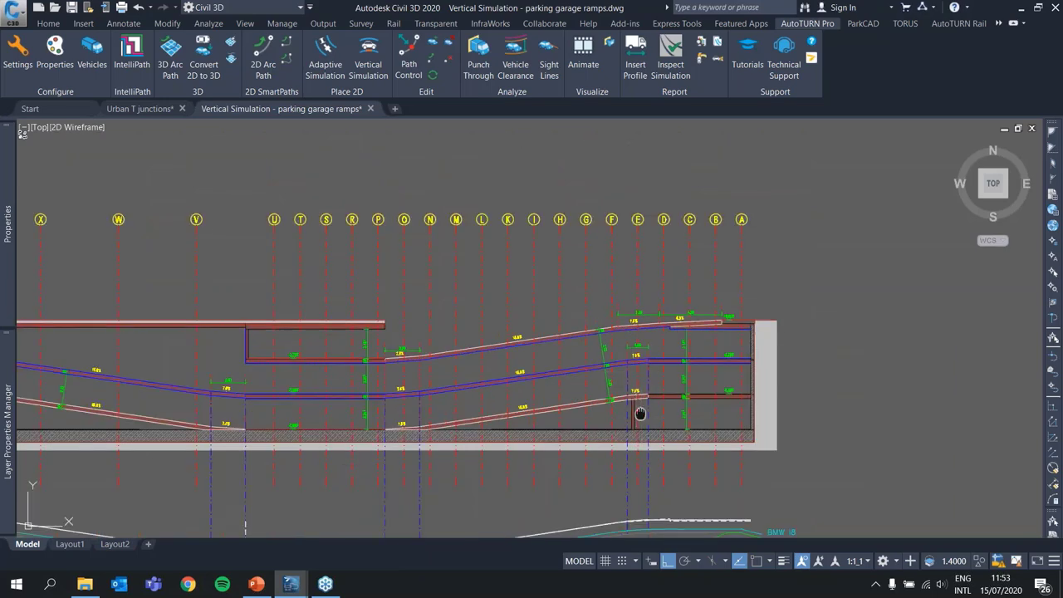
pyautogui.moveTo(636, 409); pyautogui.dragTo(616, 149, button='middle')
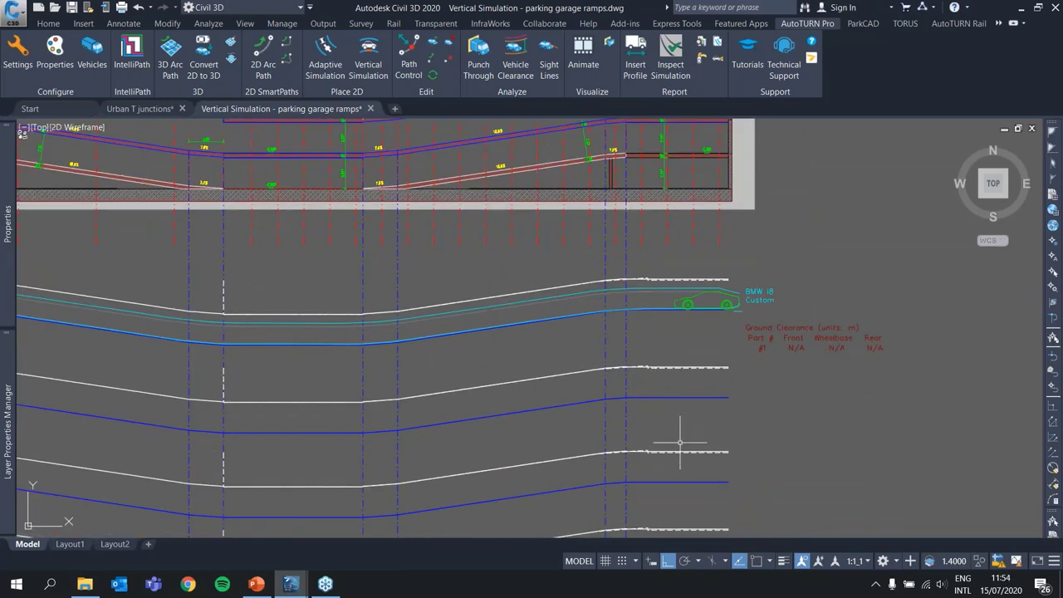
pyautogui.moveTo(684, 407)
pyautogui.mouseDown(button='middle')
pyautogui.moveTo(712, 304)
pyautogui.moveTo(742, 351)
pyautogui.mouseUp(button='middle')
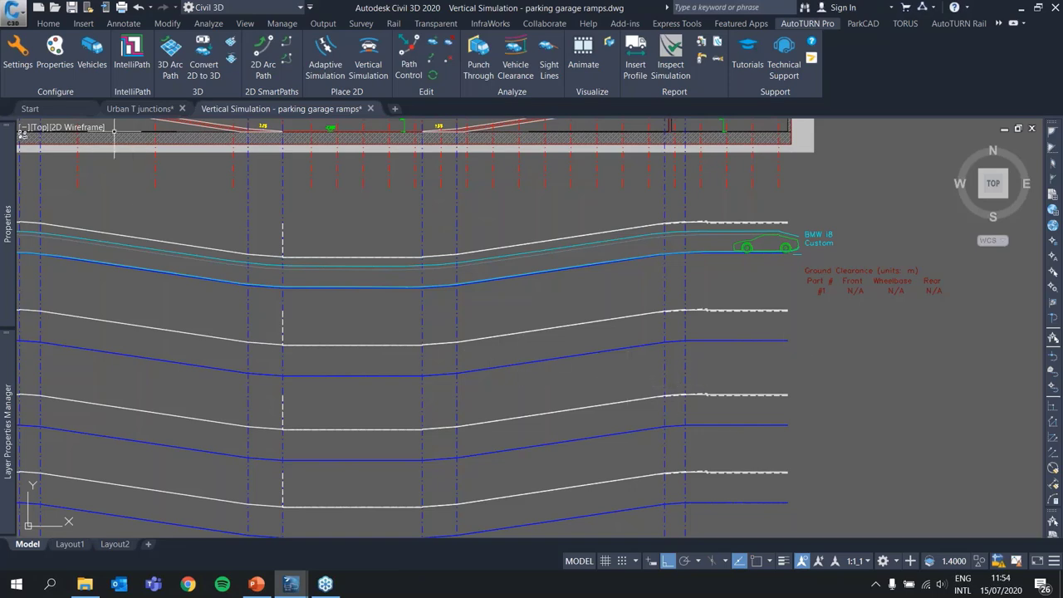
pyautogui.click(88, 65)
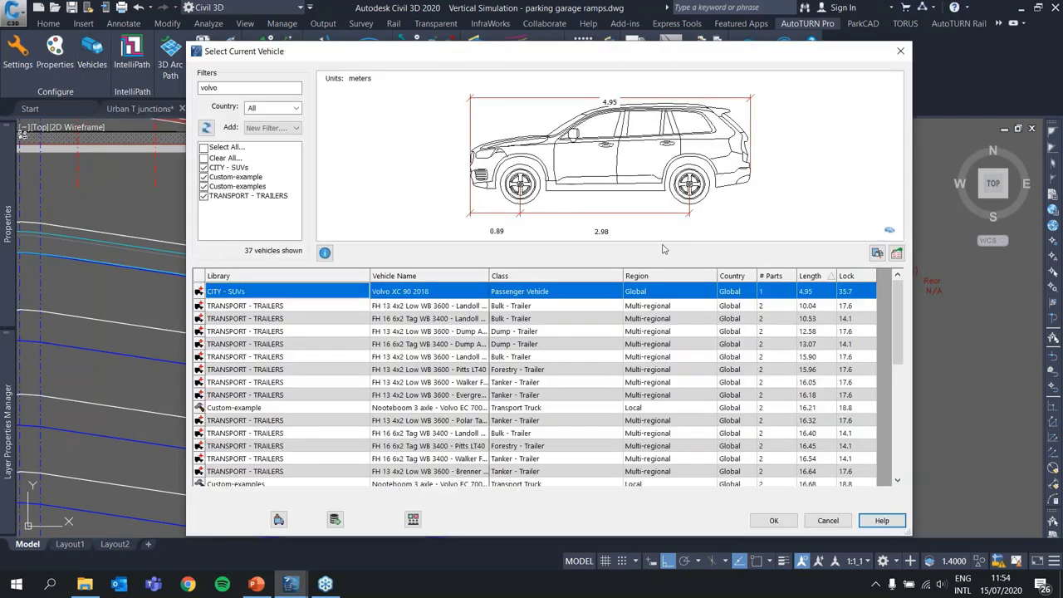
pyautogui.click(773, 523)
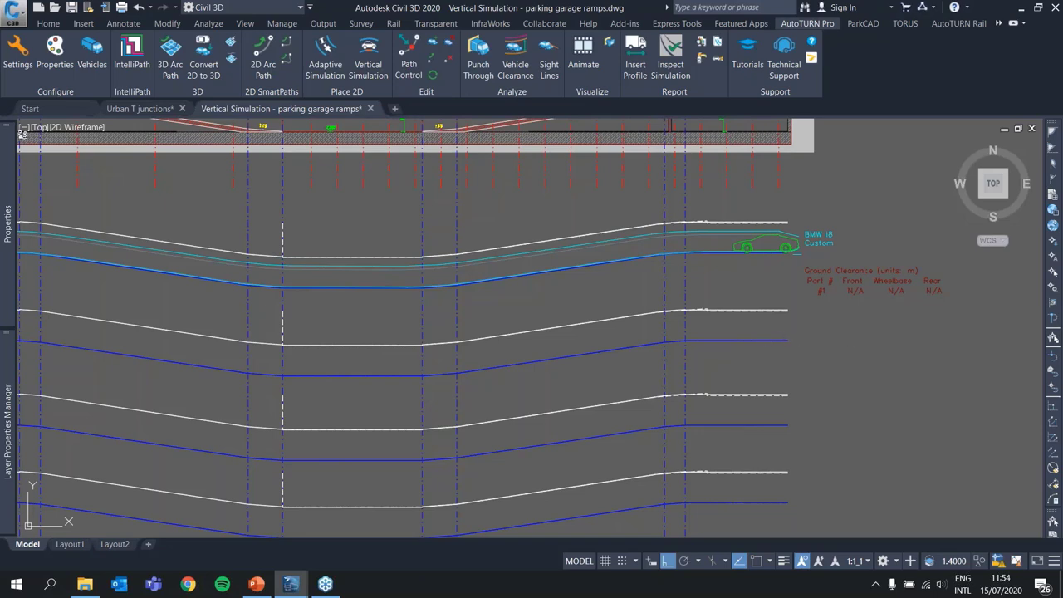
pyautogui.click(772, 339)
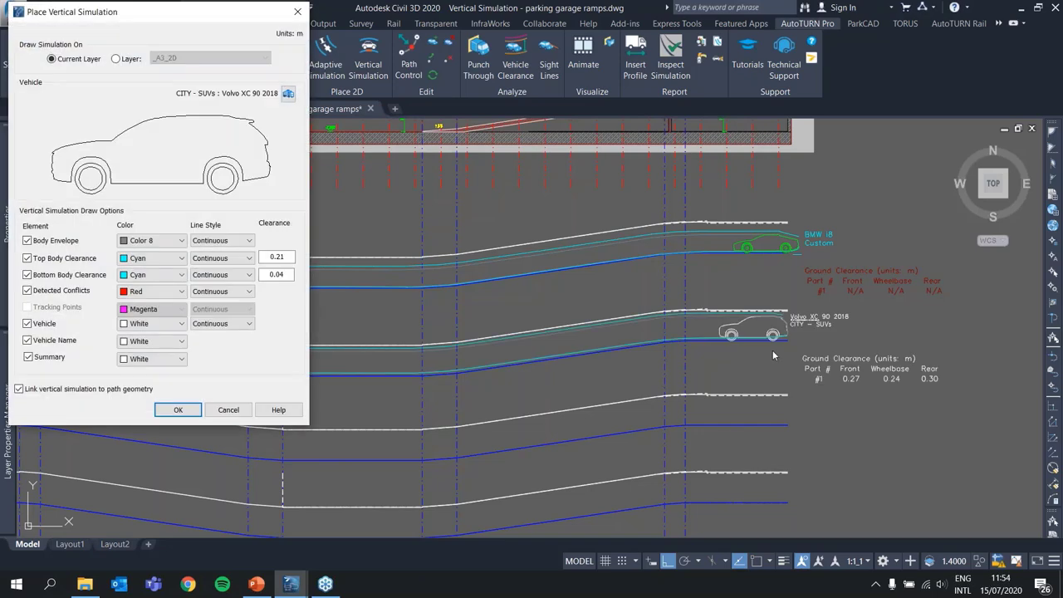
# Examine the Volvo's body envelope and its top and bottom clearances along the ramp path from end to end.
pyautogui.scroll(3, 759, 352)
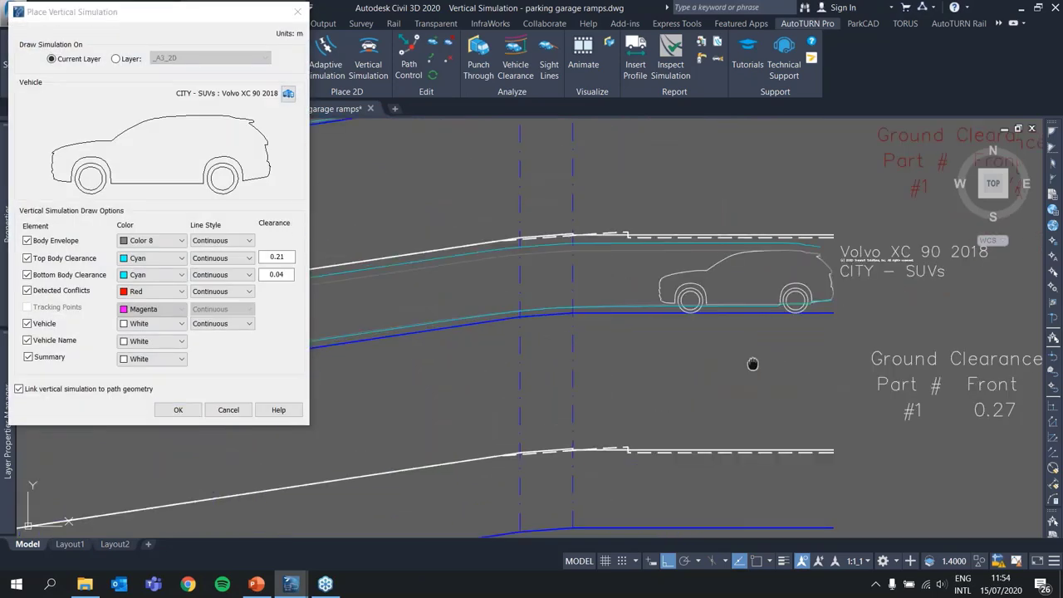
pyautogui.scroll(1, 753, 363)
pyautogui.moveTo(753, 363); pyautogui.dragTo(747, 411, button='middle')
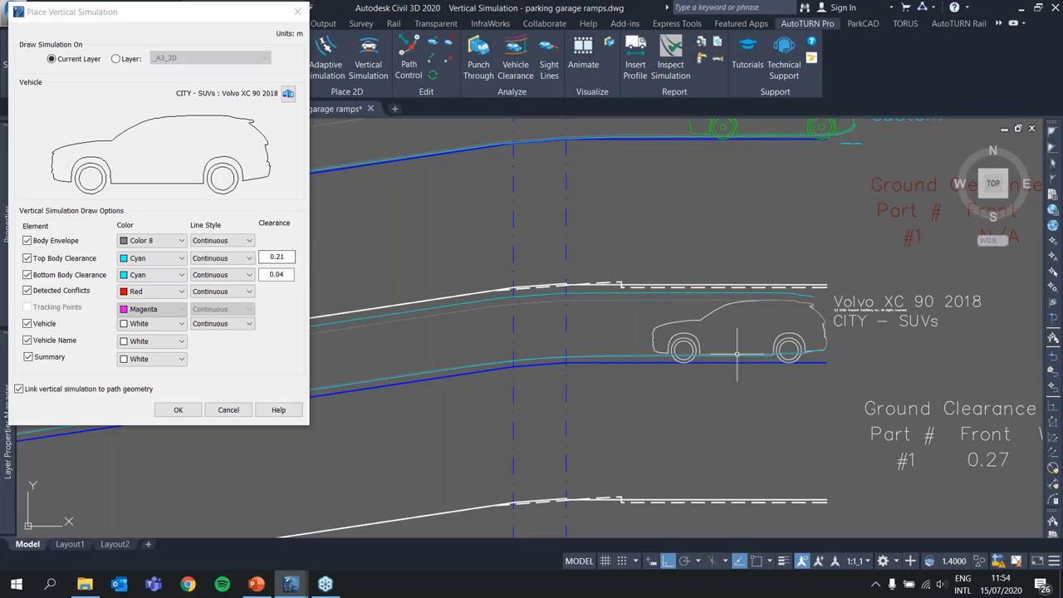
pyautogui.scroll(-5, 737, 355)
pyautogui.moveTo(510, 361); pyautogui.dragTo(828, 388, button='middle')
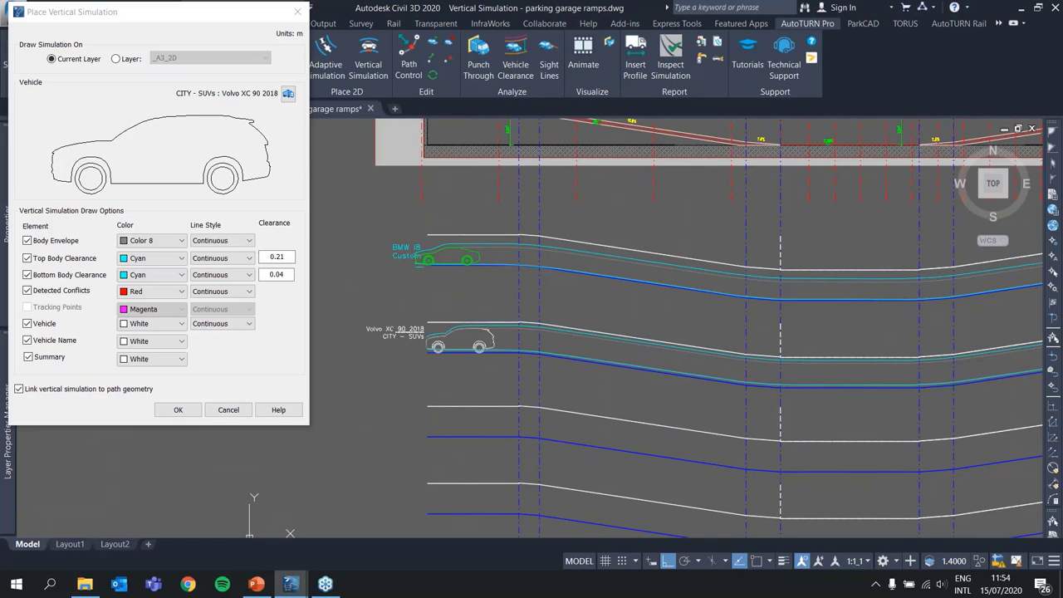
pyautogui.moveTo(802, 382)
pyautogui.mouseDown(button='middle')
pyautogui.moveTo(750, 380)
pyautogui.moveTo(740, 399)
pyautogui.moveTo(630, 399)
pyautogui.mouseUp(button='middle')
pyautogui.moveTo(878, 357); pyautogui.dragTo(573, 374, button='middle')
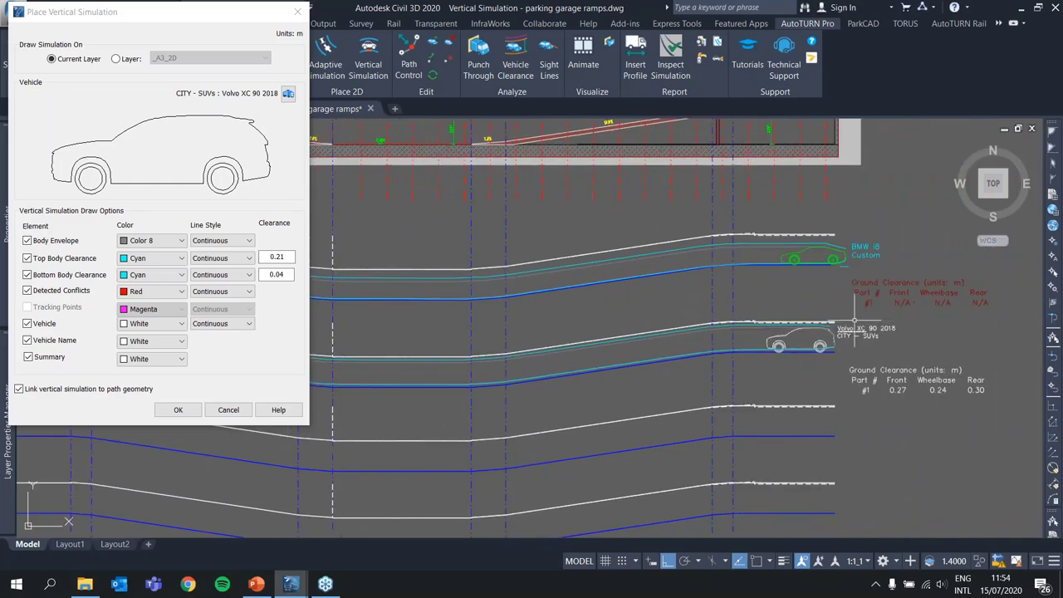
pyautogui.scroll(1, 852, 330)
pyautogui.scroll(3, 852, 330)
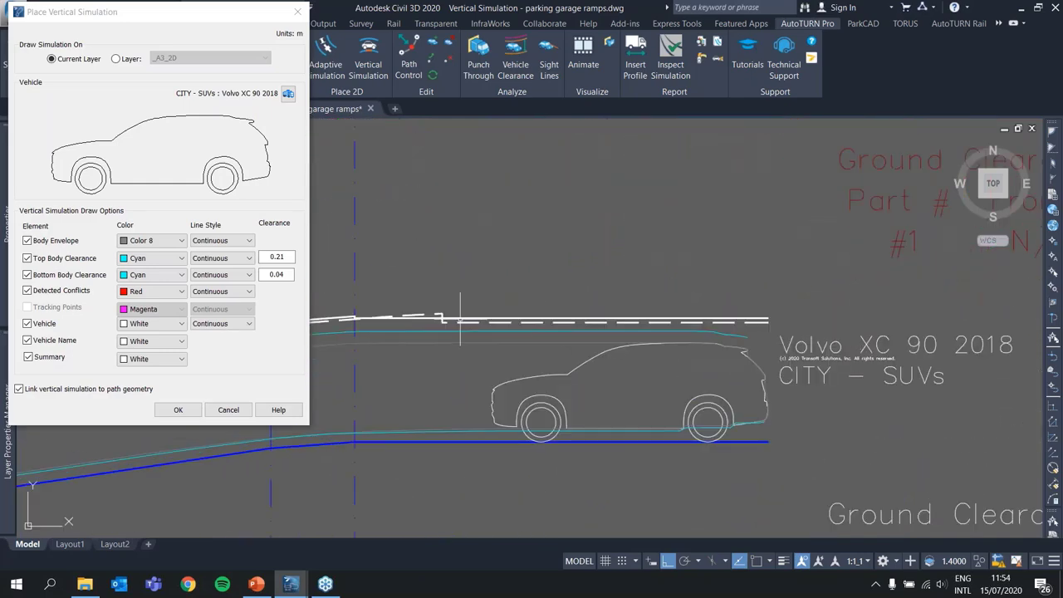
# Increase the Volvo simulation's top body clearance through 0.25, 0.30 and 0.35 to 0.40 and inspect the ceiling line above the car.
pyautogui.moveTo(286, 262); pyautogui.dragTo(278, 259)
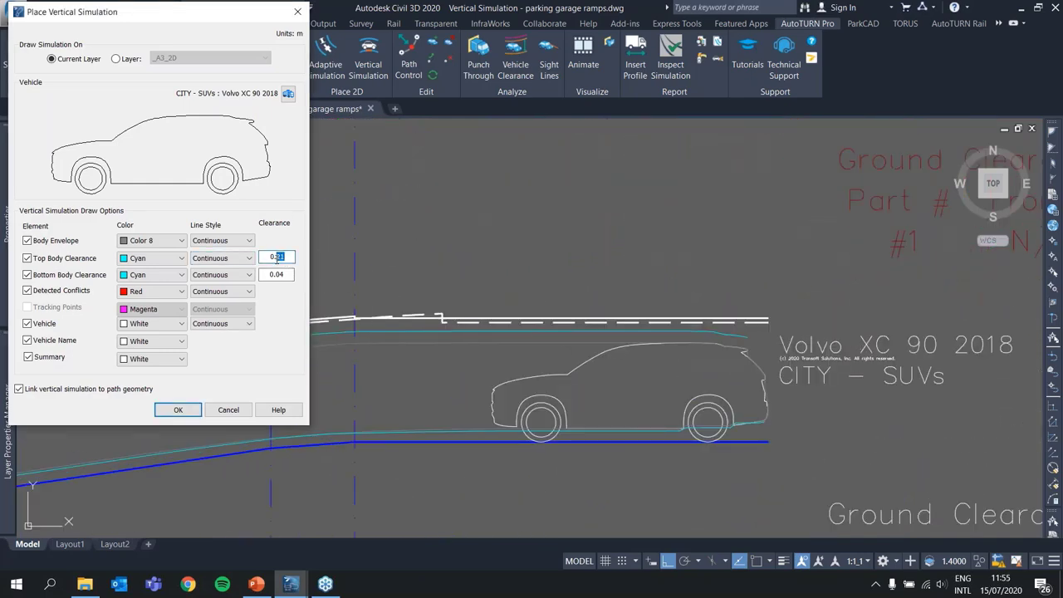
pyautogui.write('25')
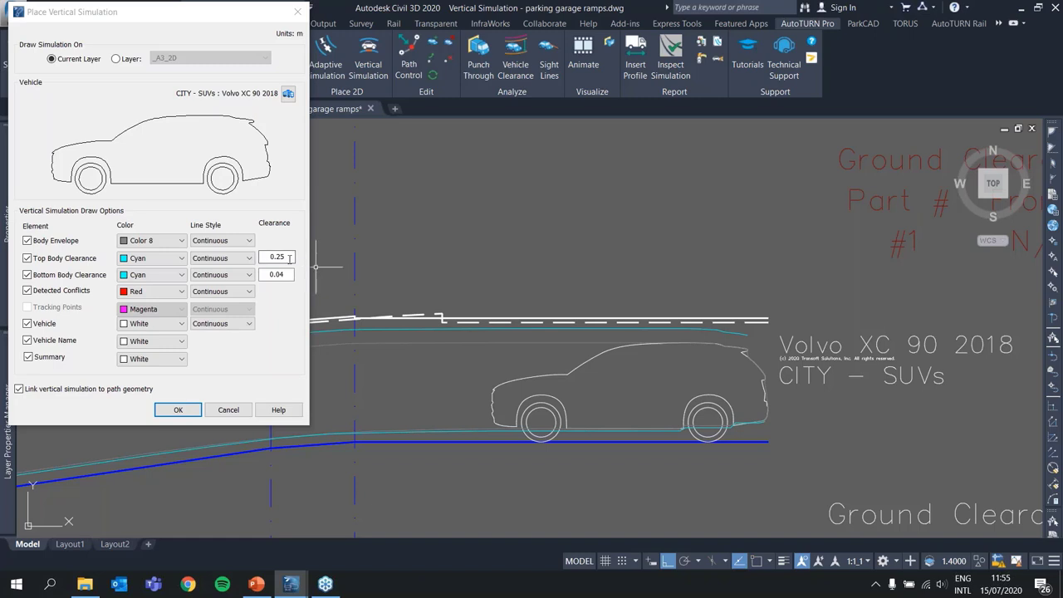
pyautogui.moveTo(288, 257); pyautogui.dragTo(278, 257)
pyautogui.write('30')
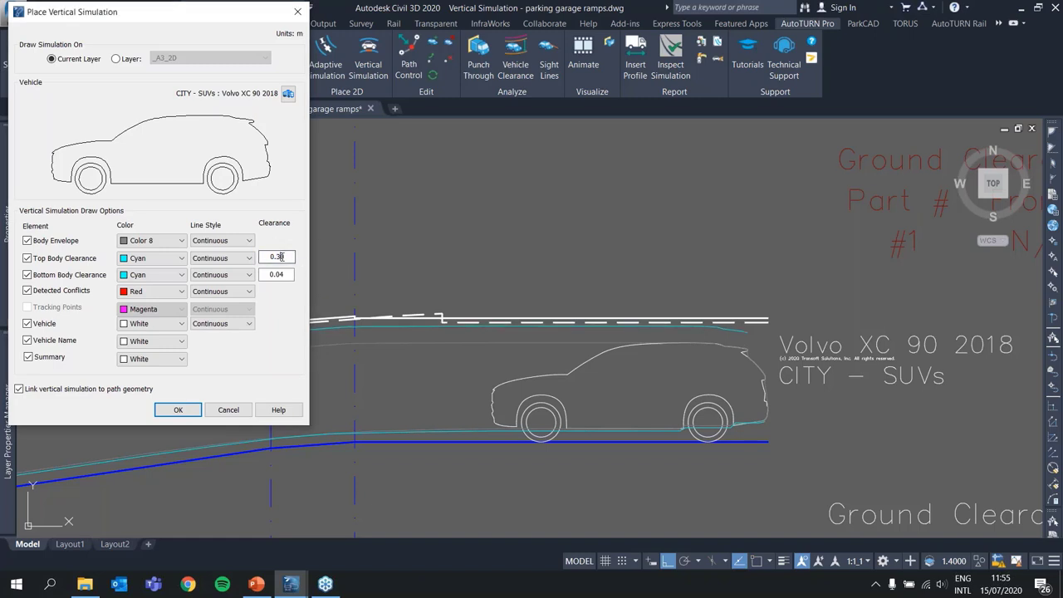
pyautogui.moveTo(280, 257); pyautogui.dragTo(285, 257)
pyautogui.write('5')
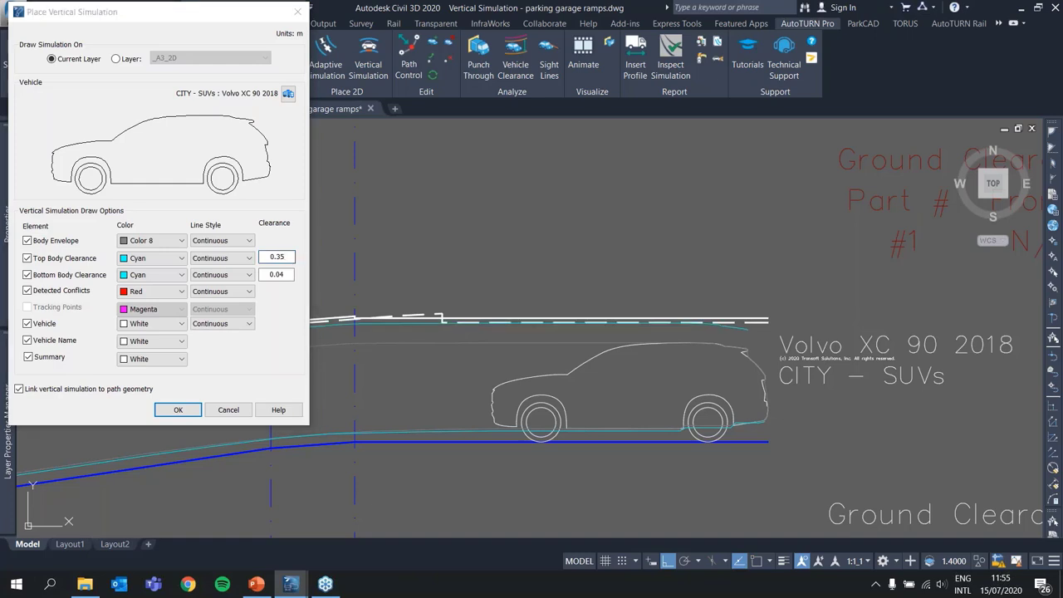
pyautogui.moveTo(288, 256); pyautogui.dragTo(275, 257)
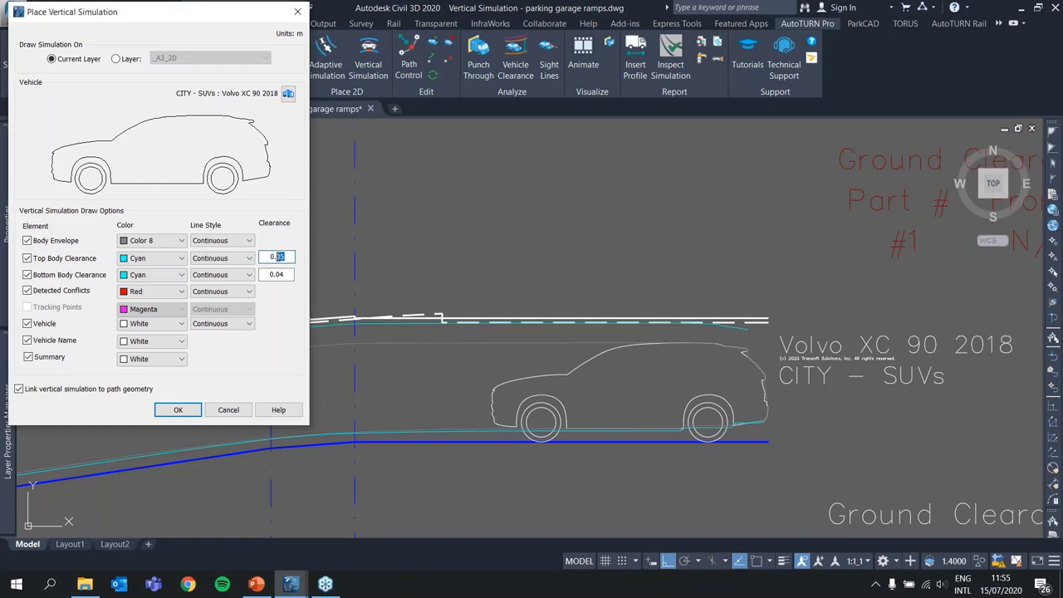
pyautogui.write('40')
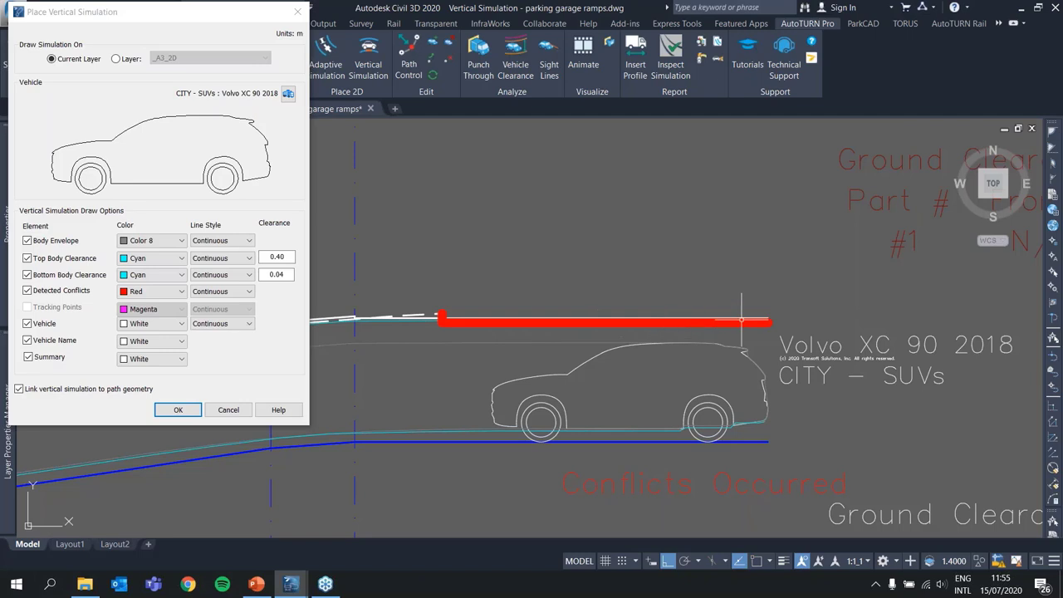
pyautogui.moveTo(741, 319)
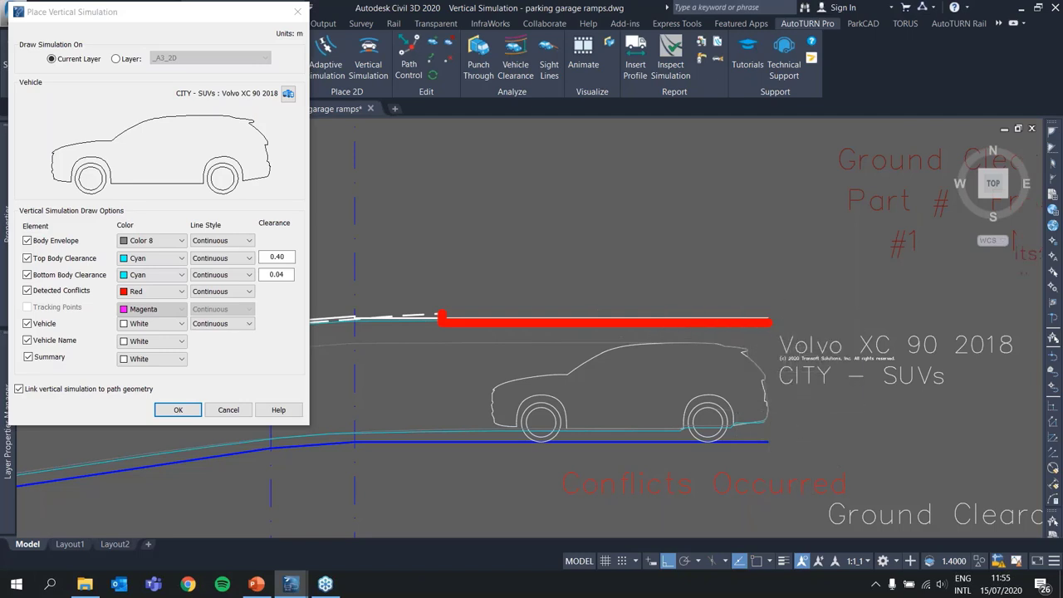
pyautogui.scroll(-3, 669, 349)
pyautogui.scroll(2, 669, 349)
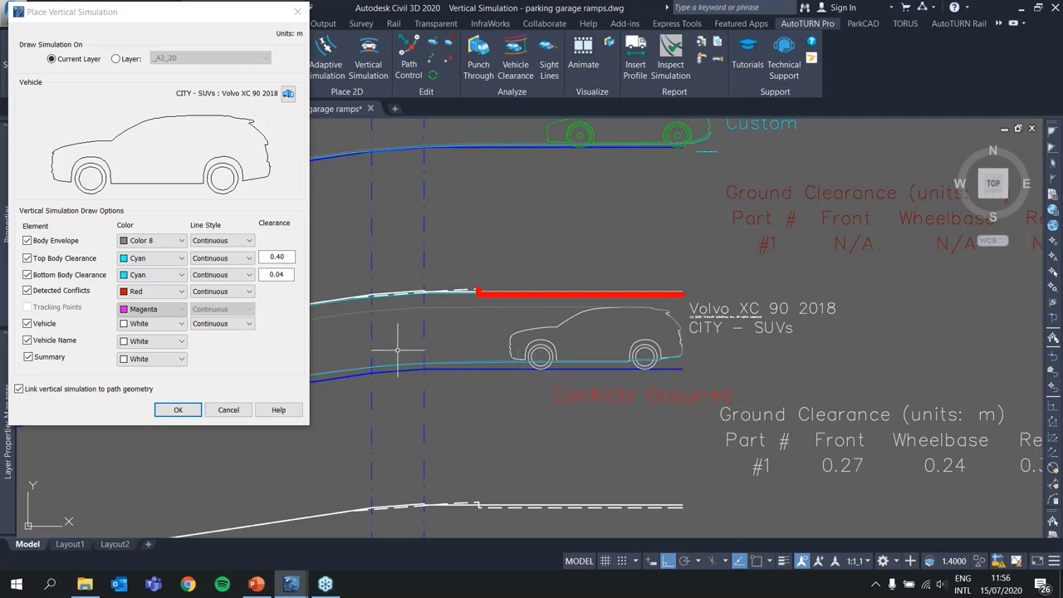
# Turn off the Volvo simulation's top and bottom body clearances and inspect the remaining body envelope near the ramp's end.
pyautogui.click(284, 256)
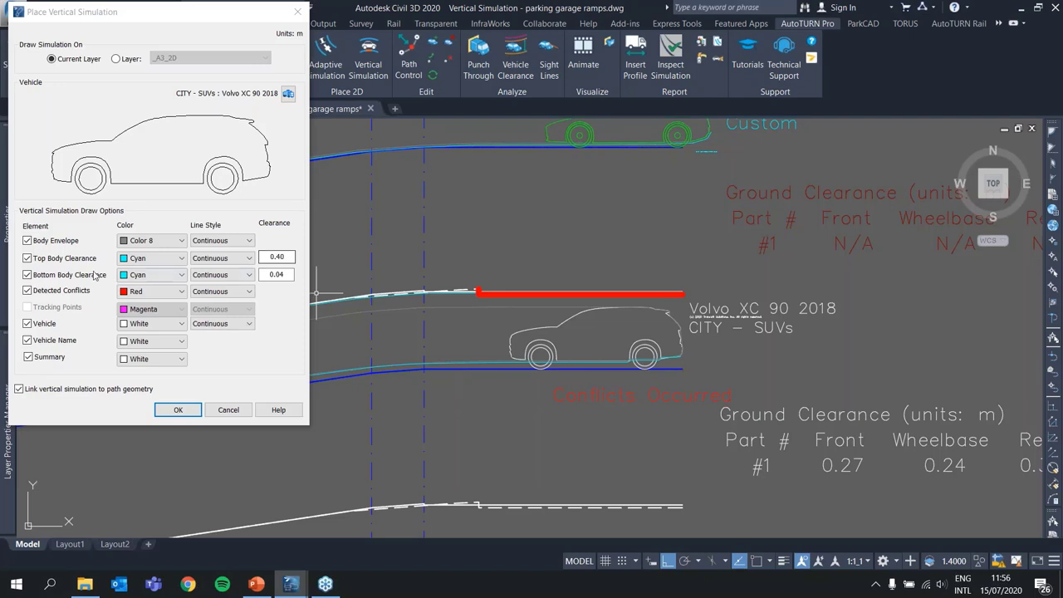
pyautogui.hotkey('ctrl', '1')
pyautogui.click(31, 261)
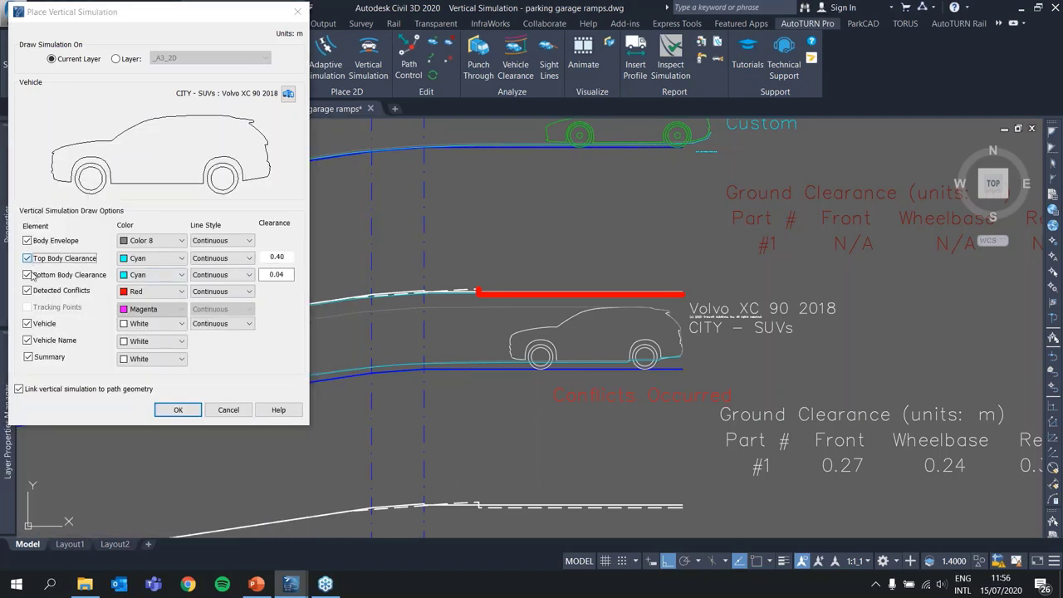
pyautogui.press('space')
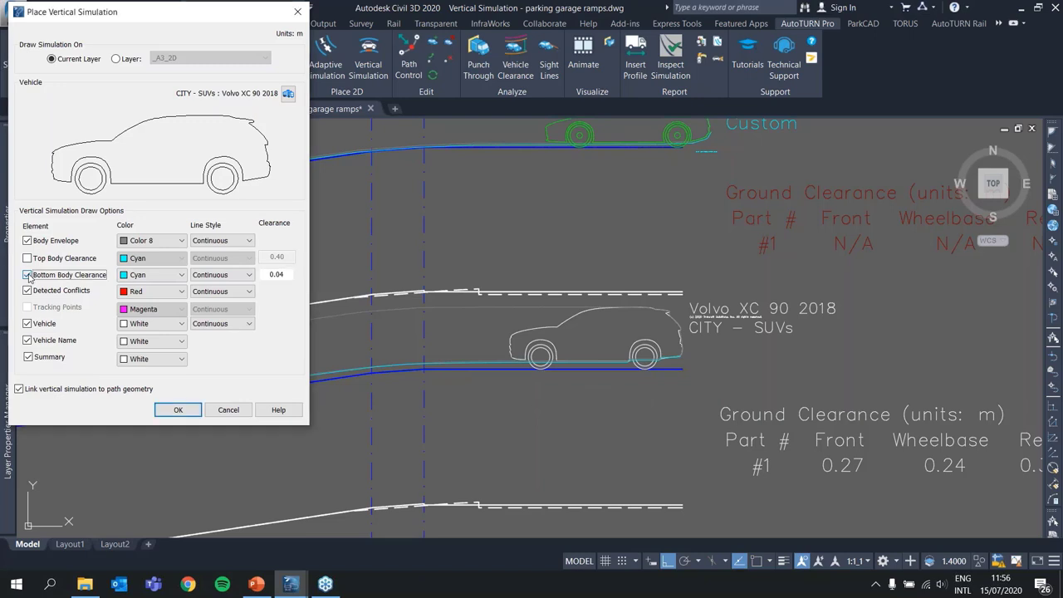
pyautogui.click(28, 275)
pyautogui.moveTo(458, 334); pyautogui.dragTo(606, 385, button='middle')
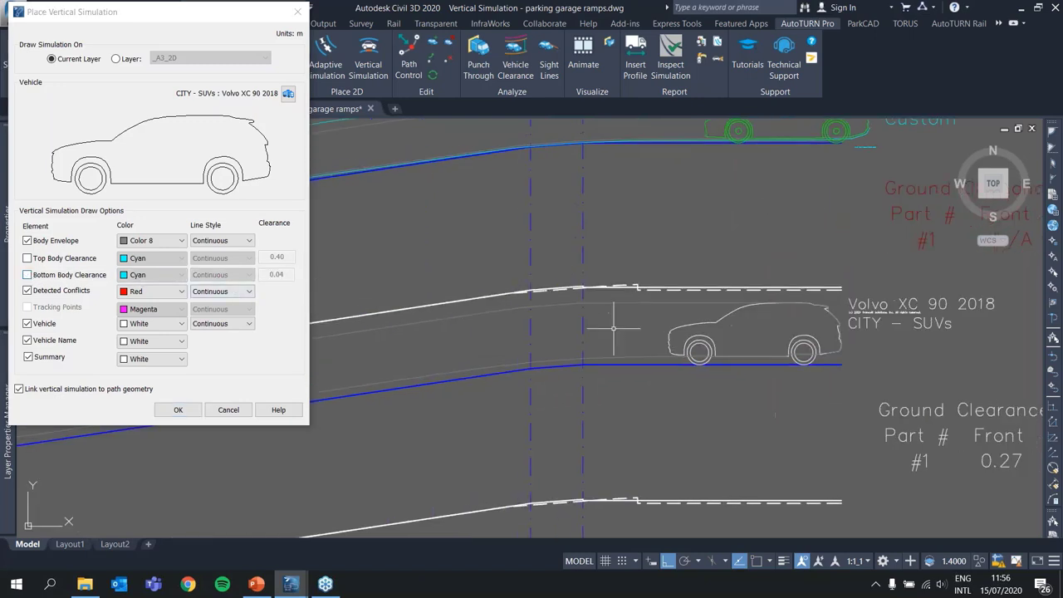
pyautogui.scroll(2, 665, 333)
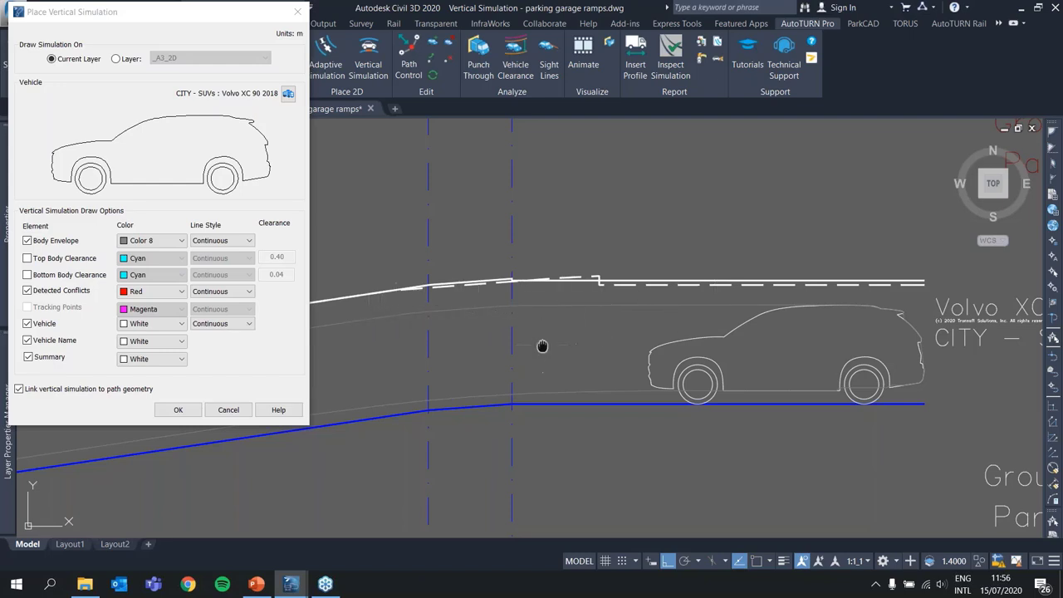
pyautogui.moveTo(543, 347); pyautogui.dragTo(631, 330, button='middle')
# Set the body envelope color to Blue and inspect the envelope around the Volvo at the ramp's end.
pyautogui.click(149, 243)
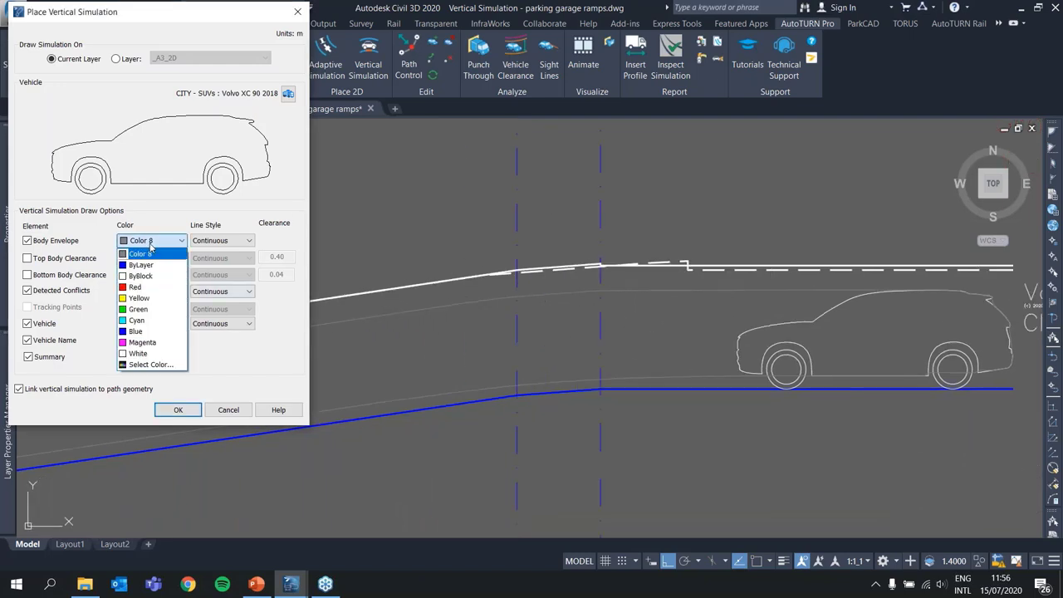
pyautogui.click(146, 332)
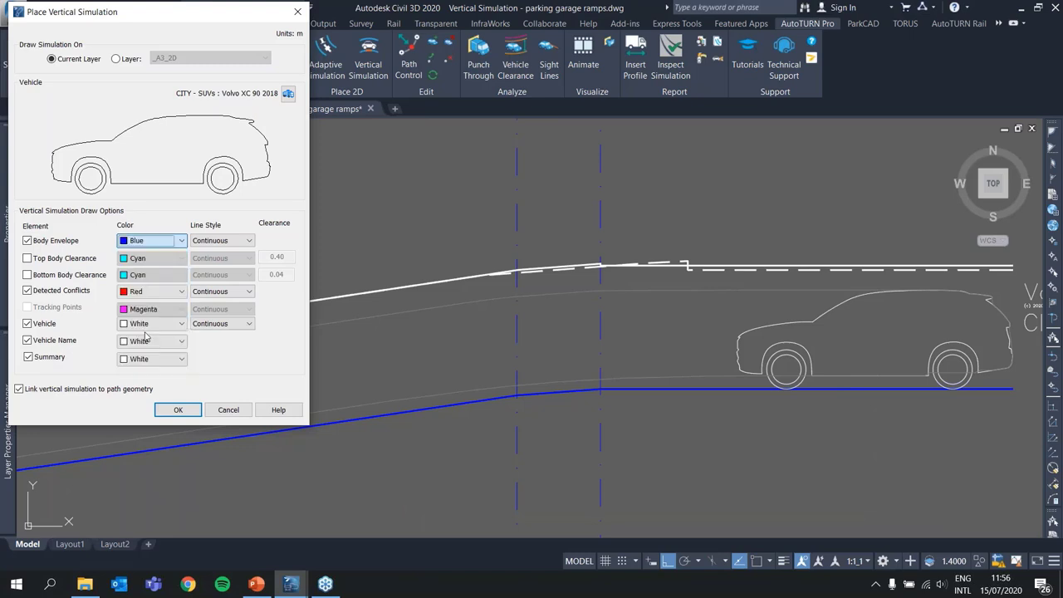
pyautogui.scroll(-2, 594, 344)
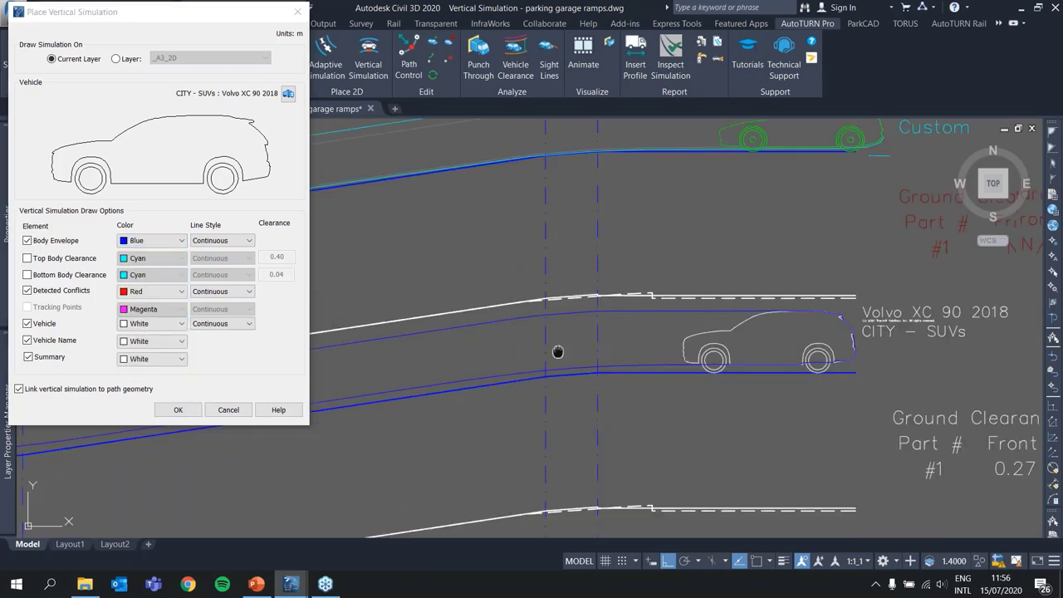
pyautogui.scroll(3, 474, 368)
pyautogui.moveTo(559, 348)
pyautogui.mouseDown(button='middle')
pyautogui.moveTo(744, 327)
pyautogui.moveTo(377, 370)
pyautogui.moveTo(405, 373)
pyautogui.mouseUp(button='middle')
pyautogui.moveTo(820, 362); pyautogui.dragTo(512, 346, button='middle')
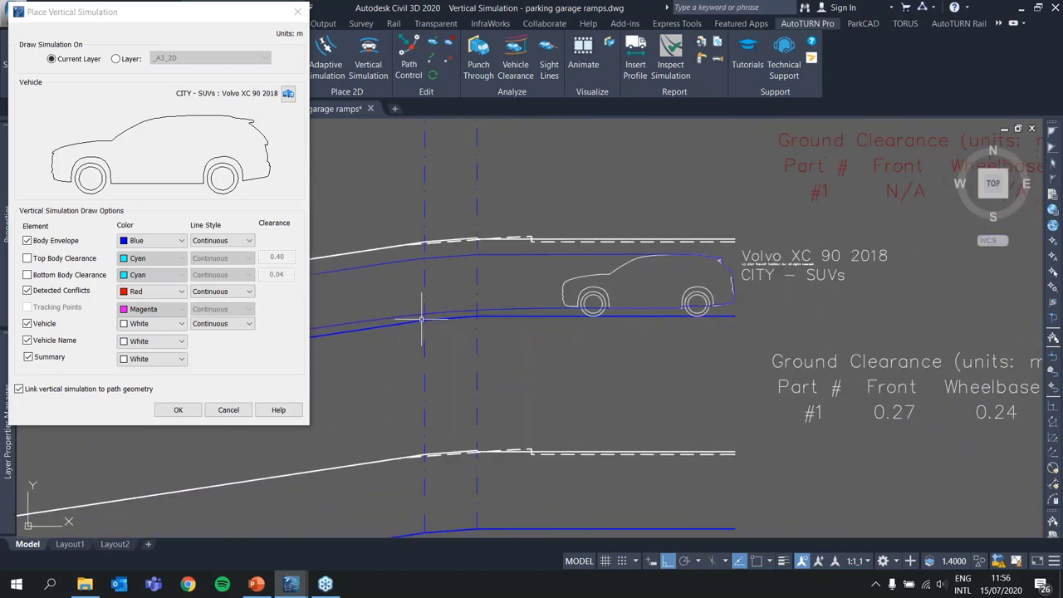
# Change the simulation vehicle to the 2007 Audi Q7 and turn on its top and bottom body clearances.
pyautogui.click(287, 94)
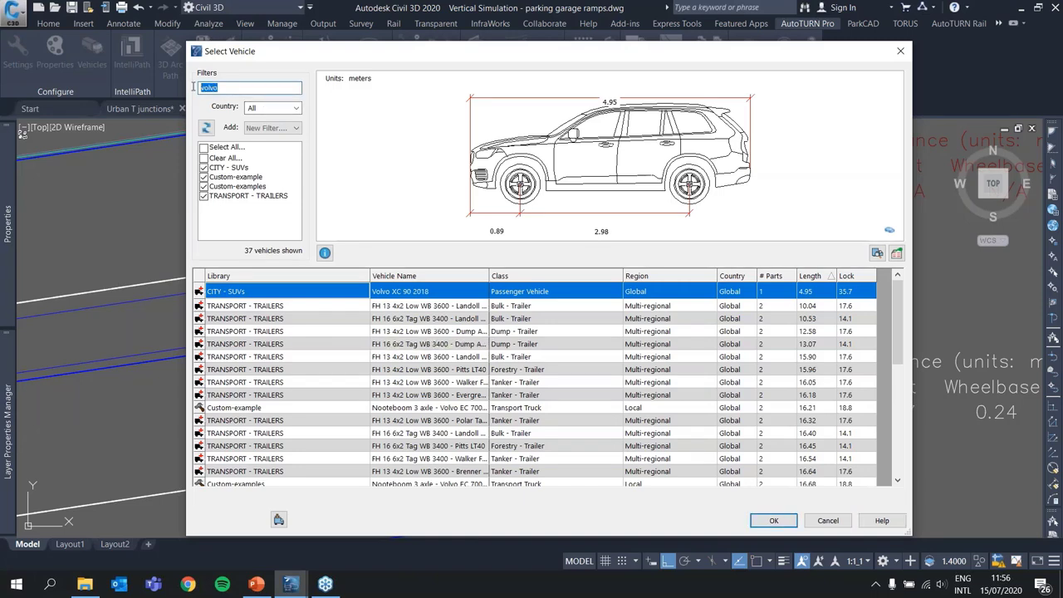
pyautogui.write('audi')
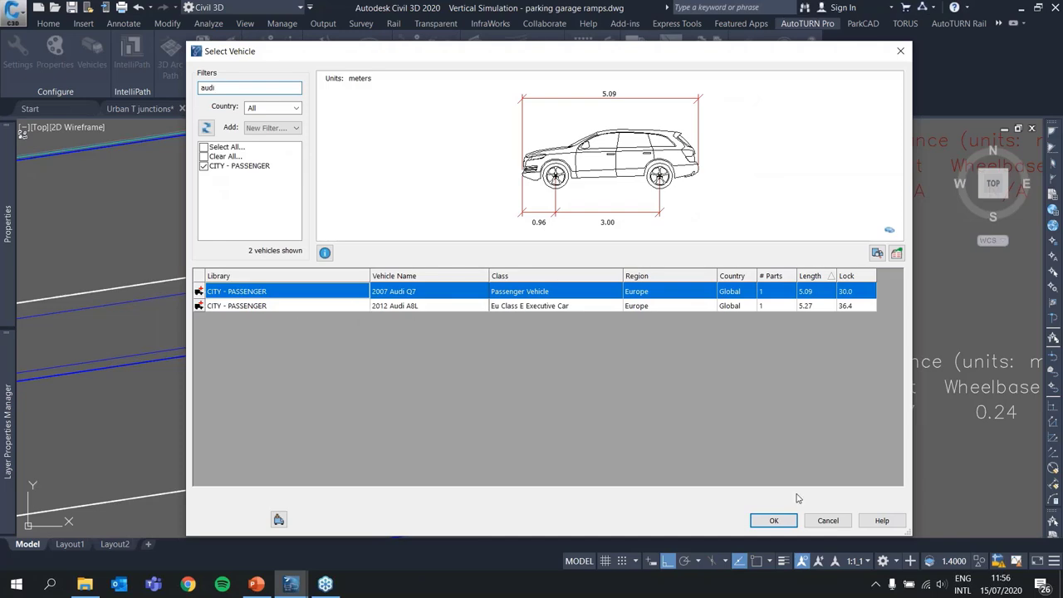
pyautogui.click(773, 521)
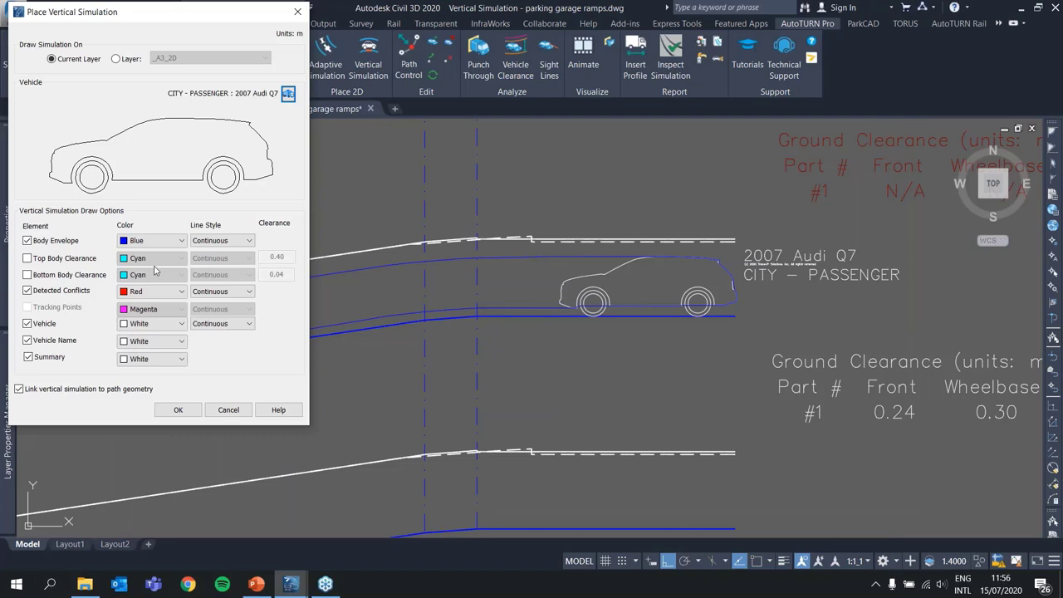
pyautogui.click(28, 260)
pyautogui.click(28, 259)
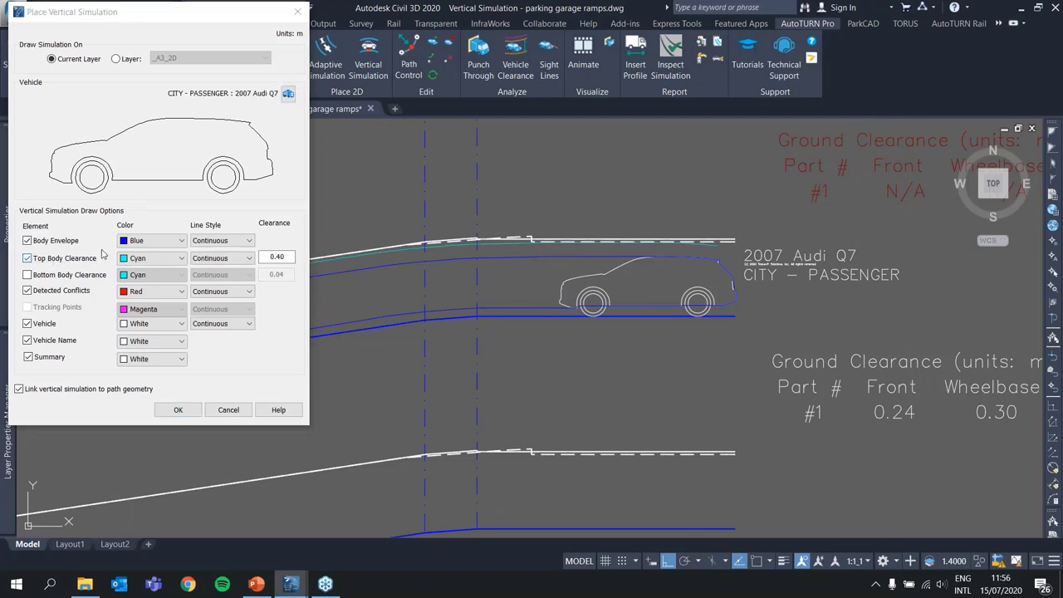
pyautogui.click(30, 276)
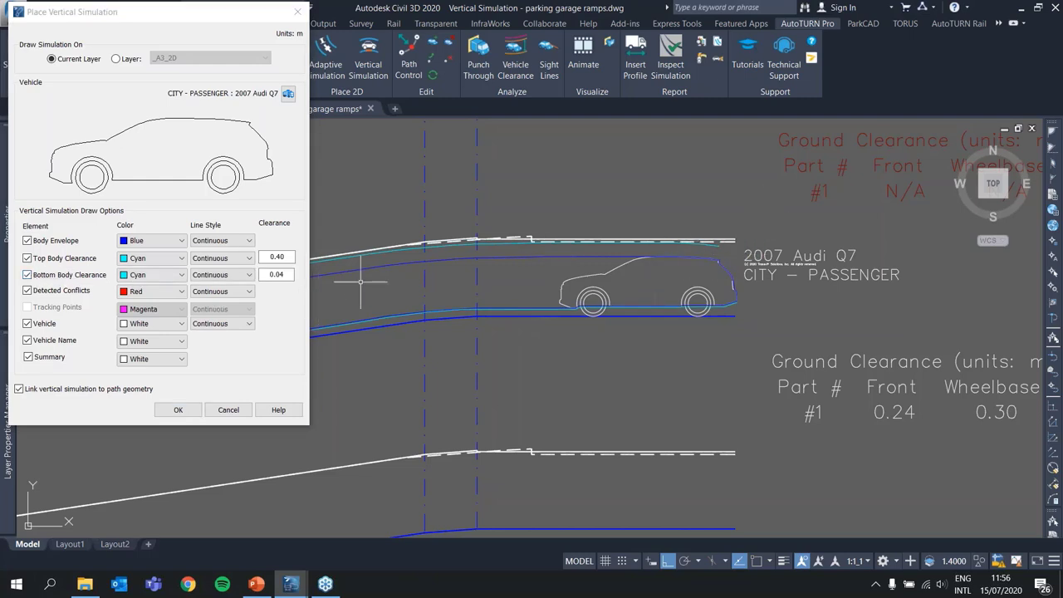
# Raise the Audi simulation's top body clearance to 0.42 and then 0.43, inspect the ceiling line, and accept the simulation.
pyautogui.scroll(2, 427, 242)
pyautogui.scroll(4, 706, 262)
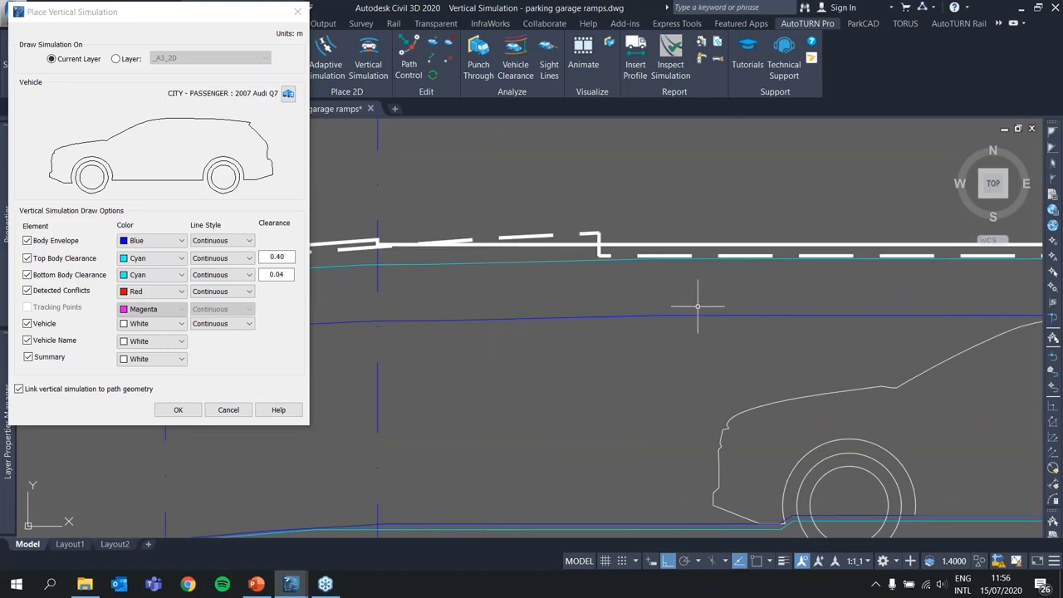
pyautogui.click(282, 257)
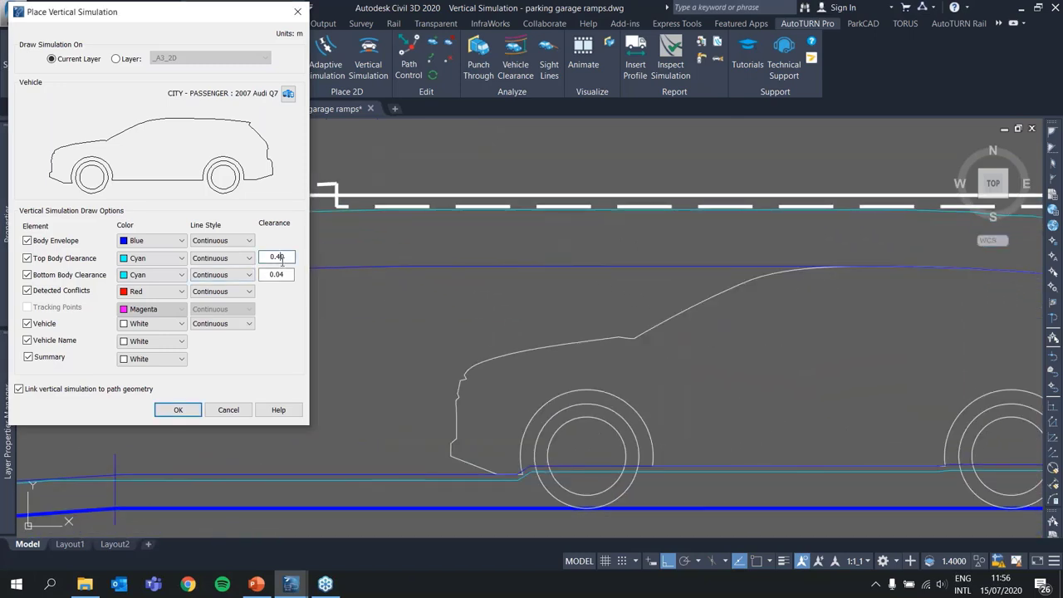
pyautogui.moveTo(281, 257); pyautogui.dragTo(288, 260)
pyautogui.write('2')
pyautogui.click(287, 257)
pyautogui.press('BackSpace')
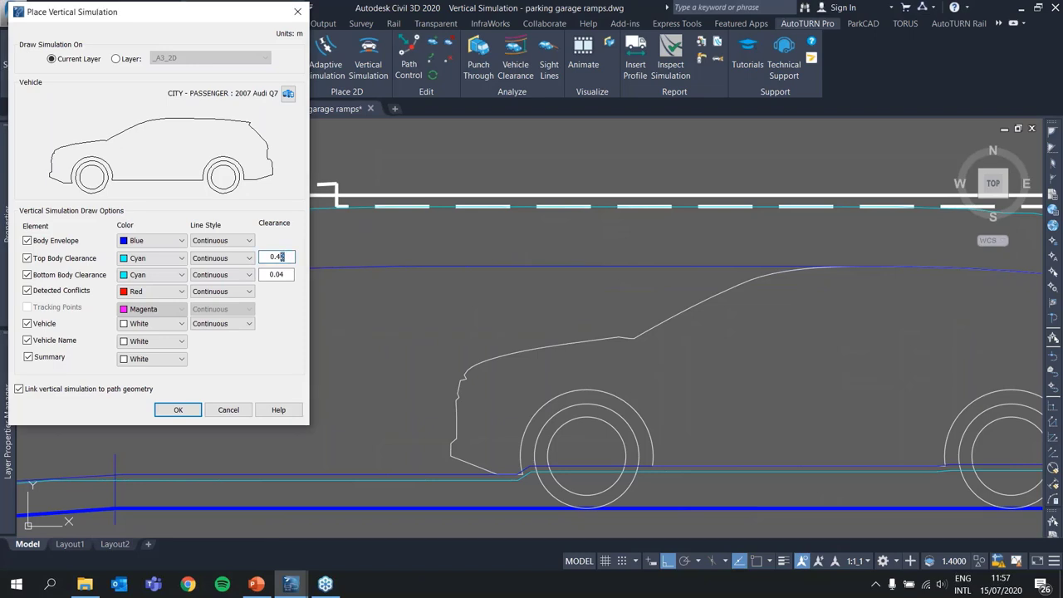
pyautogui.write('3')
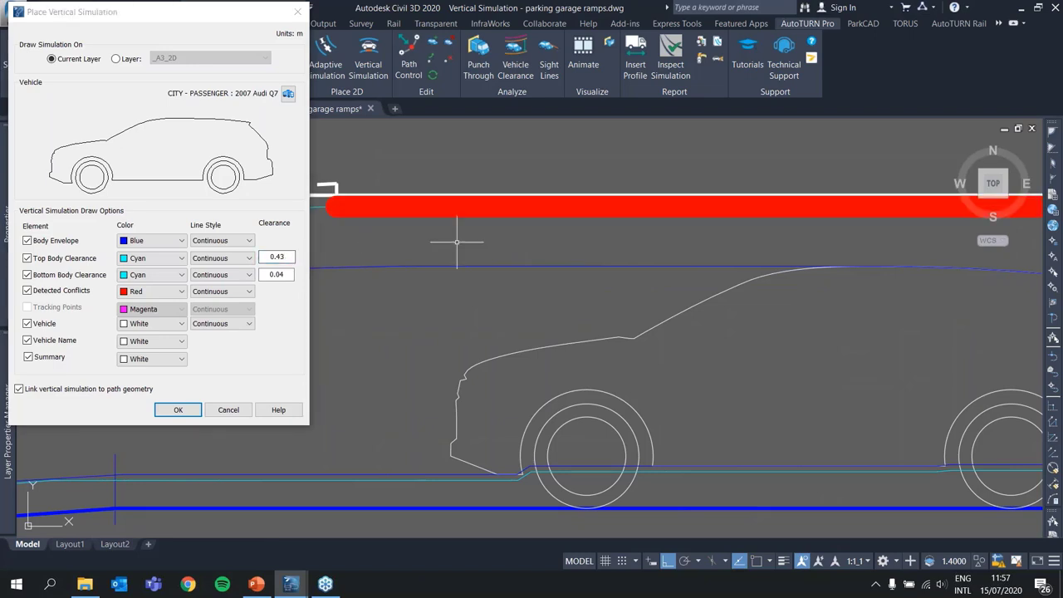
pyautogui.scroll(-6, 456, 242)
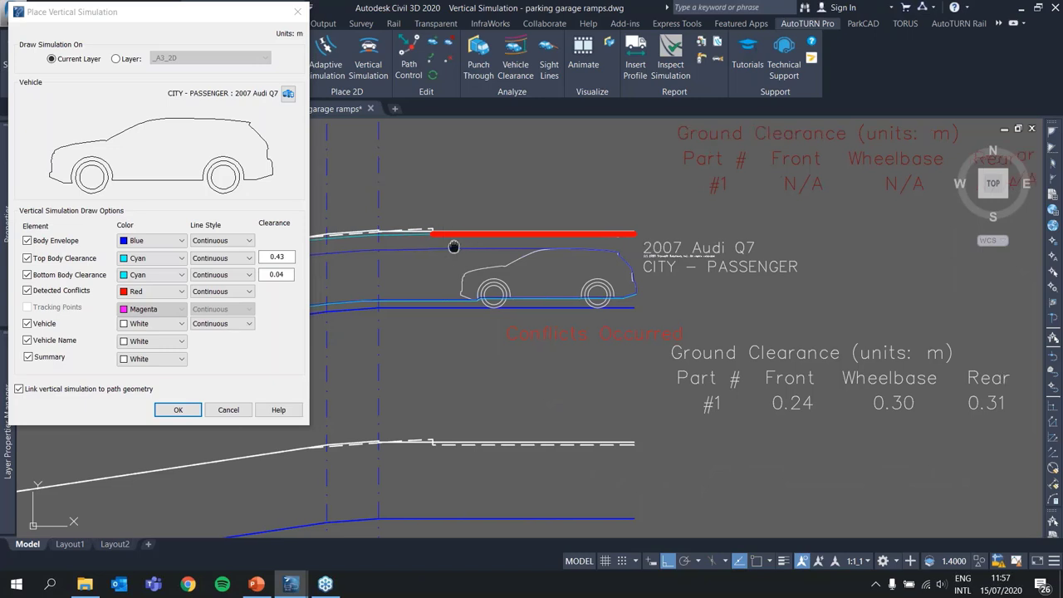
pyautogui.moveTo(445, 247); pyautogui.dragTo(471, 242, button='middle')
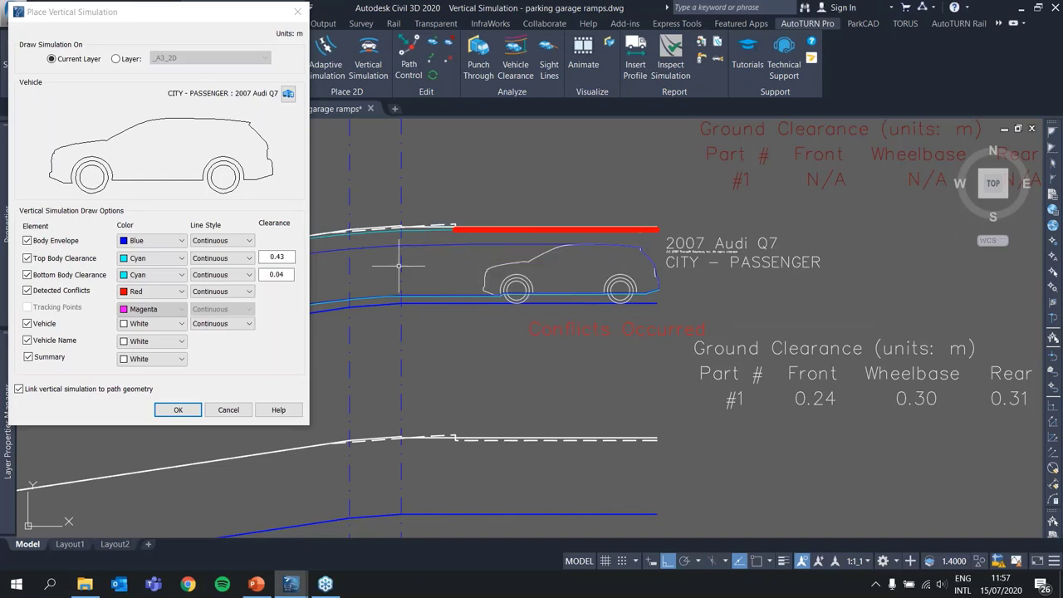
pyautogui.click(177, 410)
# Start a vertical simulation on the ramp path directly below the Audi and choose the Porsche 911 from CITY - LUXURY AND EV.
pyautogui.moveTo(474, 384)
pyautogui.mouseDown(button='middle')
pyautogui.moveTo(499, 280)
pyautogui.moveTo(540, 185)
pyautogui.mouseUp(button='middle')
pyautogui.click(361, 73)
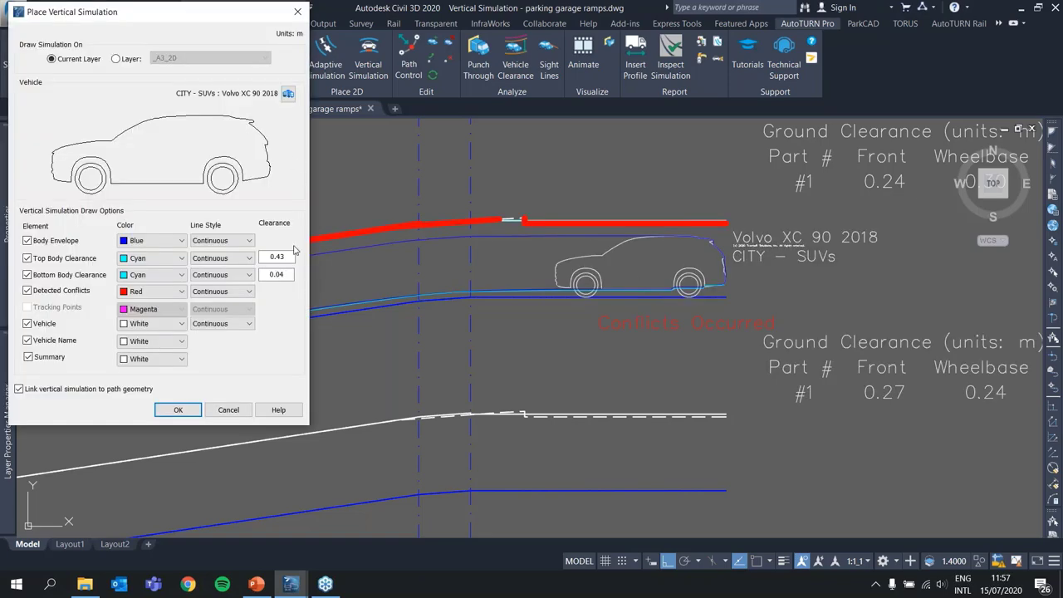
pyautogui.press('Return')
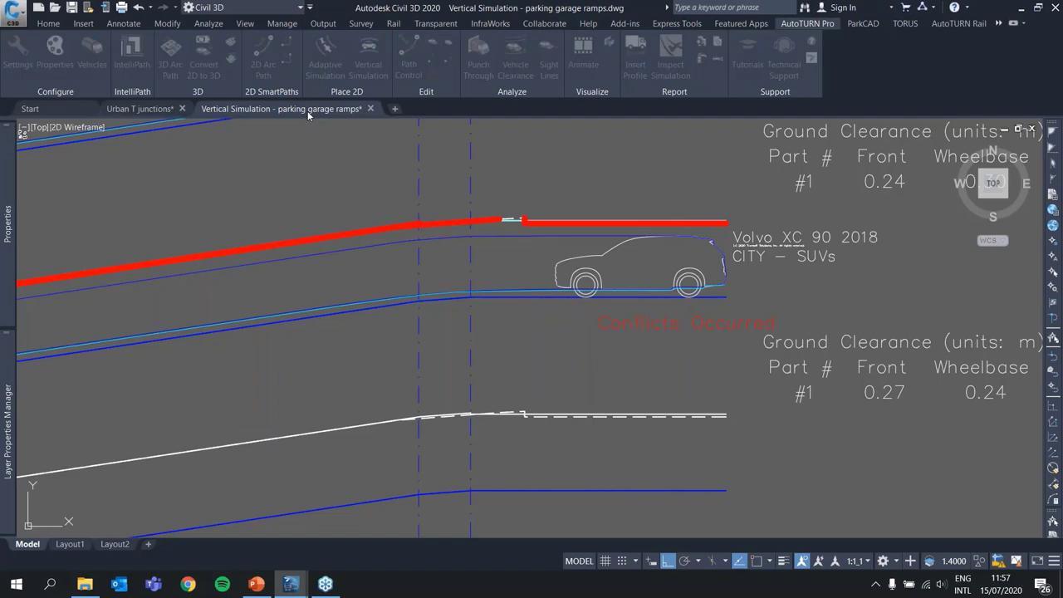
pyautogui.click(295, 184)
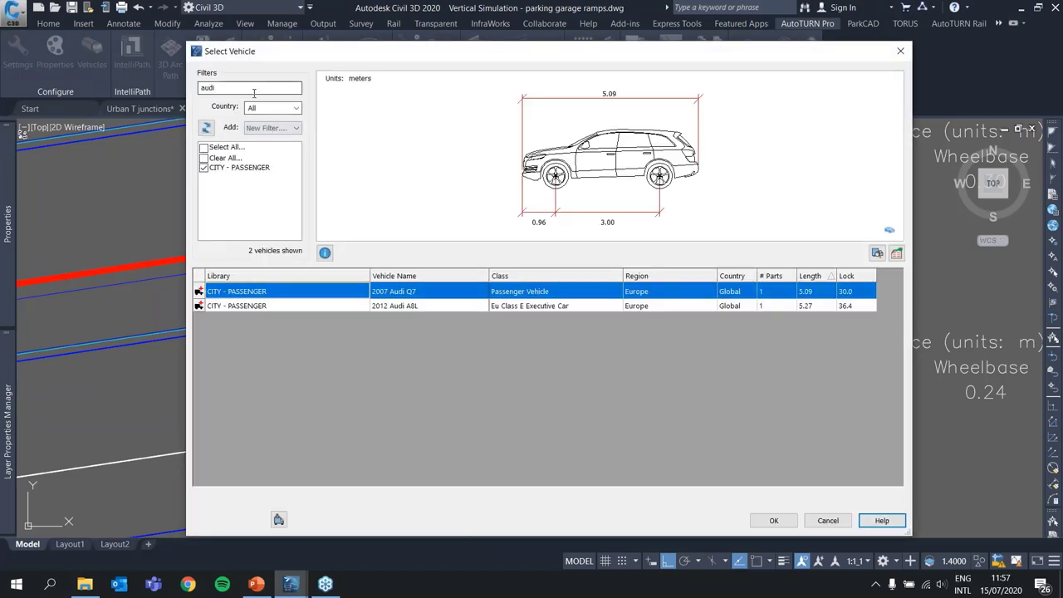
pyautogui.write('porsche')
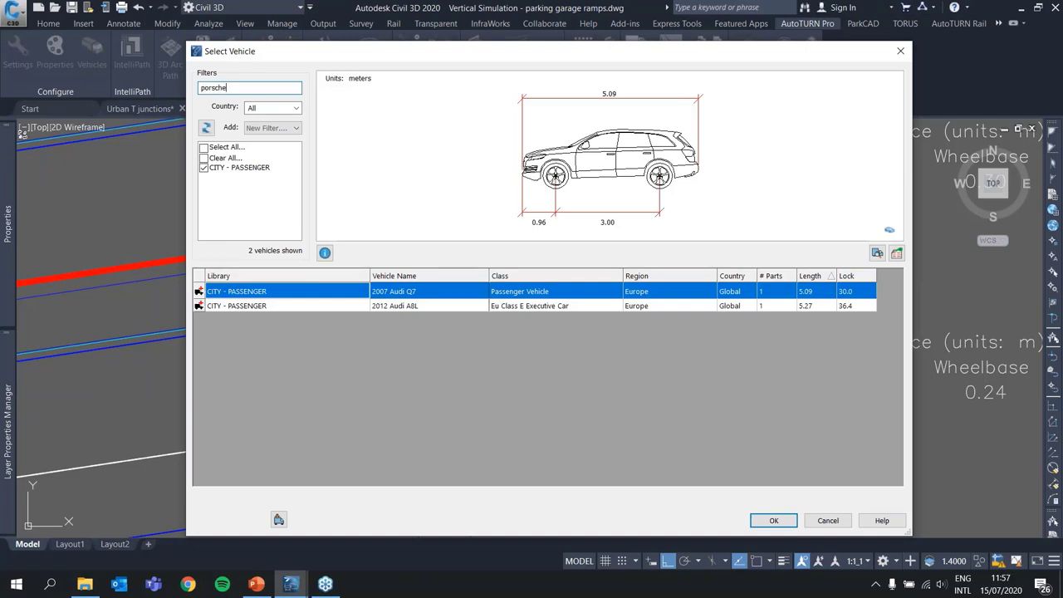
pyautogui.press('Return')
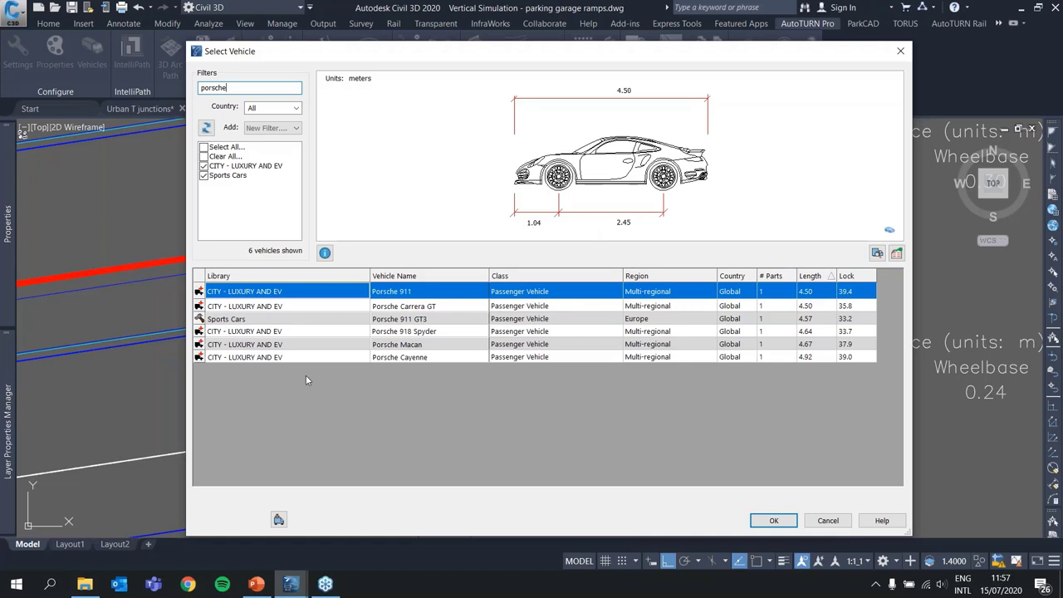
pyautogui.click(300, 323)
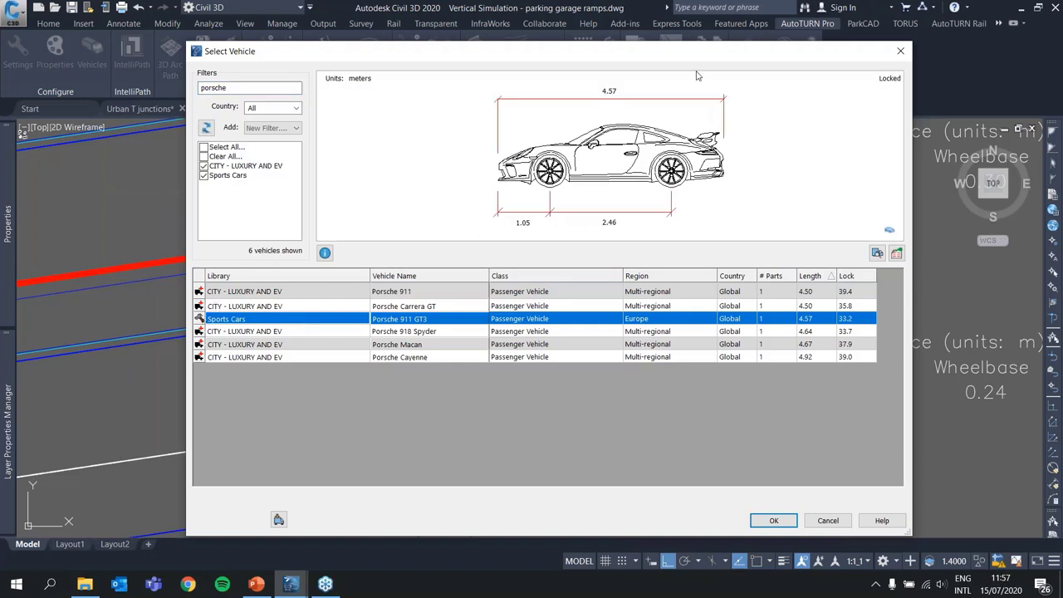
pyautogui.click(419, 292)
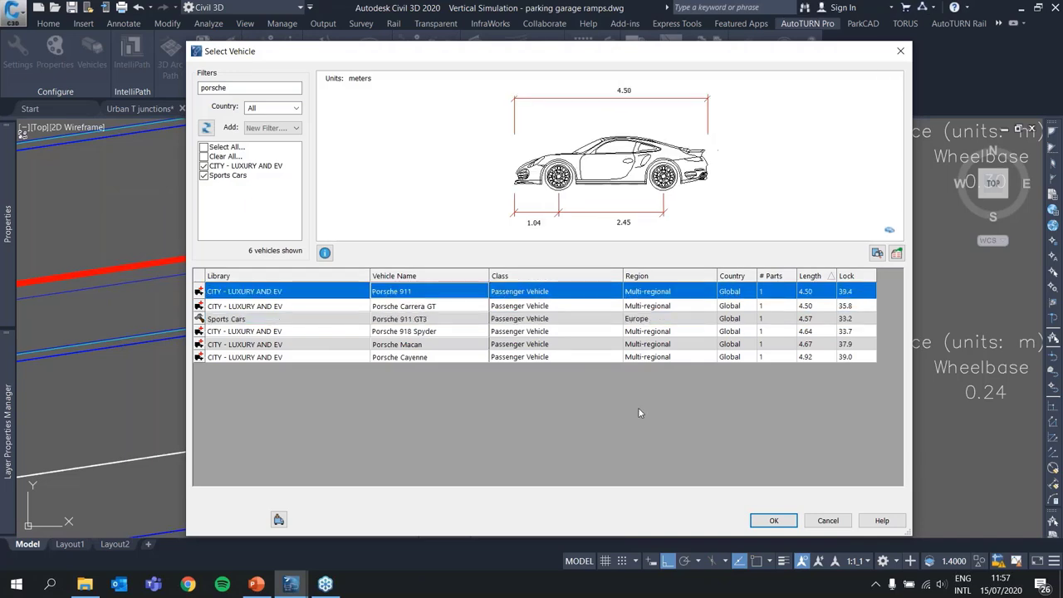
pyautogui.click(773, 520)
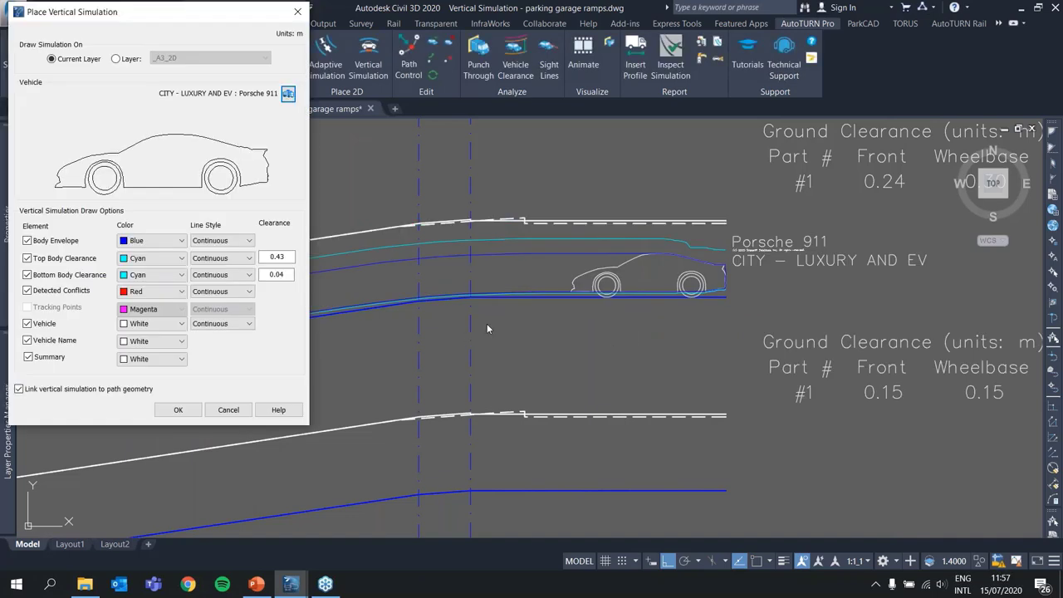
# Increase the Porsche 911 simulation's bottom body clearance to 0.08.
pyautogui.doubleClick(282, 274)
pyautogui.scroll(-2, 506, 356)
pyautogui.moveTo(506, 356)
pyautogui.mouseDown(button='middle')
pyautogui.moveTo(808, 281)
pyautogui.moveTo(755, 344)
pyautogui.moveTo(474, 351)
pyautogui.moveTo(694, 355)
pyautogui.moveTo(589, 352)
pyautogui.mouseUp(button='middle')
pyautogui.doubleClick(283, 275)
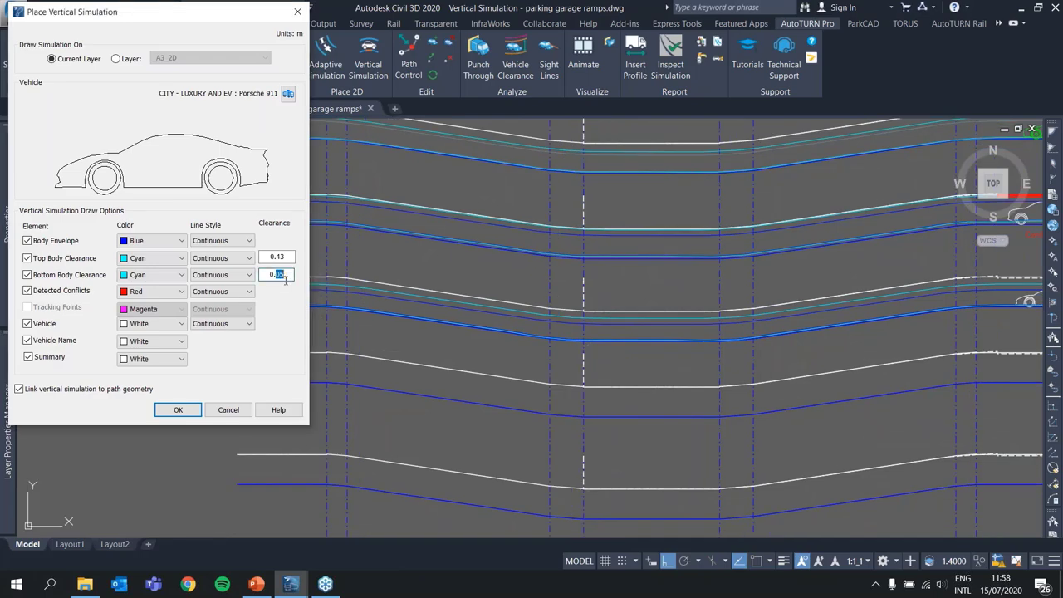
pyautogui.write('77')
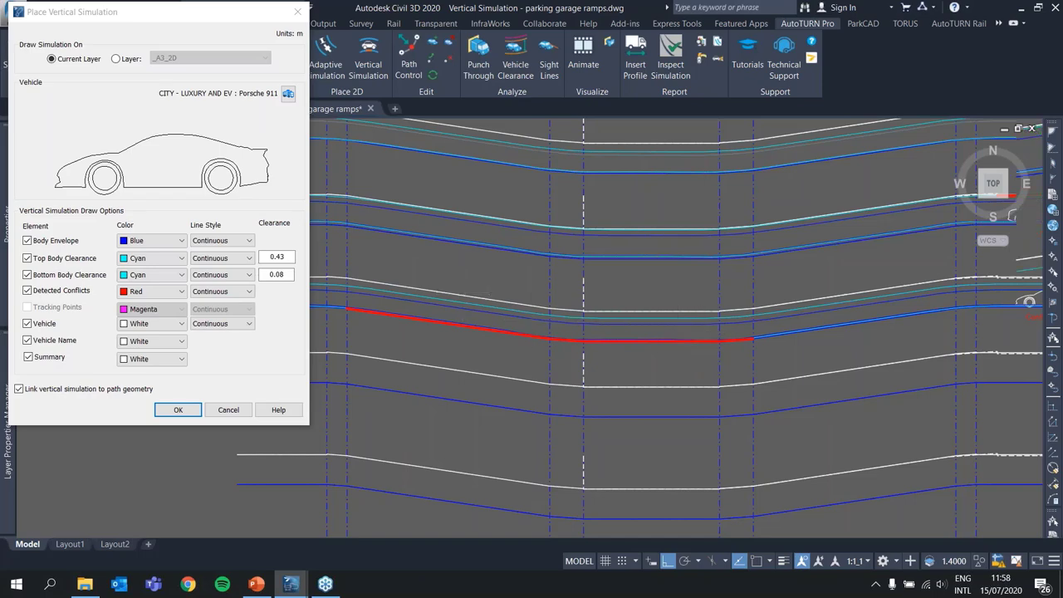
# Examine the detected conflicts beneath the Porsche 911 along the descending ramp and the flat middle section.
pyautogui.scroll(2, 700, 332)
pyautogui.moveTo(631, 345); pyautogui.dragTo(754, 334, button='middle')
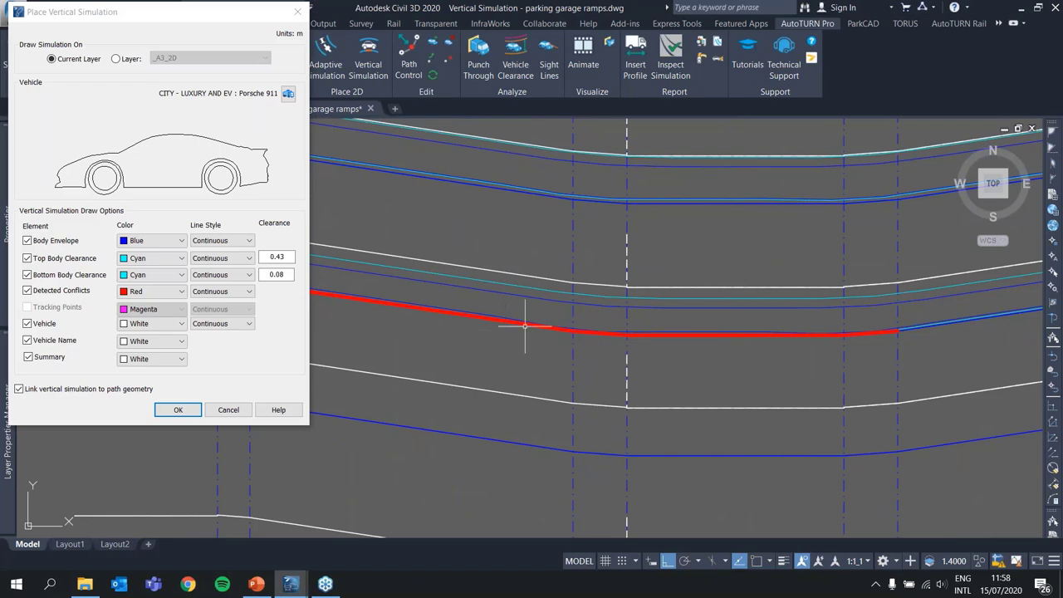
pyautogui.moveTo(623, 334); pyautogui.dragTo(632, 333, button='middle')
pyautogui.scroll(2, 632, 333)
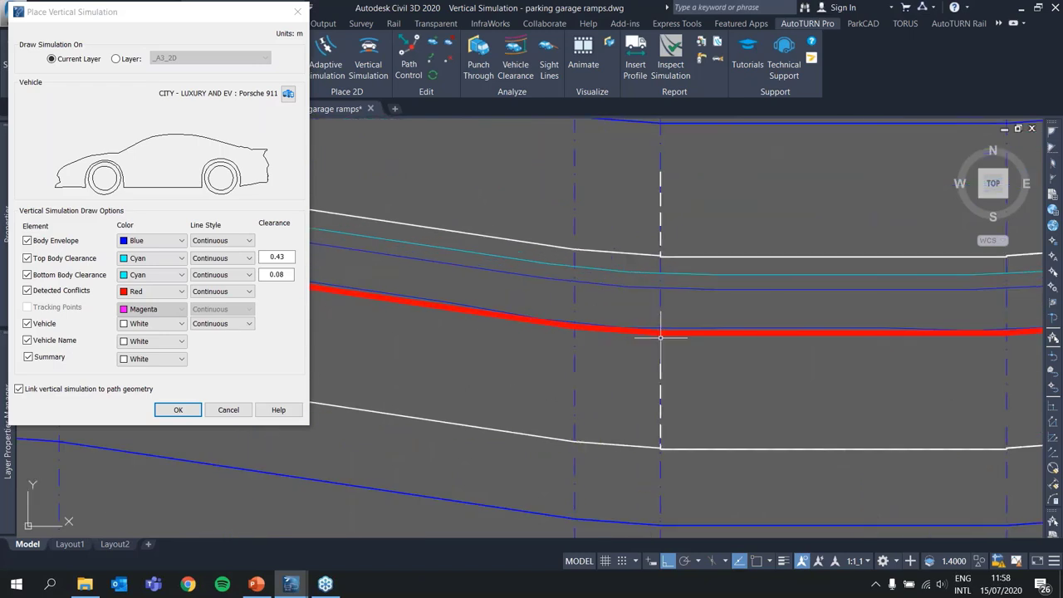
pyautogui.moveTo(579, 340); pyautogui.dragTo(867, 357, button='middle')
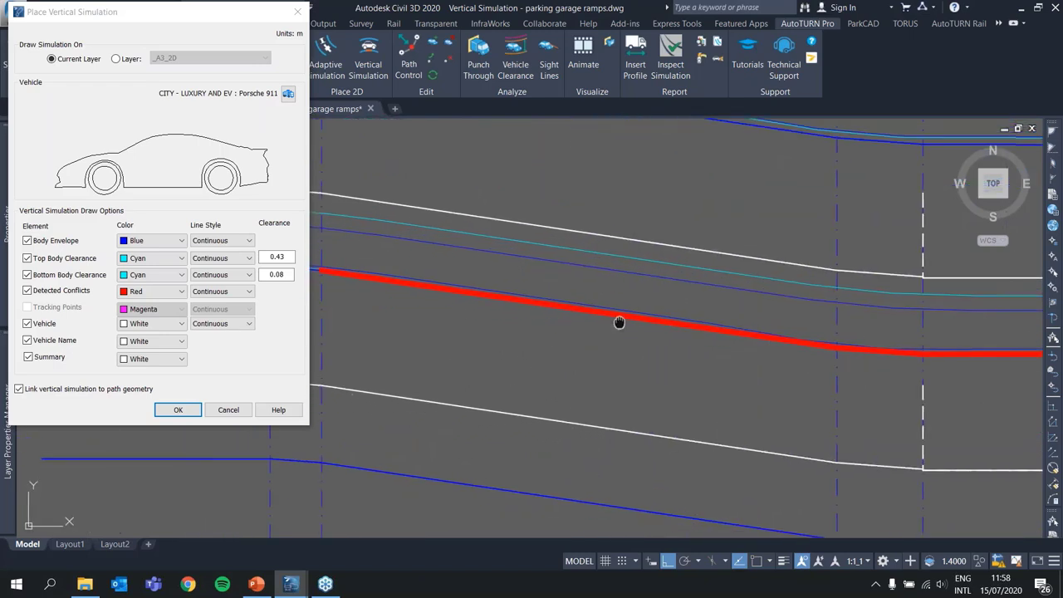
pyautogui.moveTo(617, 320); pyautogui.dragTo(634, 344, button='middle')
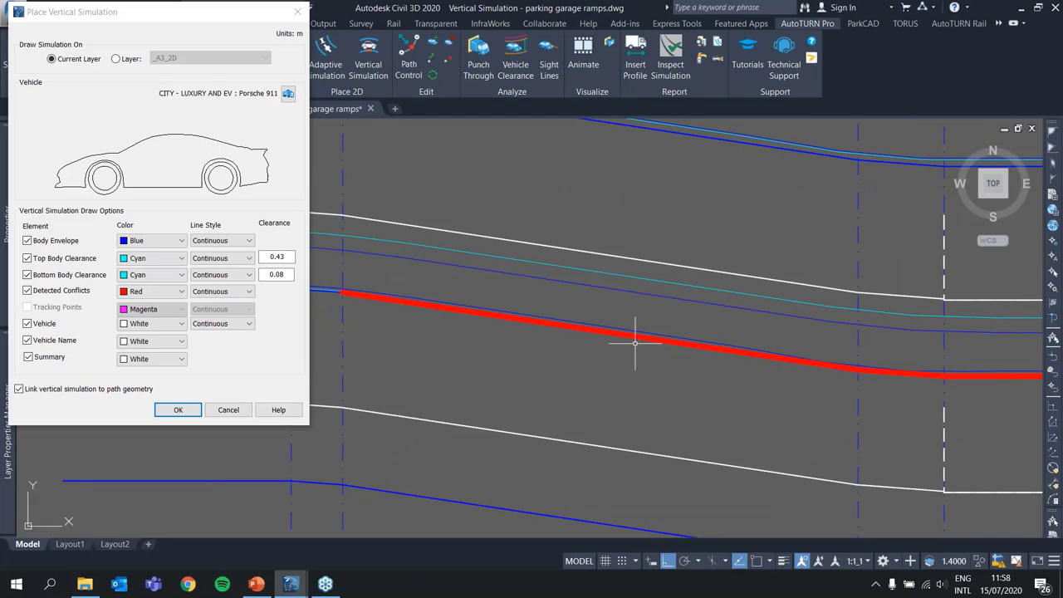
pyautogui.scroll(-2, 688, 388)
pyautogui.moveTo(776, 375)
pyautogui.mouseDown(button='middle')
pyautogui.moveTo(636, 380)
pyautogui.moveTo(610, 435)
pyautogui.moveTo(644, 461)
pyautogui.mouseUp(button='middle')
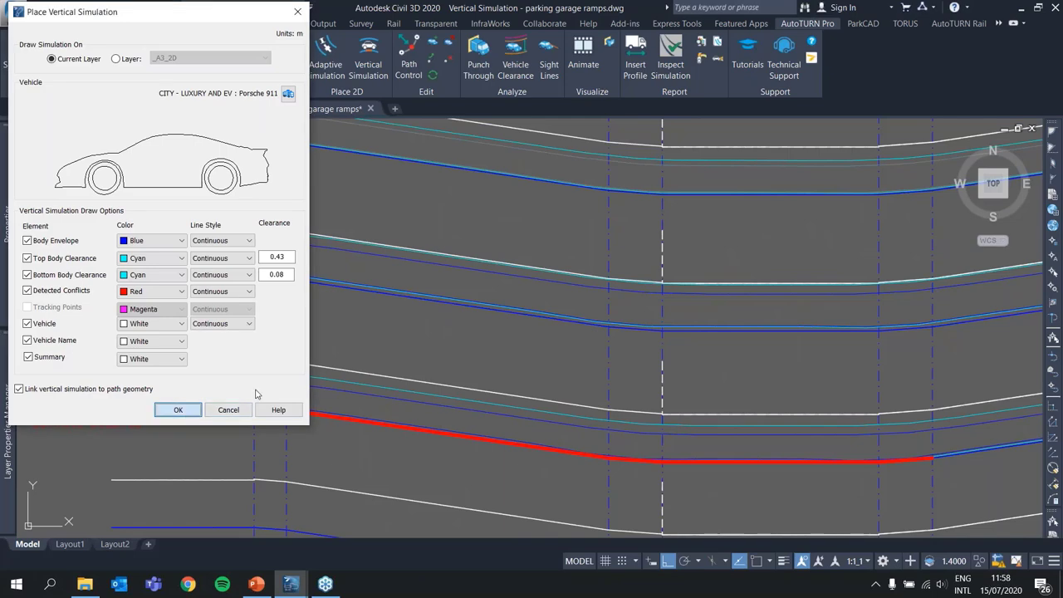
# Accept the Porsche 911 vertical simulation on the ramp path below the Audi Q7.
pyautogui.press('Return')
pyautogui.scroll(-1, 555, 349)
pyautogui.moveTo(556, 349)
pyautogui.mouseDown(button='middle')
pyautogui.moveTo(410, 405)
pyautogui.moveTo(414, 371)
pyautogui.mouseUp(button='middle')
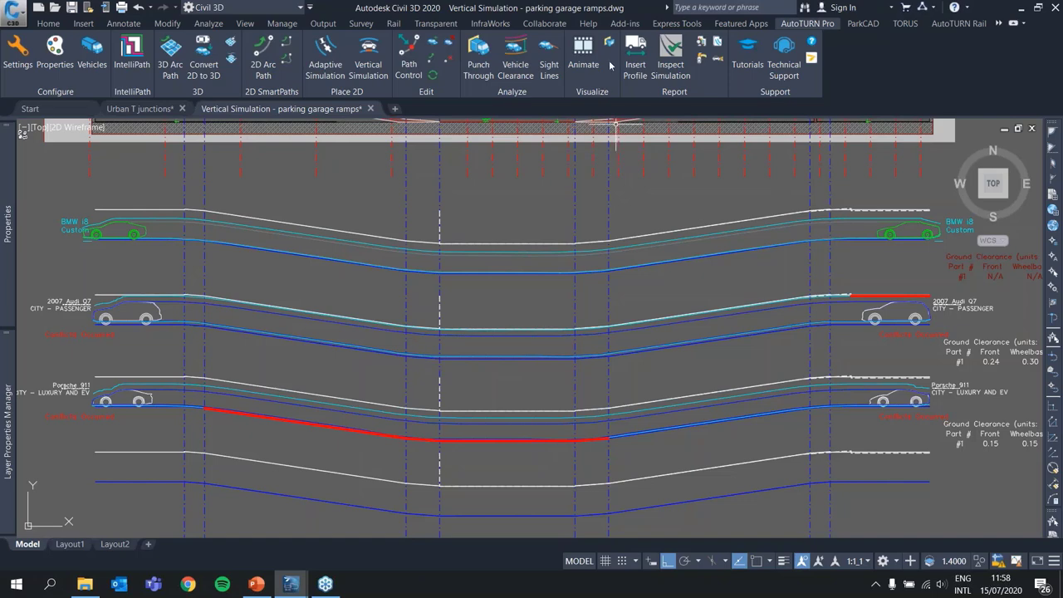
# Play the animation of the Porsche 911 simulation along the ramp in the current view, and close the animation.
pyautogui.click(583, 54)
pyautogui.click(673, 386)
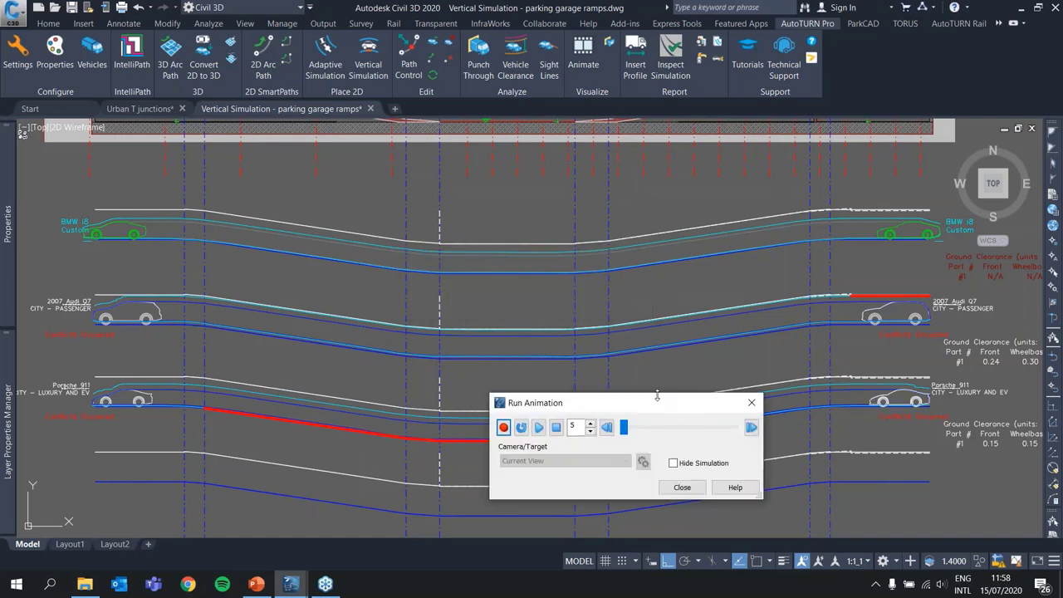
pyautogui.moveTo(661, 404); pyautogui.dragTo(635, 192)
pyautogui.scroll(5, 823, 390)
pyautogui.click(510, 211)
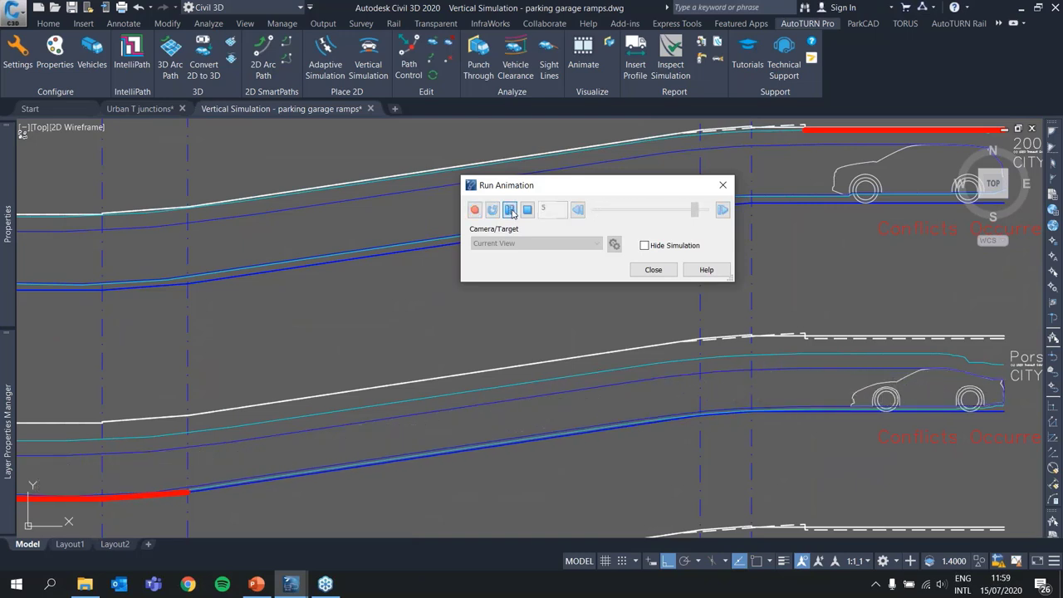
pyautogui.click(655, 269)
pyautogui.scroll(-2, 640, 304)
pyautogui.moveTo(640, 304); pyautogui.dragTo(615, 347, button='middle')
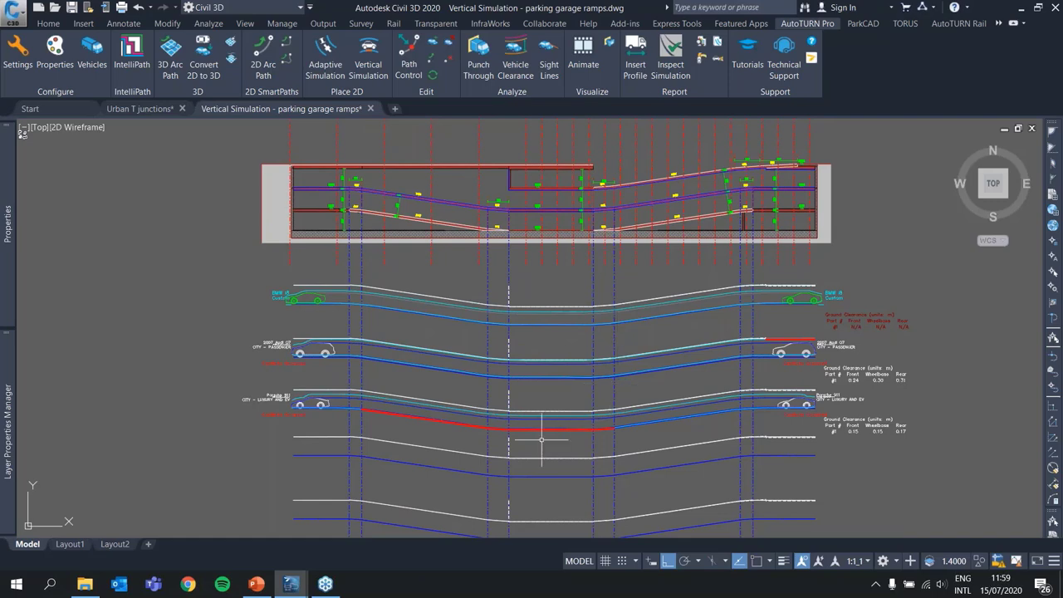
# Switch to the AutoTURN - Basic functionality for Beginners presentation in PowerPoint and start the slide show from the TECHNICAL DEMO slide.
pyautogui.moveTo(264, 592)
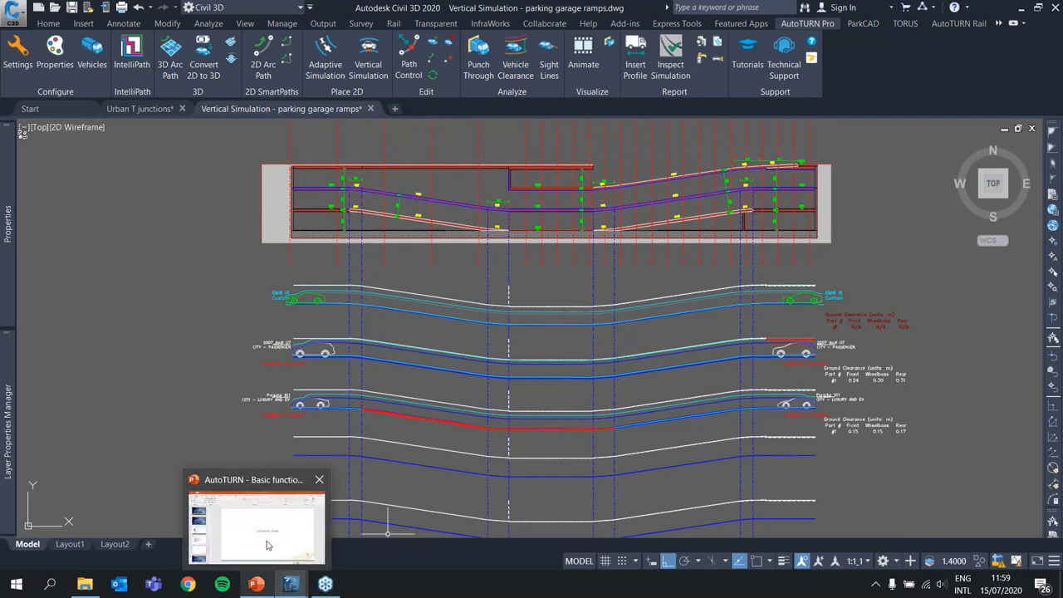
pyautogui.click(272, 527)
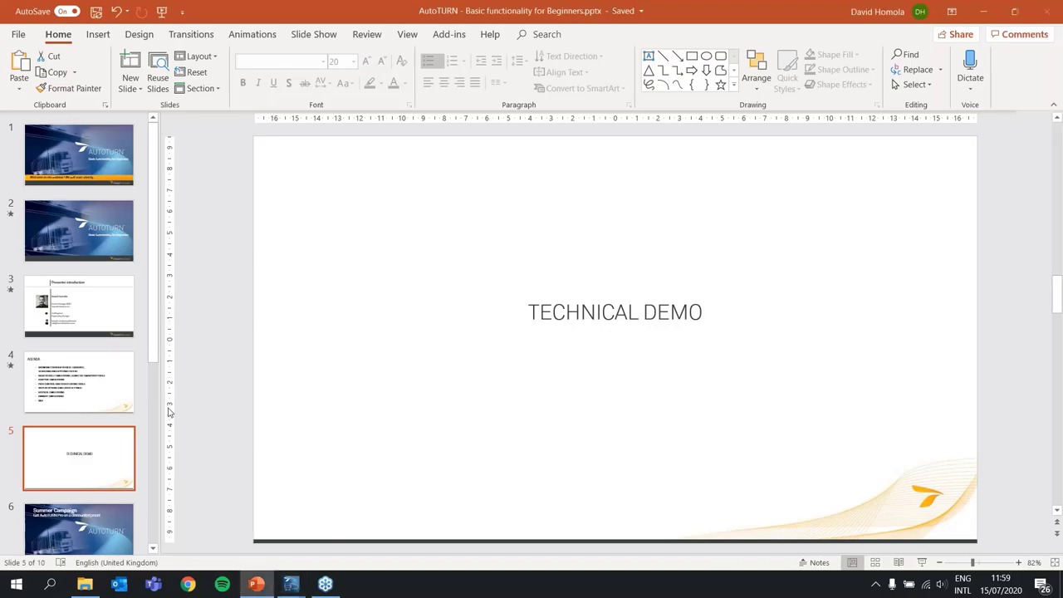
pyautogui.hotkey('shift', 'F5')
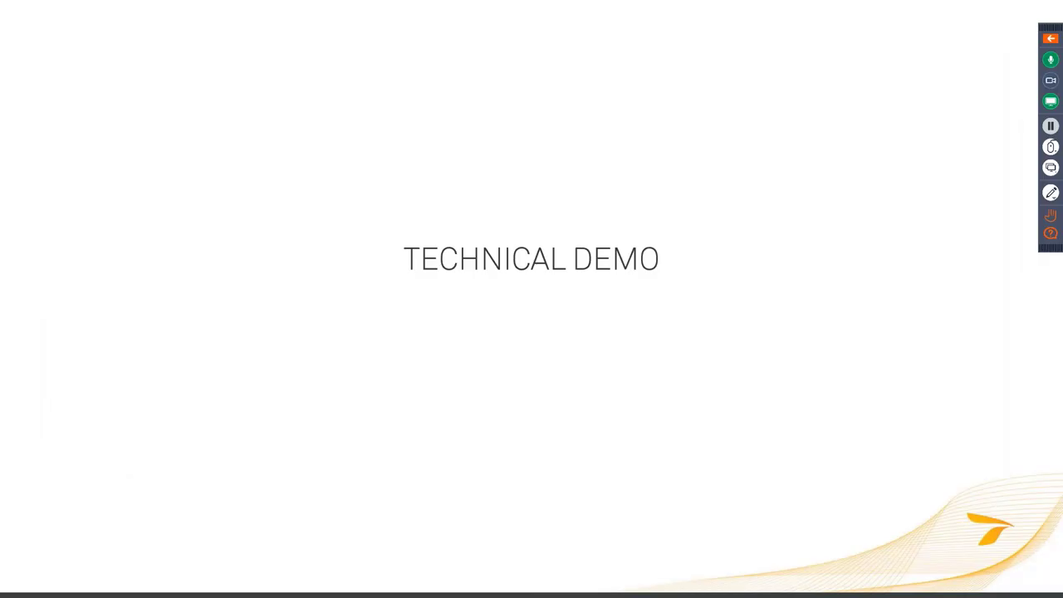